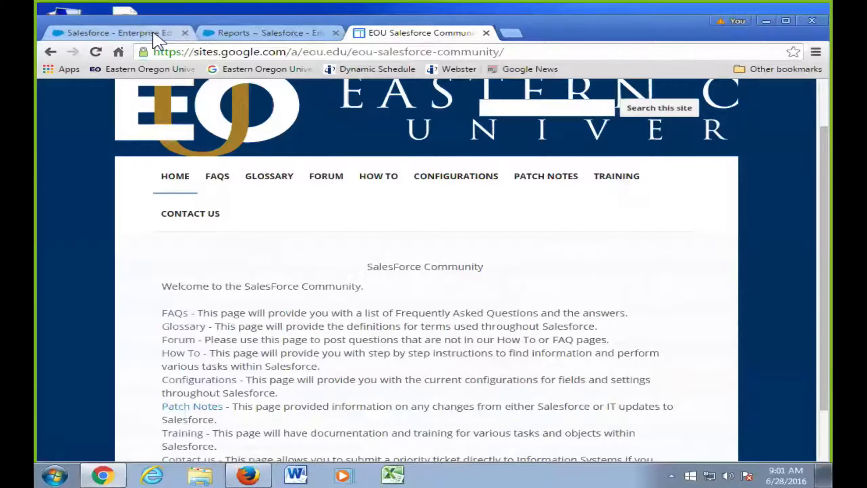
- Go back to Salesforce and open the Contacts home page listing recent contacts
click(165, 31)
scroll(329, 116, up, 3)
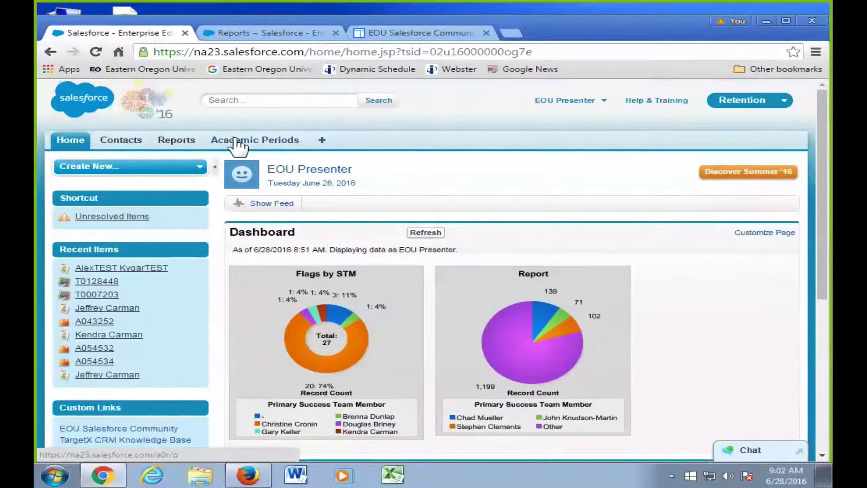
click(140, 143)
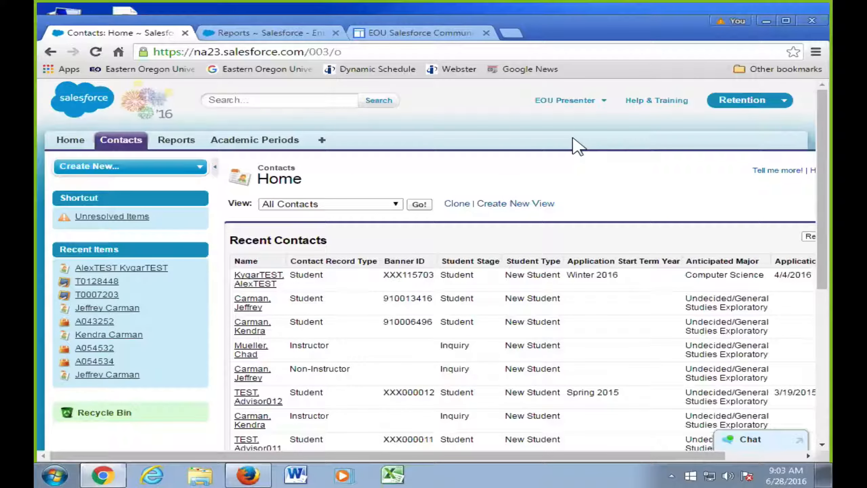
- Open Personal Setup from the user menu and expand the Email settings group
click(604, 103)
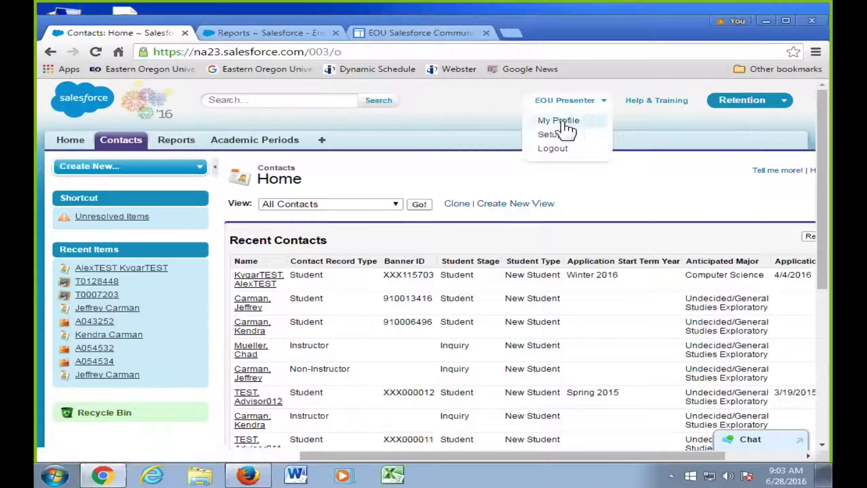
click(555, 136)
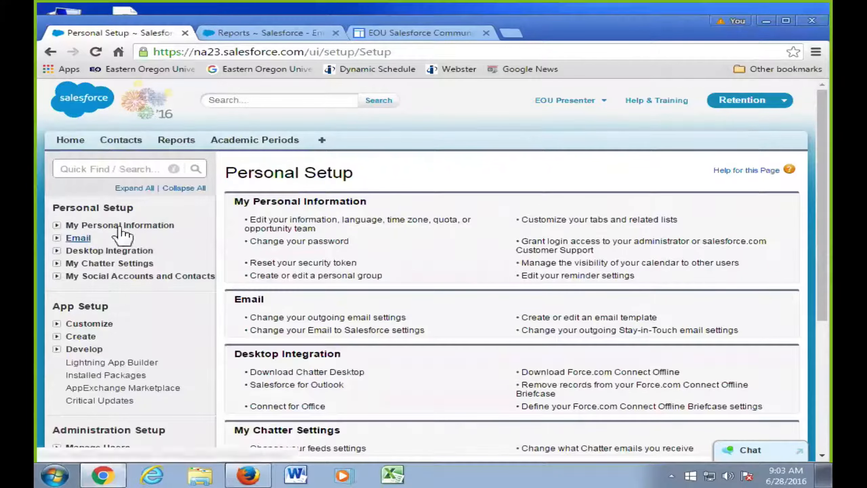
click(56, 238)
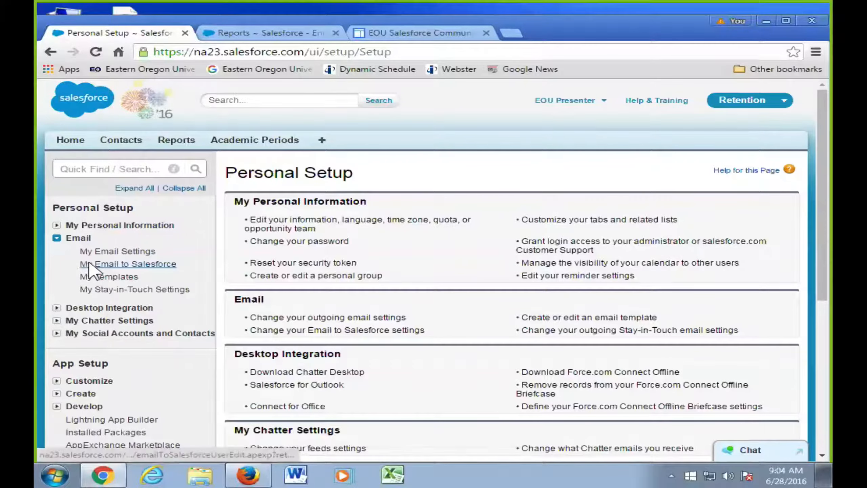
- Open My Email to Salesforce to show the personal BCC address
click(88, 267)
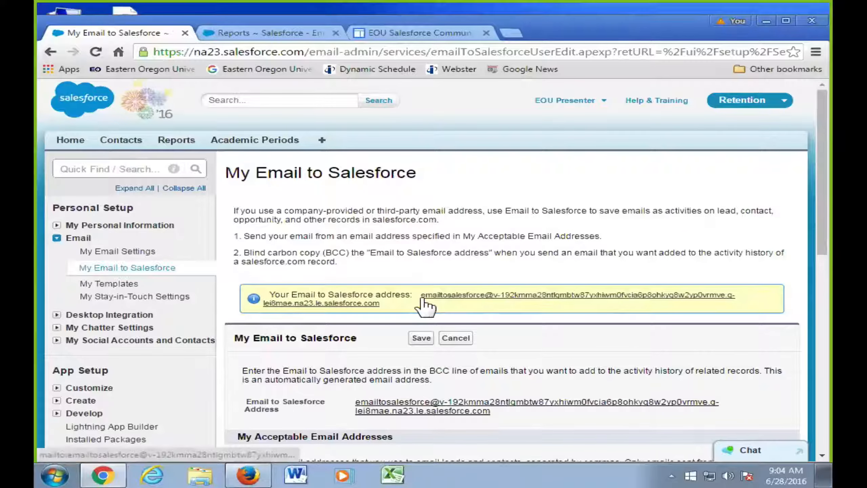
- Copy the generated Email to Salesforce address and view My Acceptable Email Addresses below
drag(421, 296, 433, 303)
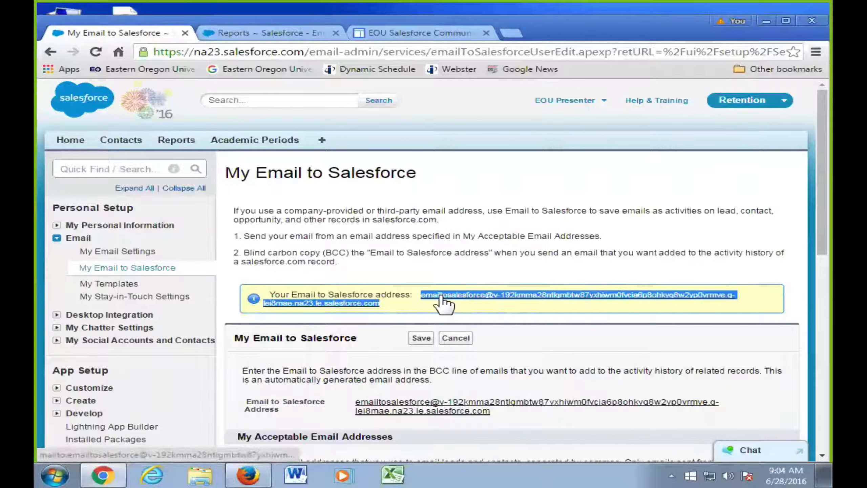
right_click(441, 297)
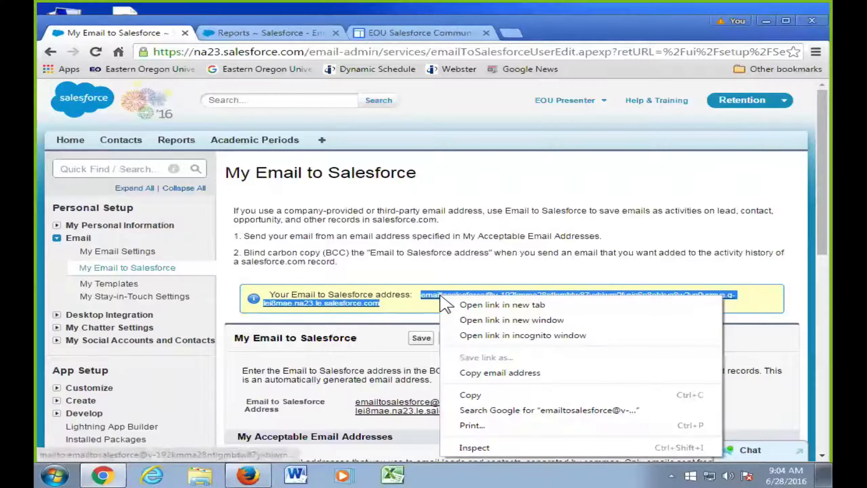
click(471, 397)
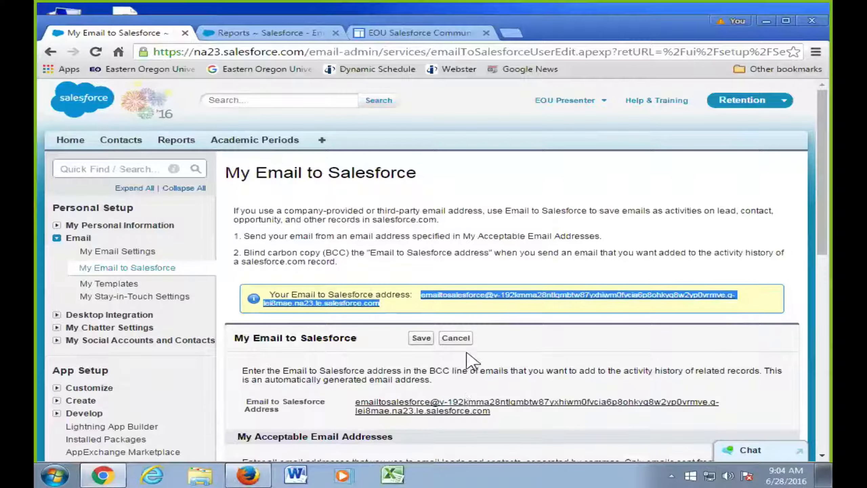
scroll(473, 308, down, 3)
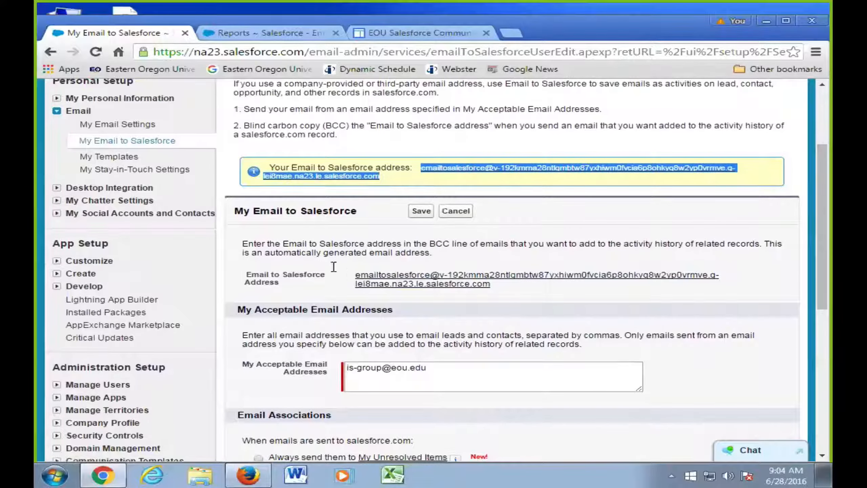
click(373, 283)
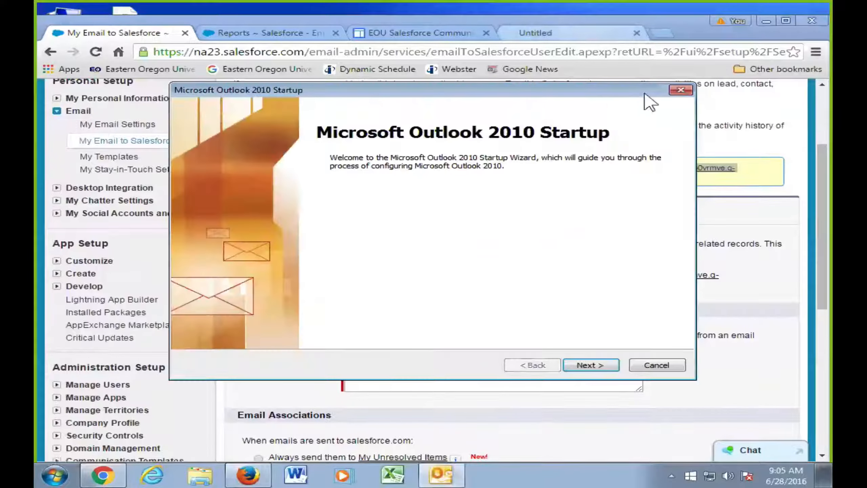
click(681, 90)
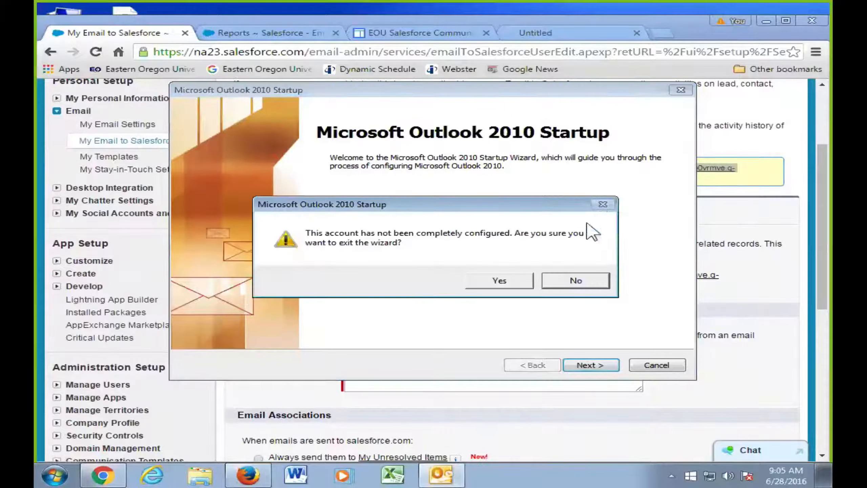
click(573, 279)
click(651, 367)
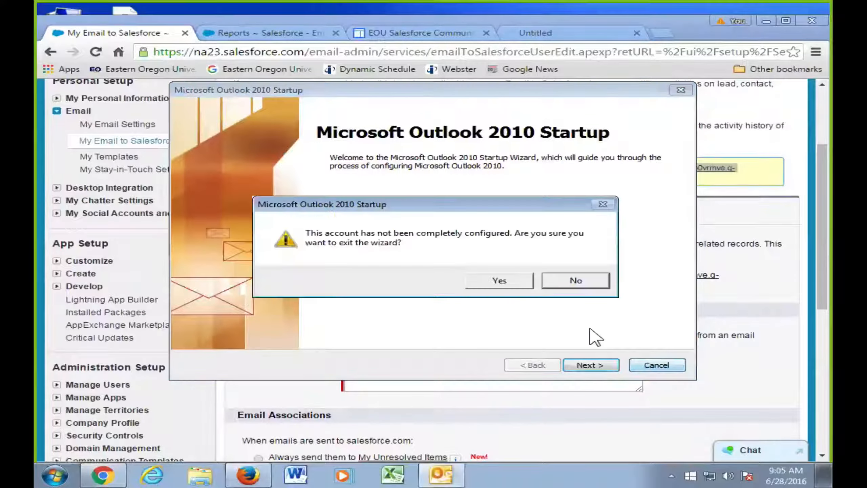
click(585, 280)
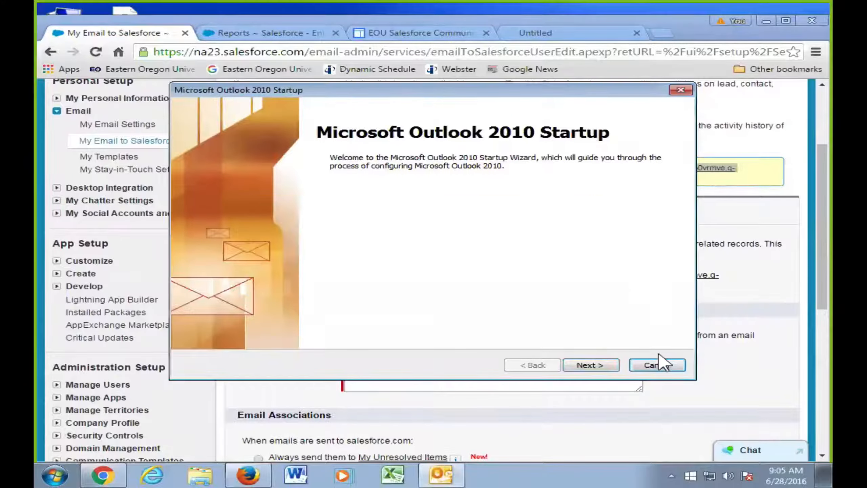
click(661, 368)
click(495, 283)
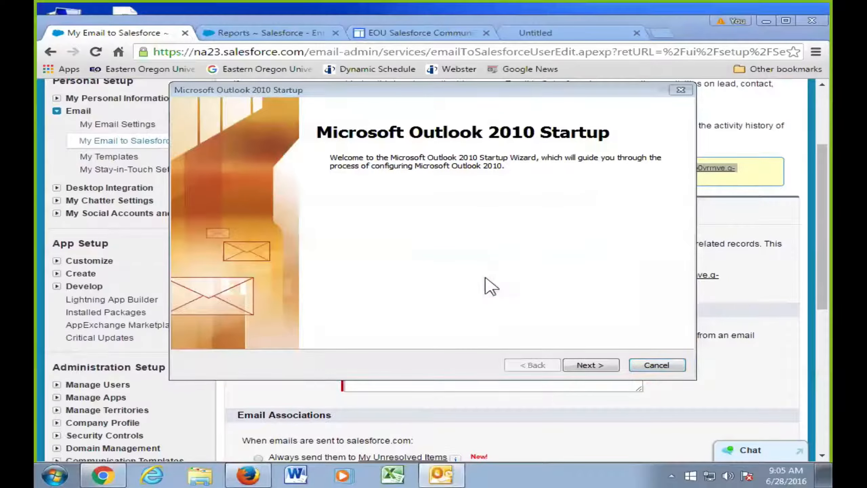
scroll(491, 210, up, 4)
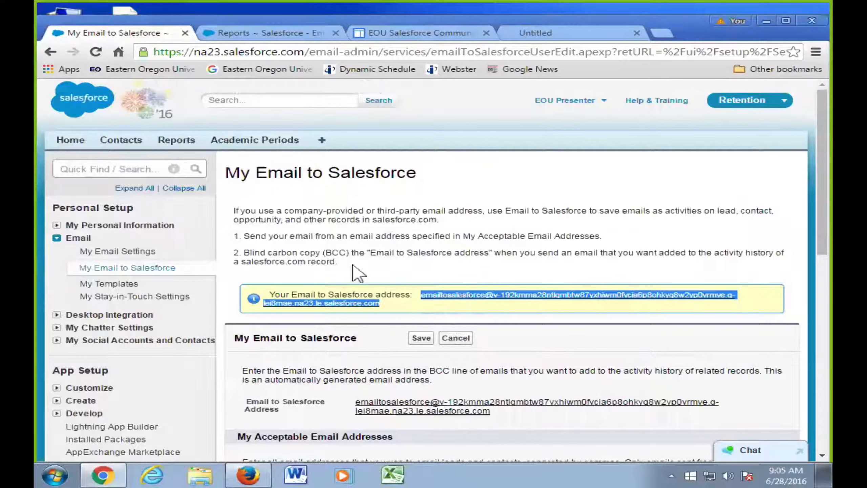
click(453, 338)
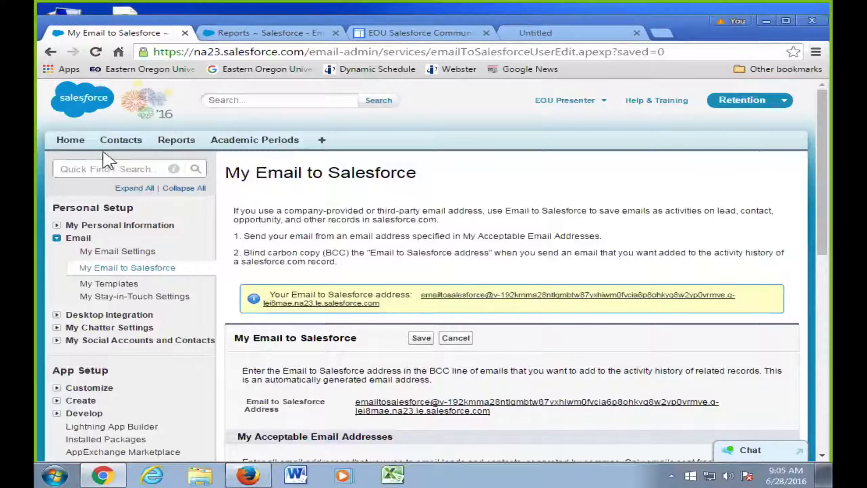
- Search Contacts for the student by first name and open their record
click(115, 142)
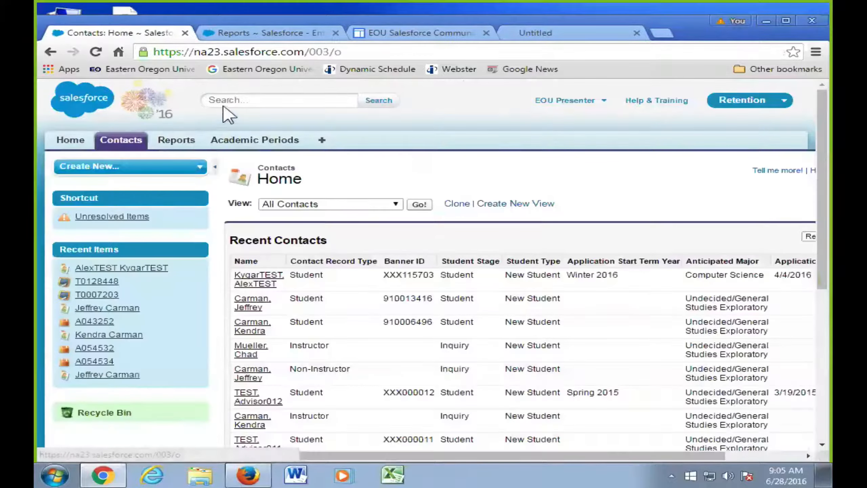
click(240, 101)
text(Marianne)
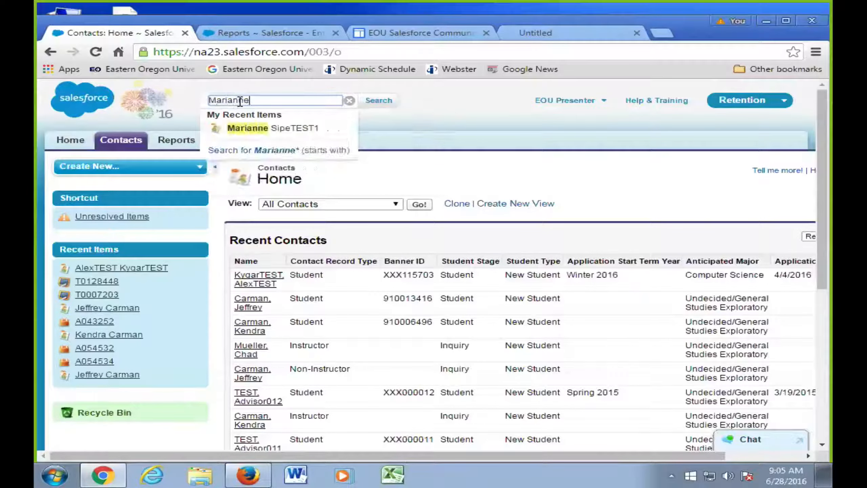
click(248, 128)
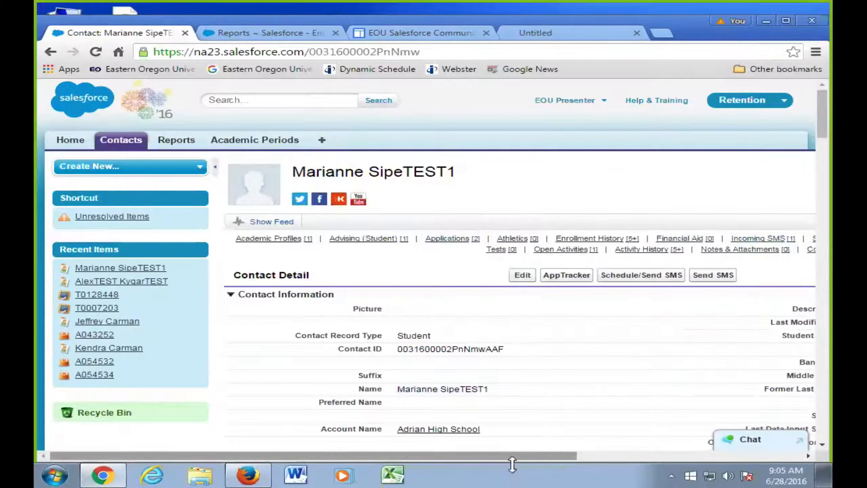
- Start a new Gmail message to the contact via Activity History's Compose Gmail
drag(508, 454, 596, 456)
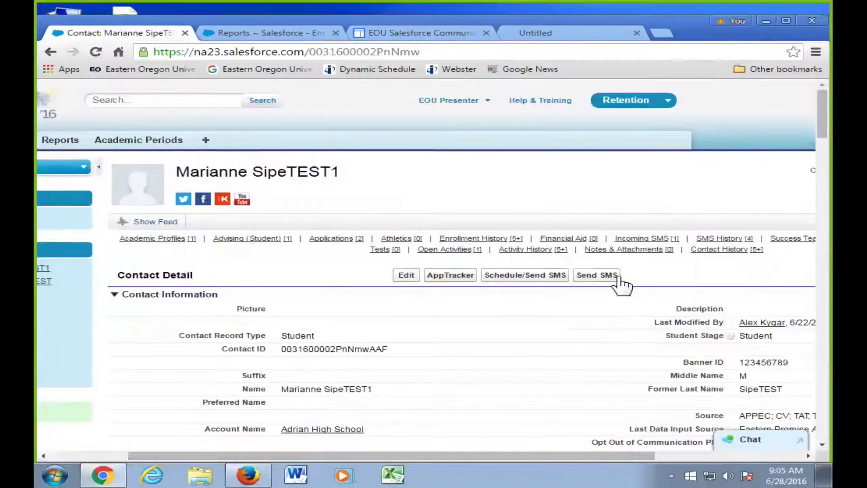
scroll(632, 259, down, 1)
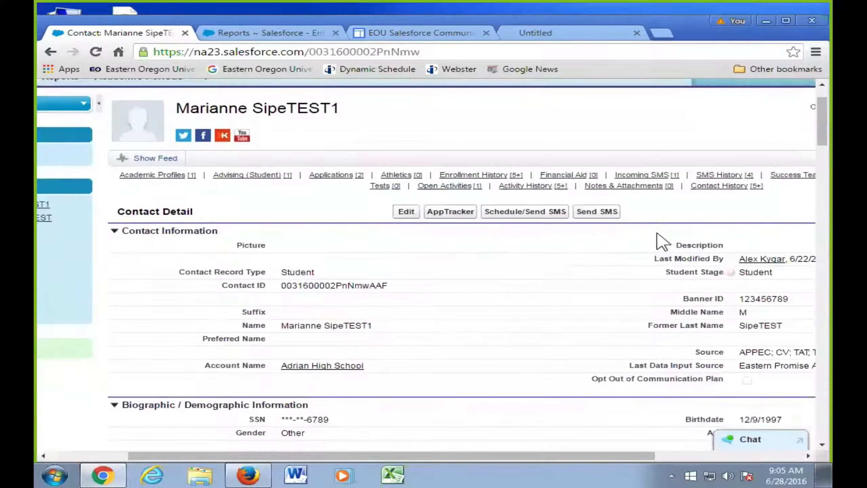
scroll(654, 226, down, 1)
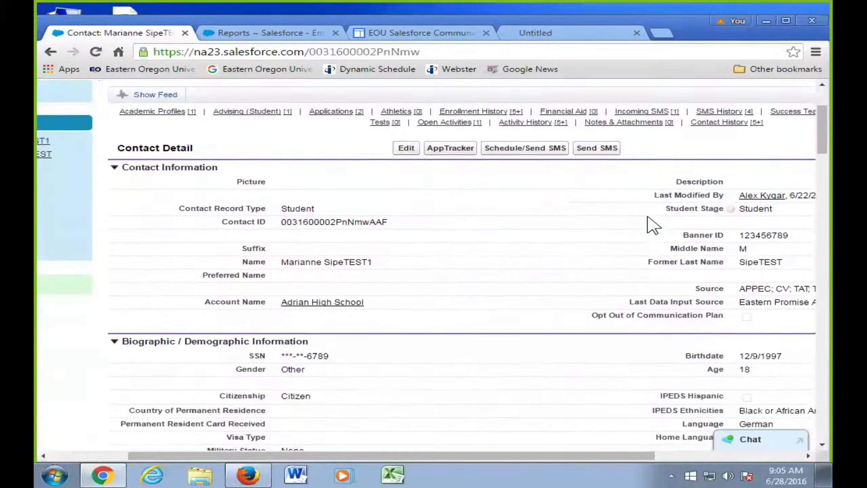
scroll(673, 219, up, 1)
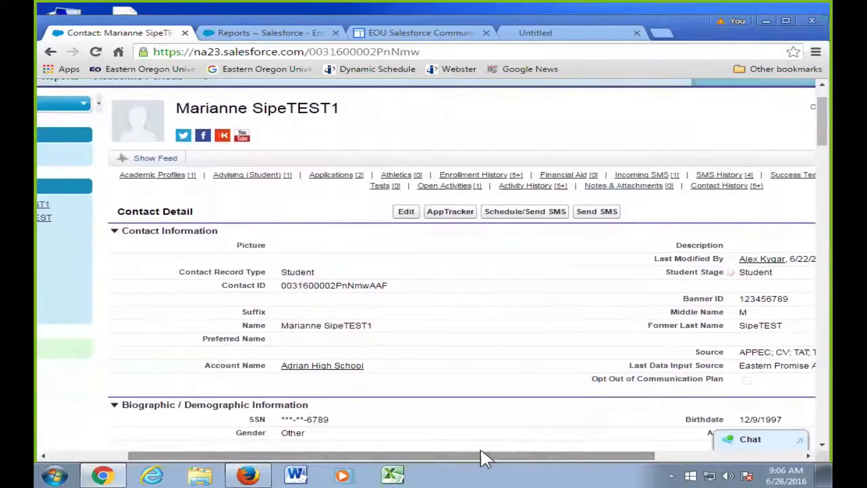
drag(480, 456, 564, 456)
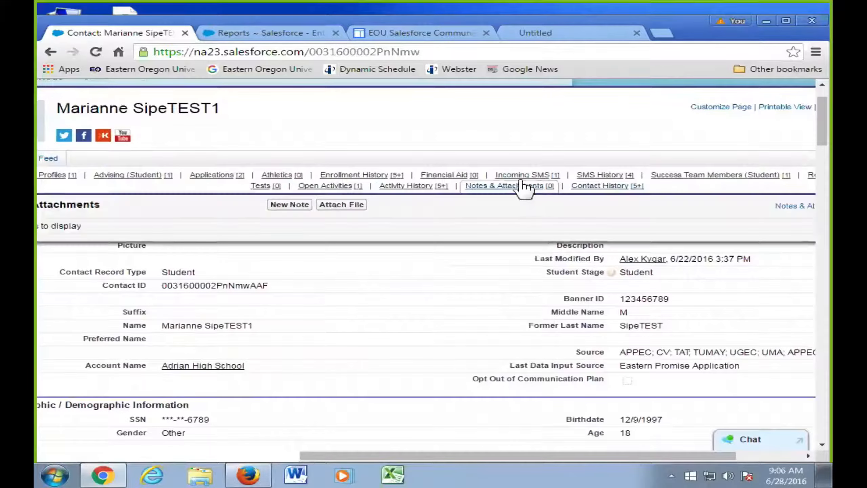
mouse_move(334, 180)
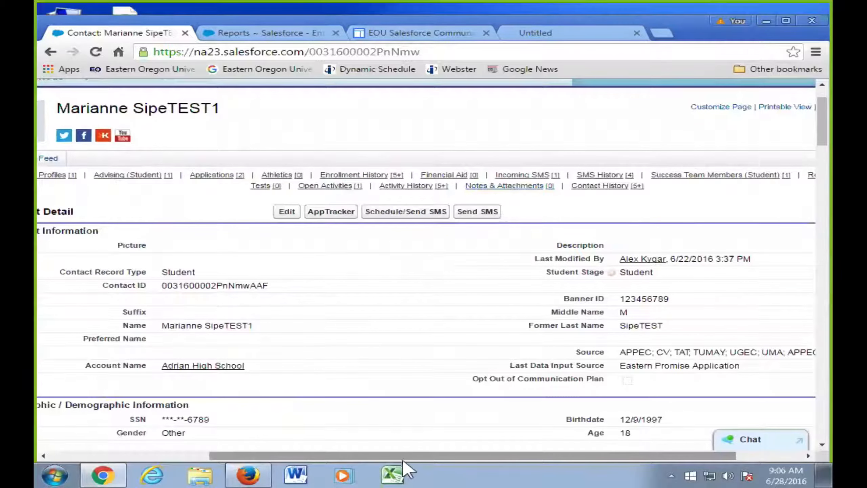
drag(399, 458, 500, 456)
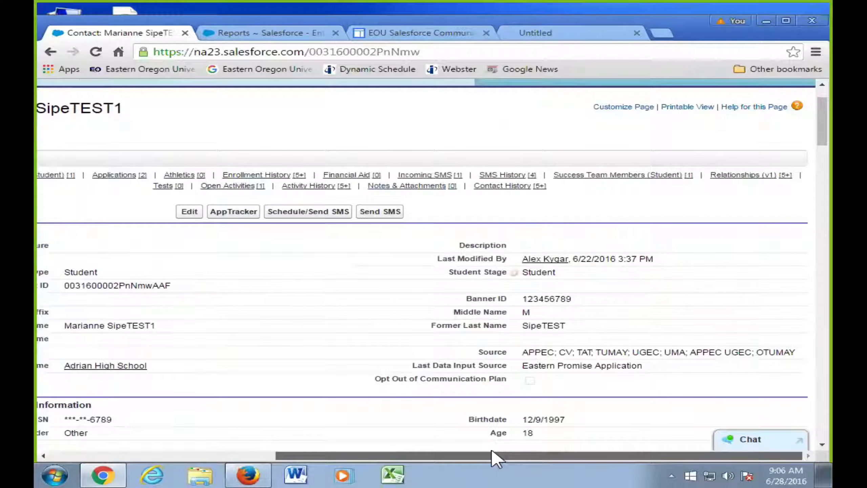
drag(493, 457, 248, 278)
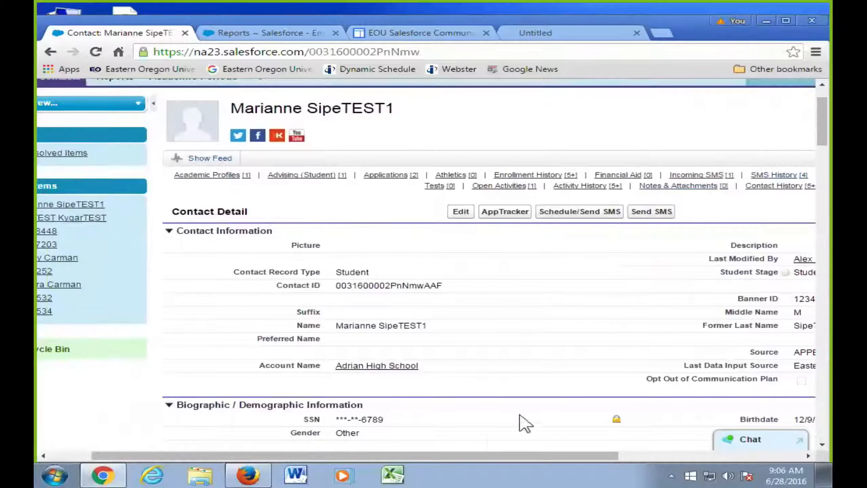
drag(489, 456, 513, 449)
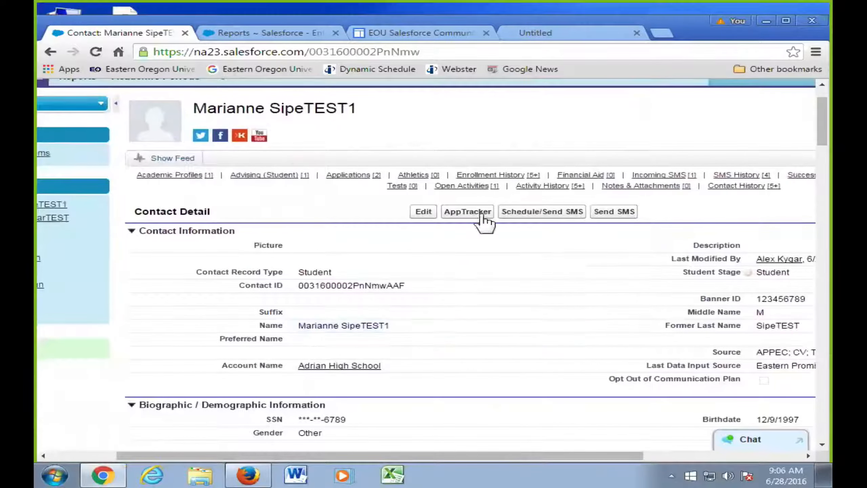
mouse_move(475, 181)
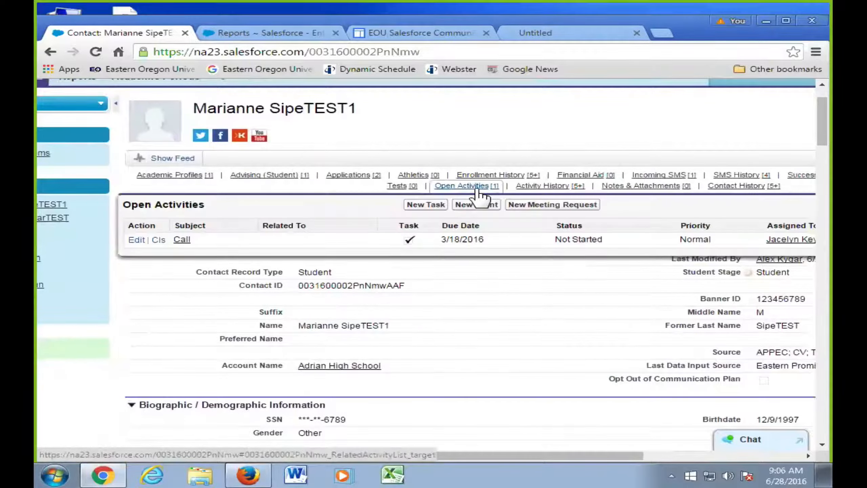
mouse_move(519, 192)
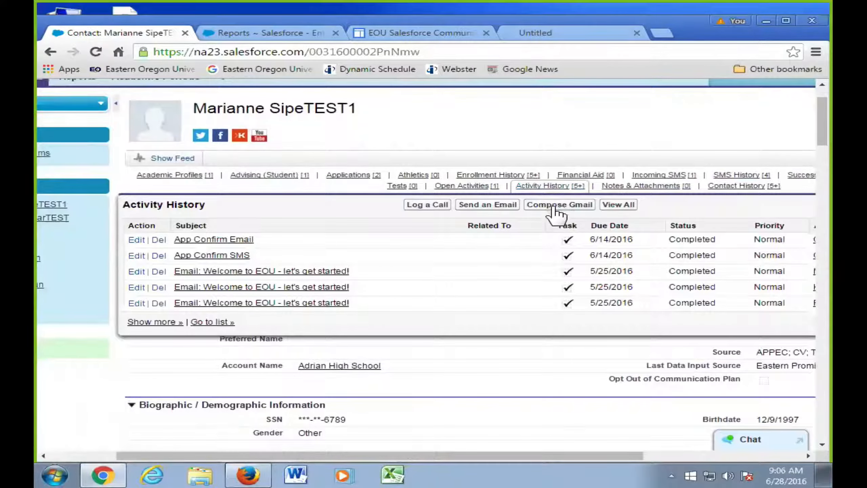
click(555, 205)
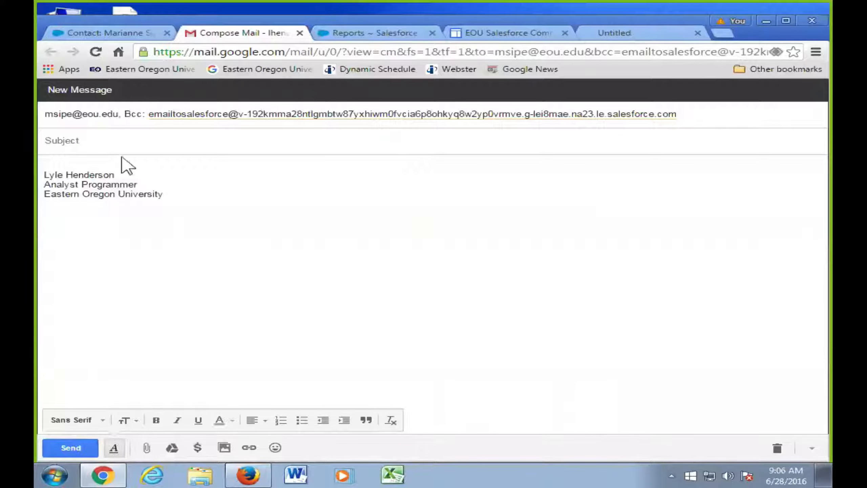
- Replace the Bcc recipient with the pasted Email to Salesforce address
click(691, 114)
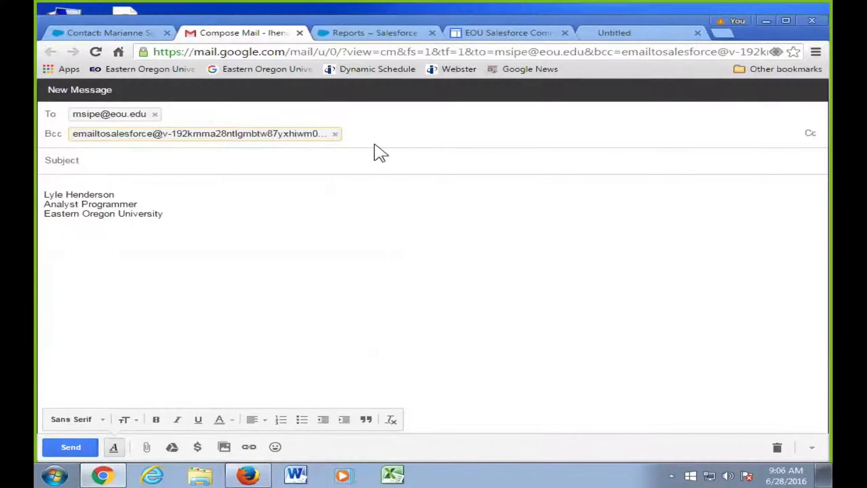
click(336, 133)
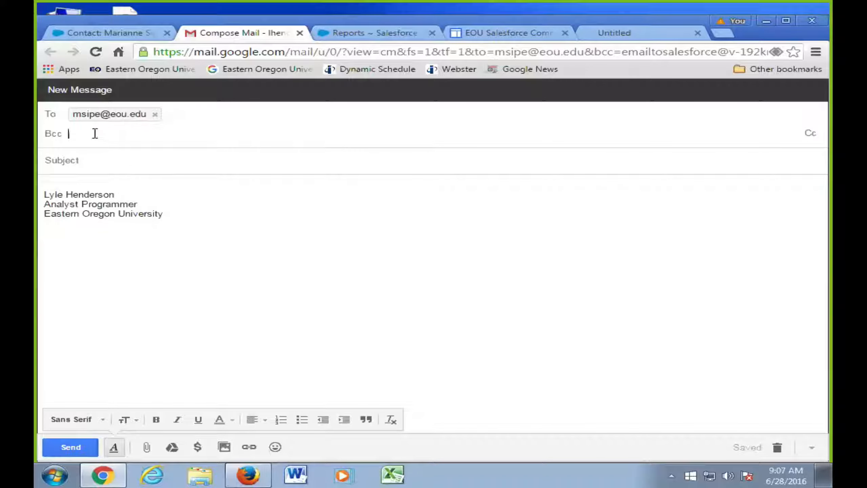
key(ctrl+v)
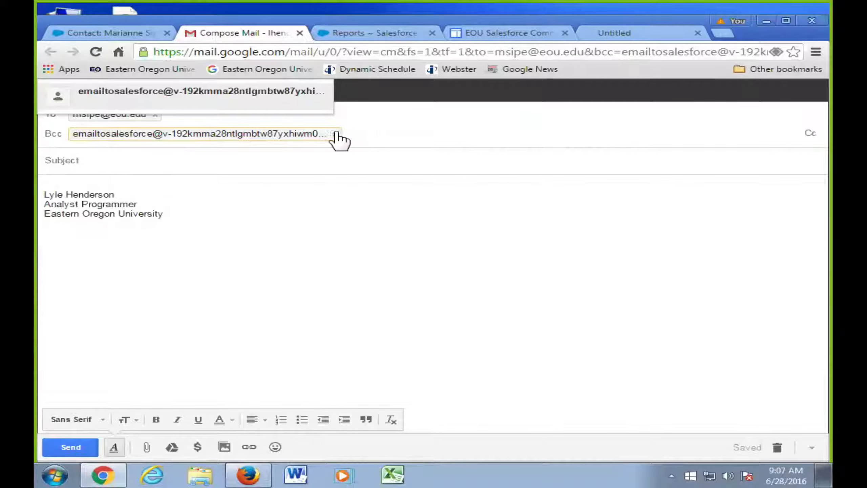
- Add the subject 'Learning new code for email' and send the message
click(126, 161)
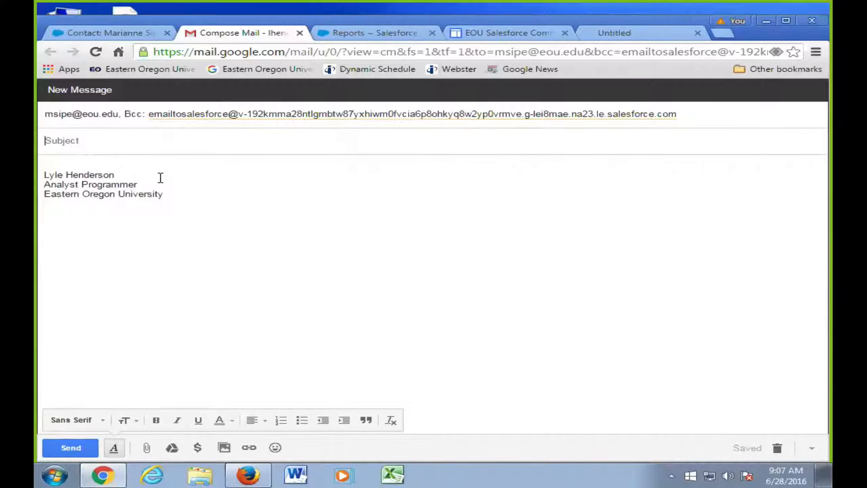
text(Learning new code for email)
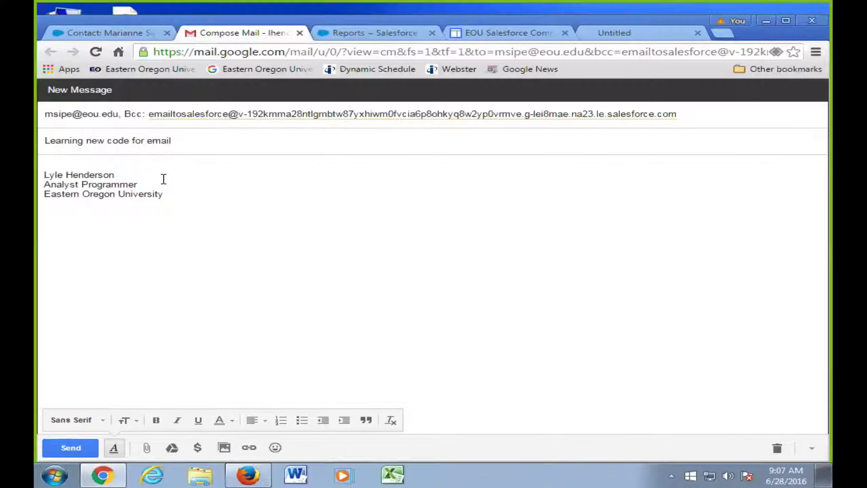
click(49, 167)
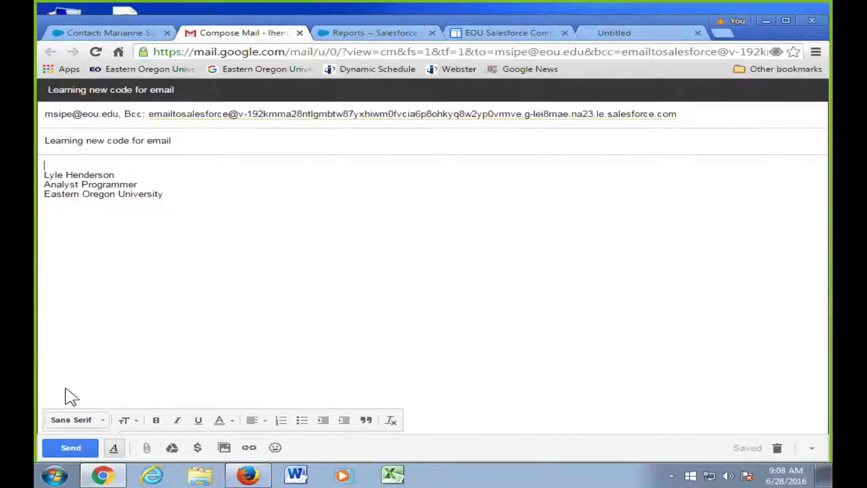
click(56, 449)
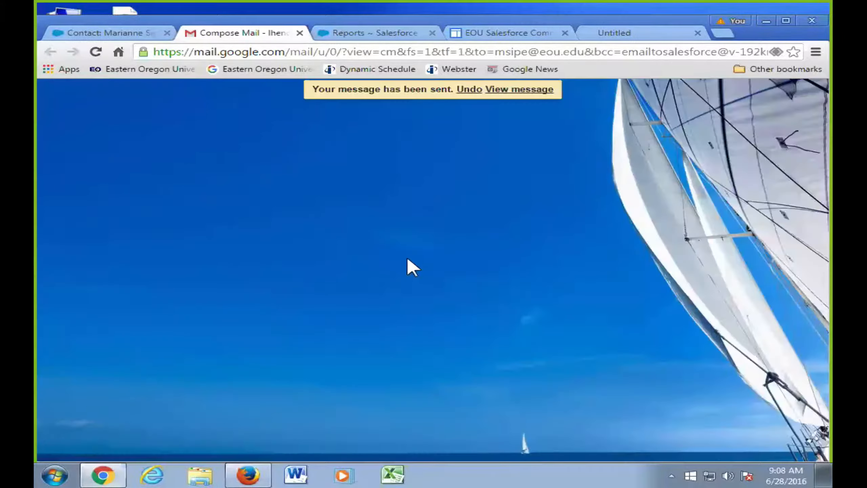
- Return to the contact record and check Activity History, still topped by the 6/14/2016 App Confirm Email
click(95, 35)
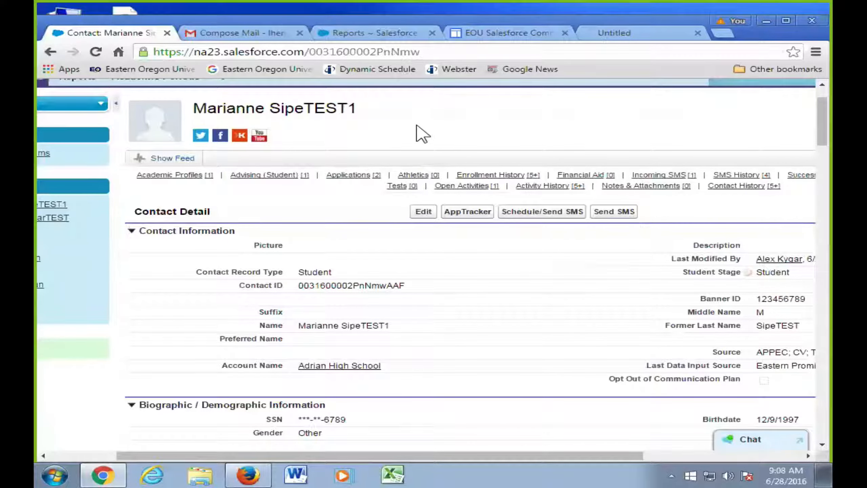
scroll(410, 126, up, 2)
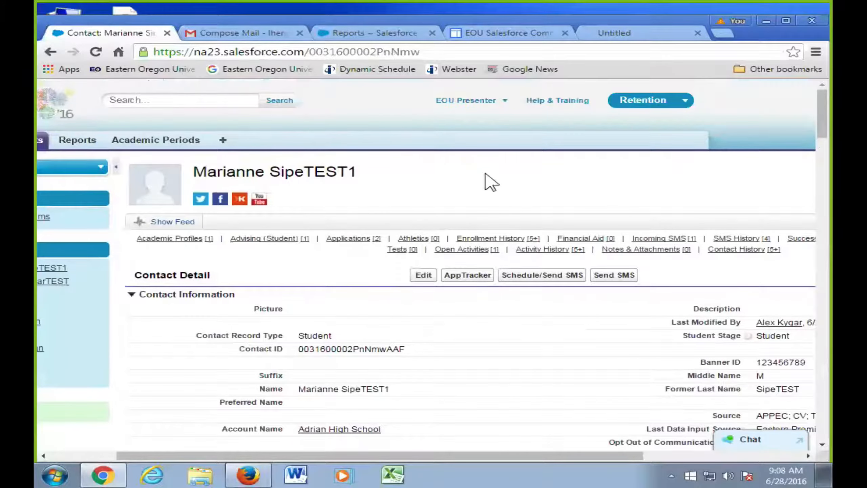
scroll(488, 179, down, 3)
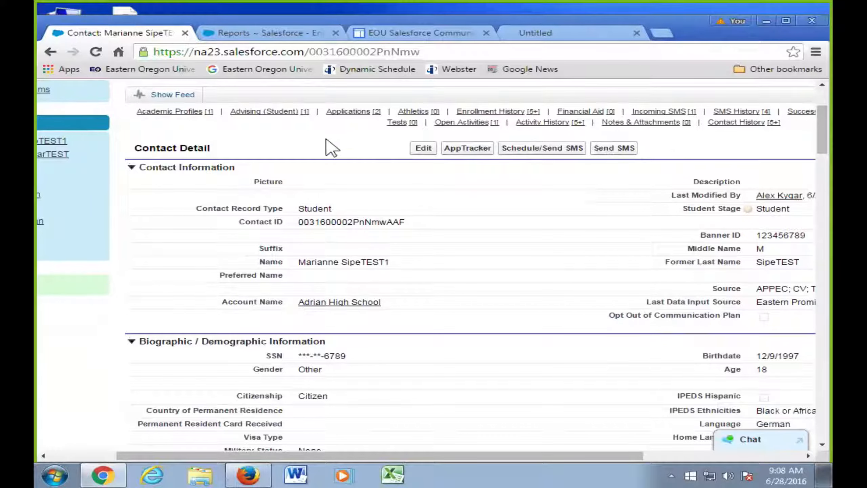
mouse_move(398, 125)
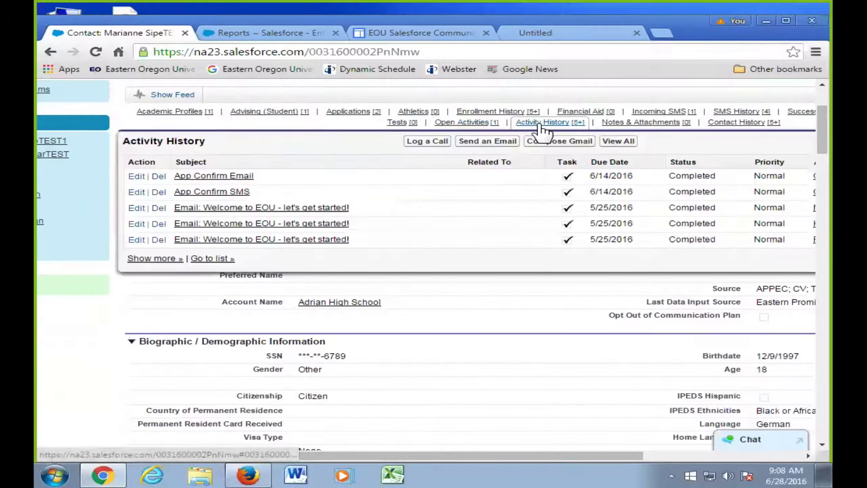
click(537, 126)
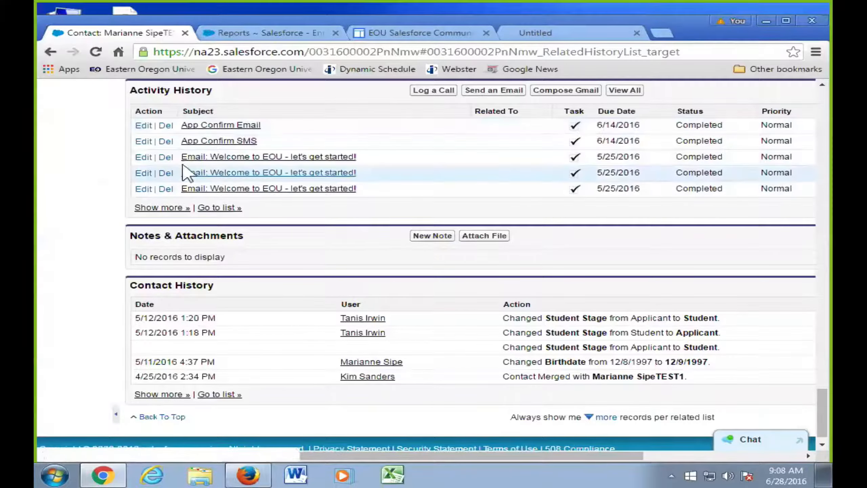
scroll(150, 181, up, 10)
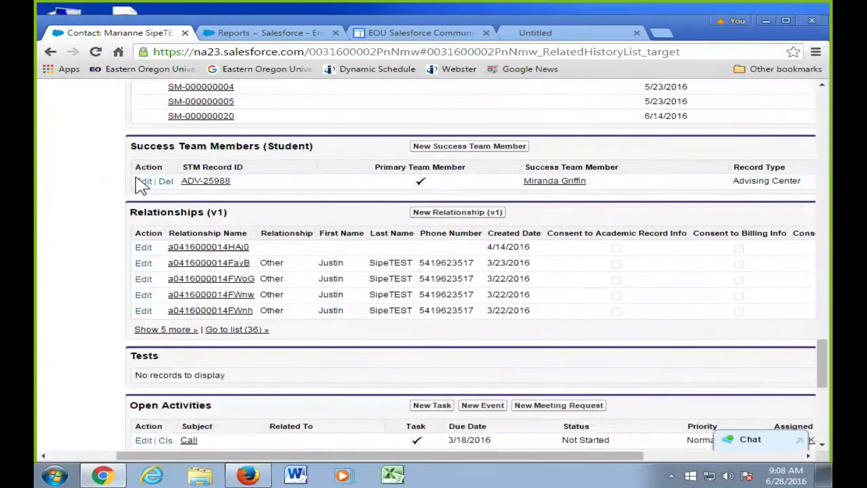
scroll(149, 186, up, 5)
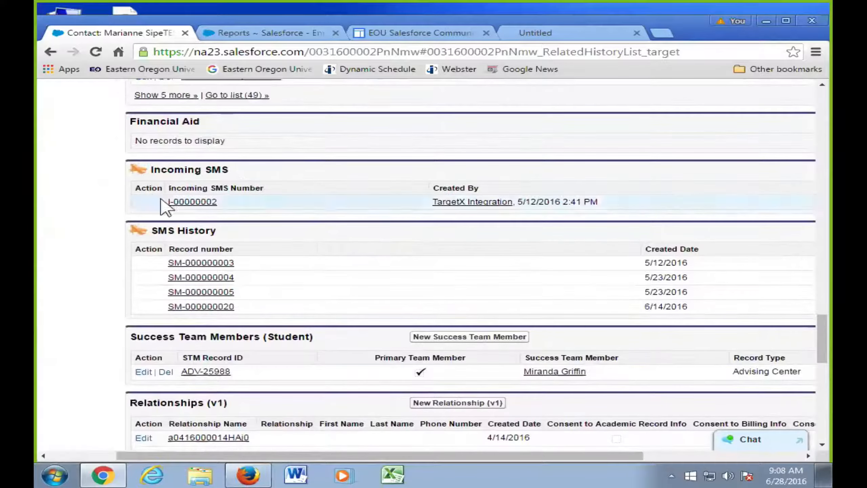
scroll(193, 227, up, 3)
scroll(196, 235, up, 10)
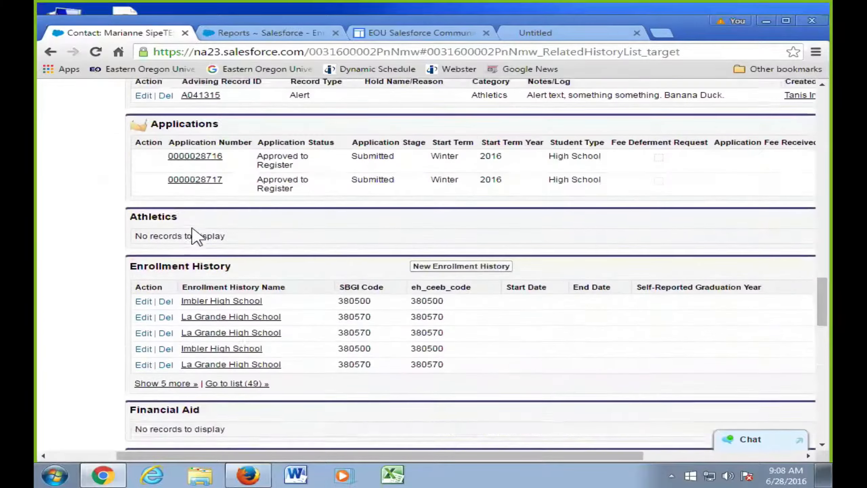
scroll(192, 229, up, 3)
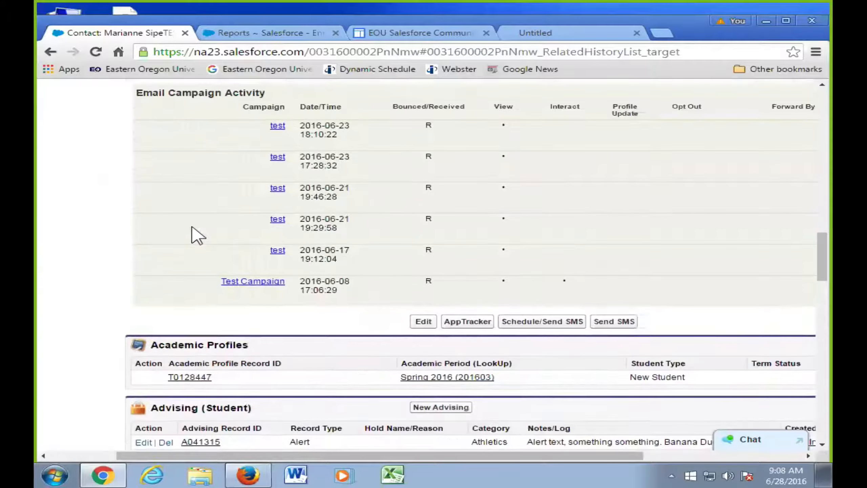
scroll(197, 236, up, 5)
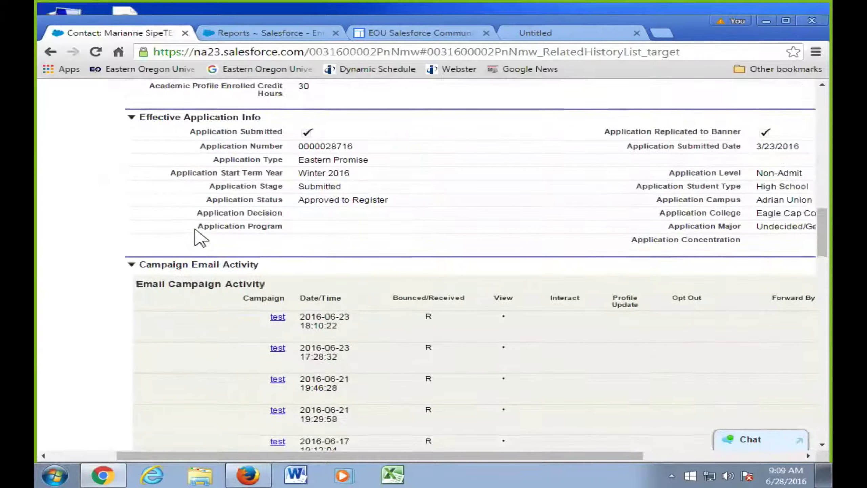
scroll(197, 236, up, 3)
scroll(203, 236, up, 5)
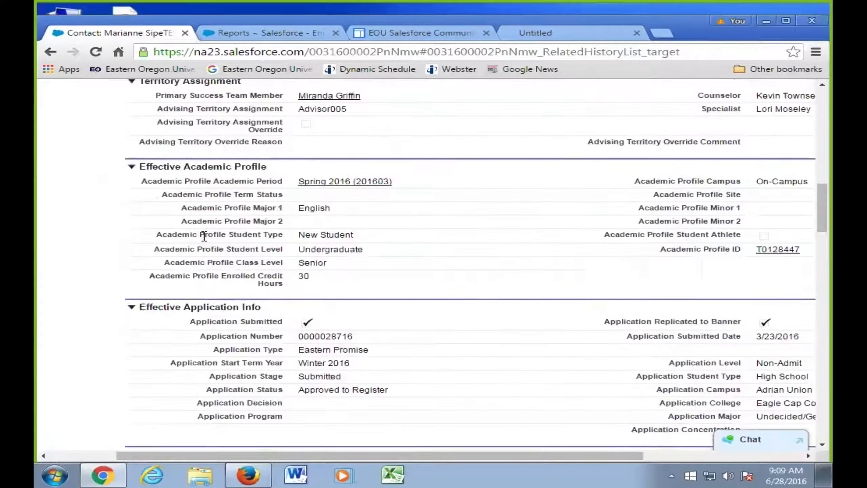
scroll(205, 242, down, 15)
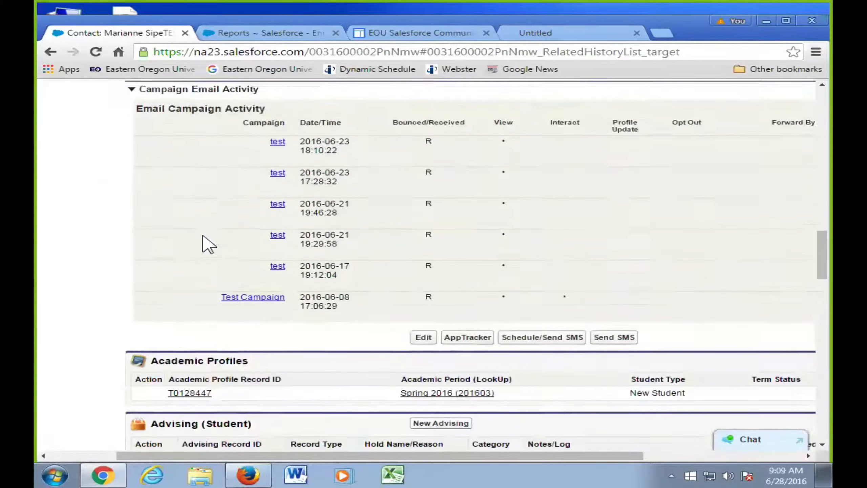
scroll(202, 236, down, 7)
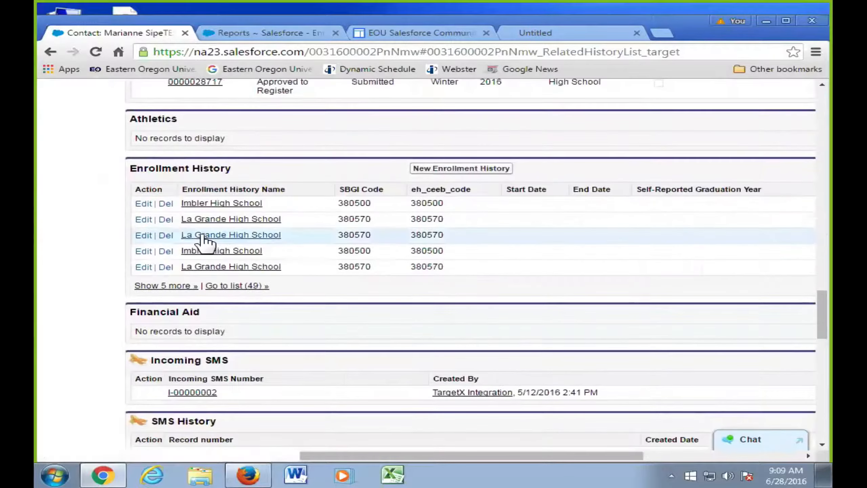
scroll(205, 241, down, 6)
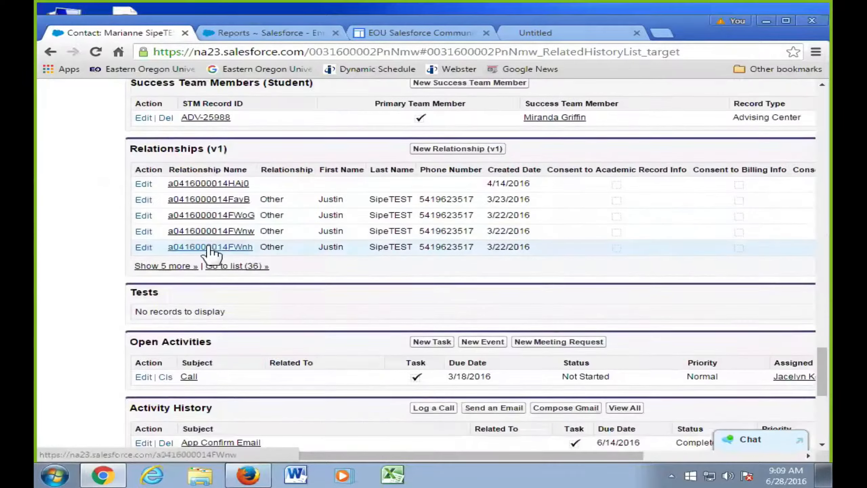
scroll(306, 243, down, 5)
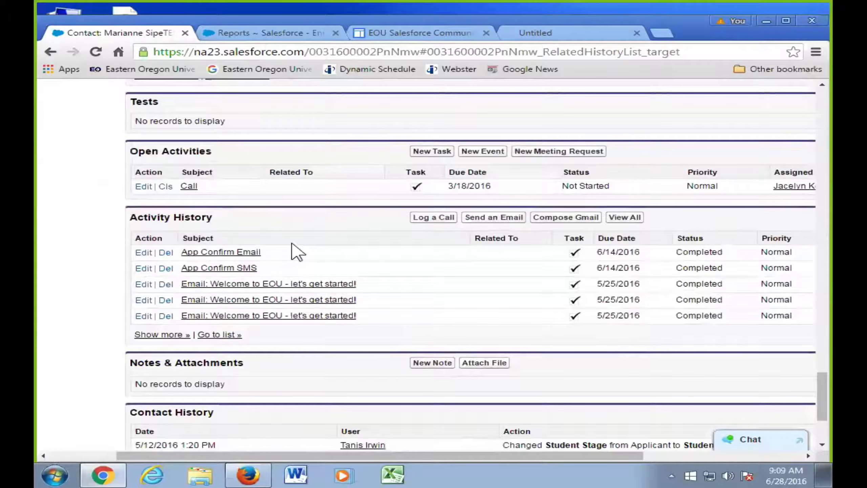
scroll(296, 253, down, 2)
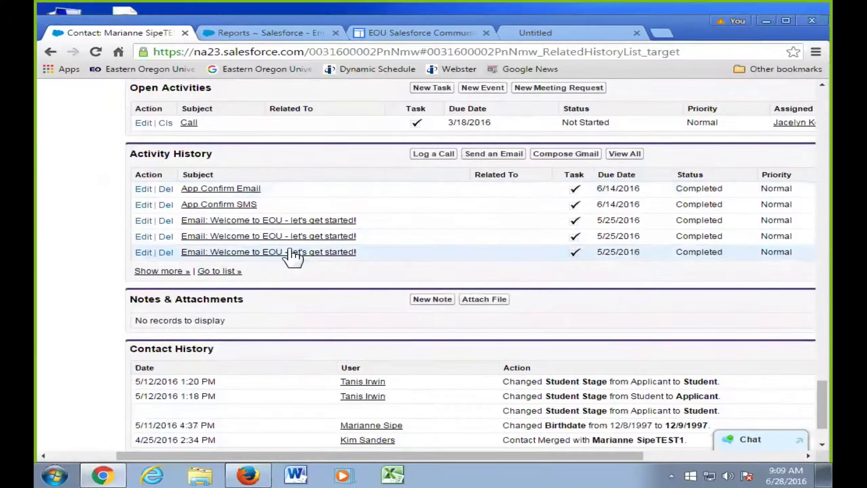
- Reload the contact page and open the new 'Email: Email Code' task
click(96, 51)
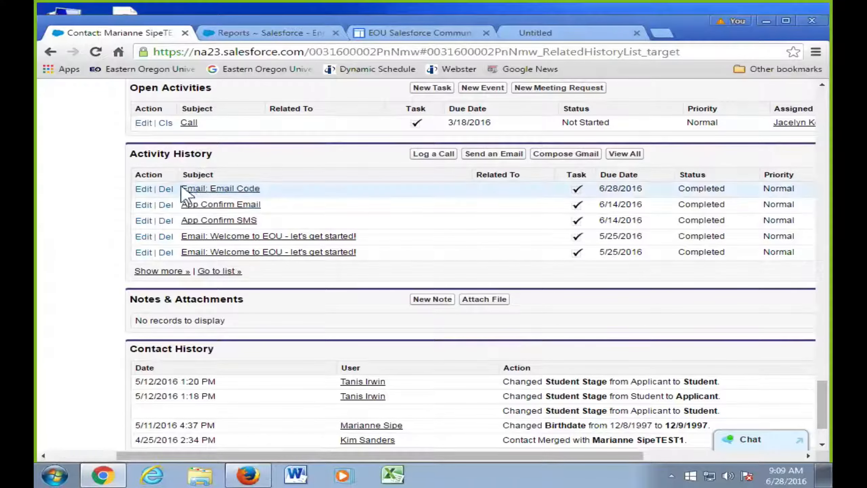
click(195, 189)
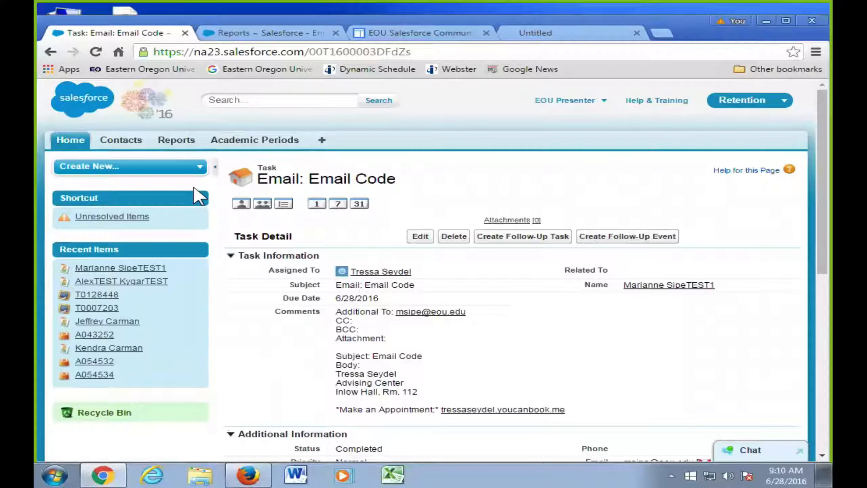
scroll(362, 235, down, 1)
scroll(361, 235, down, 3)
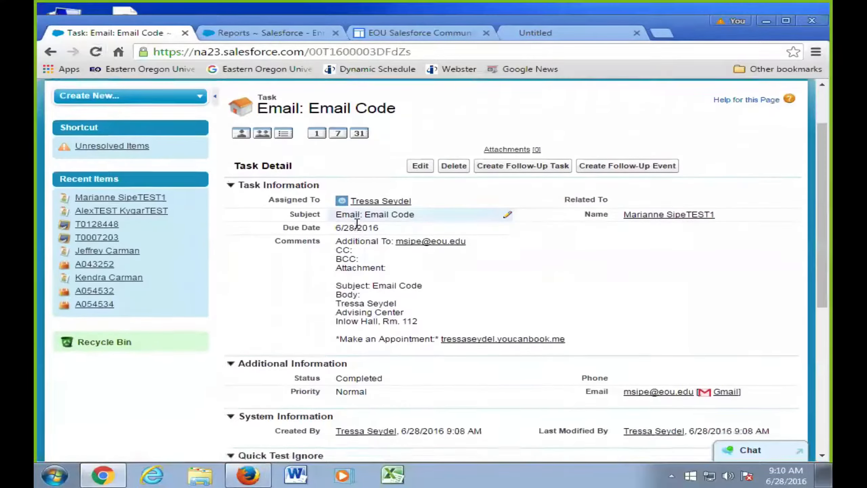
scroll(395, 200, up, 1)
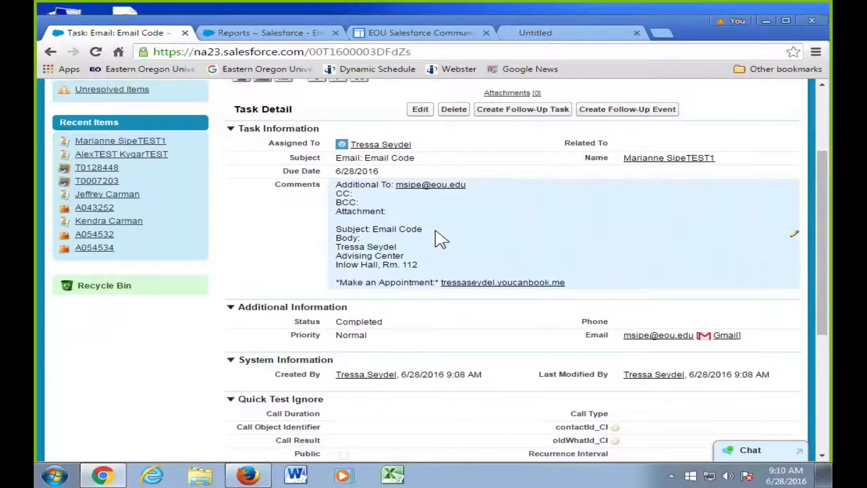
scroll(440, 239, down, 5)
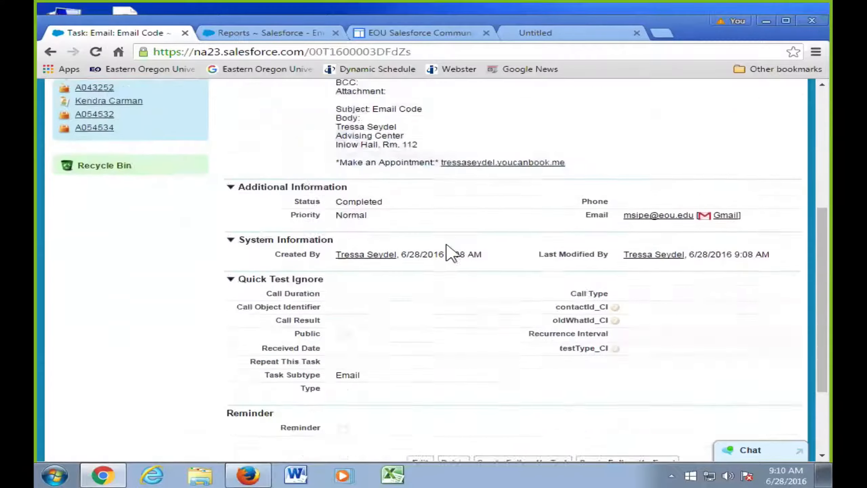
scroll(390, 217, up, 5)
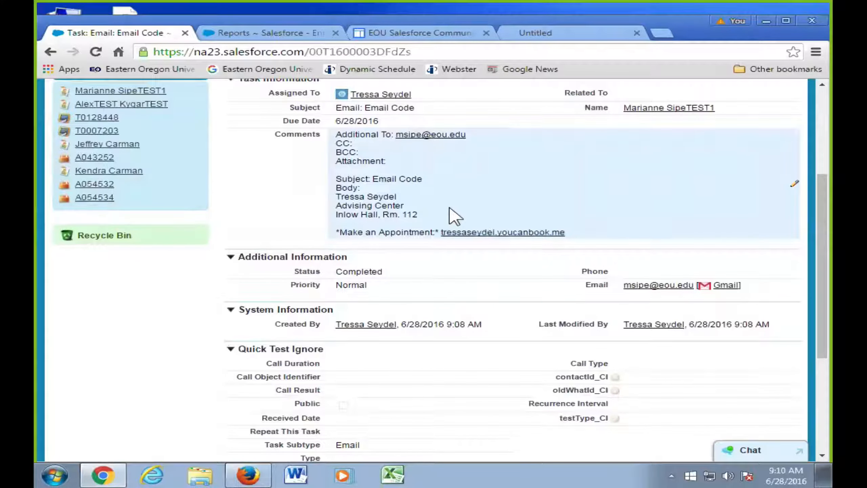
scroll(319, 213, up, 4)
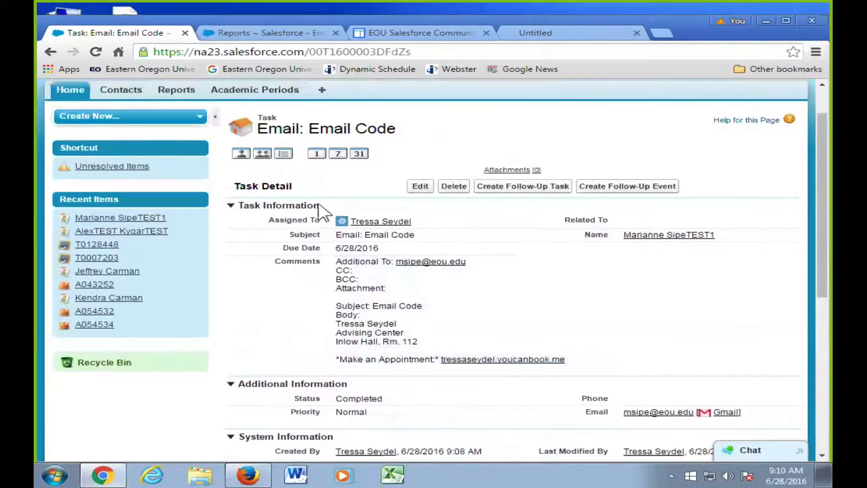
scroll(320, 205, up, 2)
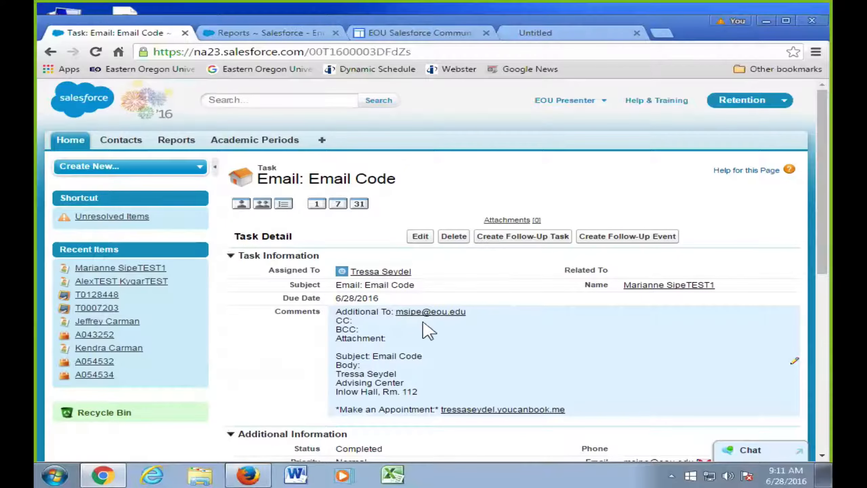
scroll(429, 329, down, 2)
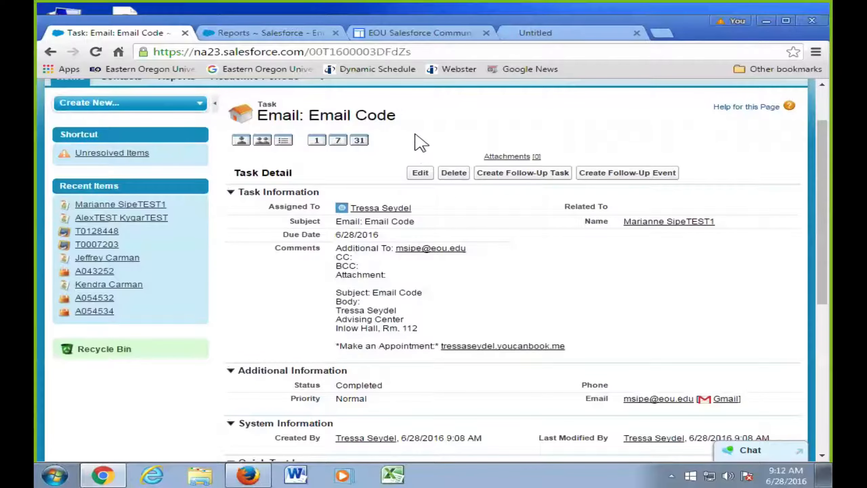
scroll(420, 141, up, 3)
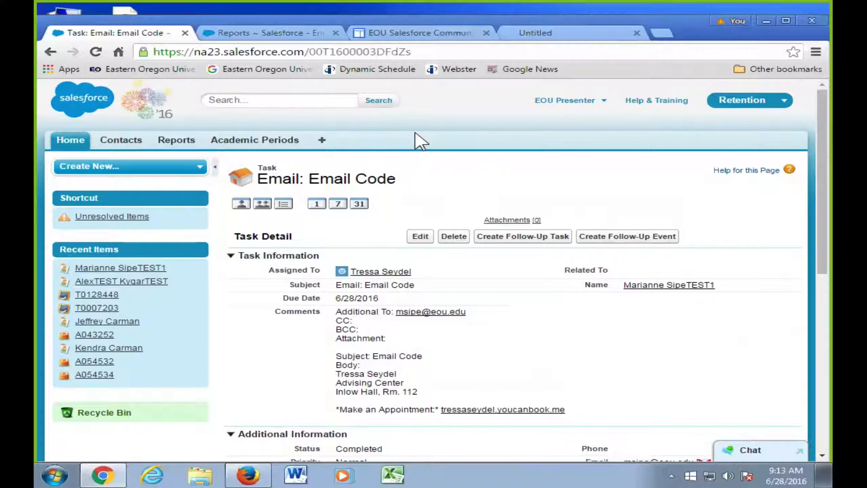
- Go back to the contact record, now showing the 6/28/2016 Email: Email Code entry
click(51, 52)
scroll(387, 236, up, 6)
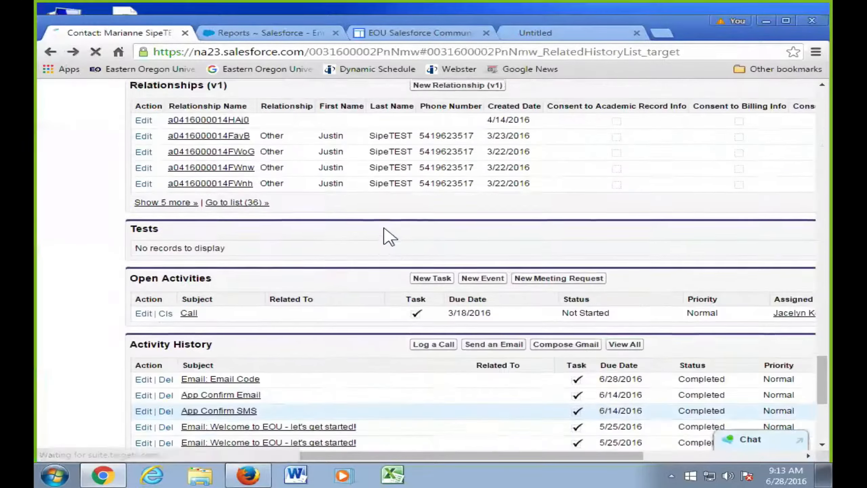
scroll(385, 229, up, 10)
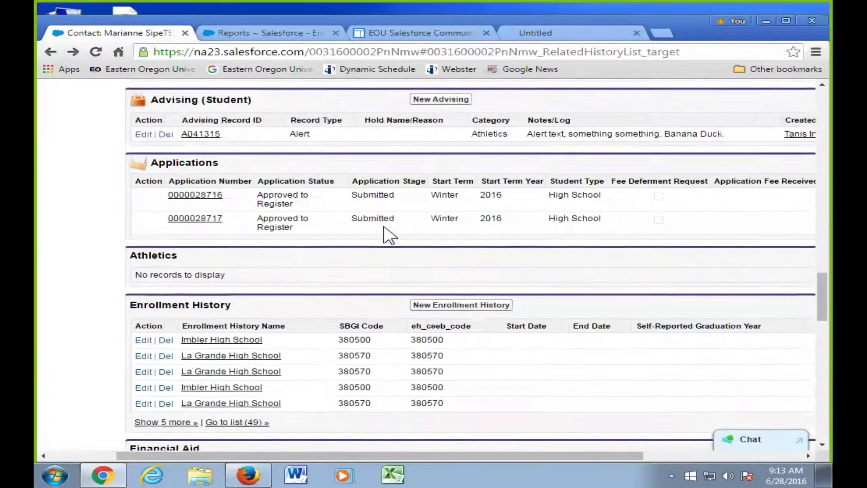
scroll(386, 234, up, 10)
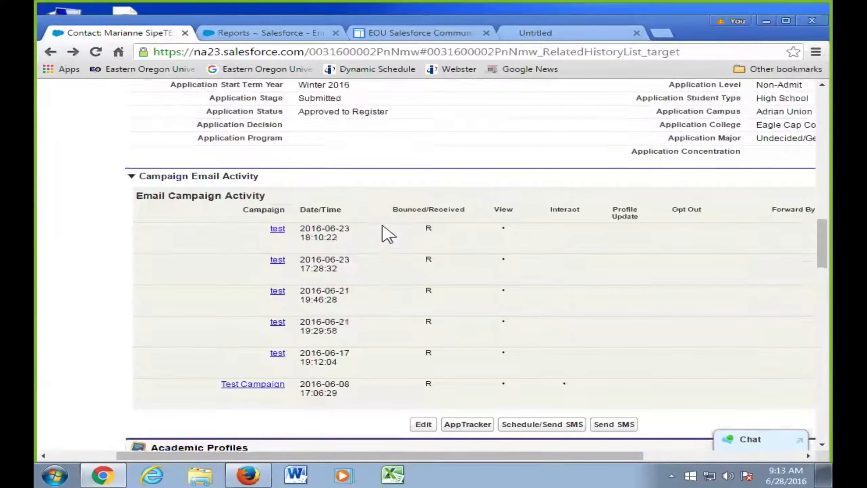
scroll(388, 233, up, 10)
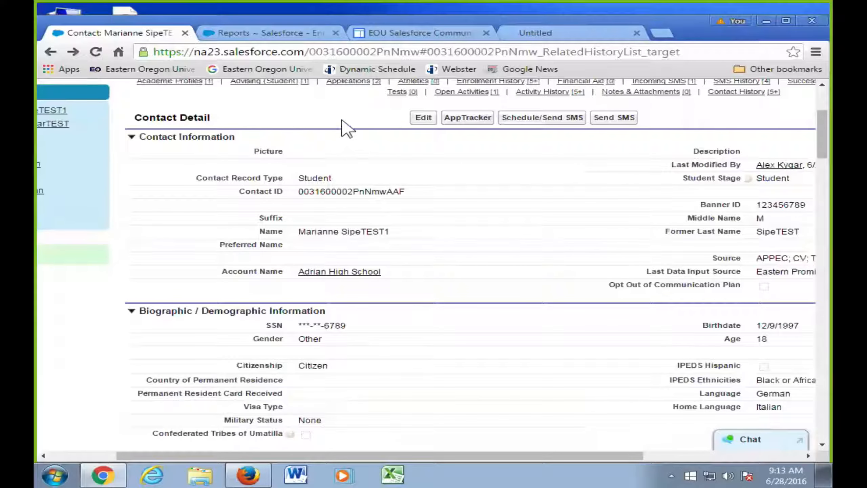
scroll(307, 117, up, 4)
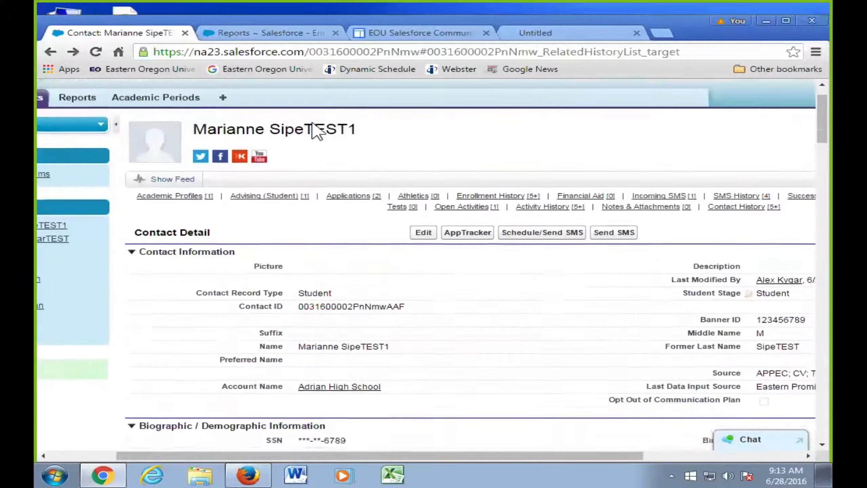
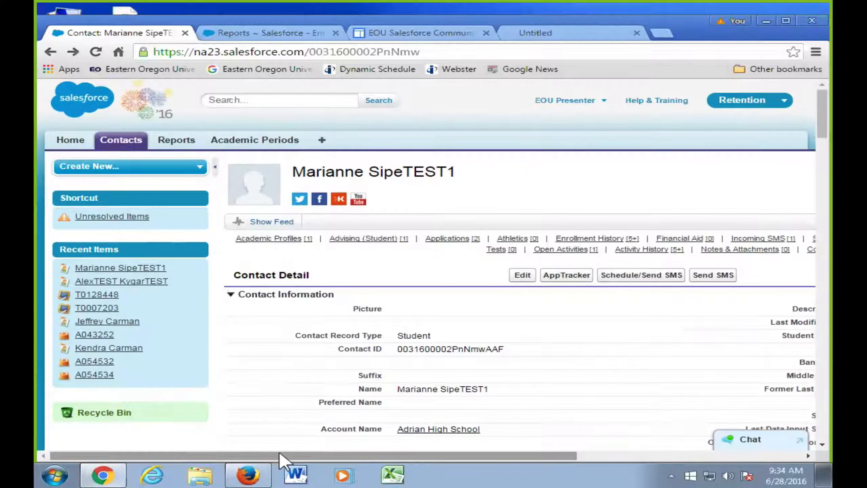
- On the EOU Salesforce Community site, go to TRAINING > 2. Advisor Training and view its seven documents
click(442, 34)
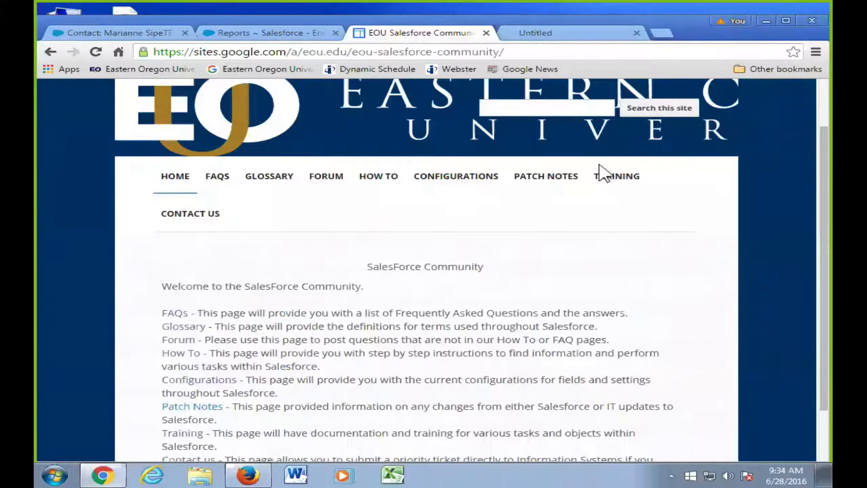
click(609, 176)
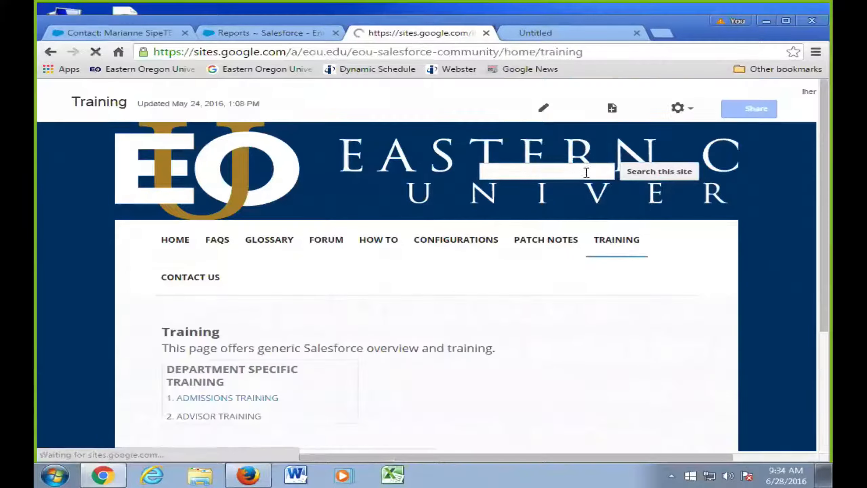
click(249, 416)
scroll(324, 363, down, 5)
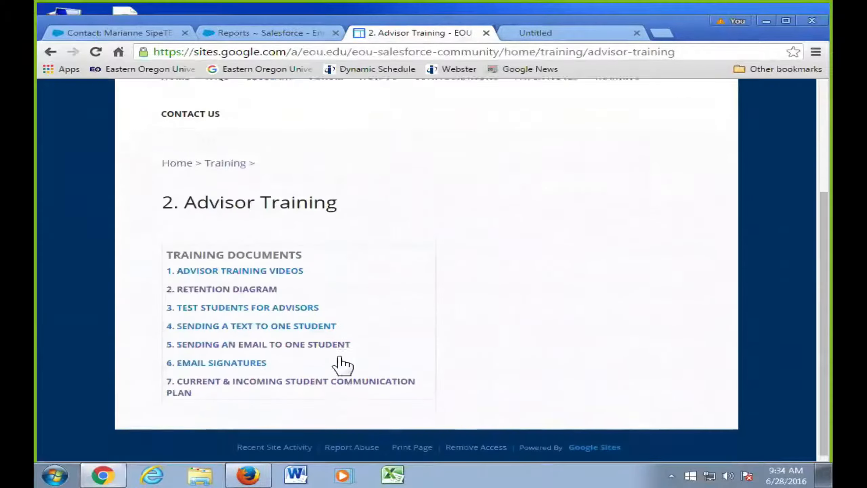
- Open 6. Email Signatures and read the Gmail signature steps down to Book Me Now Web Links
click(240, 359)
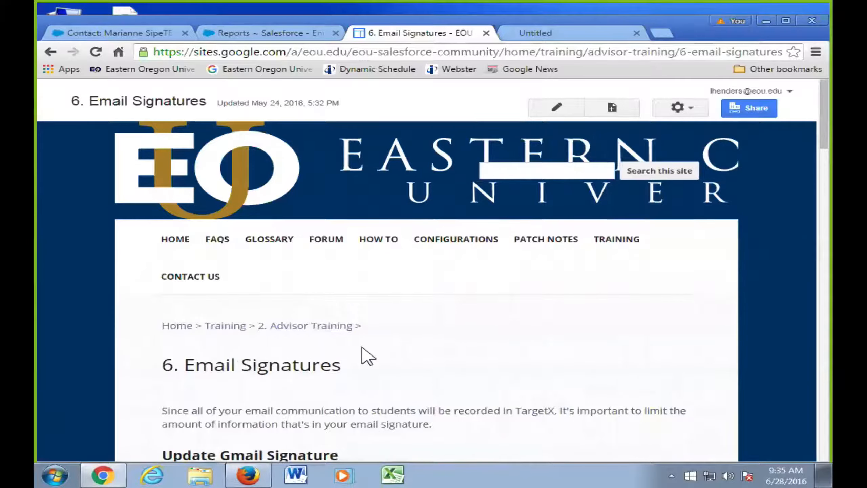
scroll(365, 355, down, 2)
scroll(363, 348, down, 2)
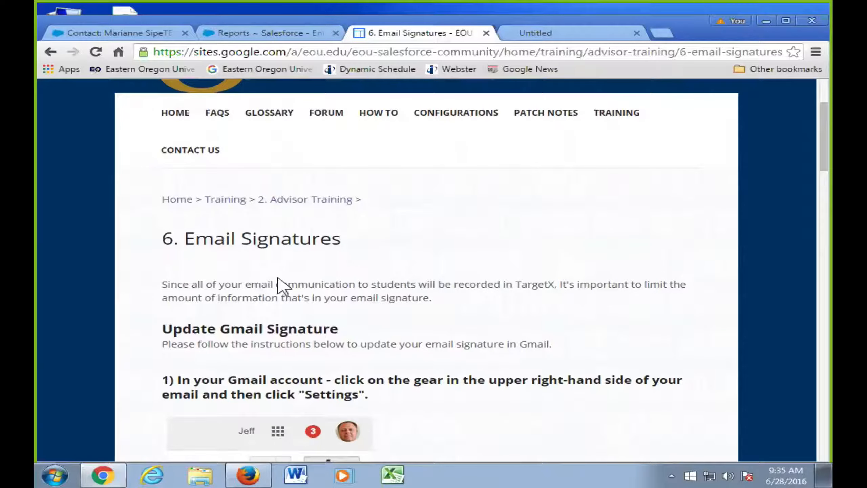
scroll(280, 284, down, 5)
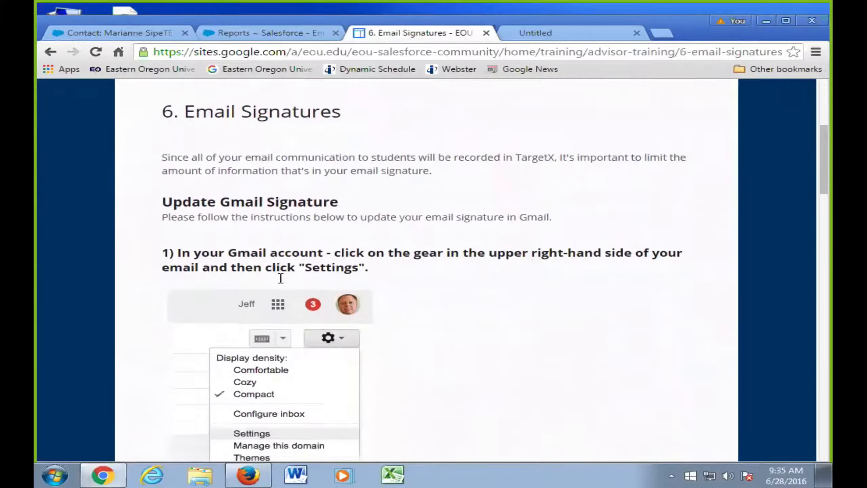
scroll(280, 284, down, 8)
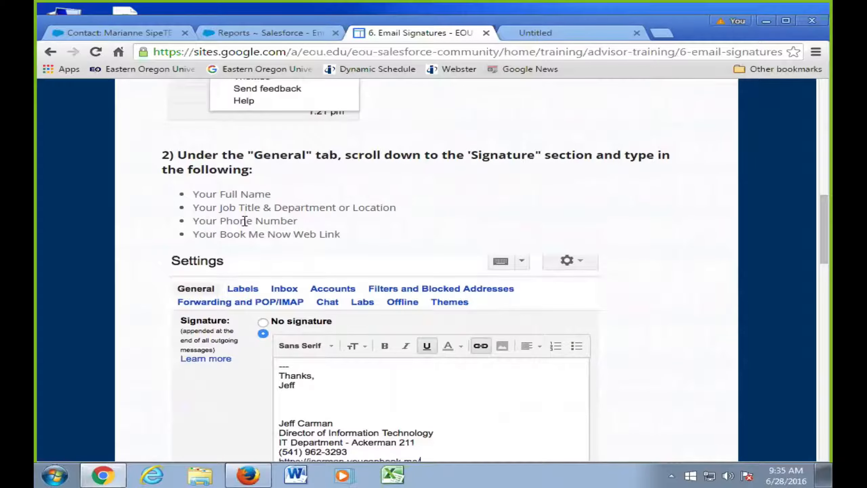
scroll(448, 348, down, 1)
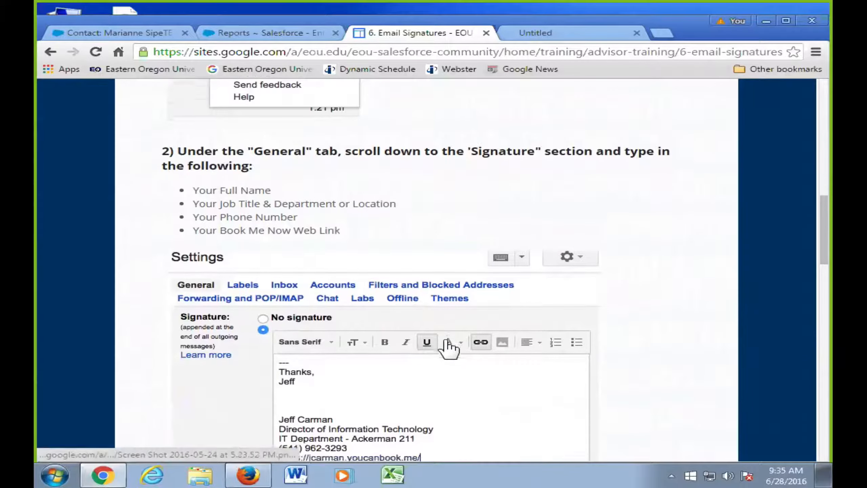
scroll(449, 347, down, 3)
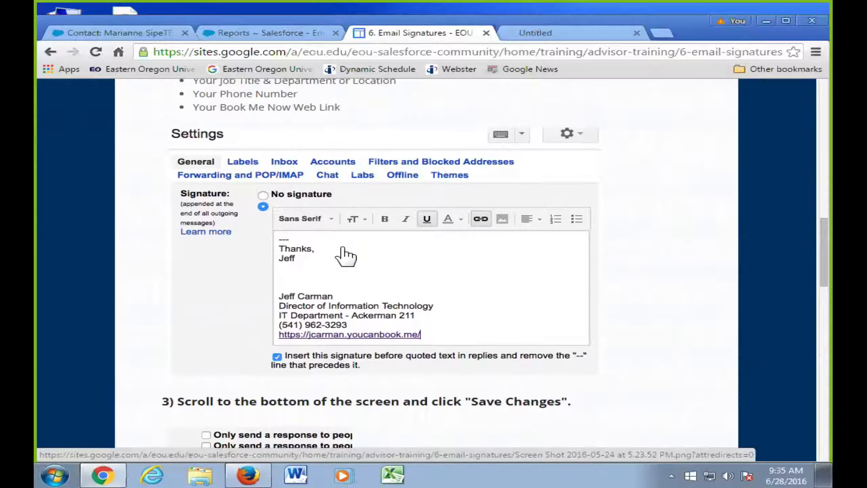
scroll(349, 254, down, 2)
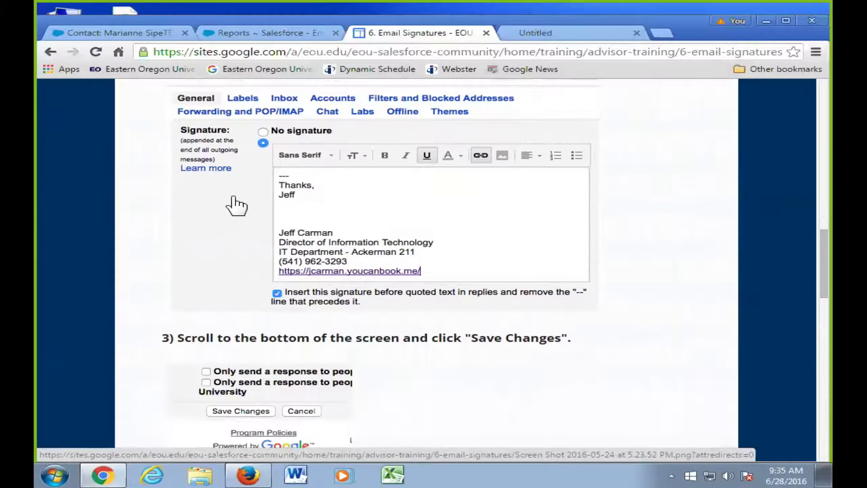
scroll(242, 208, down, 4)
scroll(358, 263, down, 2)
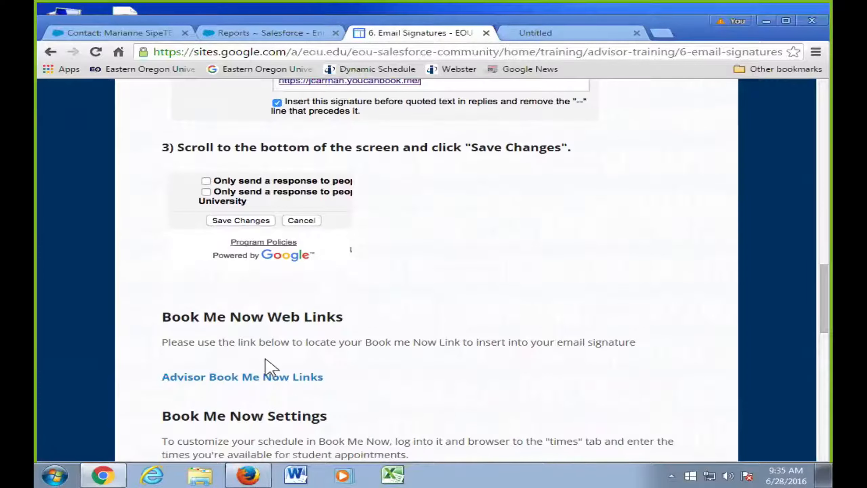
- Follow an advisor's link in Advisor Book Me Now Links to the John Day Center & Online booking page
click(258, 378)
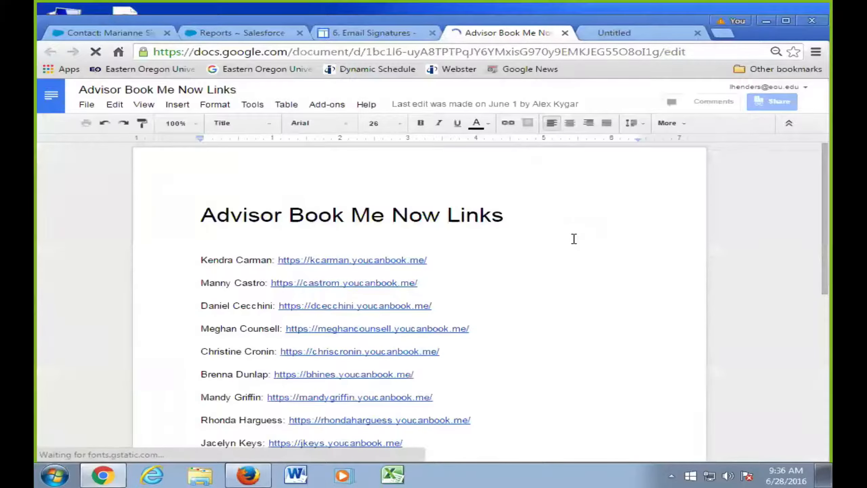
scroll(574, 239, down, 4)
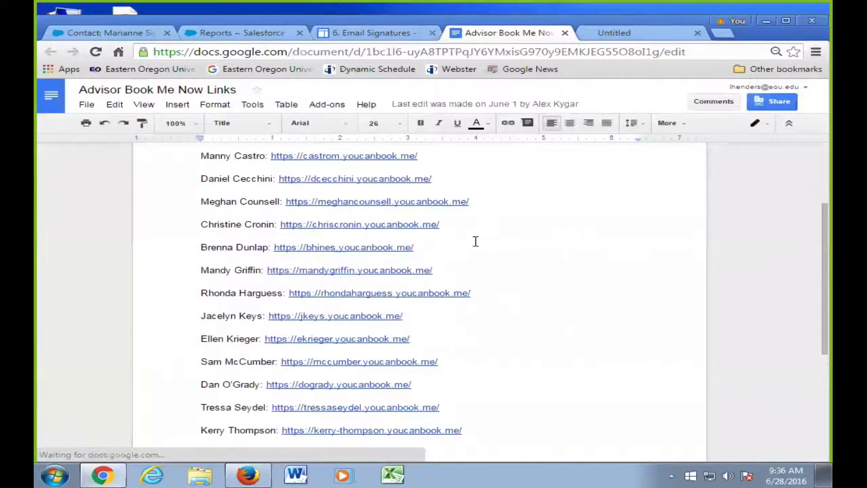
click(303, 226)
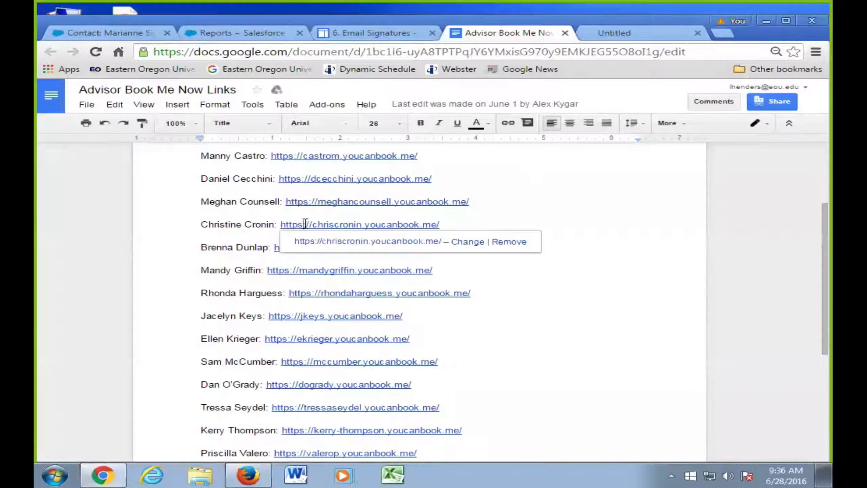
click(369, 242)
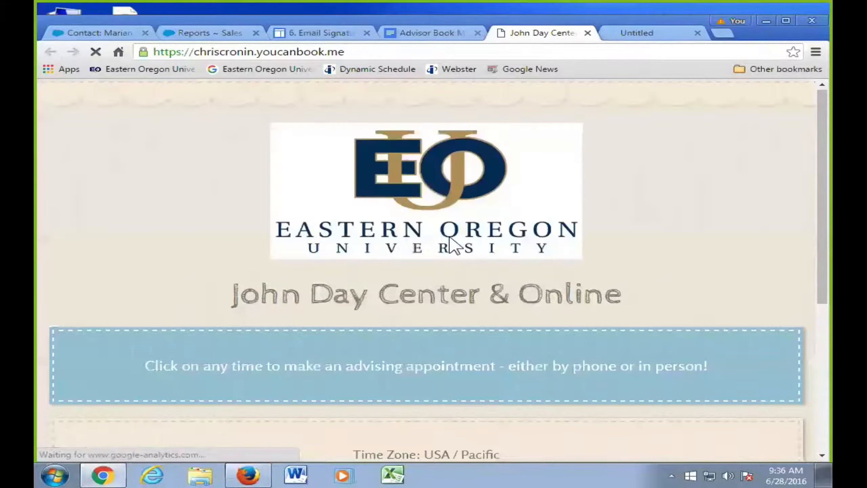
- Scroll the John Day Center & Online youcanbook.me page down to its USA/Pacific appointment time grid
scroll(454, 244, down, 3)
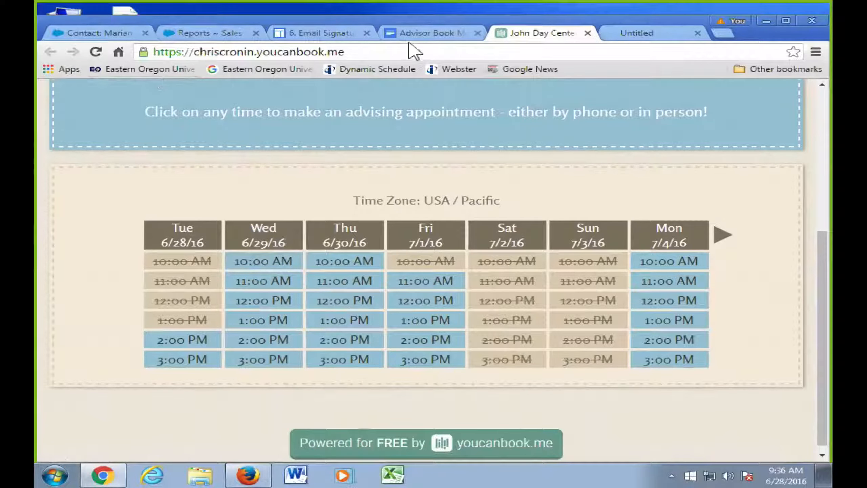
- Scroll to the end of the Advisor Book Me Now Links list, select the last link, then return to 6. Email Signatures
click(442, 34)
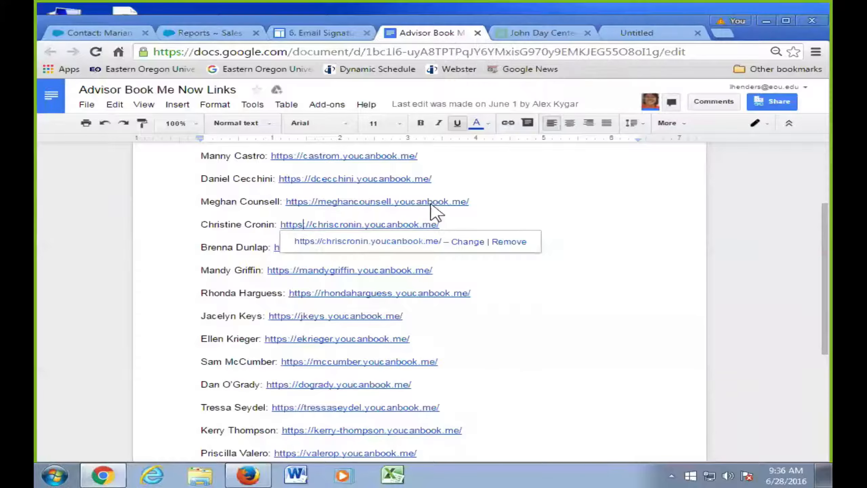
scroll(480, 351, down, 4)
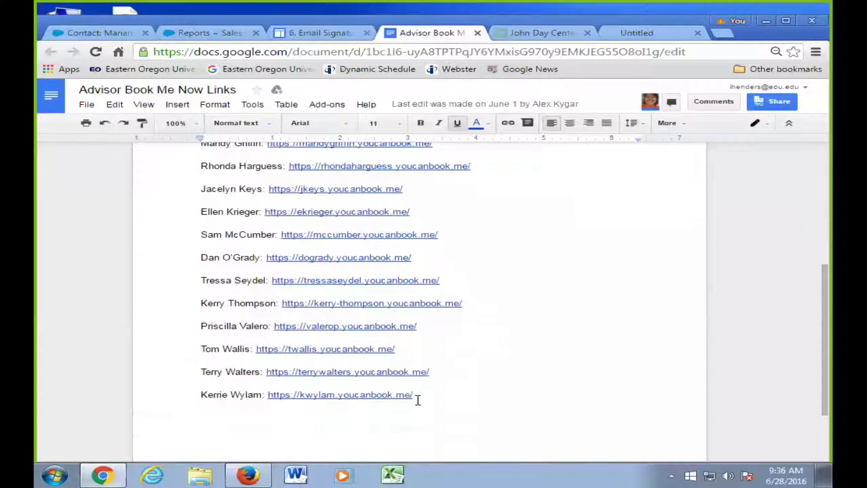
drag(415, 396, 267, 397)
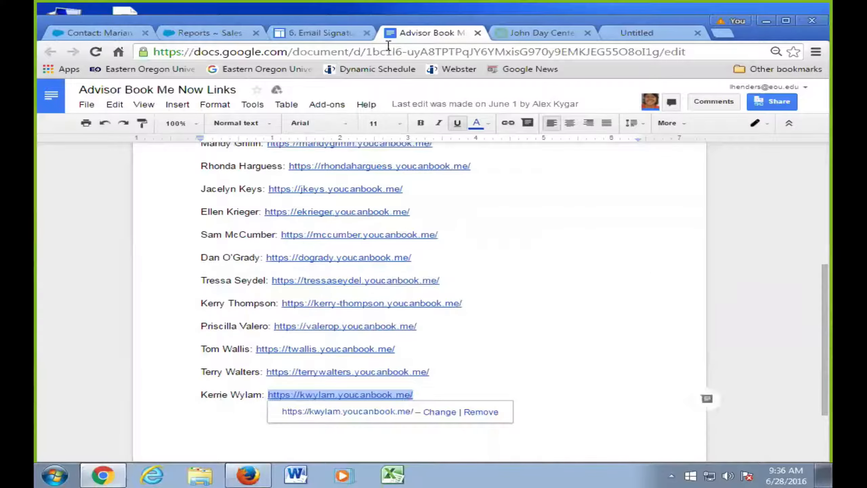
click(342, 36)
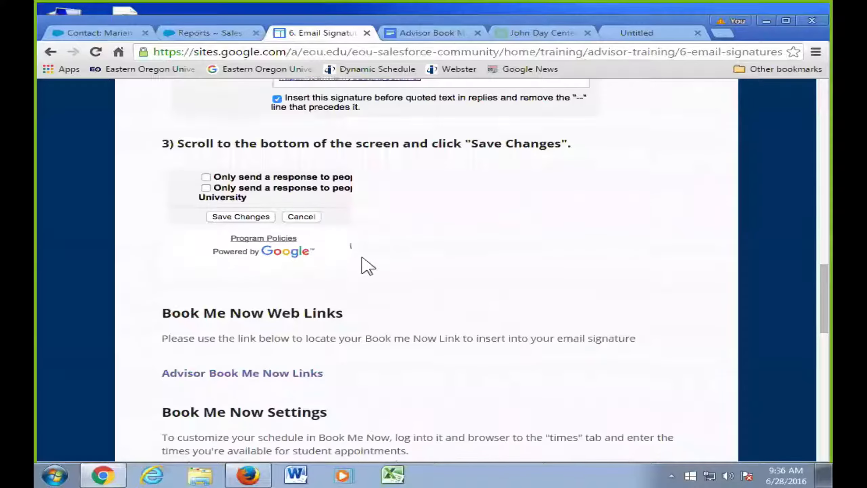
- Scroll to the Book Me Now Settings example: weekdays 10:00 AM to 4:00 PM, weekends unavailable
scroll(367, 266, down, 3)
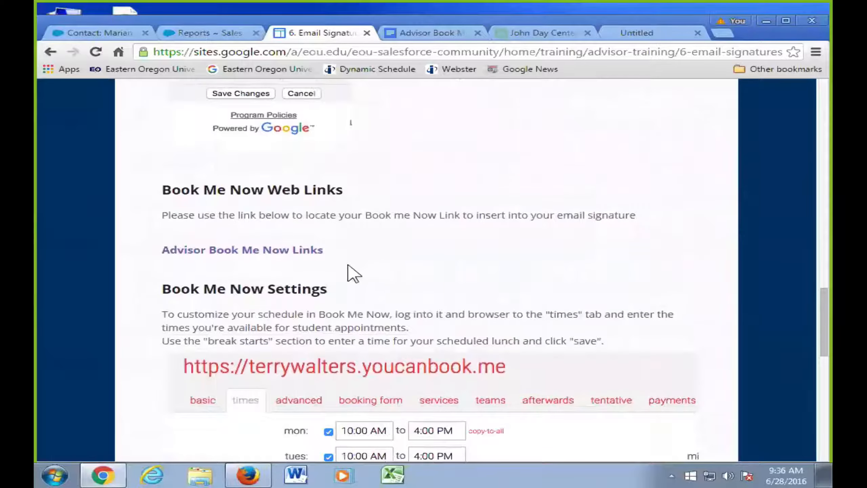
scroll(348, 286, down, 3)
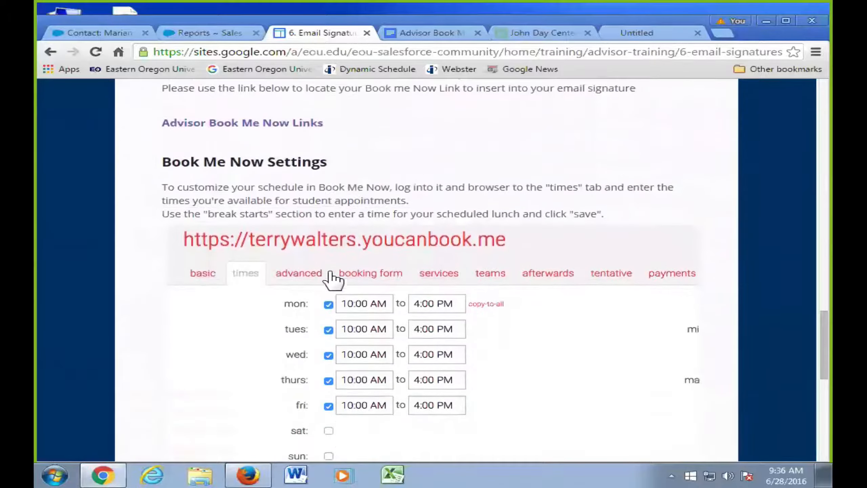
scroll(303, 252, down, 2)
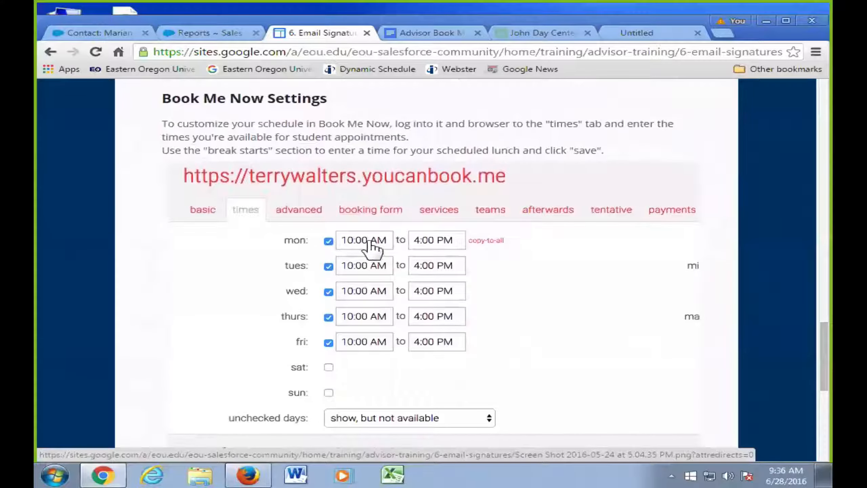
scroll(454, 340, down, 5)
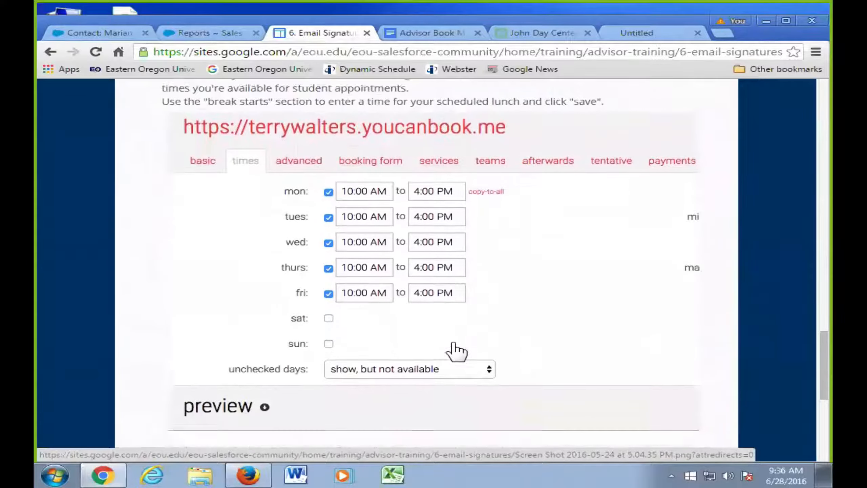
scroll(436, 314, down, 5)
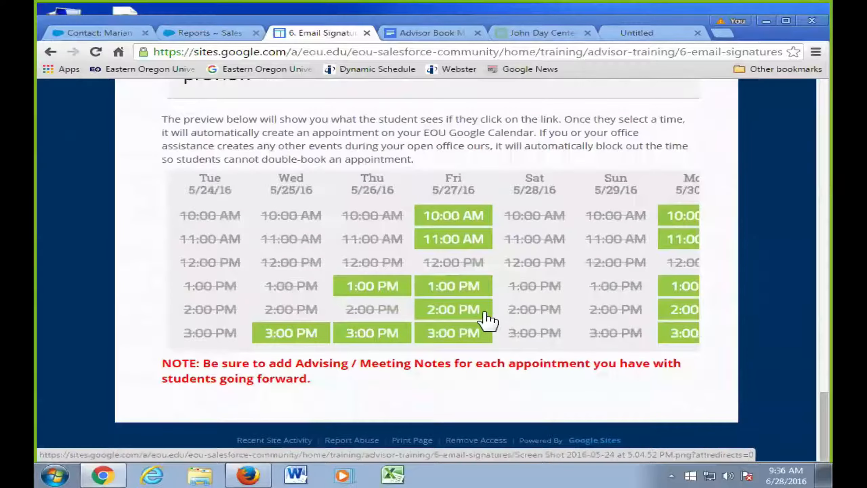
scroll(457, 311, up, 3)
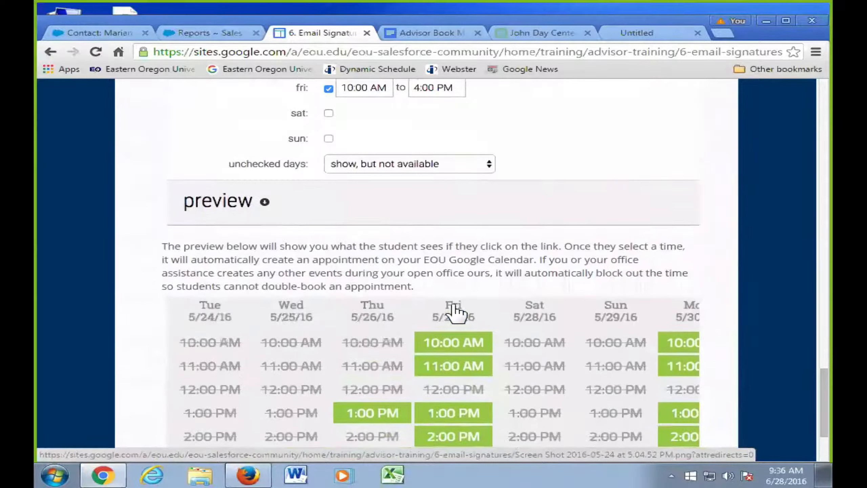
scroll(451, 274, up, 8)
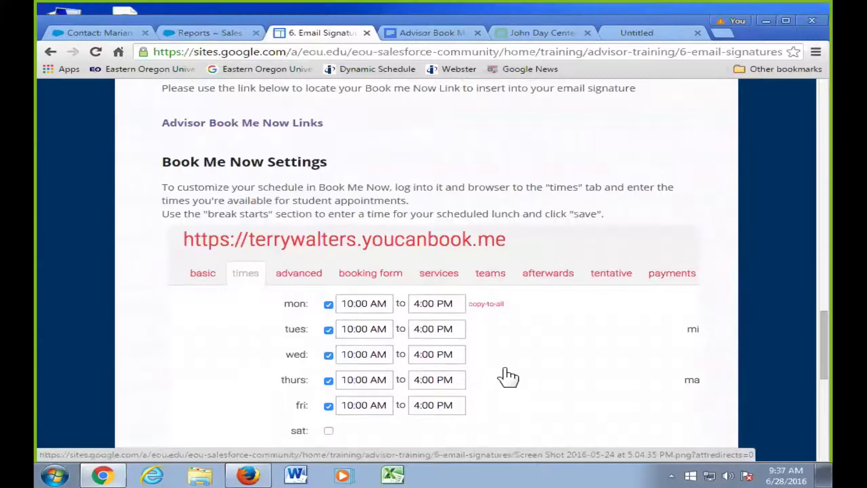
scroll(509, 376, down, 2)
scroll(509, 376, down, 4)
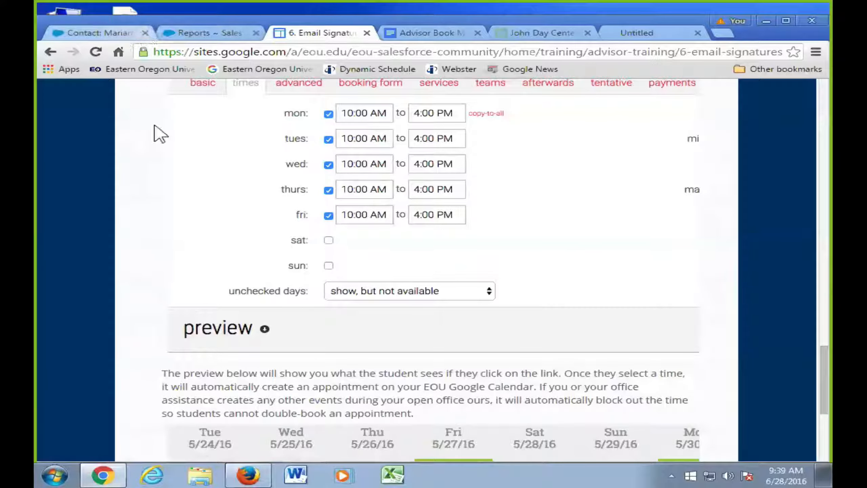
- From the Salesforce home page, open the EOU Salesforce Community custom link in a new tab
click(120, 33)
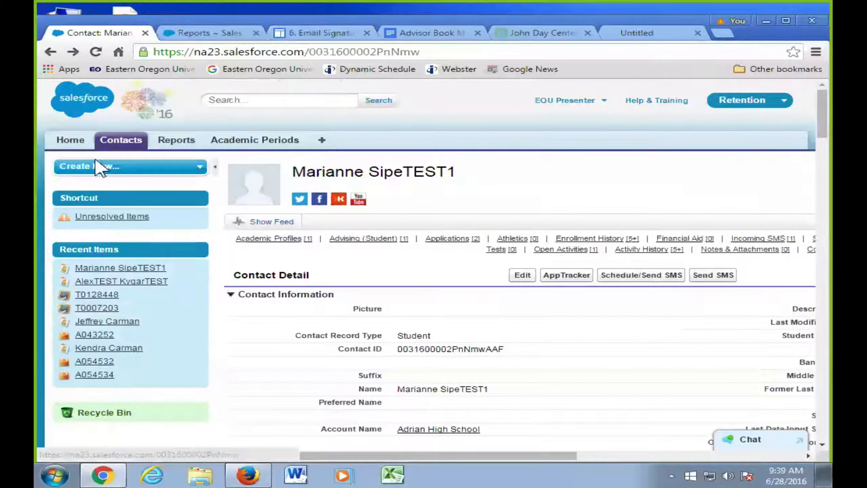
click(71, 142)
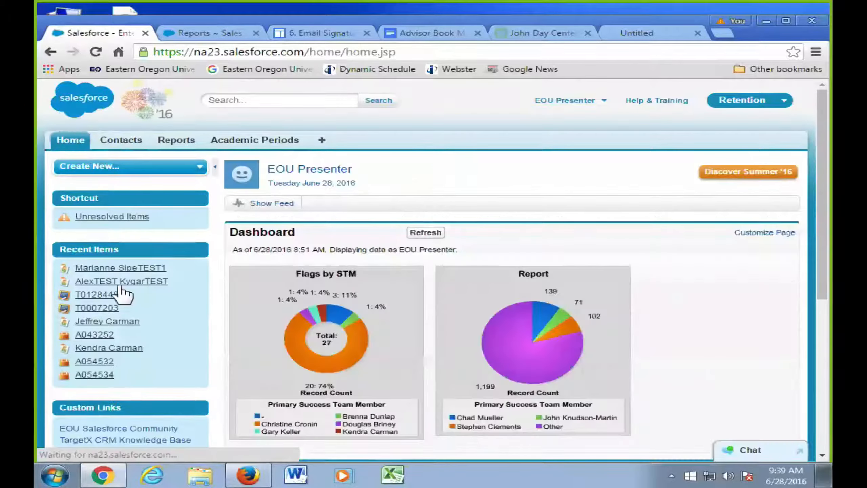
scroll(144, 338, down, 2)
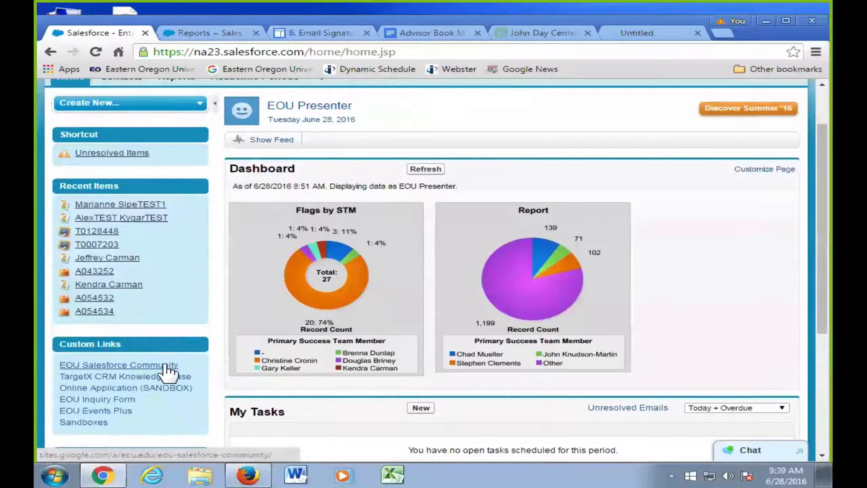
click(167, 366)
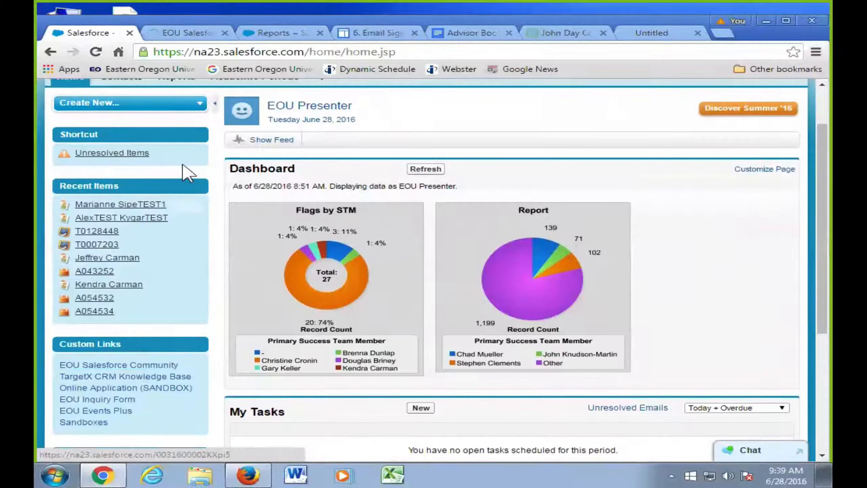
click(184, 33)
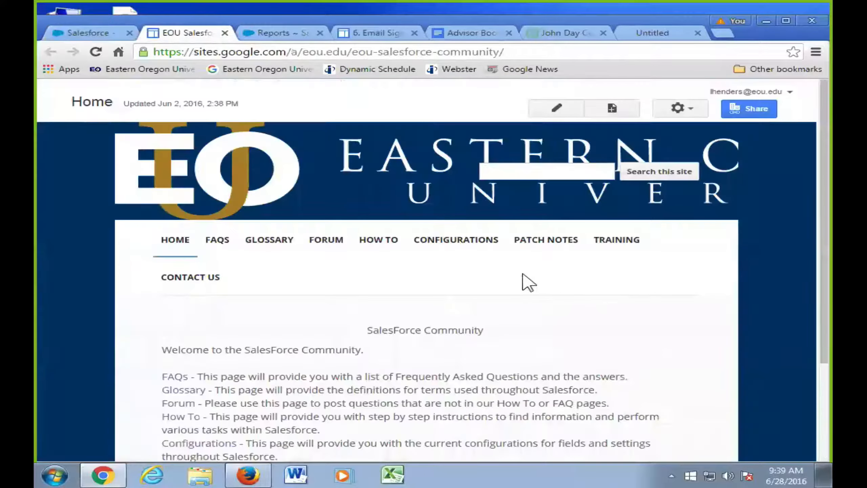
scroll(519, 274, down, 3)
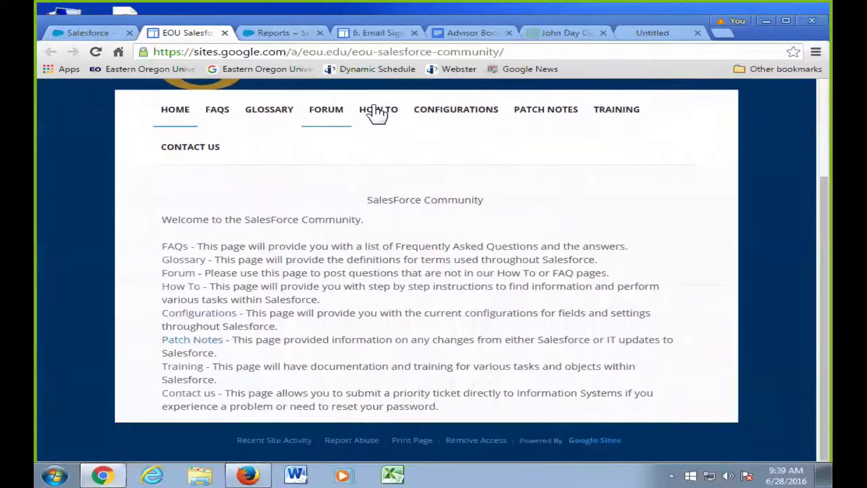
- Read the HOW TO > Sending a Referral guide, then return to Salesforce Reports & Dashboards
click(377, 113)
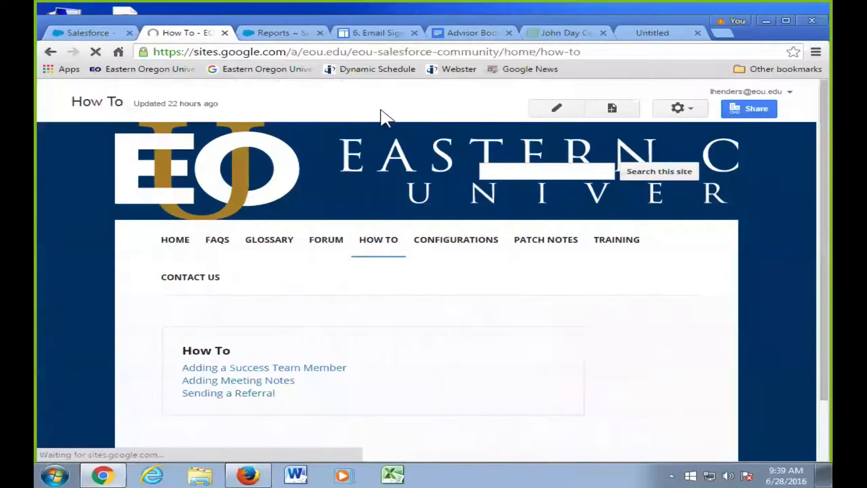
scroll(380, 176, down, 2)
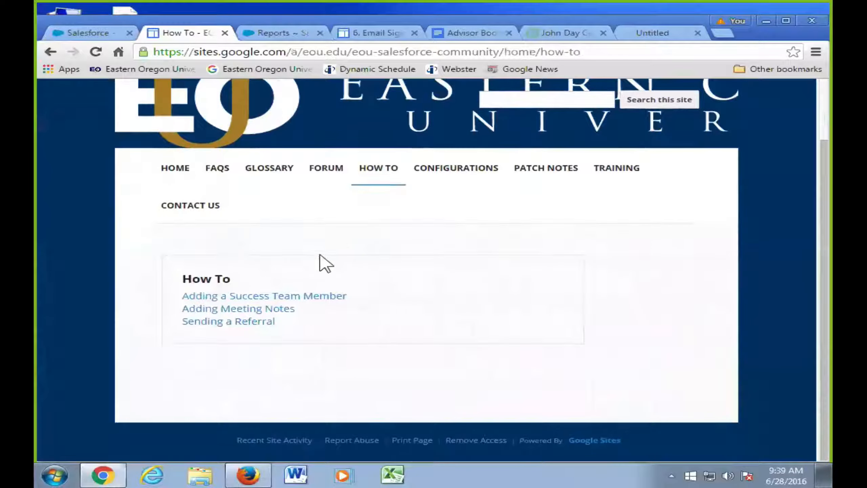
click(256, 323)
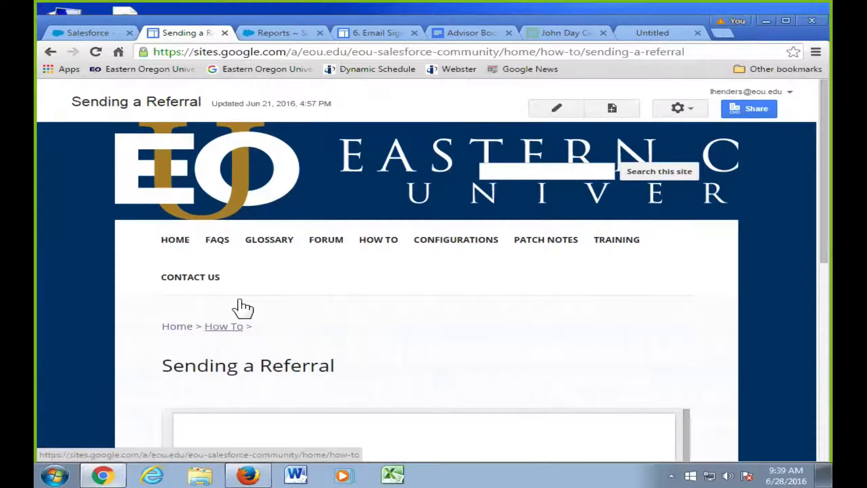
scroll(393, 291, down, 3)
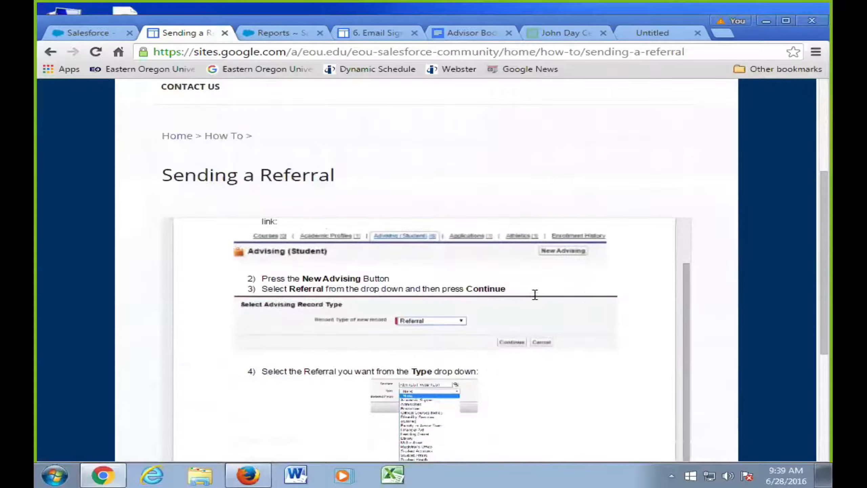
scroll(610, 296, down, 3)
scroll(659, 316, up, 5)
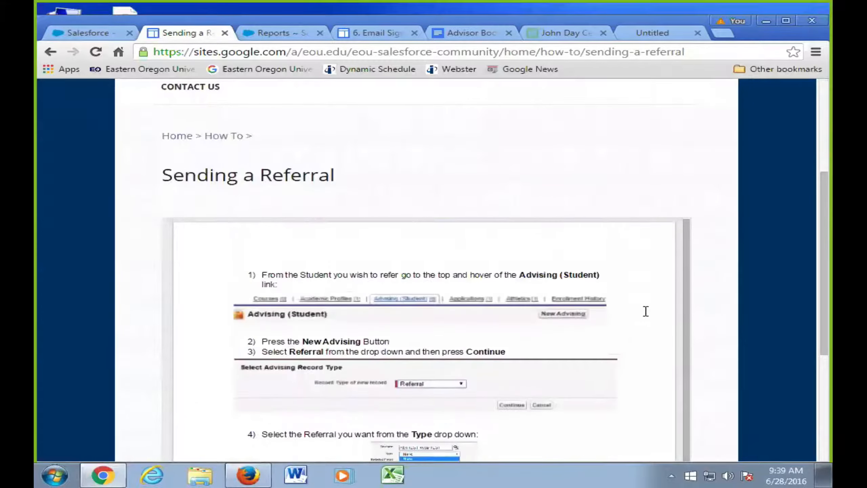
scroll(712, 298, down, 3)
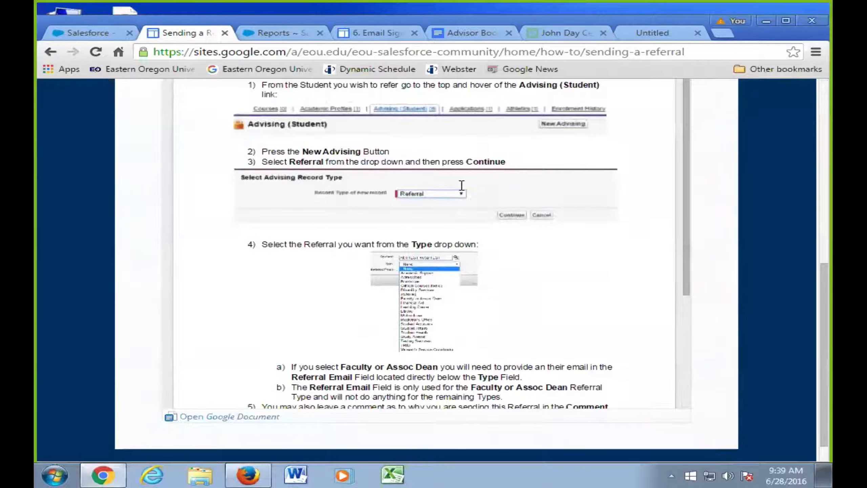
click(275, 33)
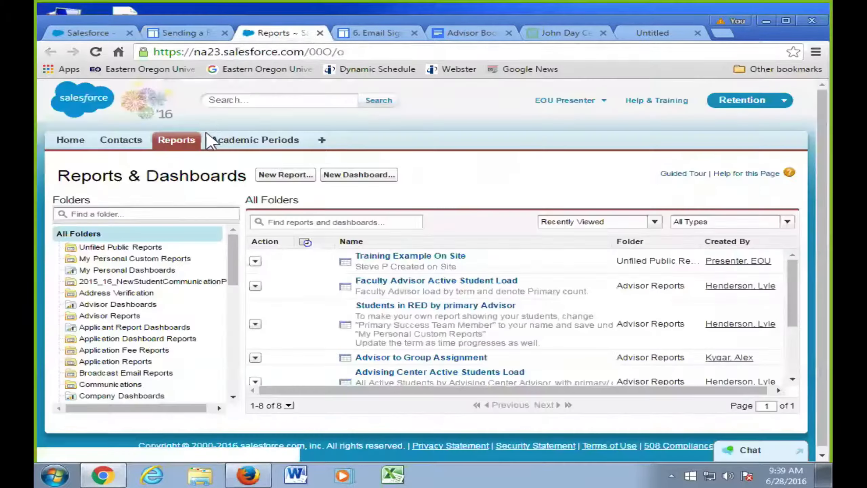
- In a new Contacts tab, open the test student from Recent Contacts and view the Advising (Student) list
middle_click(129, 141)
click(315, 33)
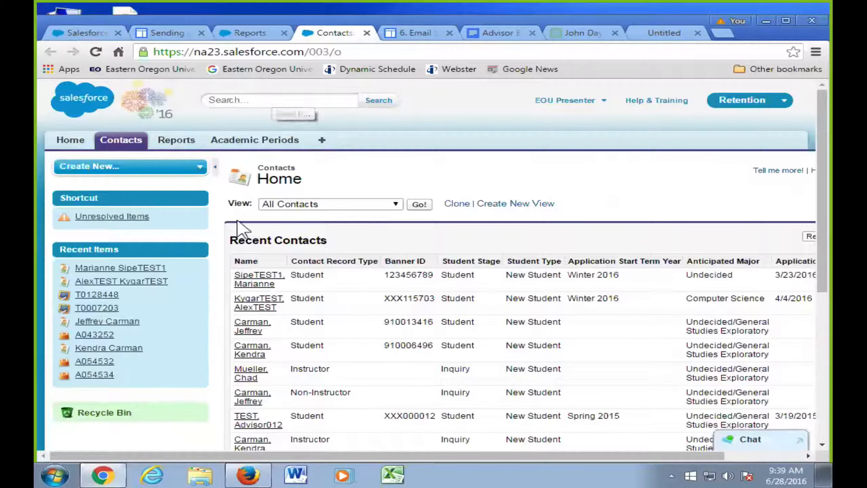
click(256, 300)
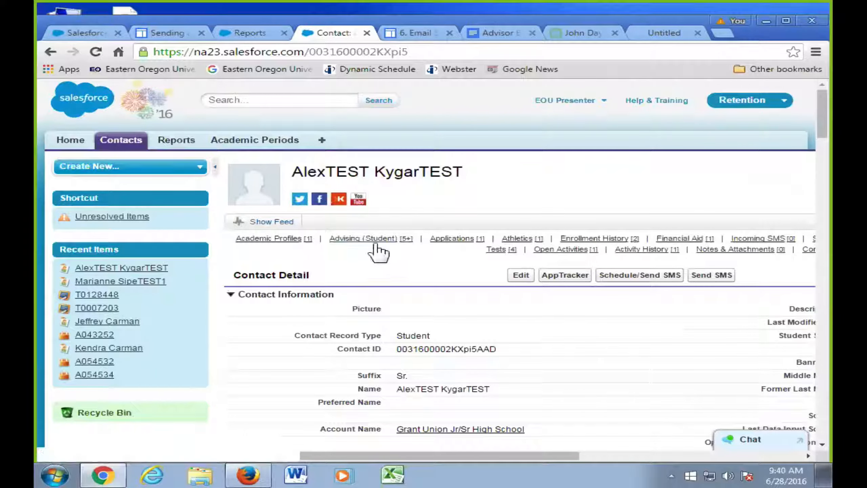
mouse_move(377, 242)
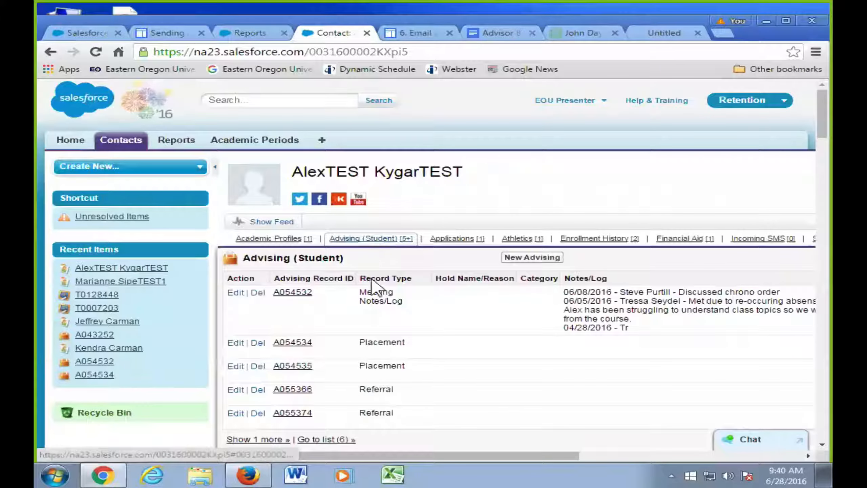
- Start a new advising record for the student using the Referral record type
click(511, 259)
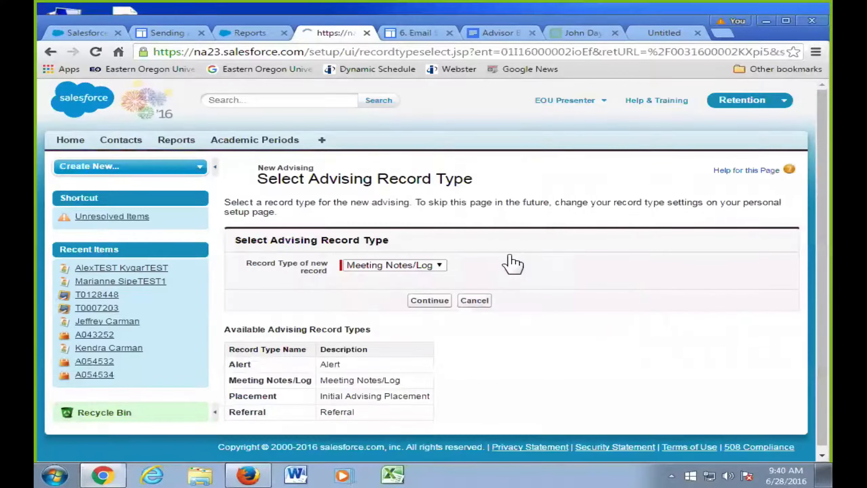
scroll(506, 263, down, 1)
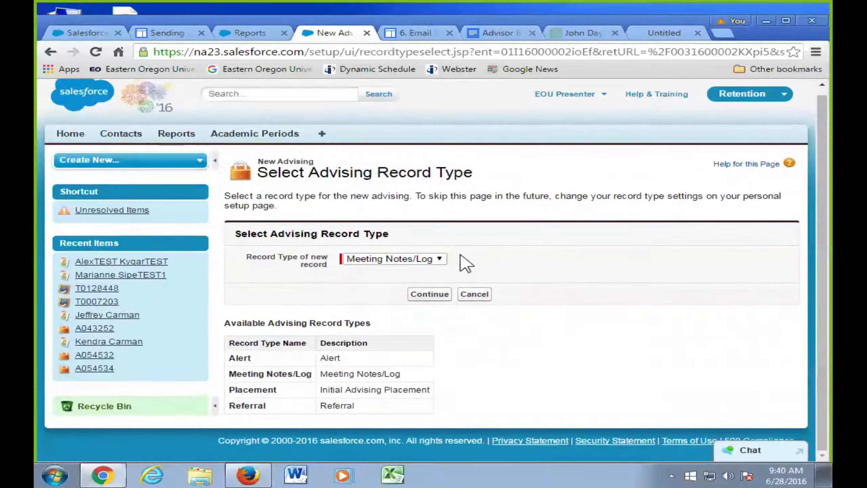
click(439, 260)
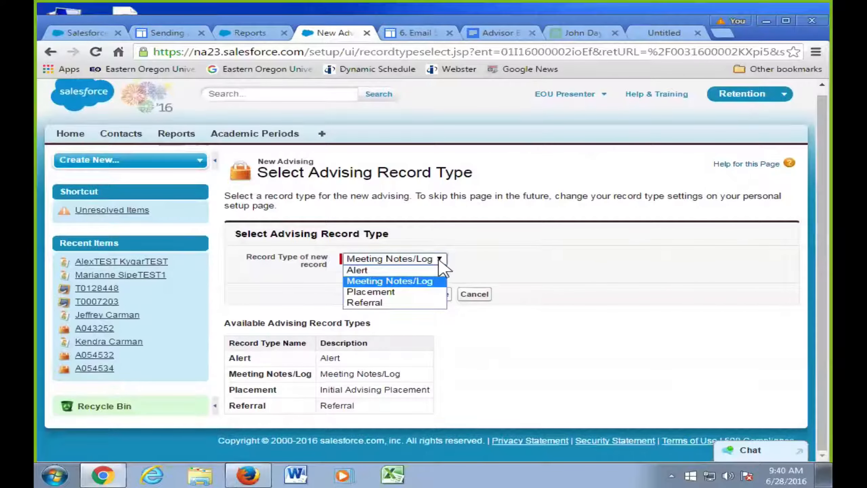
click(415, 302)
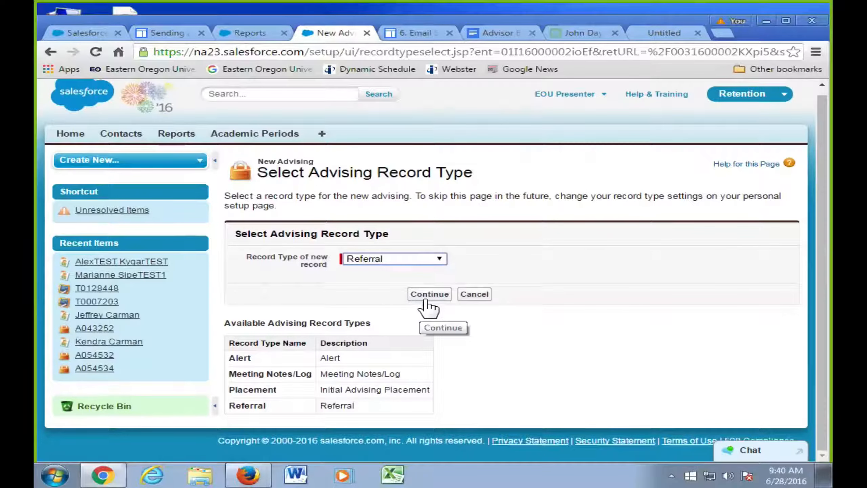
click(431, 296)
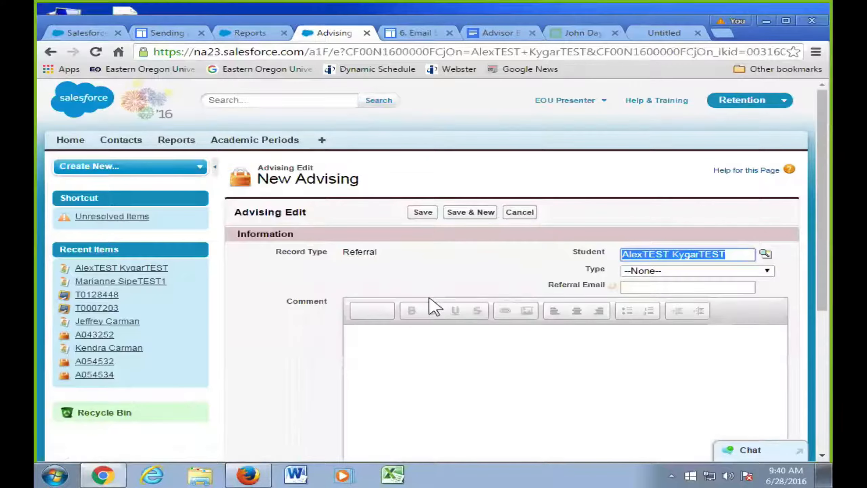
- Set the referral Type, trying TRiO and Faculty or Assoc Dean before settling on Testing Services
scroll(750, 213, down, 1)
scroll(768, 221, down, 3)
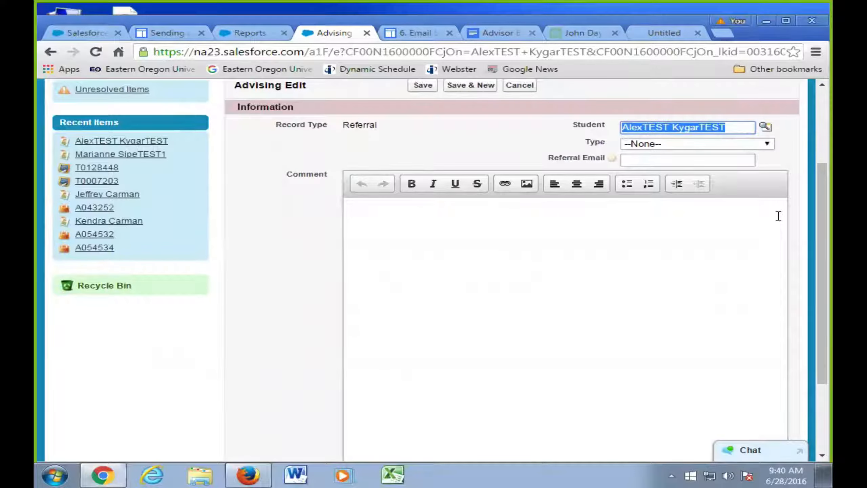
click(768, 146)
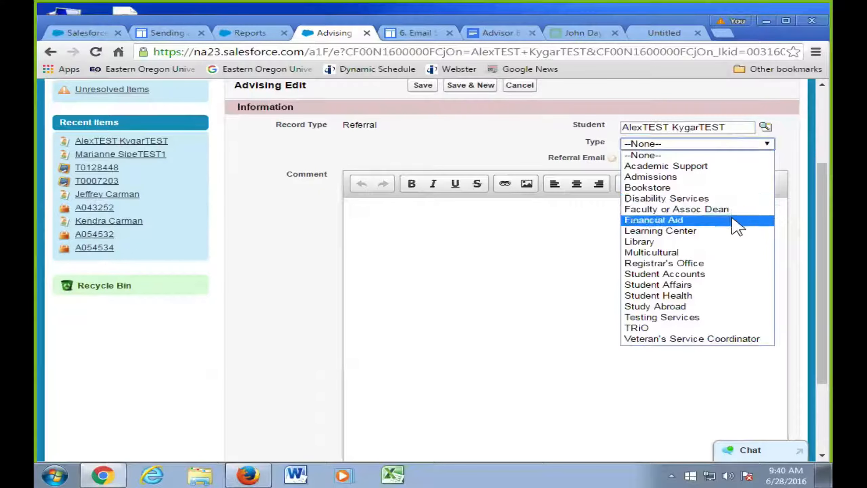
click(723, 329)
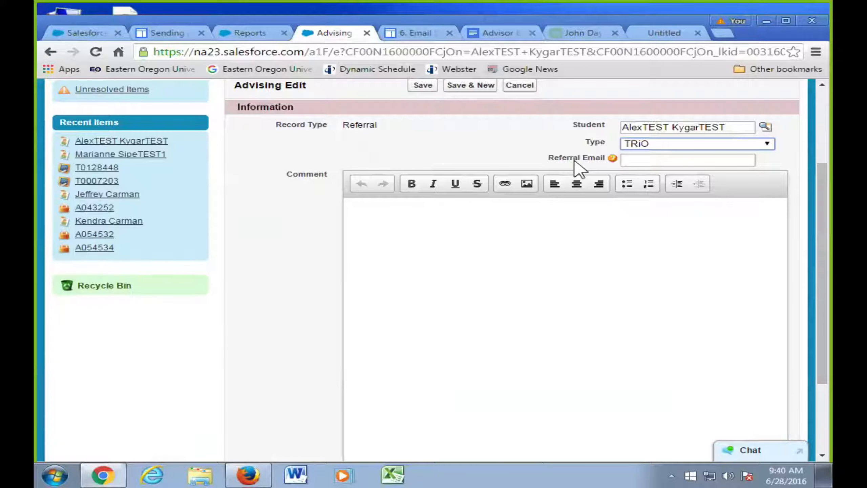
click(675, 144)
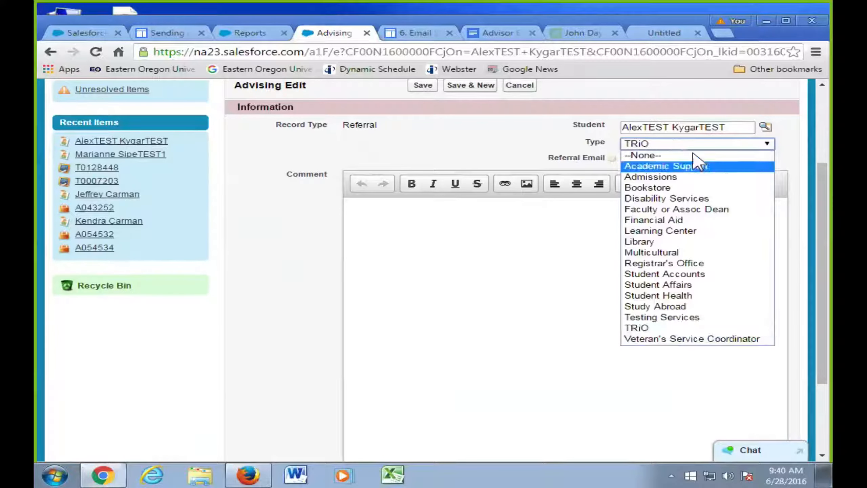
click(725, 209)
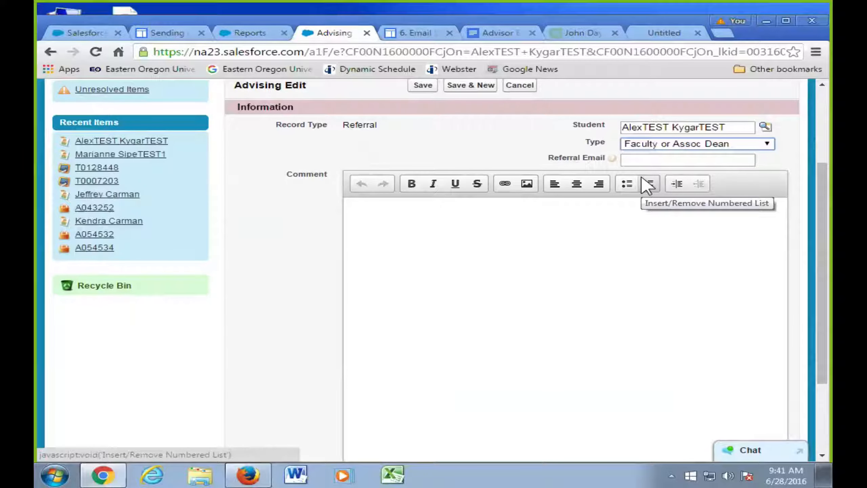
click(745, 151)
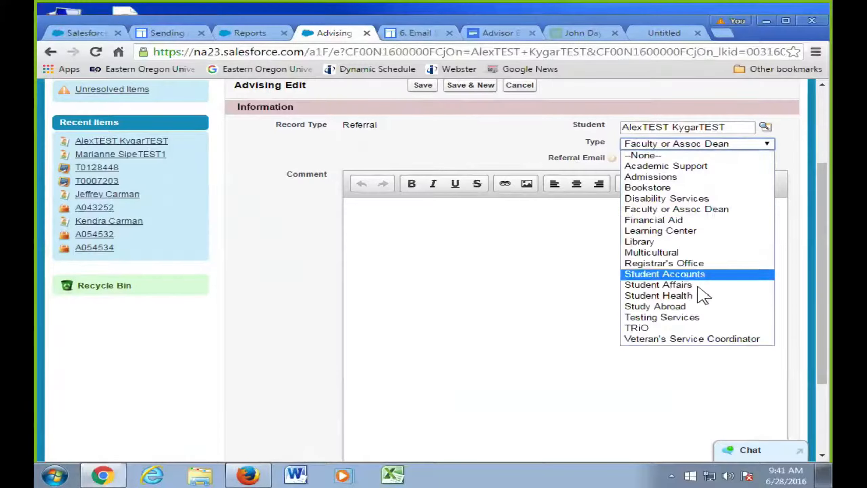
click(704, 316)
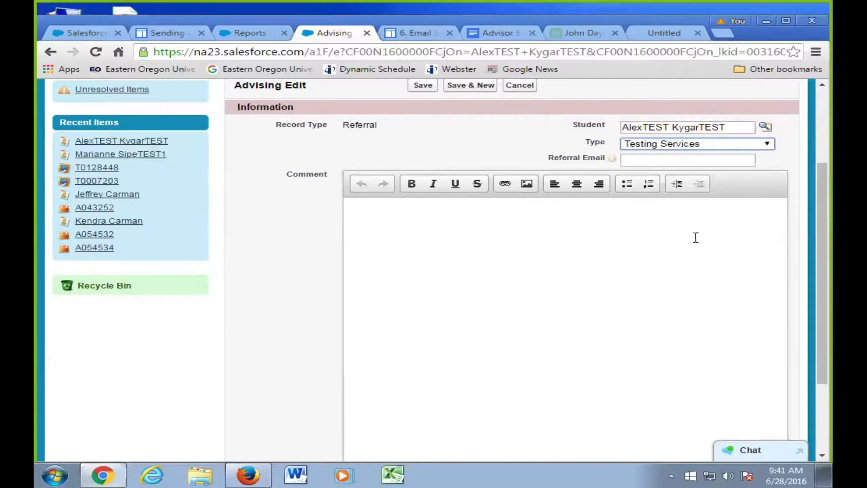
- Cancel the unsaved Advising Edit referral form without saving it
scroll(690, 242, down, 1)
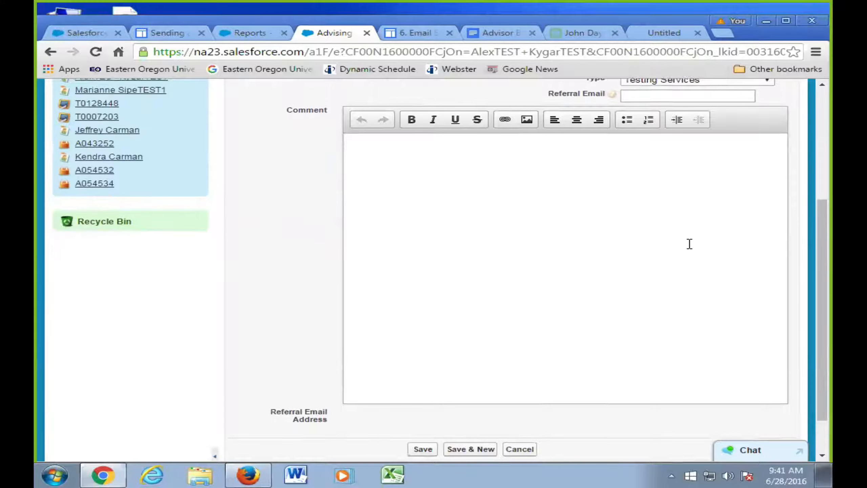
scroll(688, 242, down, 2)
scroll(687, 246, up, 2)
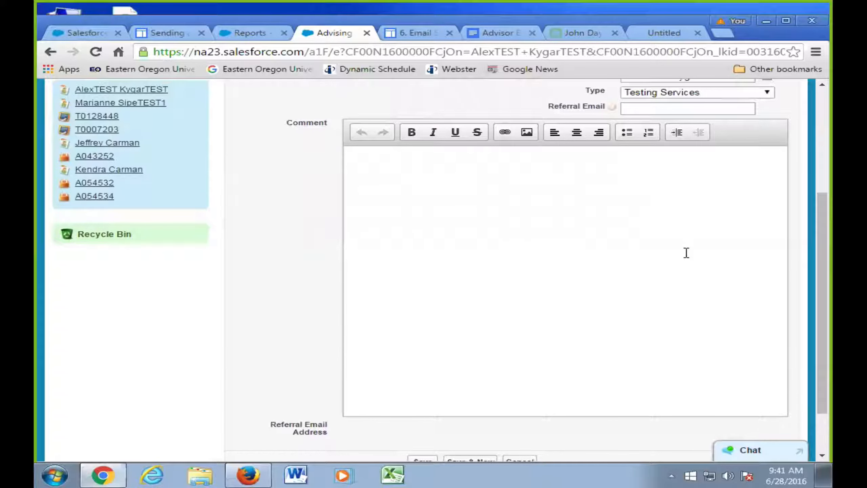
scroll(661, 256, down, 2)
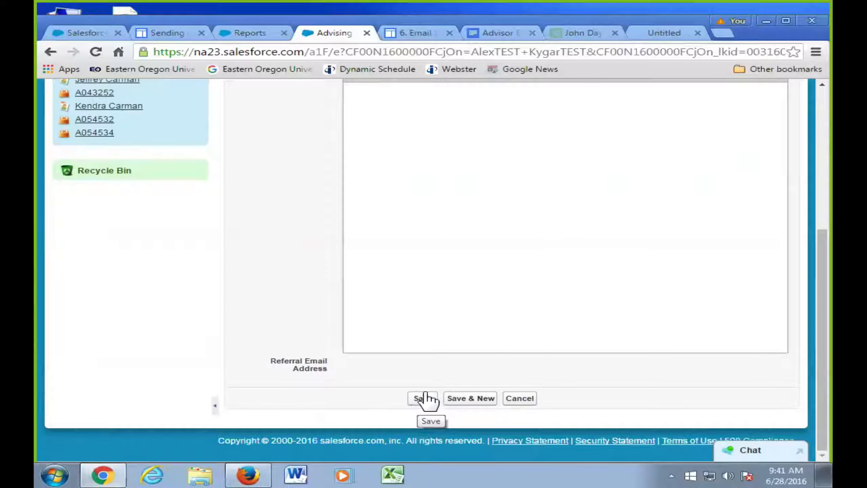
click(510, 400)
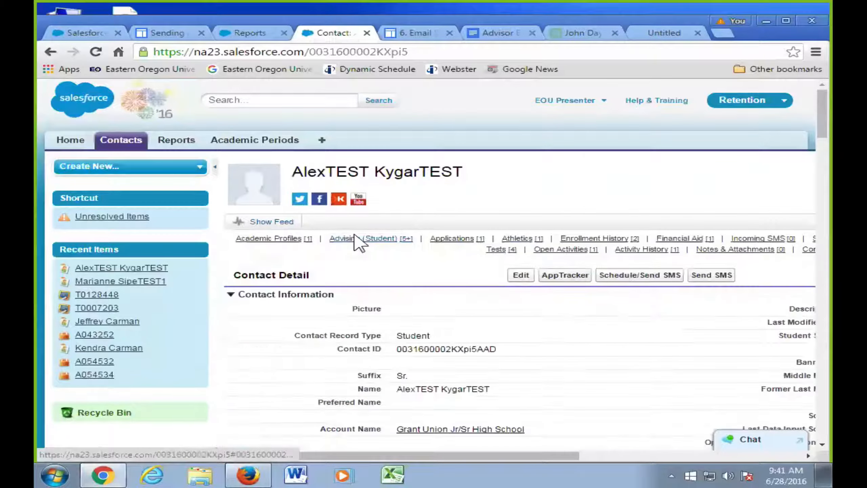
- Open advising record A055374 from the student's Advising (Student) related list
mouse_move(367, 241)
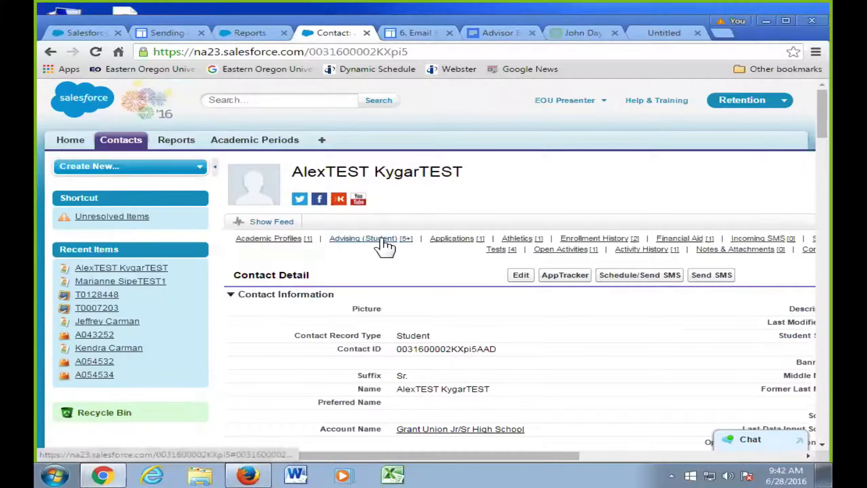
click(384, 240)
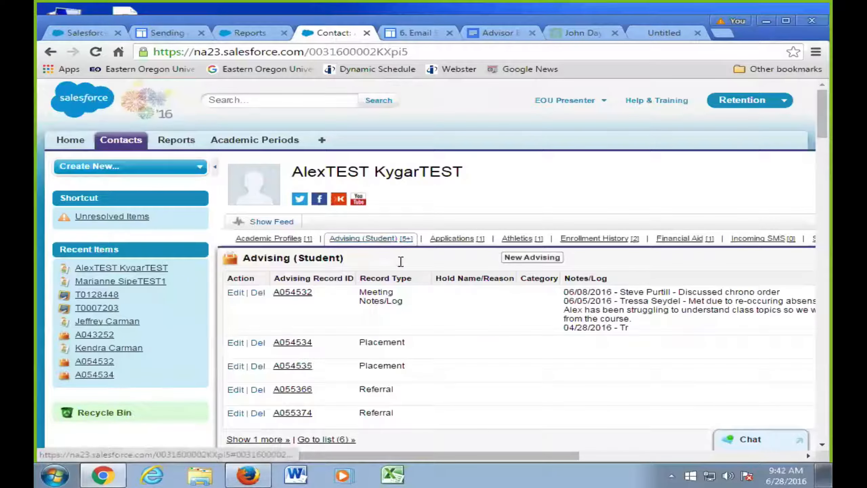
click(301, 413)
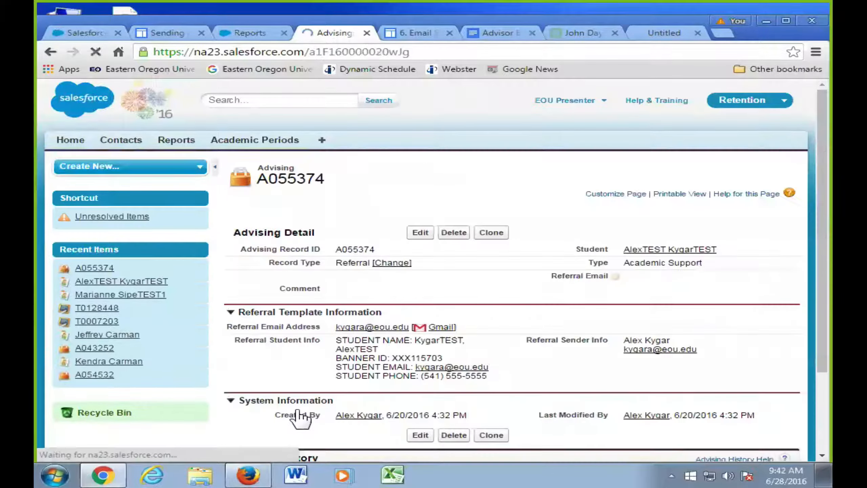
- Abandon the inline Comment edit on A055374 and open the test student's contact record
double_click(416, 287)
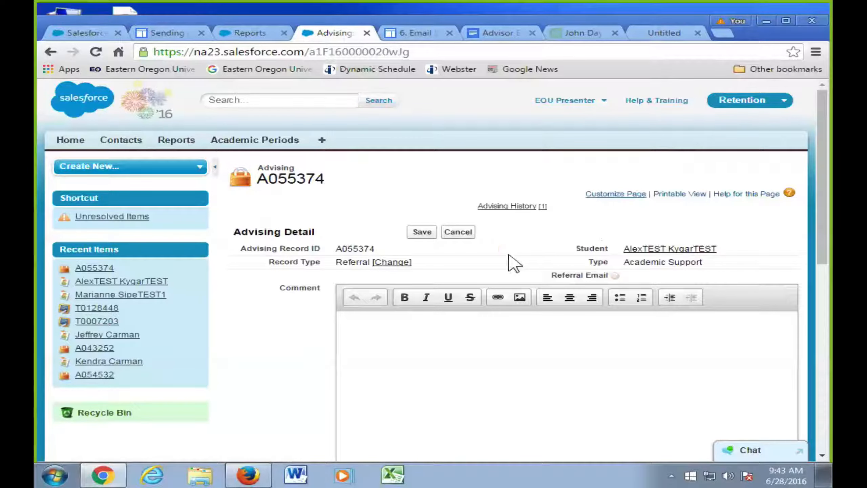
click(471, 235)
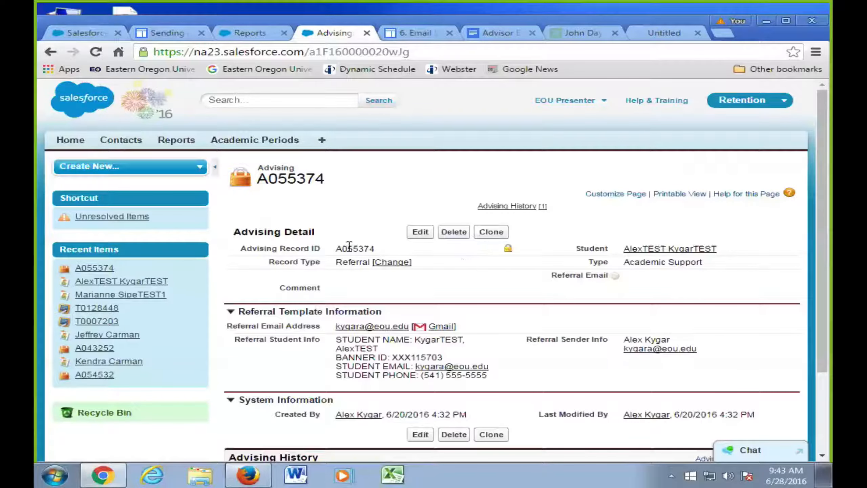
click(627, 250)
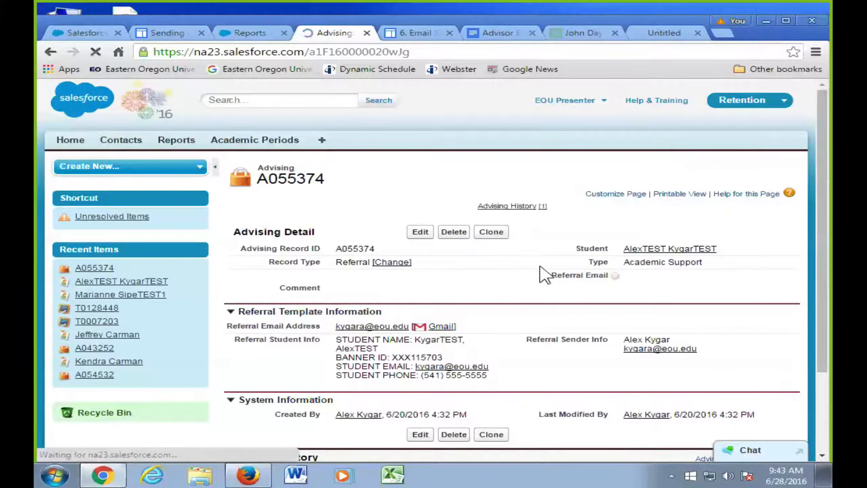
scroll(536, 268, down, 5)
scroll(536, 267, down, 15)
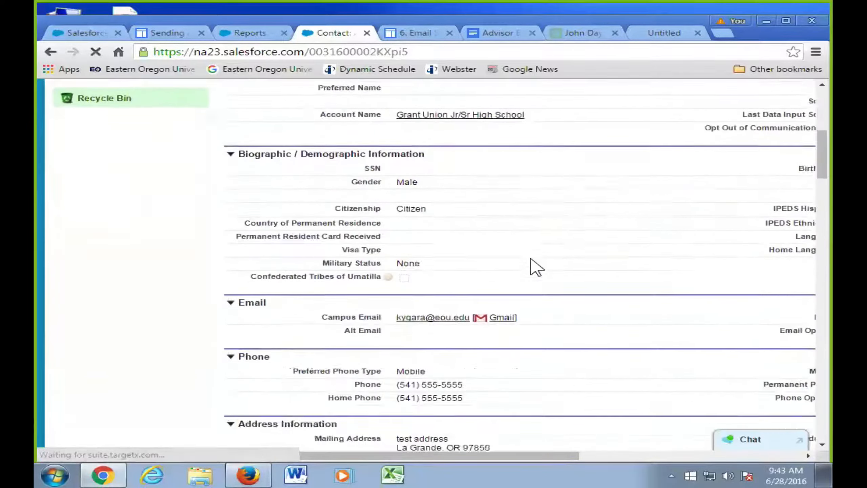
scroll(536, 268, down, 15)
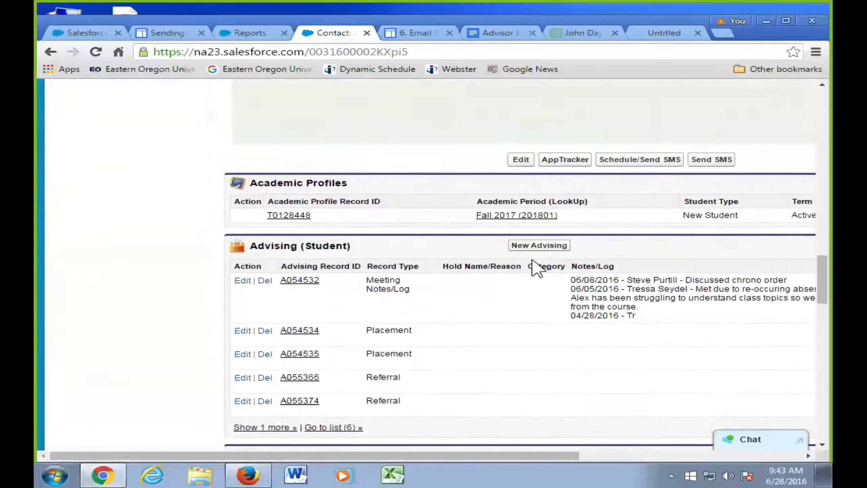
scroll(532, 267, down, 10)
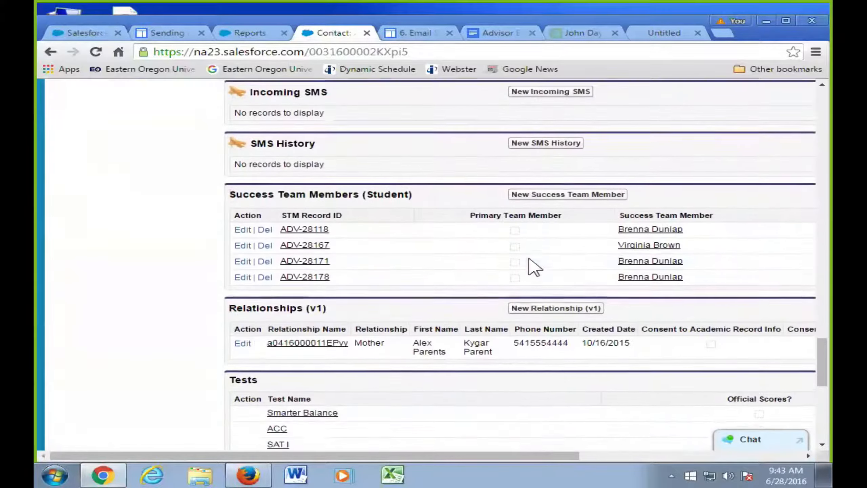
scroll(513, 267, down, 8)
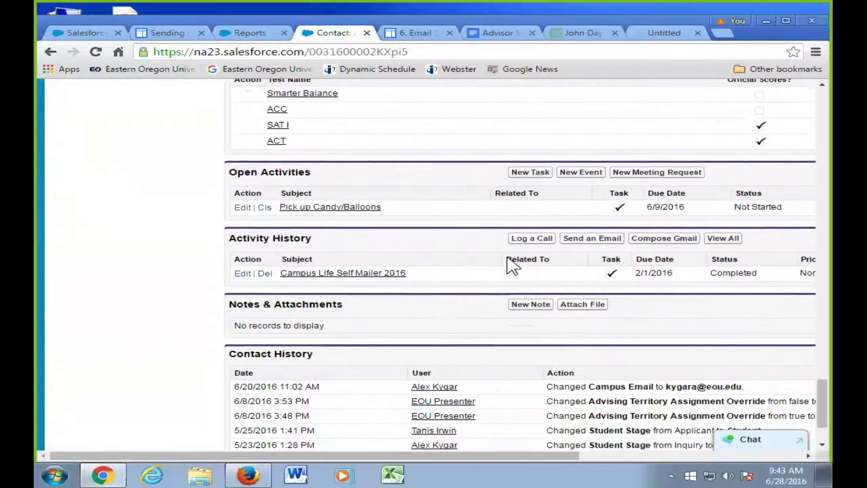
scroll(510, 265, up, 2)
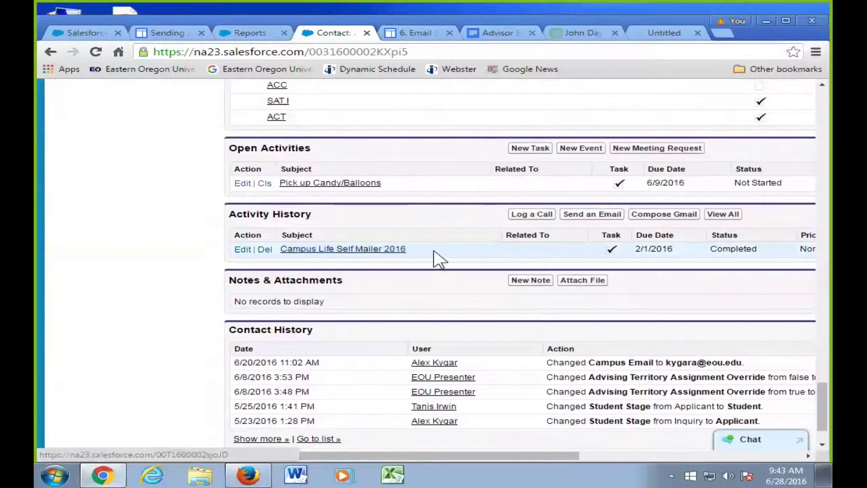
scroll(468, 260, up, 6)
scroll(519, 277, up, 10)
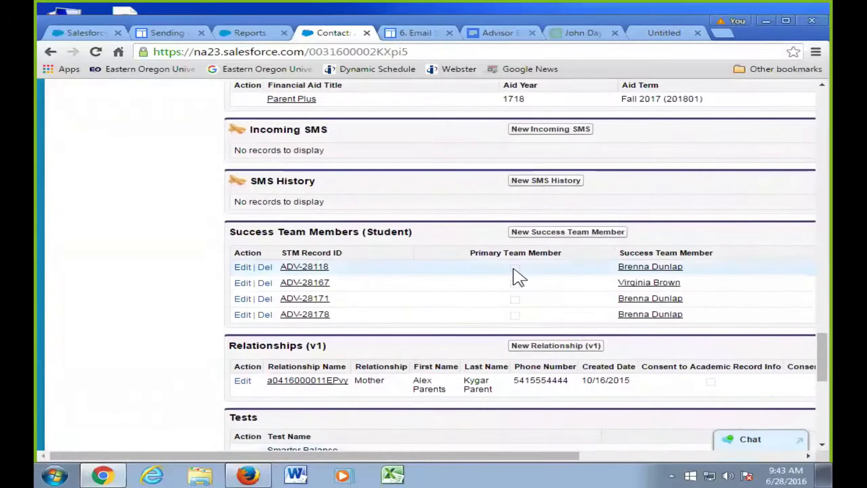
scroll(518, 277, up, 15)
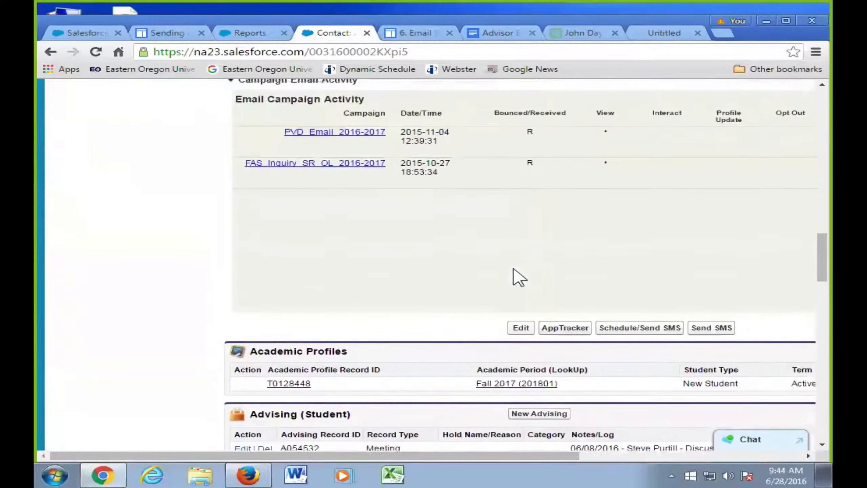
scroll(518, 277, up, 8)
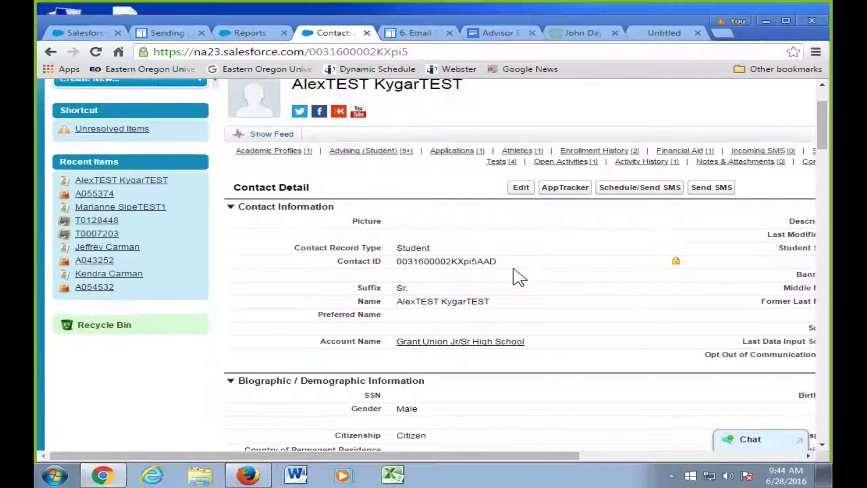
mouse_move(372, 158)
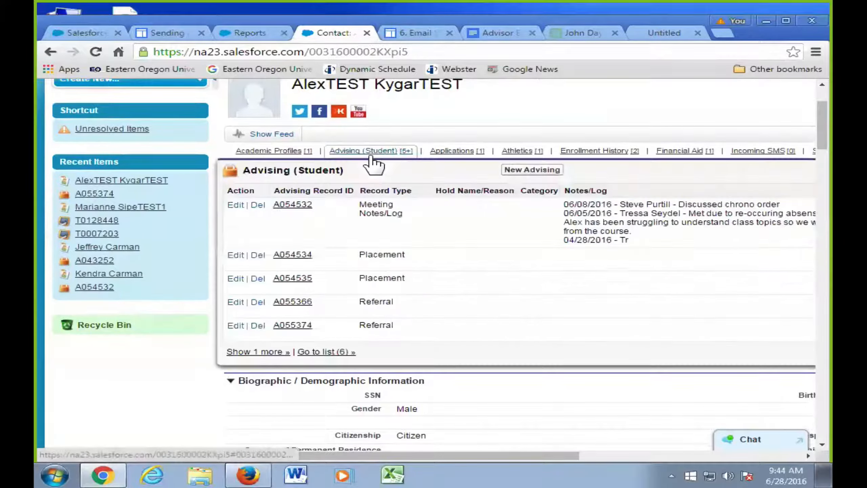
click(292, 302)
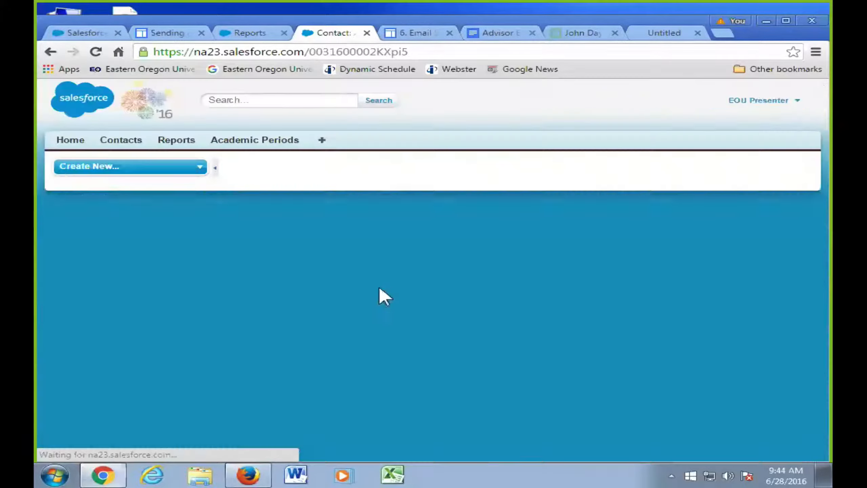
- Review referral A055366's details and bring up the Salesforce app menu
scroll(424, 285, down, 2)
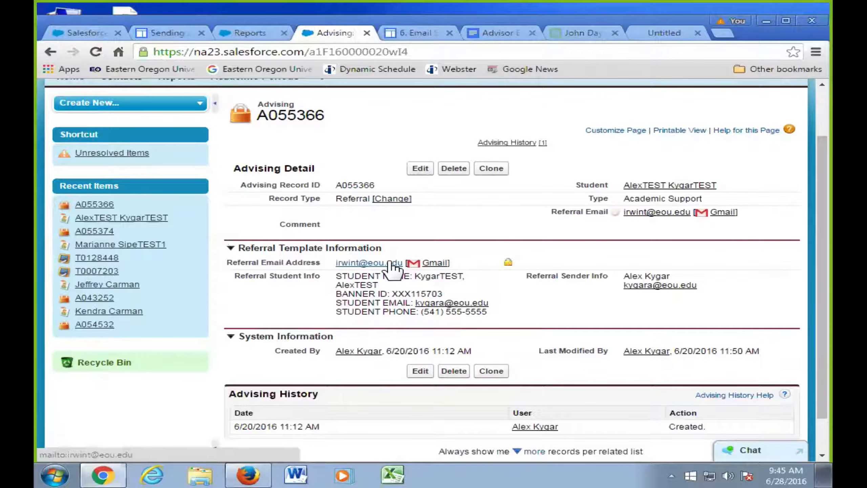
scroll(397, 207, up, 2)
click(775, 104)
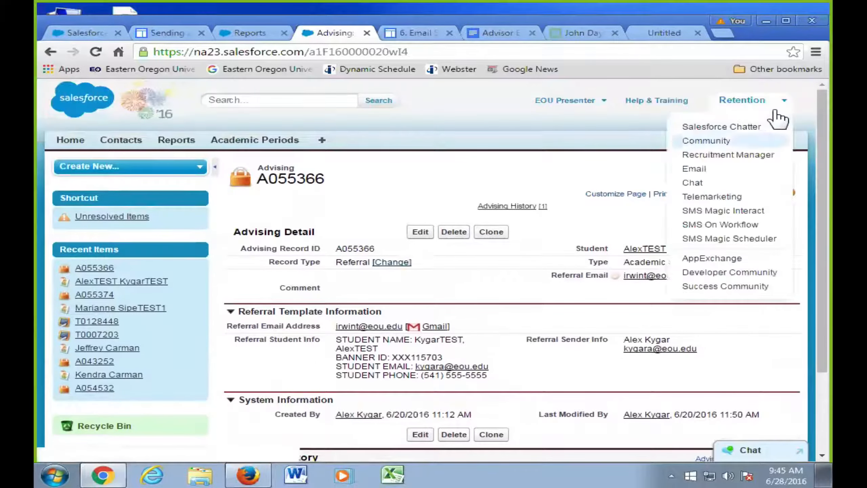
- Open the All Tabs list in a new browser tab, browse it, then go back to referral A055366
middle_click(721, 168)
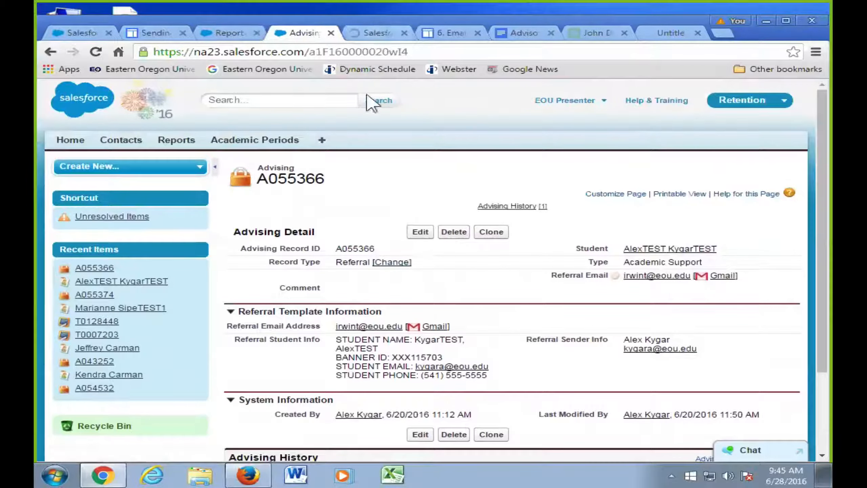
key(ctrl+Tab)
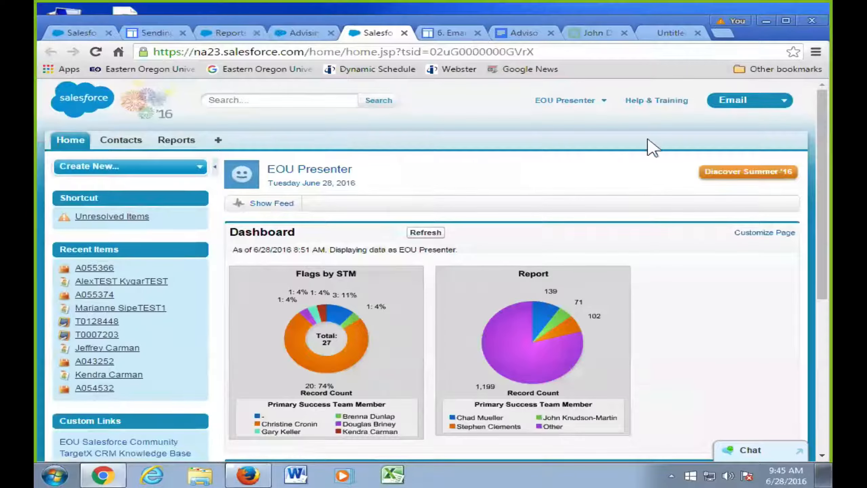
click(218, 141)
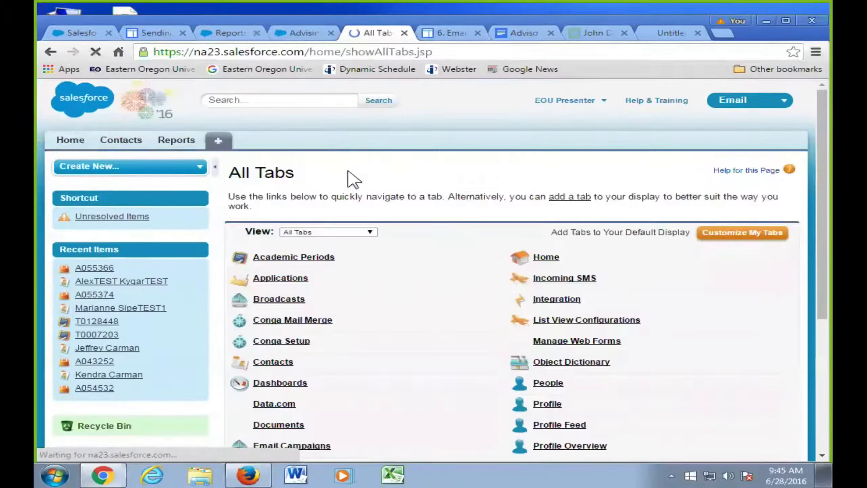
scroll(453, 199, down, 2)
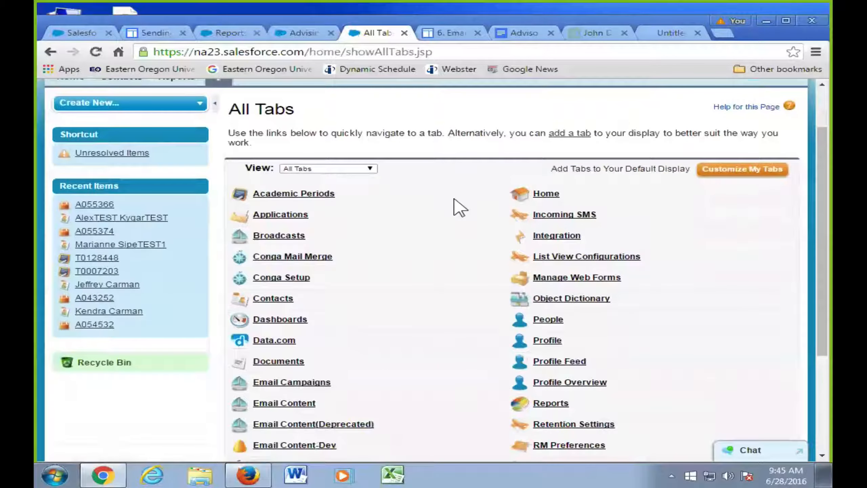
scroll(459, 207, down, 2)
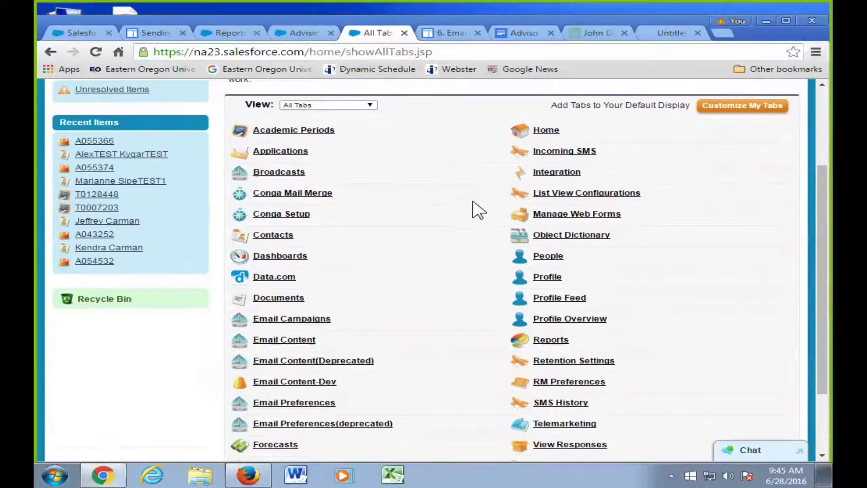
scroll(452, 253, up, 4)
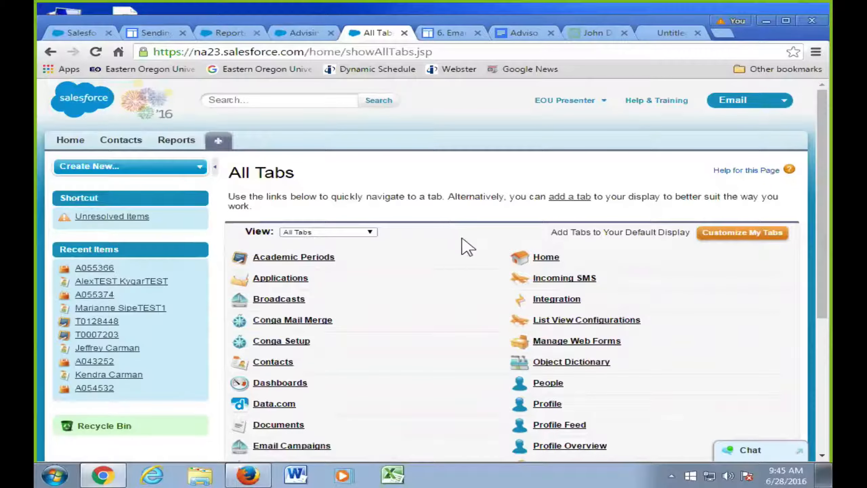
click(300, 33)
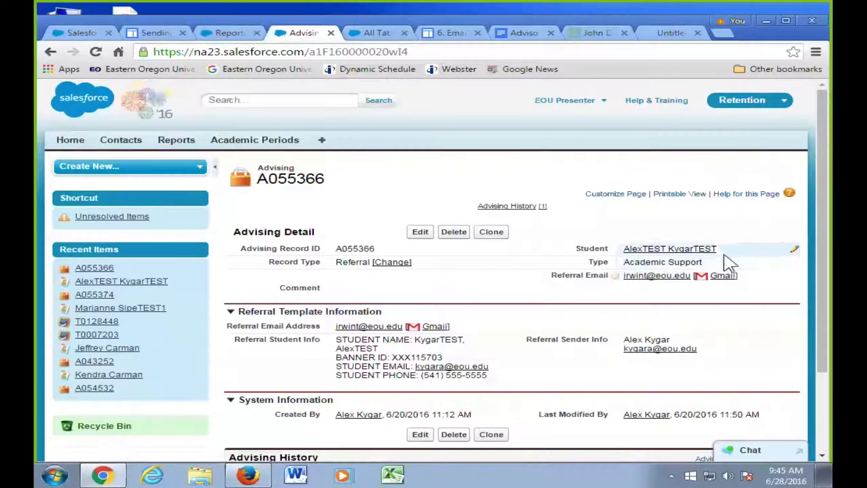
- Inline-edit A055366's Type, view the referral type picklist, and leave it as Academic Support
double_click(724, 268)
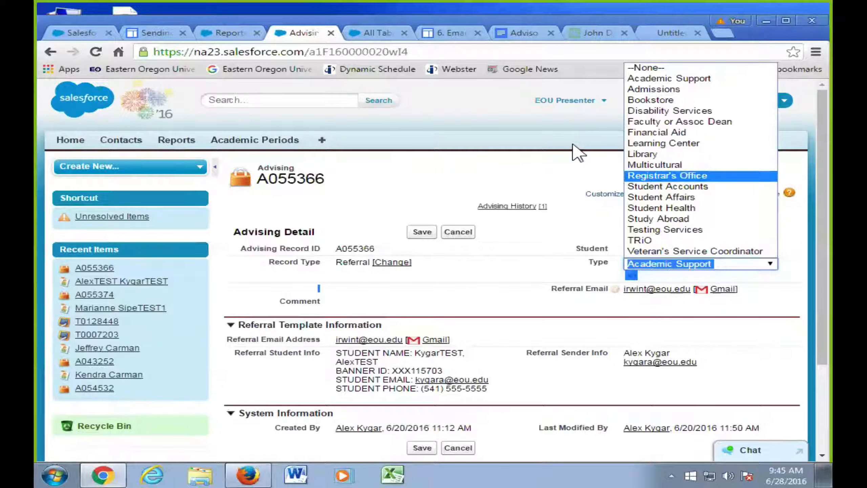
click(551, 236)
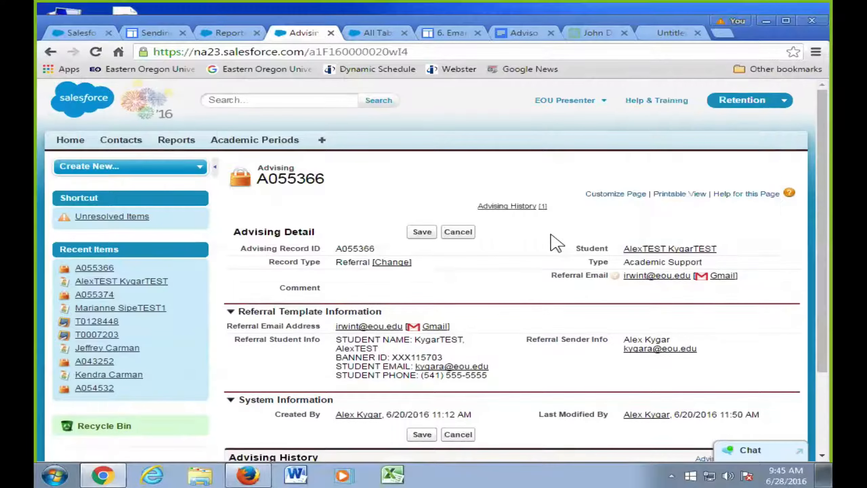
scroll(555, 243, down, 2)
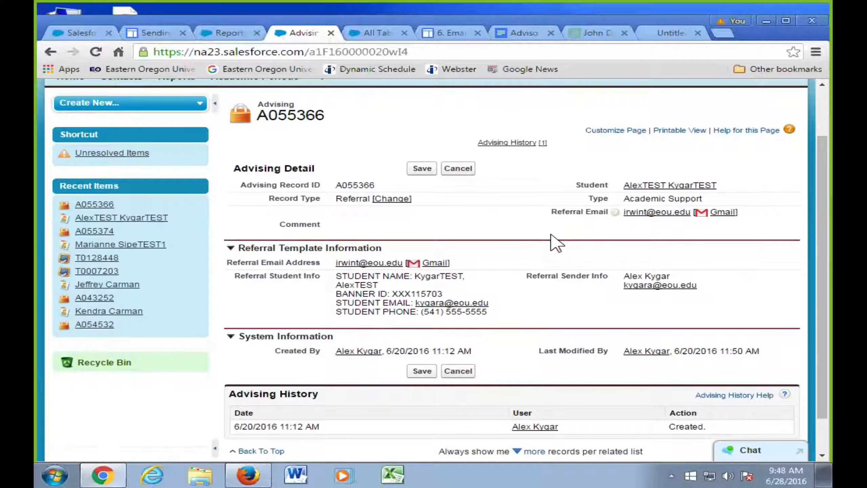
scroll(567, 213, up, 1)
scroll(471, 203, down, 1)
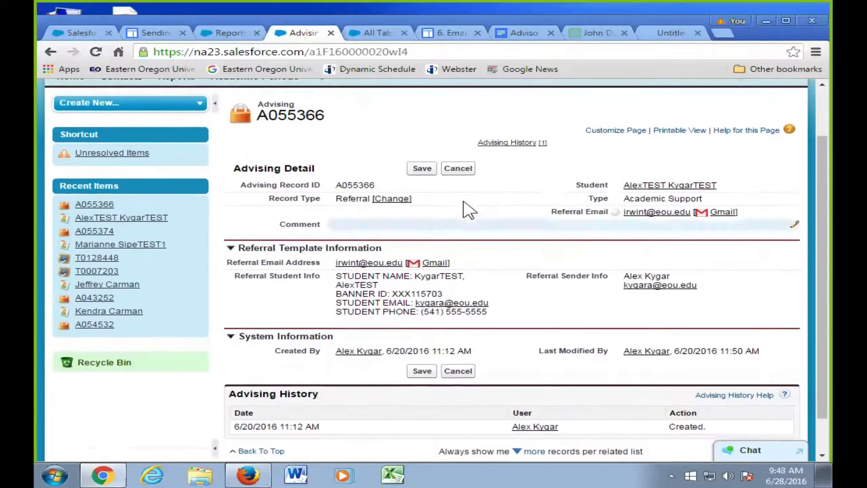
scroll(457, 188, up, 1)
- Scroll through the All Tabs list page, then close it to return to referral A055366
click(376, 32)
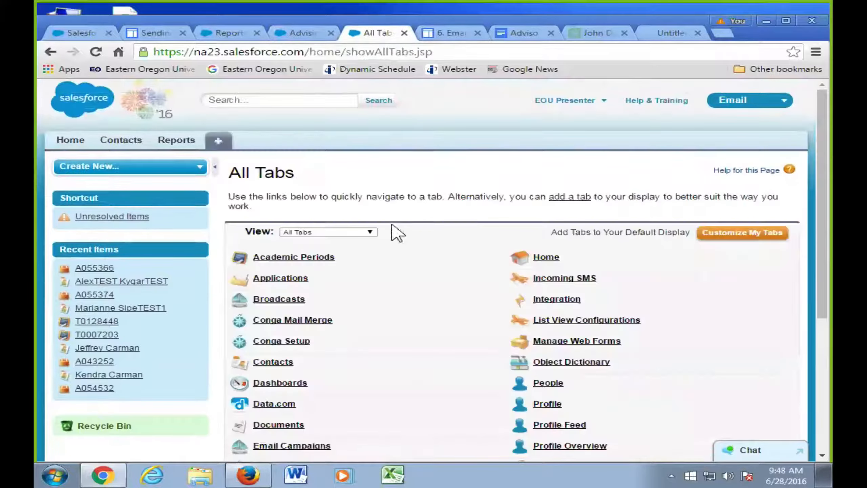
scroll(402, 259, down, 2)
scroll(445, 304, down, 3)
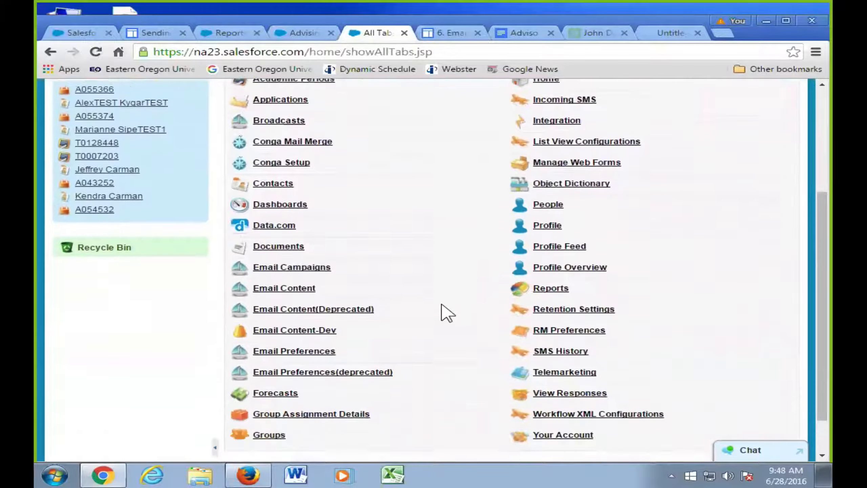
scroll(443, 313, up, 2)
scroll(448, 312, down, 2)
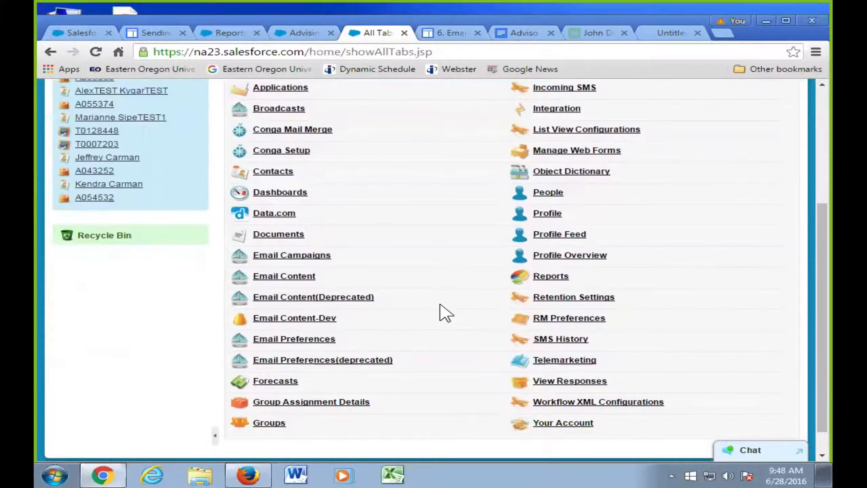
scroll(446, 313, up, 6)
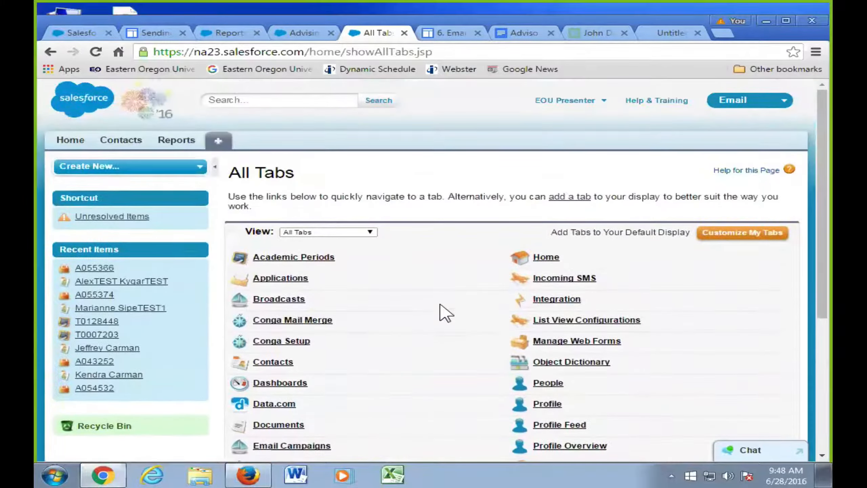
scroll(446, 312, down, 4)
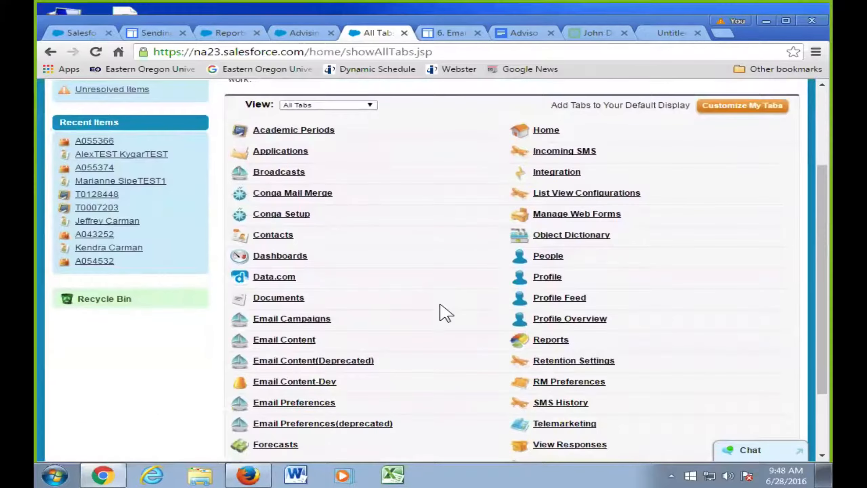
scroll(446, 313, down, 2)
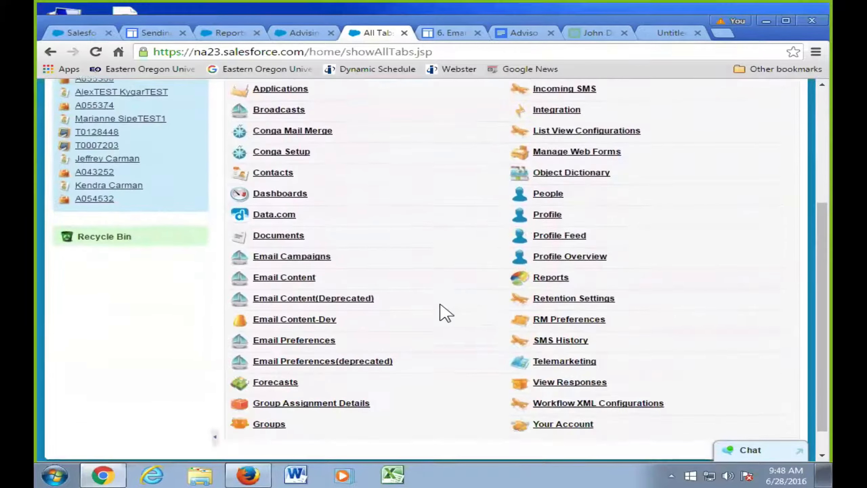
click(404, 33)
scroll(494, 283, down, 2)
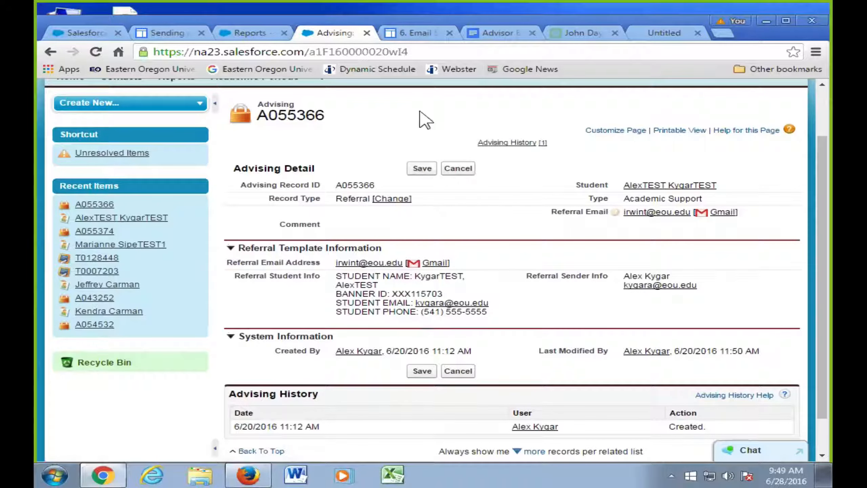
- Switch to the '6. Email Signatures' Google Sites training page
click(414, 33)
key(ctrl+plus)
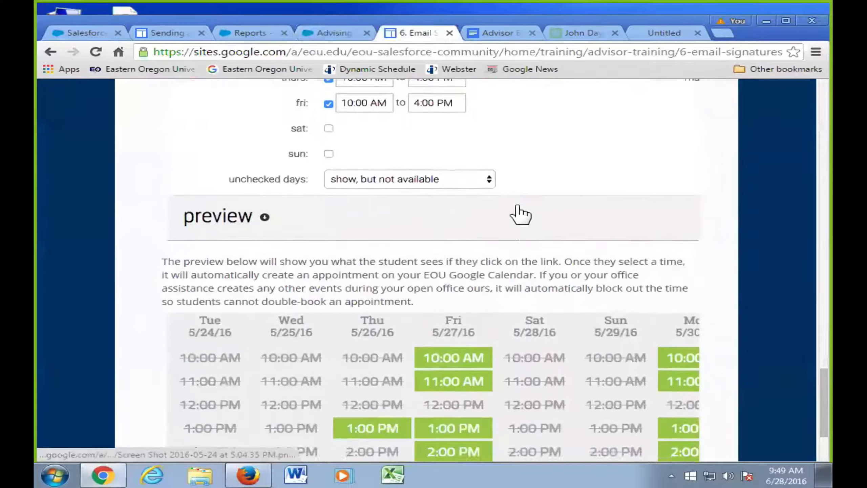
click(168, 33)
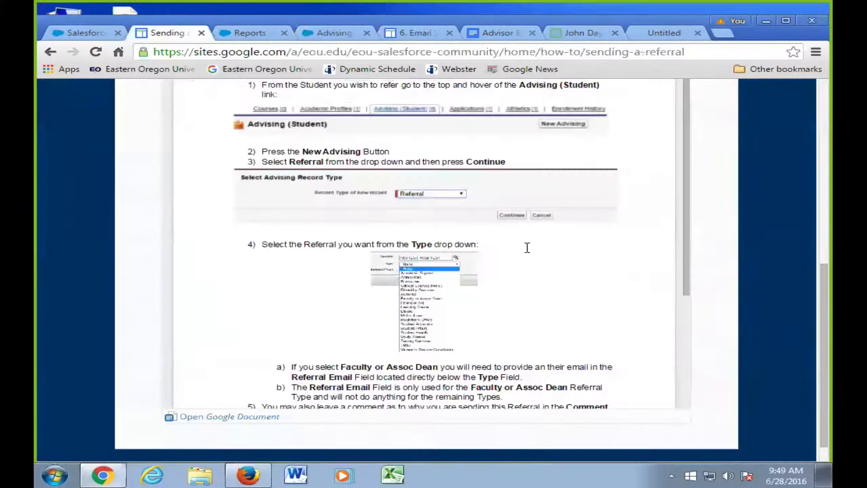
scroll(527, 248, down, 8)
scroll(528, 265, up, 7)
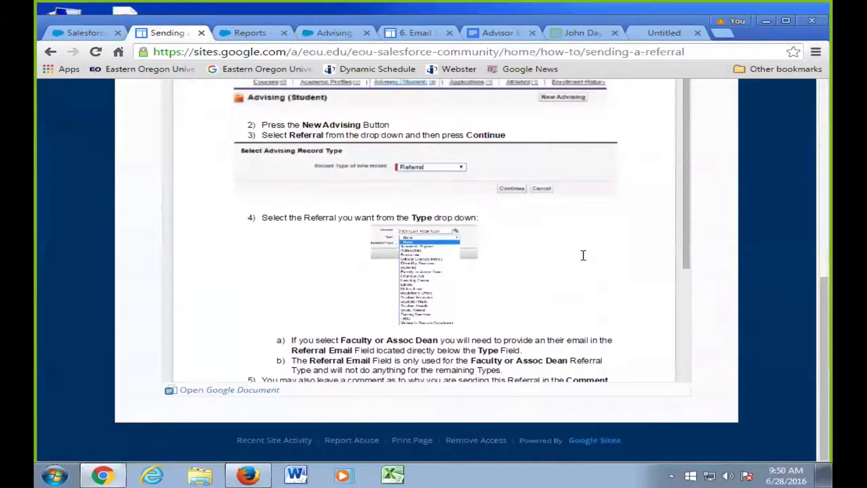
scroll(626, 275, up, 5)
scroll(697, 272, down, 3)
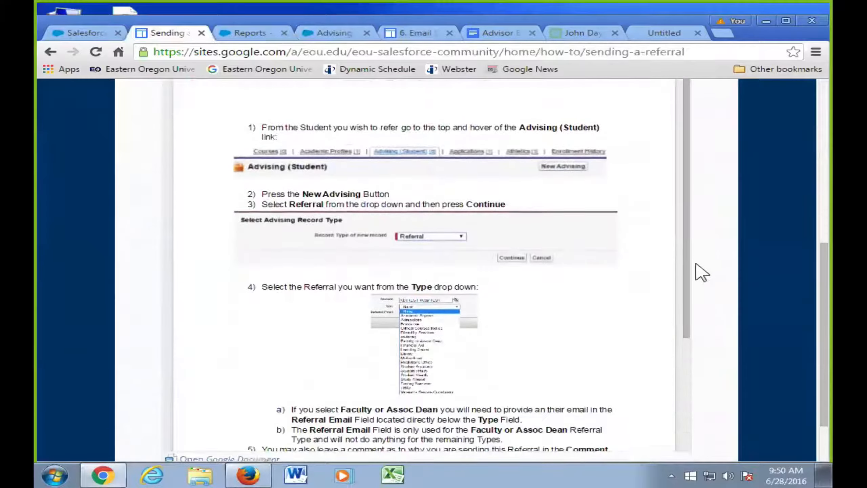
scroll(616, 278, up, 5)
scroll(658, 272, down, 4)
scroll(703, 277, down, 2)
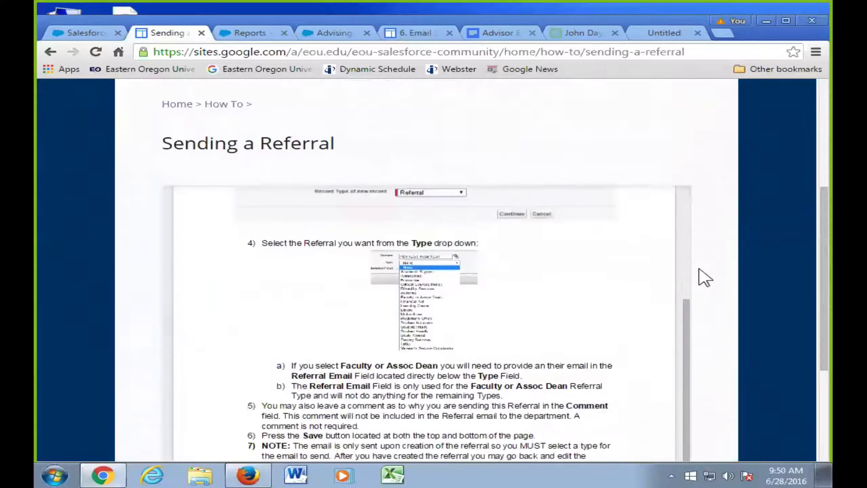
scroll(705, 277, down, 5)
scroll(643, 274, up, 3)
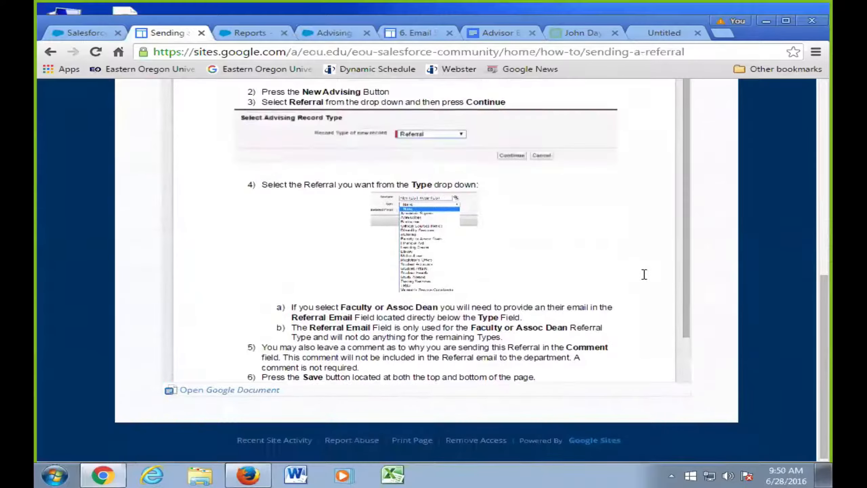
scroll(632, 266, up, 3)
click(417, 33)
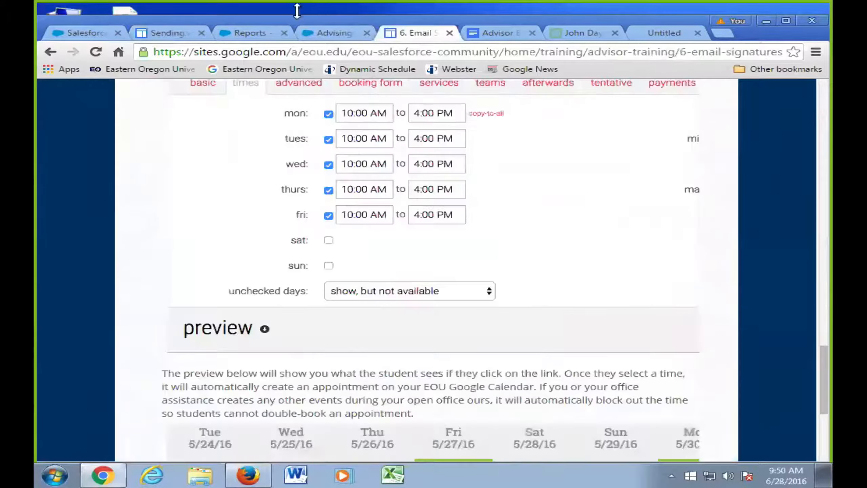
click(333, 33)
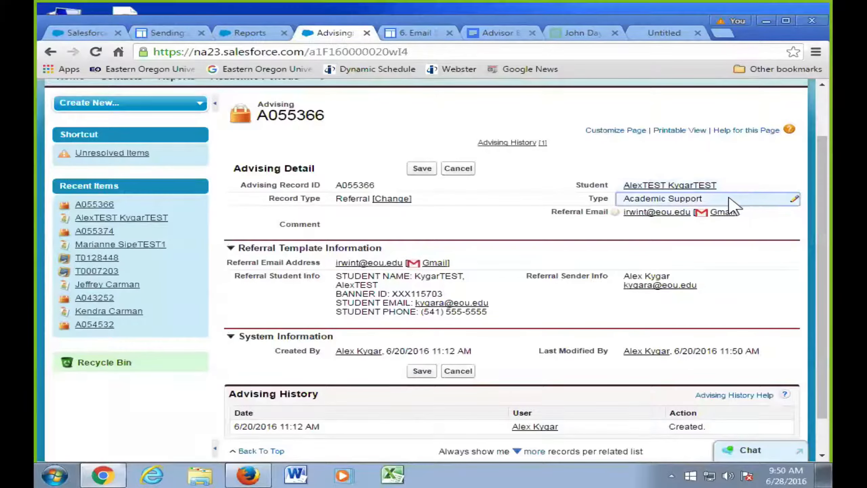
- From the test student's contact record, start a new advising record of type Referral
click(630, 187)
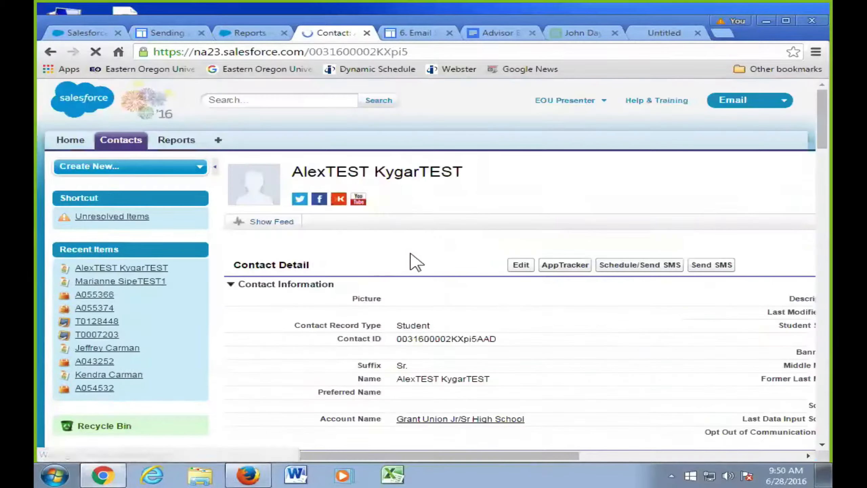
mouse_move(371, 240)
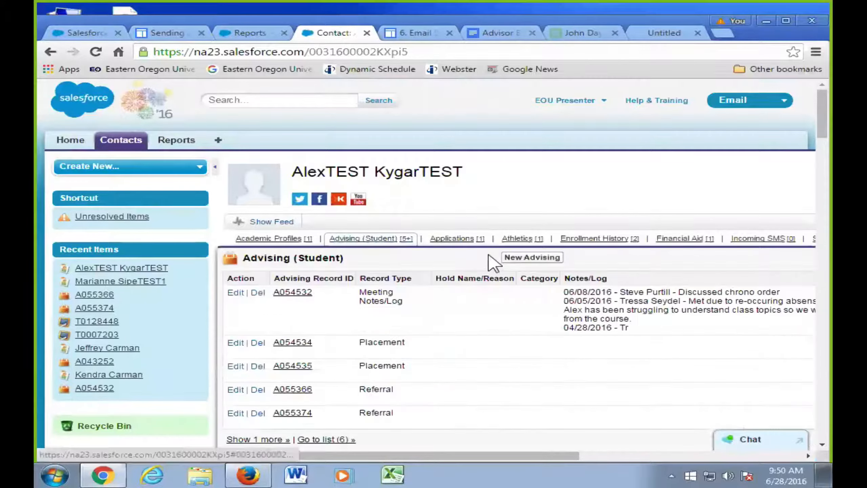
click(512, 259)
click(436, 266)
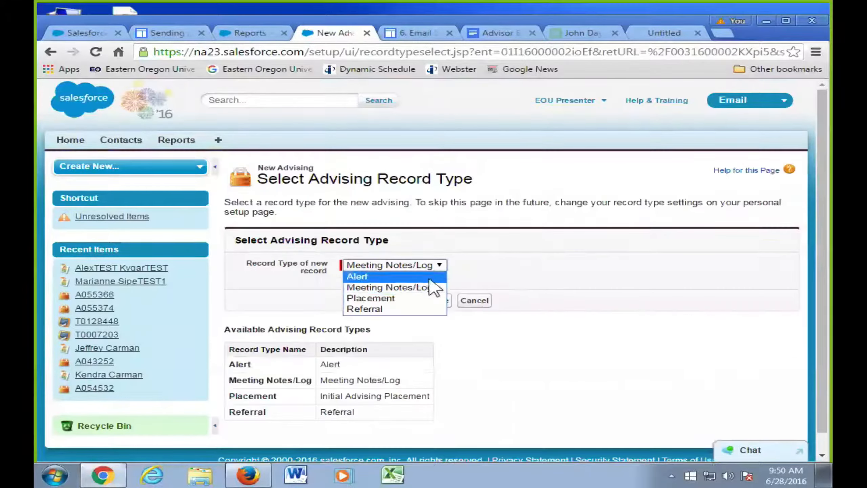
click(372, 309)
click(418, 301)
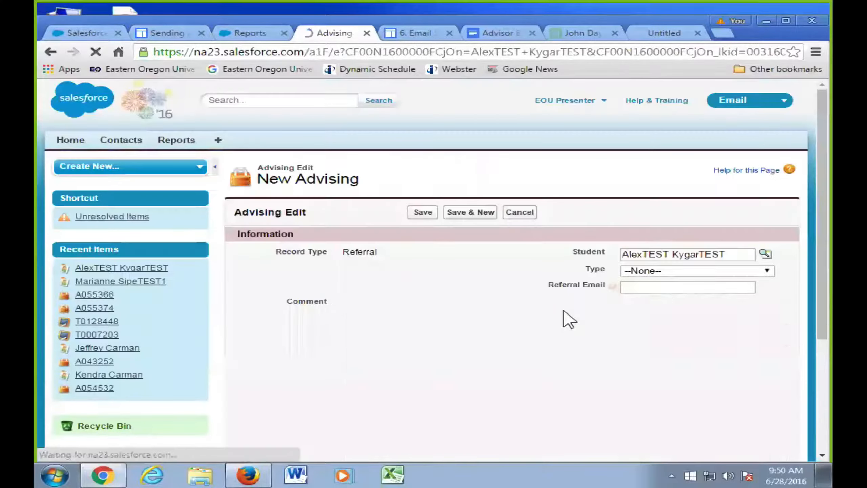
- Set the referral type to Faculty or Assoc Dean, enter the recipient's e-mail address, and save
click(733, 273)
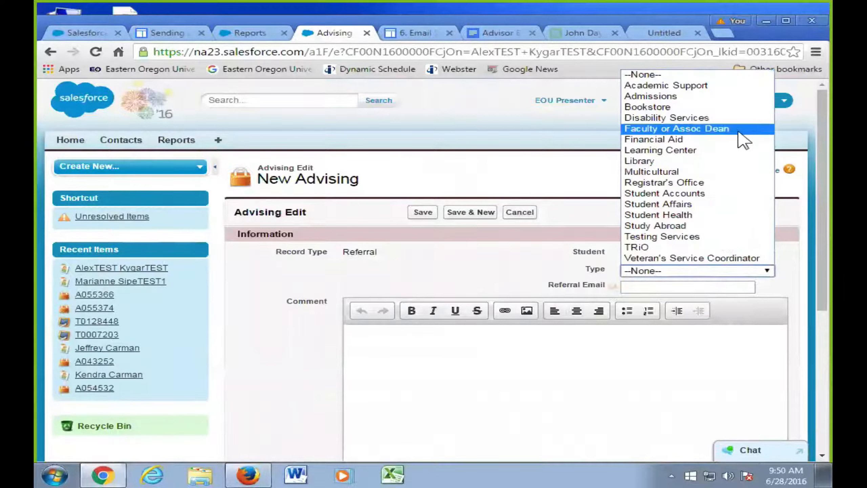
click(740, 132)
scroll(791, 221, down, 2)
click(737, 228)
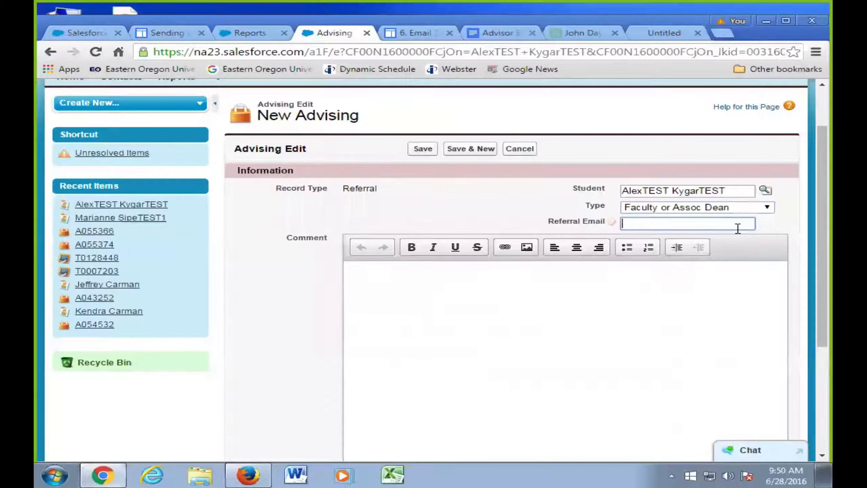
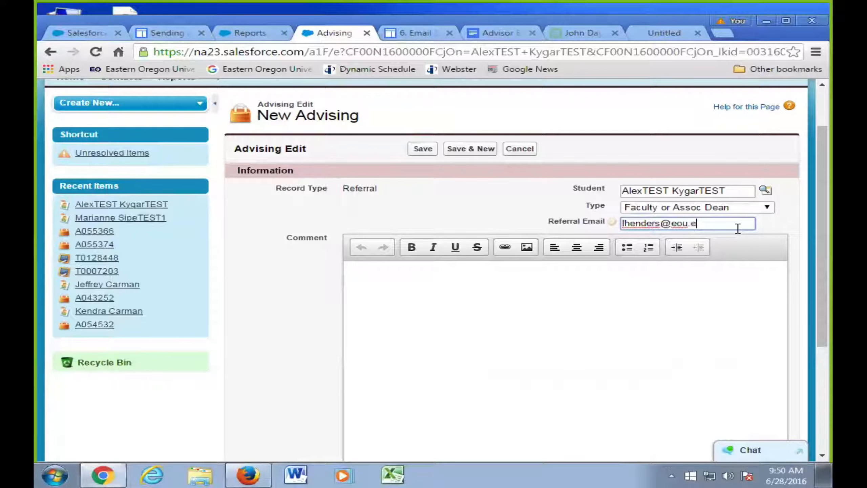
click(513, 226)
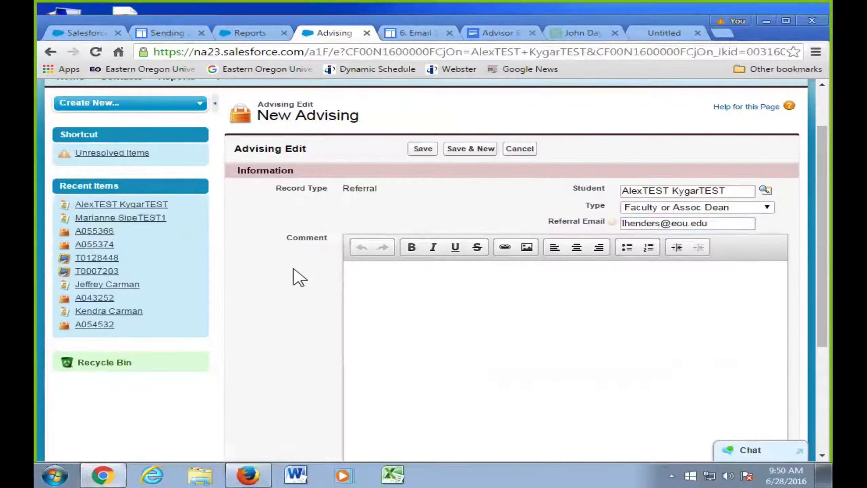
scroll(295, 275, down, 3)
scroll(304, 258, up, 1)
scroll(306, 252, down, 2)
scroll(309, 254, up, 2)
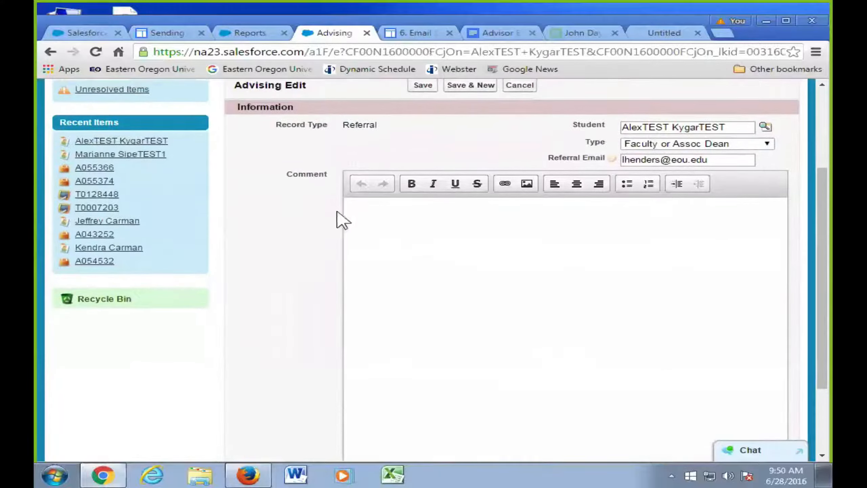
click(424, 85)
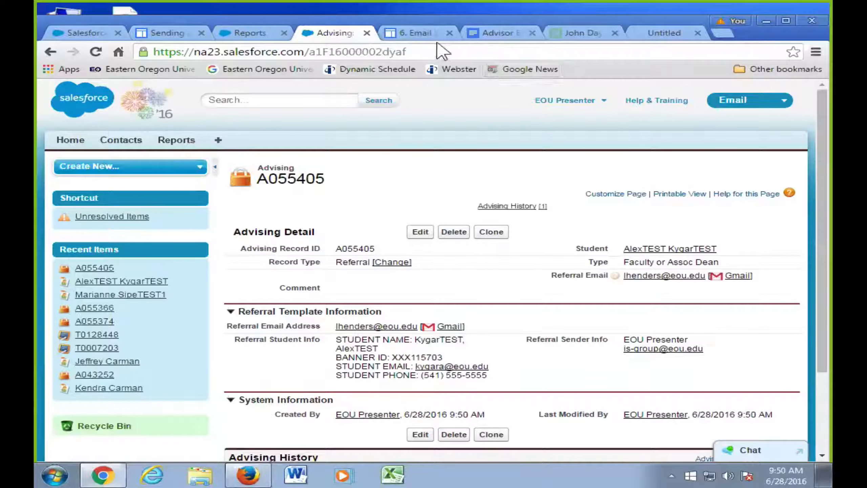
- Close the leftover Untitled mail tab and open Gmail from Google in a new tab
click(670, 33)
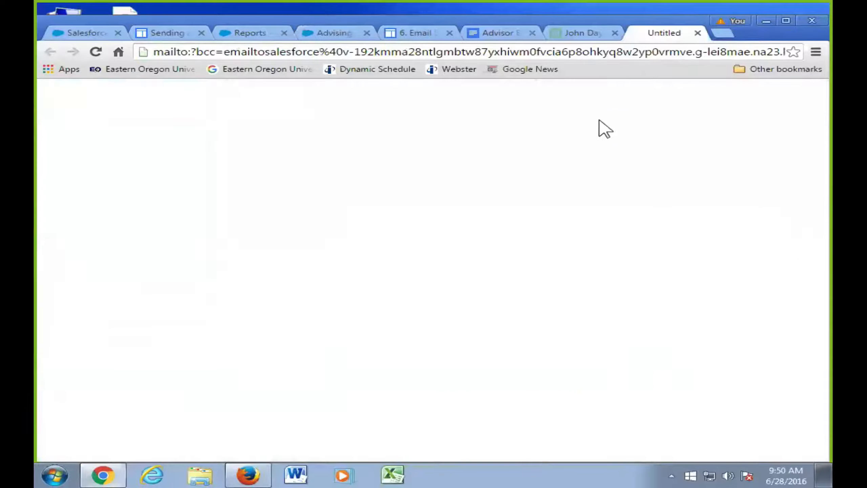
click(697, 33)
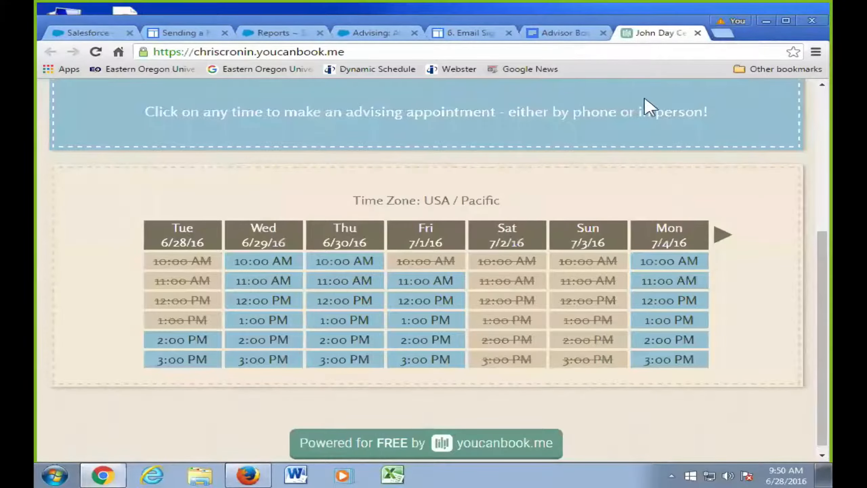
key(ctrl+t)
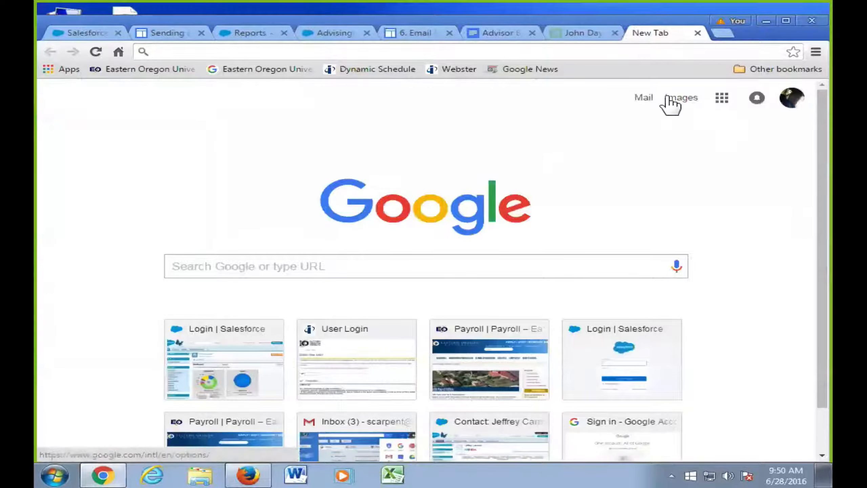
click(645, 99)
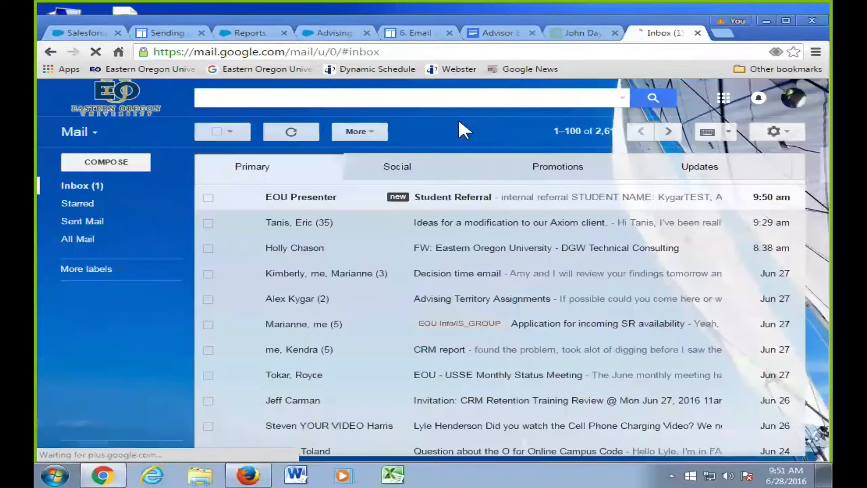
- Open the 'Student Referral' email and read down to its 'Referral made by: EOU Presenter' section
click(538, 200)
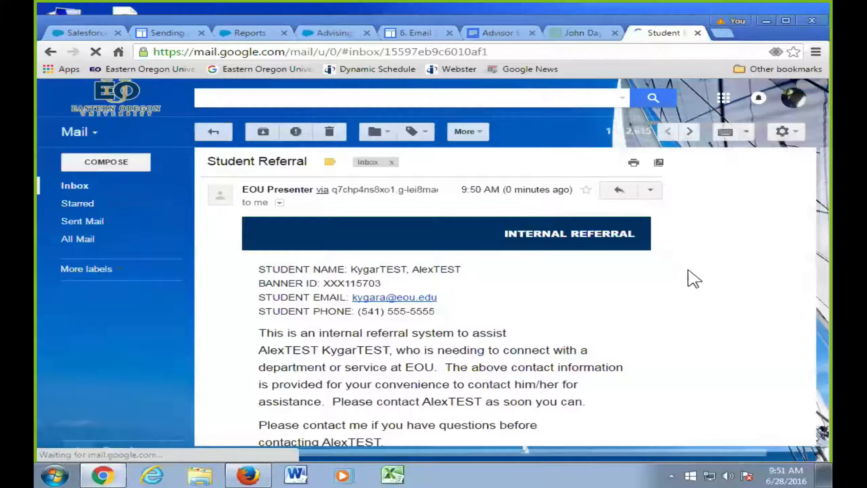
scroll(693, 278, down, 3)
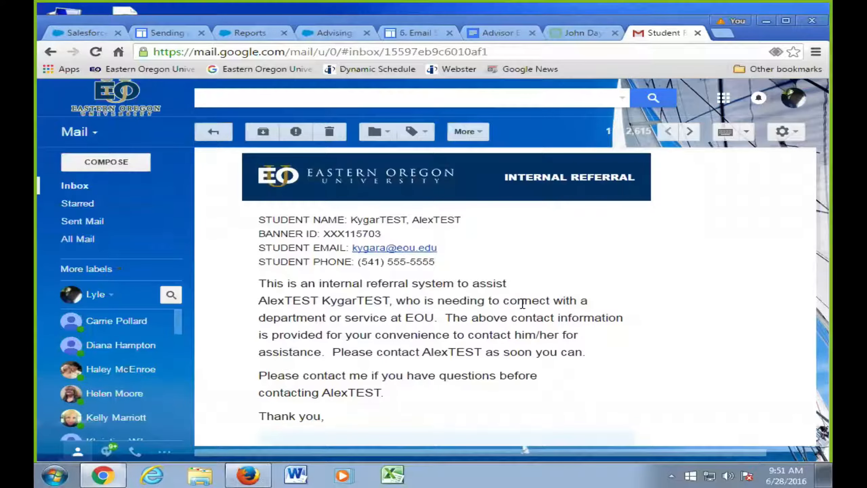
scroll(523, 303, down, 2)
scroll(523, 304, up, 3)
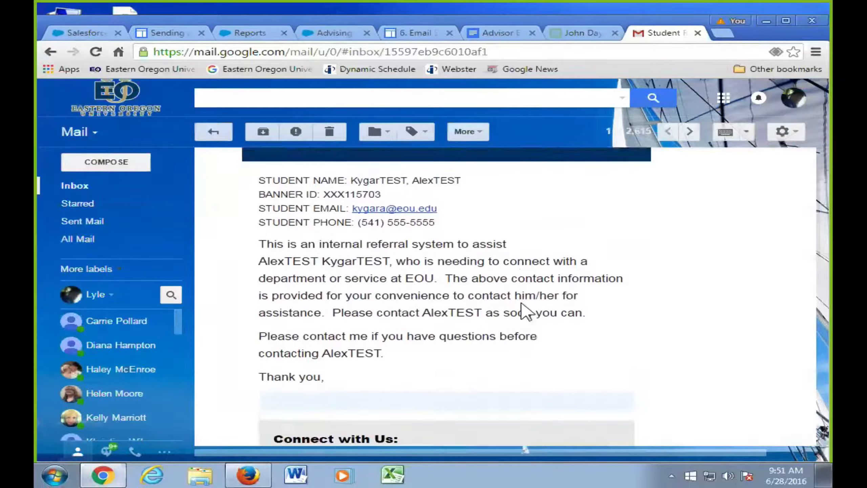
scroll(523, 303, down, 1)
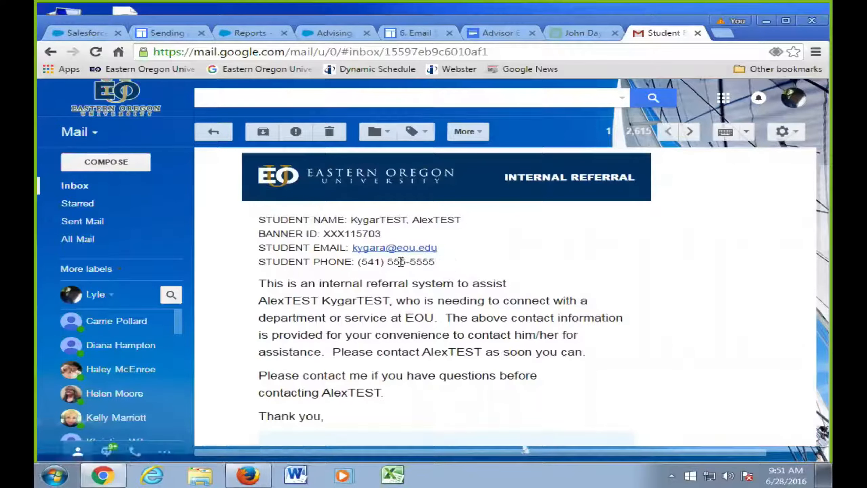
scroll(366, 263, down, 1)
scroll(366, 263, down, 1)
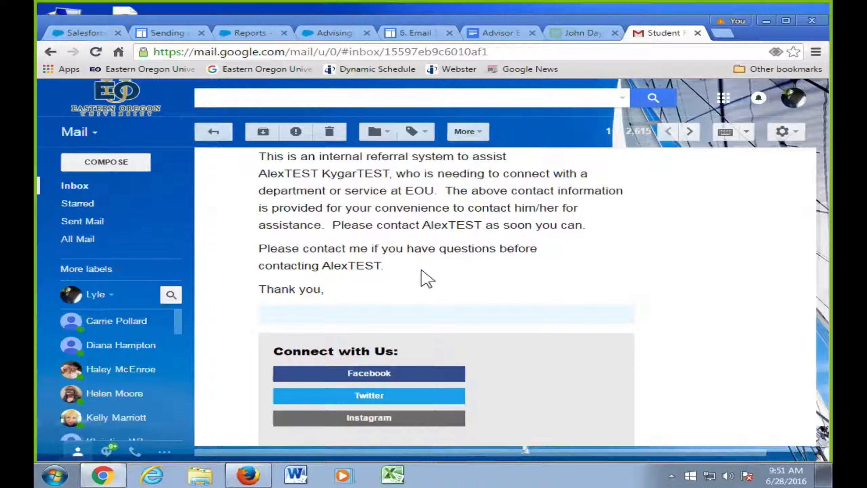
scroll(424, 278, down, 4)
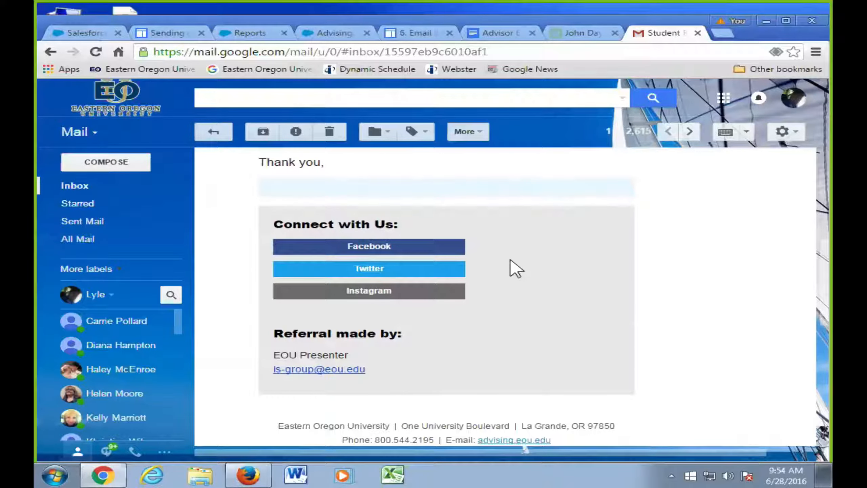
- Scroll back up to the referral email's banner, then return to Salesforce record A055405
scroll(511, 260, up, 6)
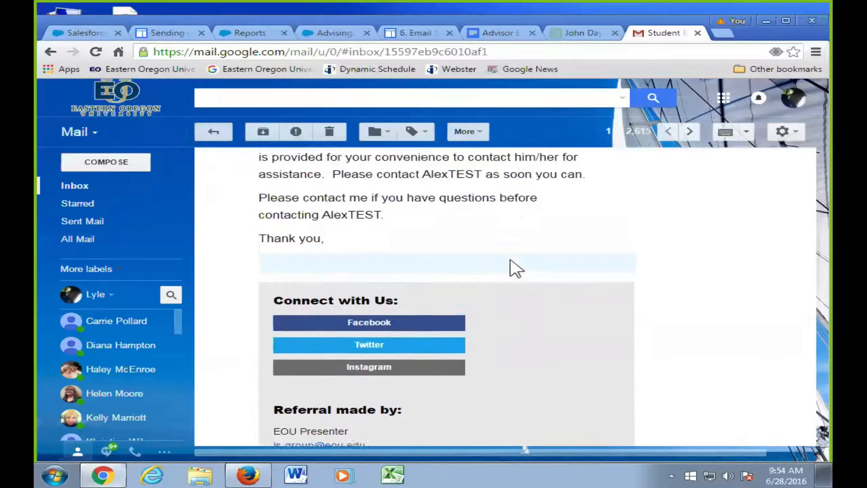
scroll(513, 263, up, 1)
scroll(513, 267, down, 2)
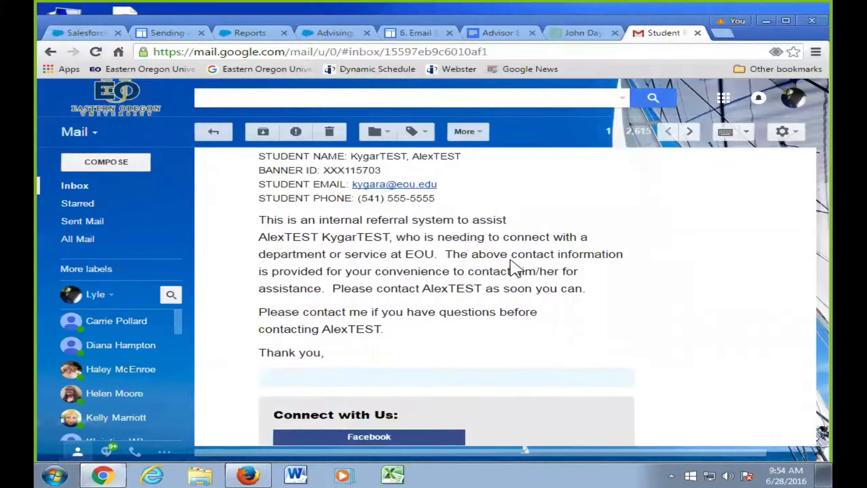
scroll(513, 267, up, 2)
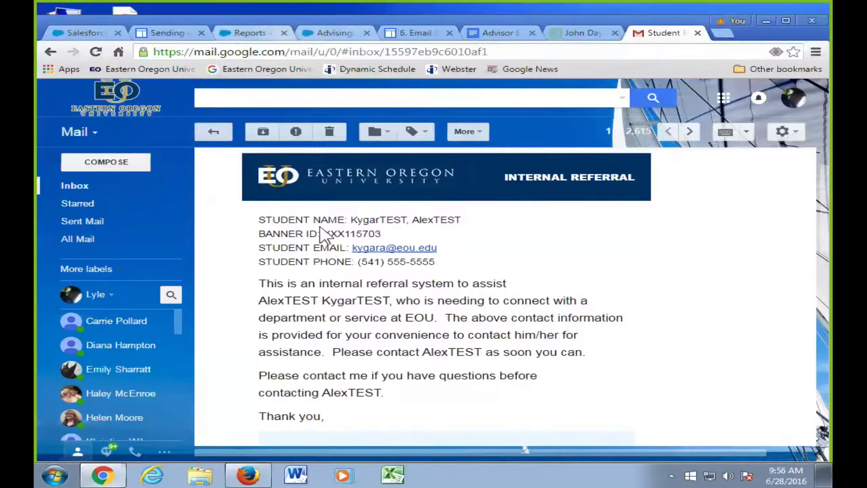
click(331, 33)
- Go from A055405 to the test student's contact page and open referral record A055374
scroll(369, 228, down, 2)
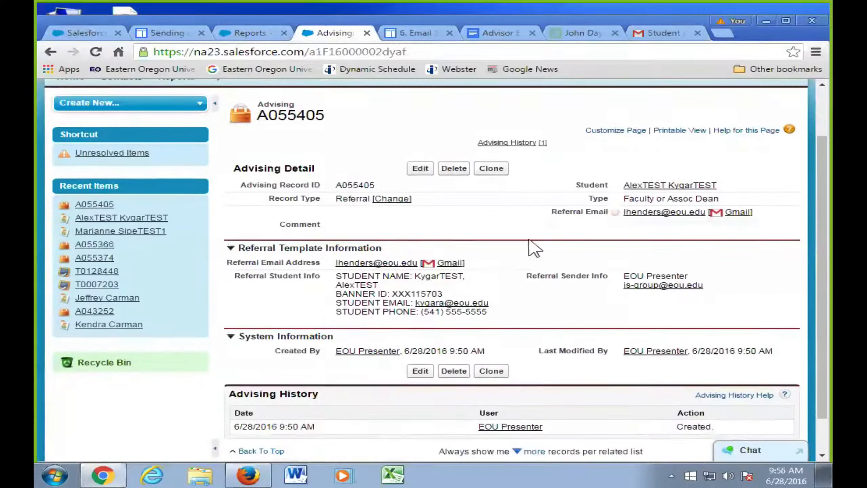
click(670, 185)
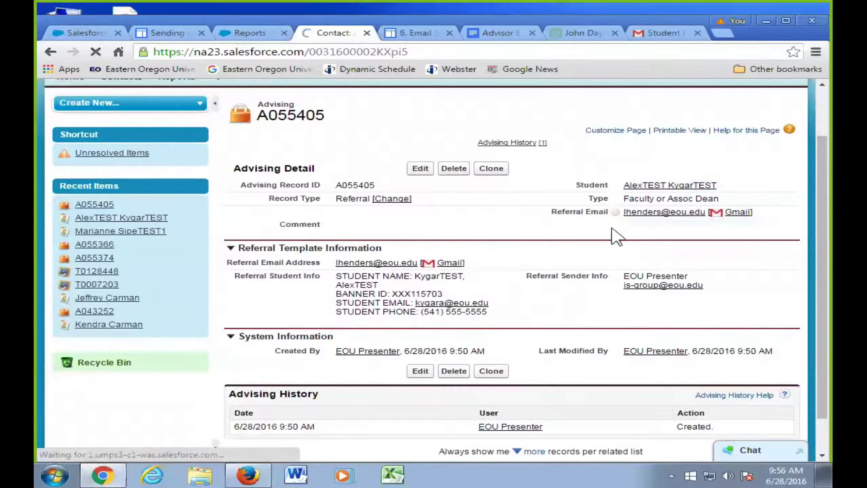
scroll(519, 248, down, 3)
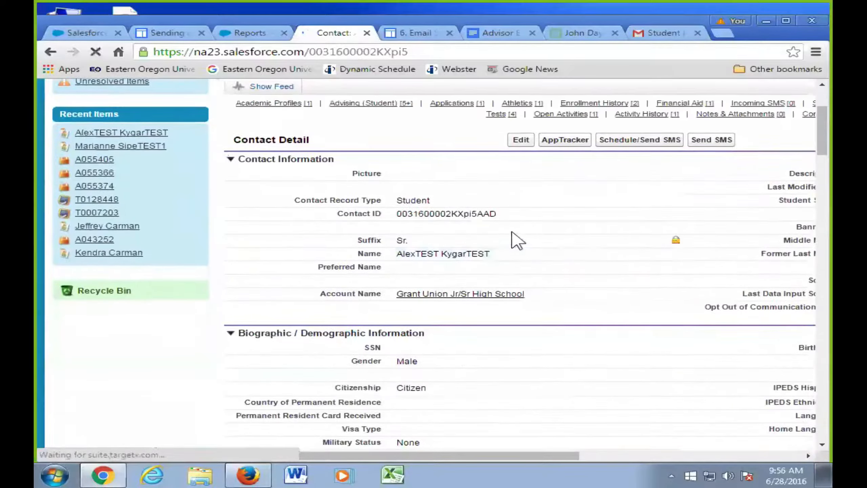
scroll(517, 241, up, 2)
mouse_move(369, 167)
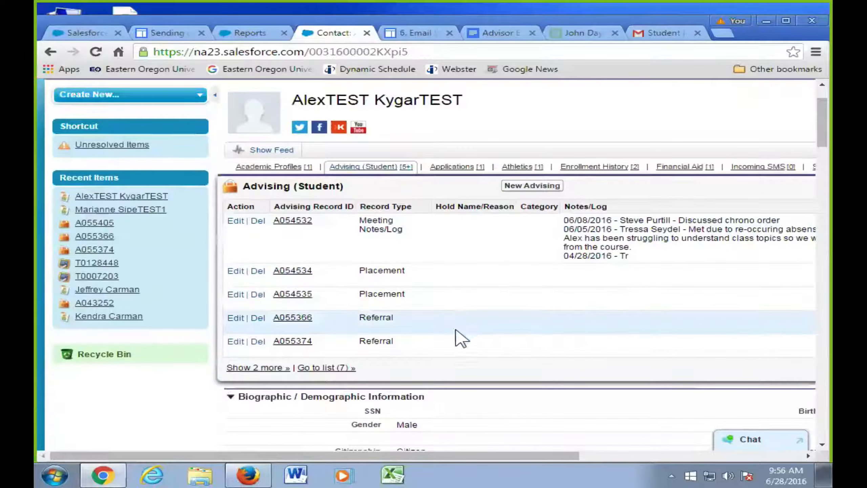
click(295, 341)
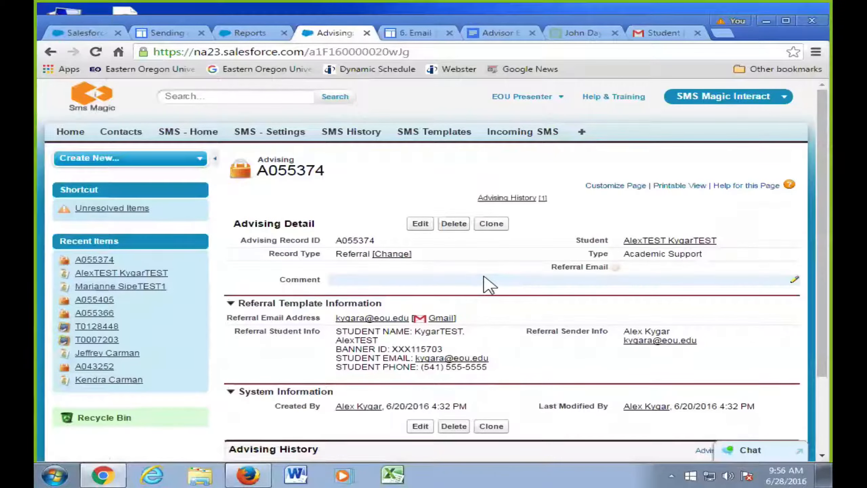
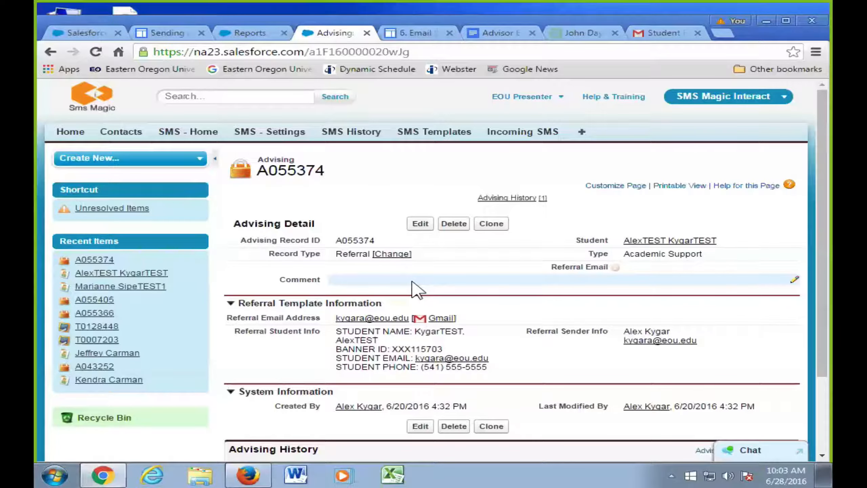
- Scroll through referral record A055374's Advising Detail, Referral Template and Advising History sections
scroll(434, 300, down, 3)
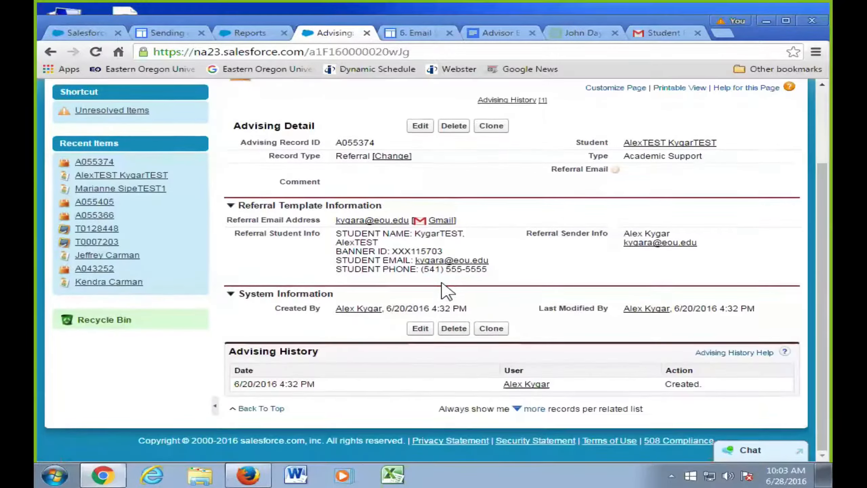
scroll(448, 291, up, 2)
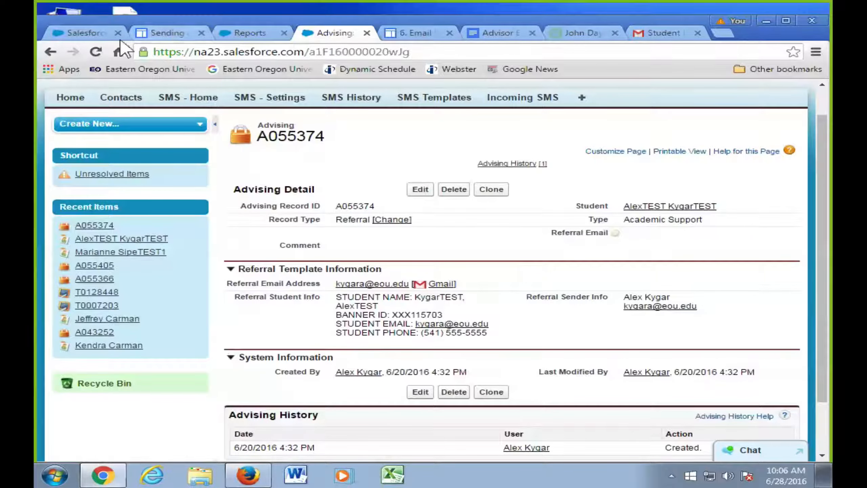
- Attempt to send an SMS from the student's contact page, then switch to the Recruitment Manager app
click(645, 207)
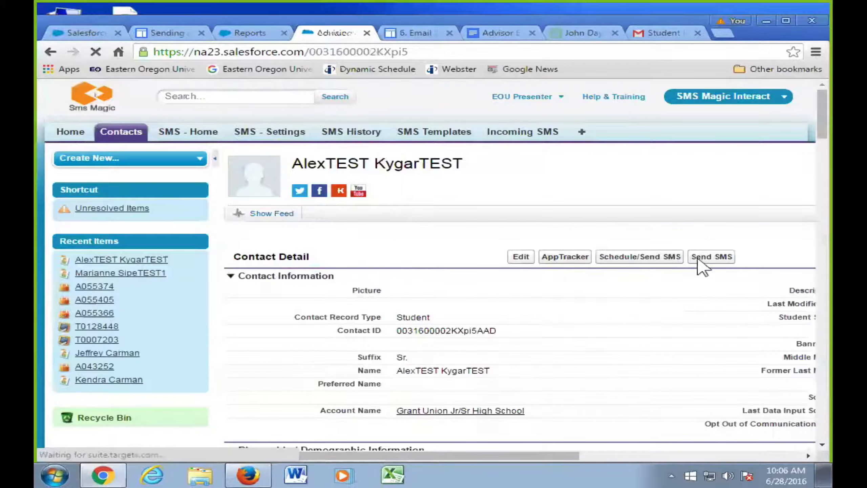
click(704, 270)
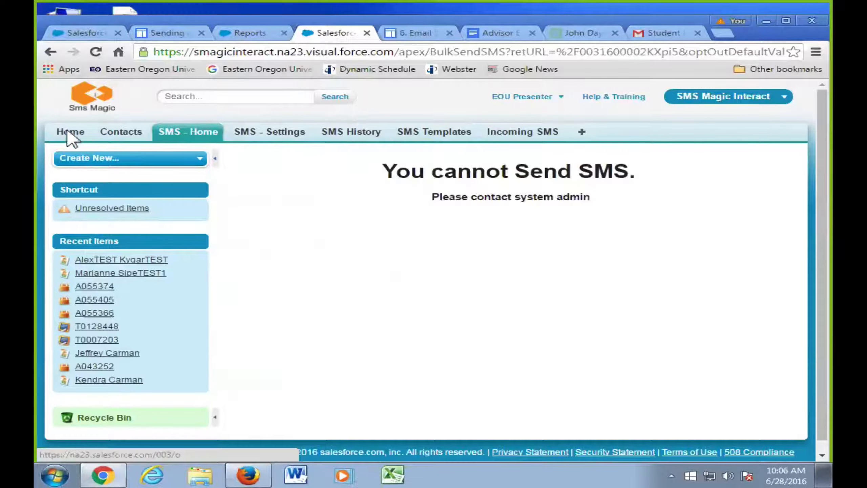
click(781, 99)
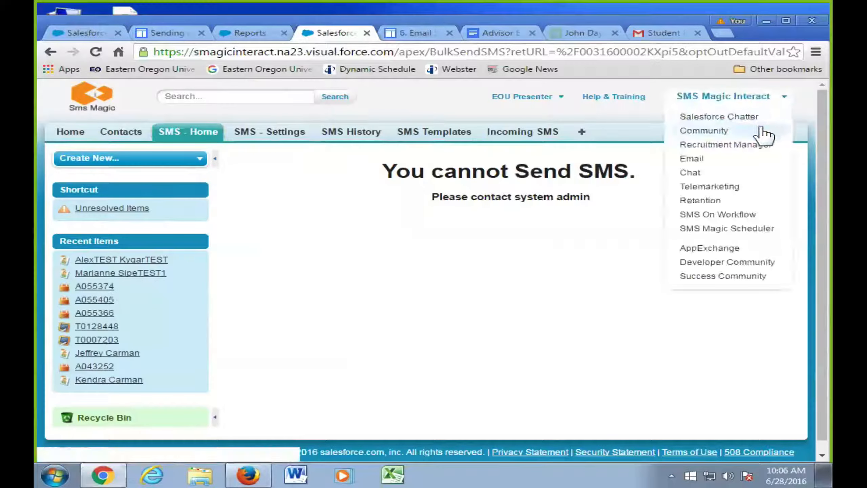
click(755, 144)
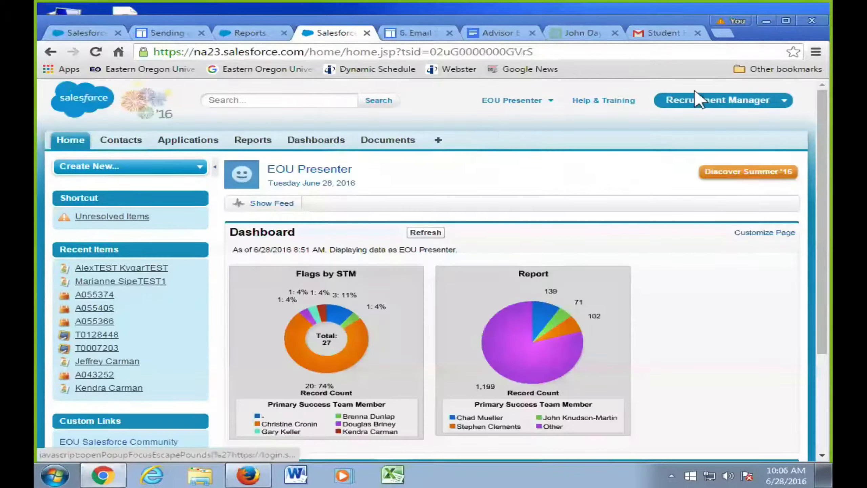
- Switch to the Retention app's Home dashboard showing the Flags by STM chart of 27 records
click(780, 103)
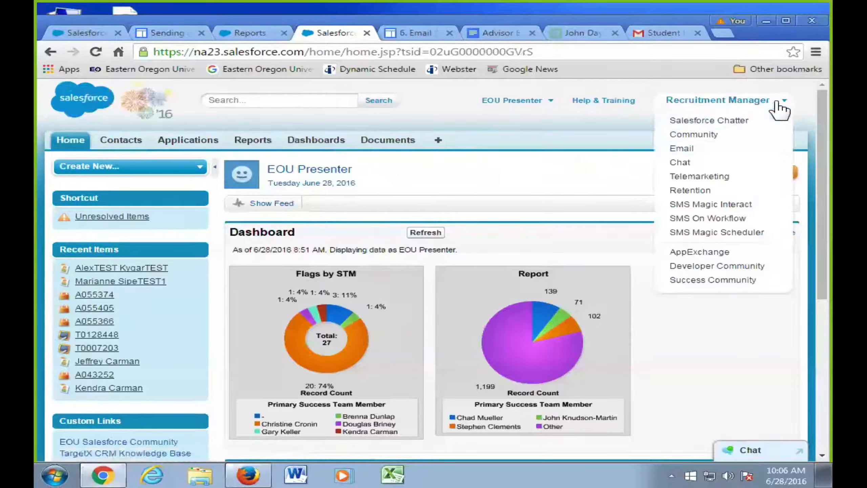
click(747, 191)
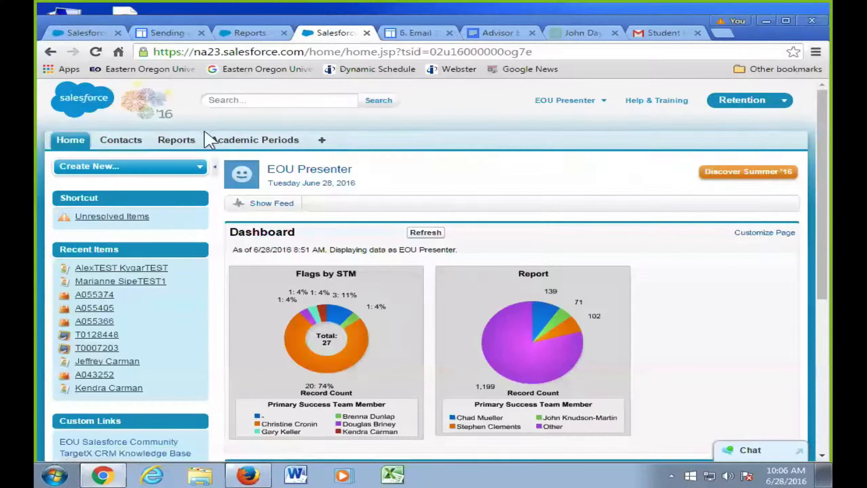
click(72, 143)
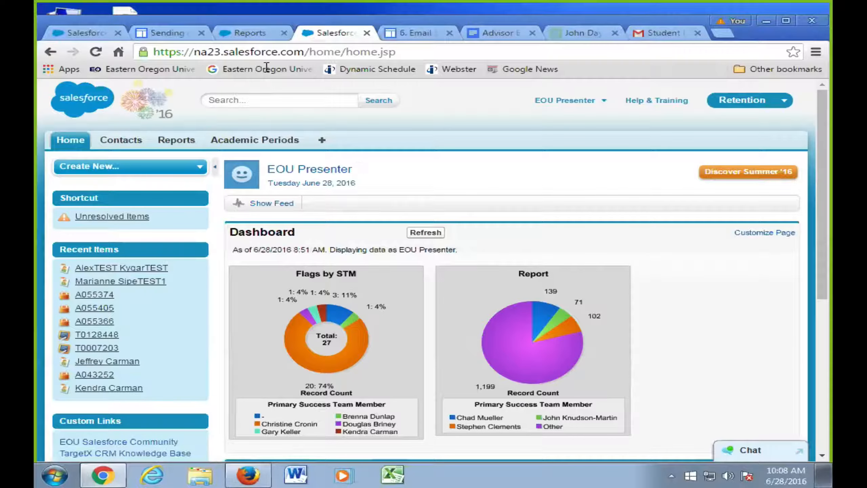
- List the 14 reports in the Advisor Reports folder, pointing out Students in RED by primary Advisor
click(254, 34)
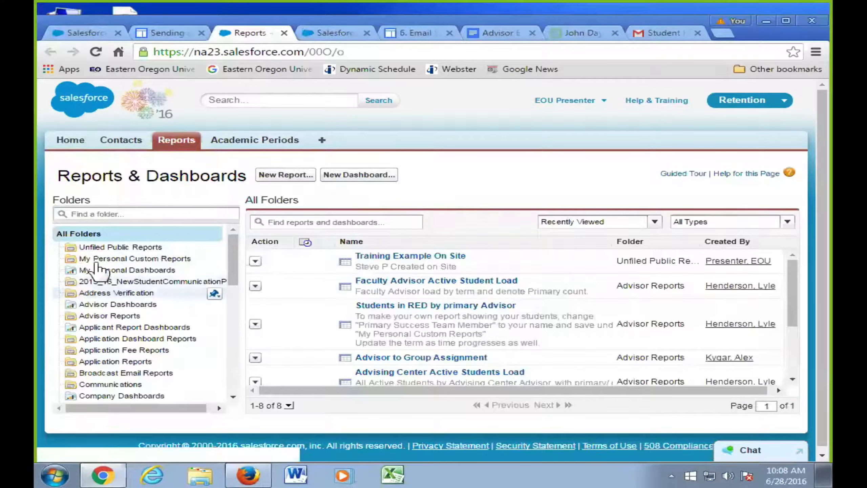
click(113, 316)
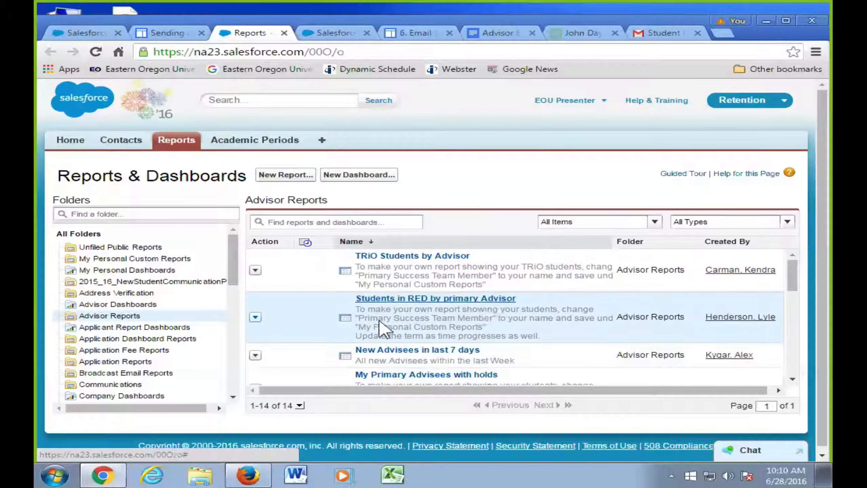
mouse_move(405, 318)
- Choose Customize from the Students in RED by primary Advisor report's action menu
click(255, 317)
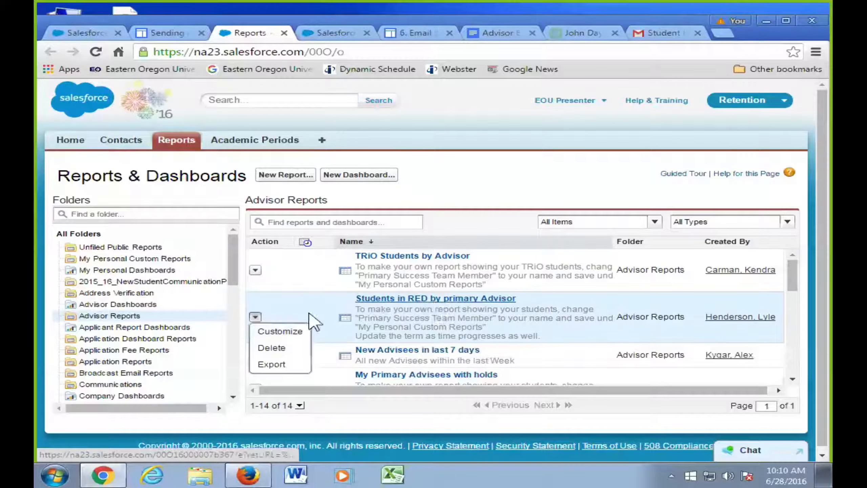
click(286, 333)
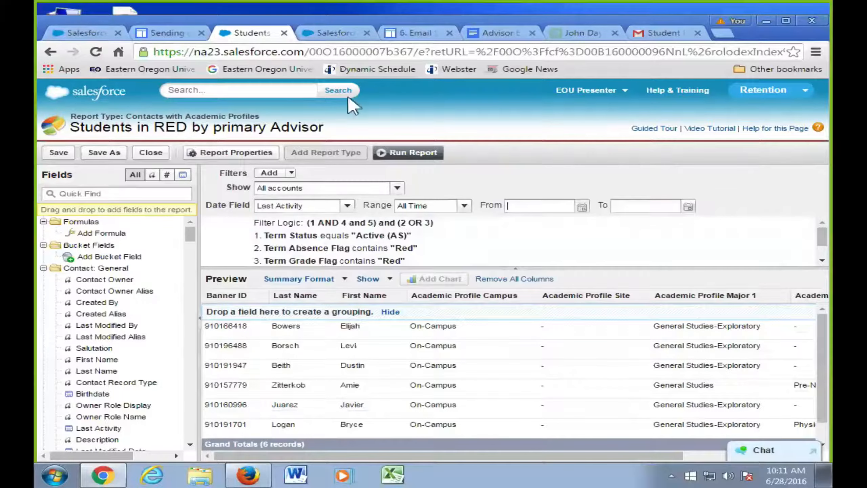
click(327, 32)
- In the other tab, reopen Advisor Reports and show the Students in RED report's action menu
click(186, 145)
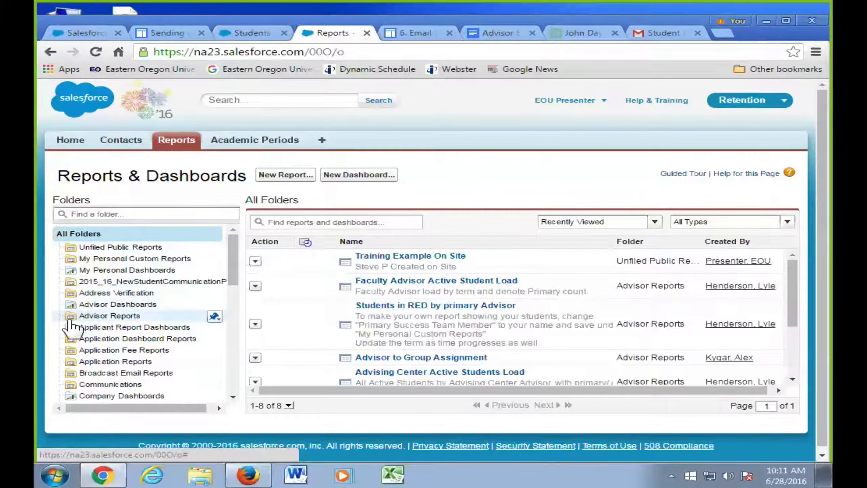
click(103, 317)
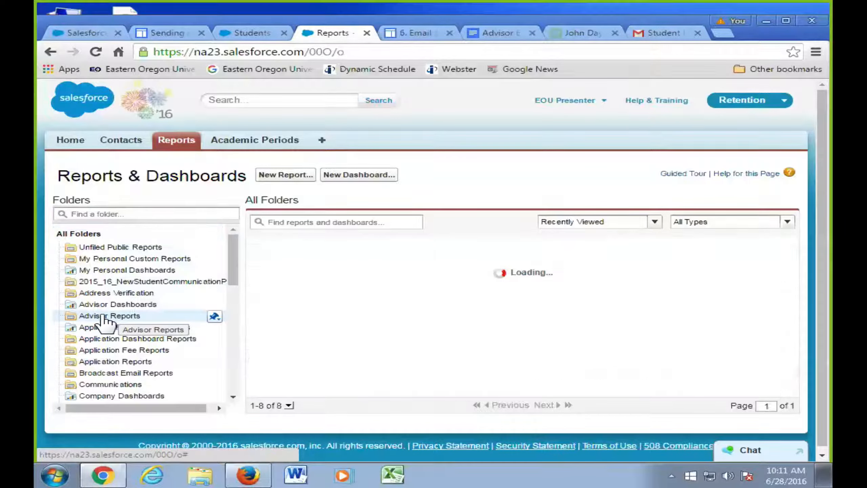
scroll(519, 329, down, 8)
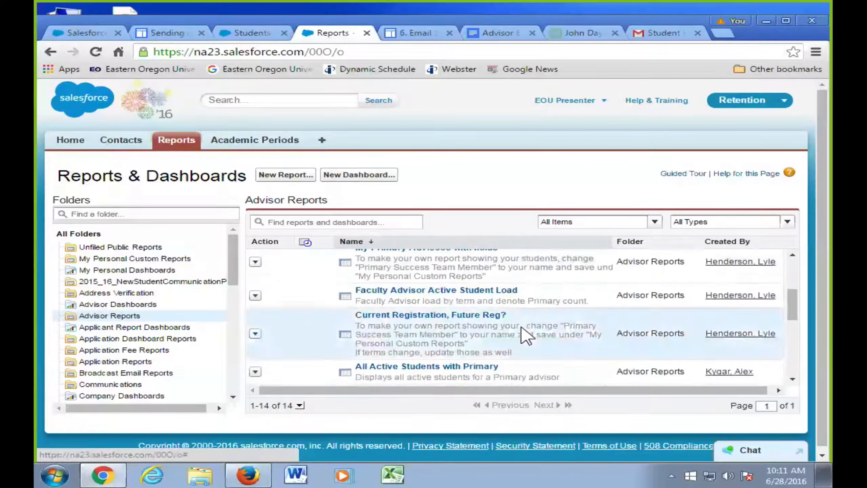
scroll(522, 328, up, 4)
scroll(526, 337, up, 3)
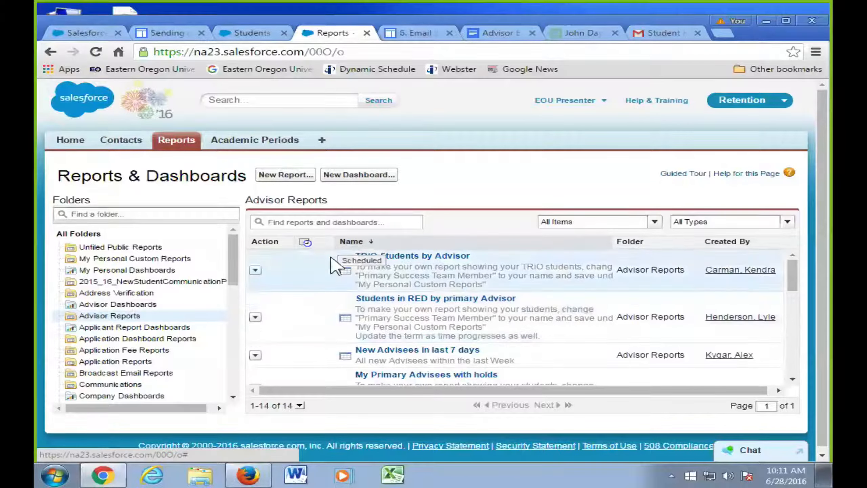
click(255, 317)
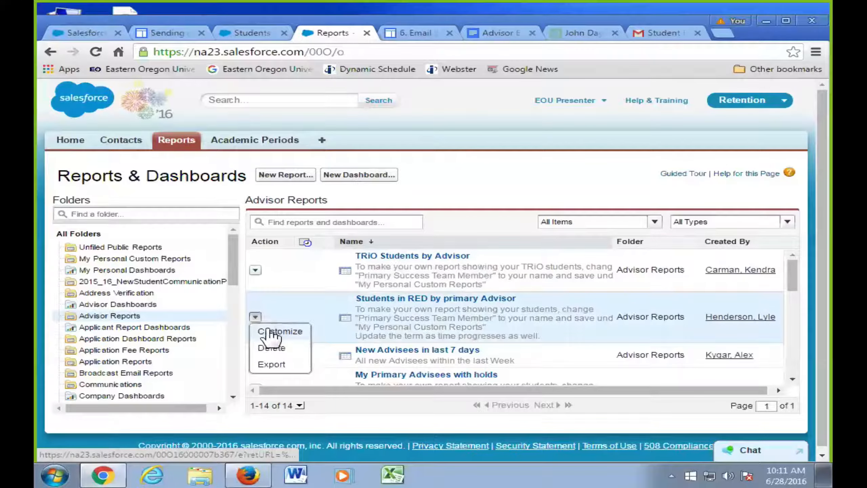
- Open the Students in RED report in a background tab and switch to it
middle_click(460, 307)
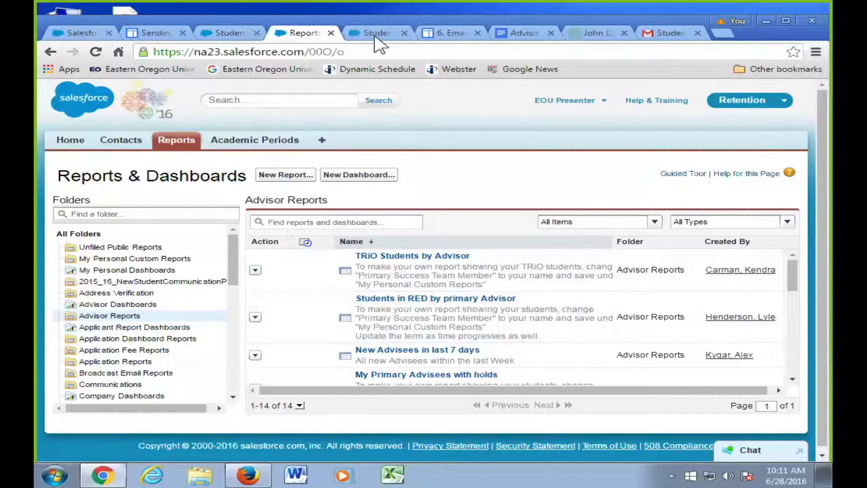
click(375, 34)
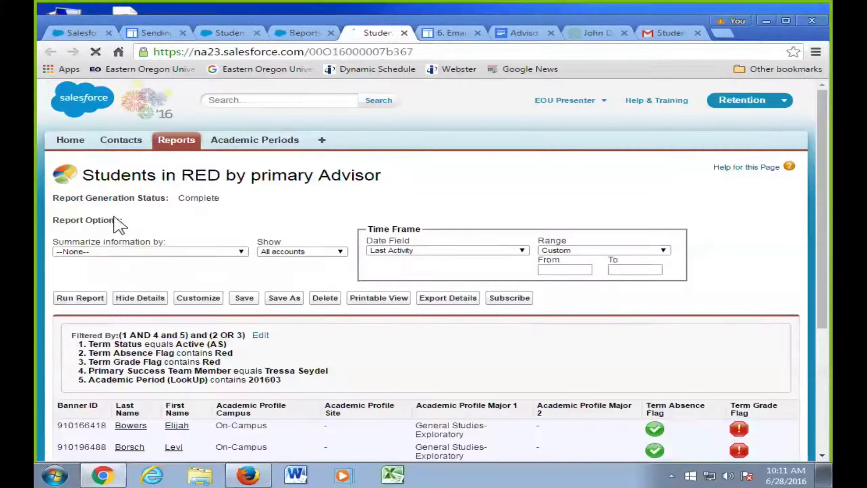
- Load the Students in RED report into the builder and review its five filters and 6-record preview
click(205, 298)
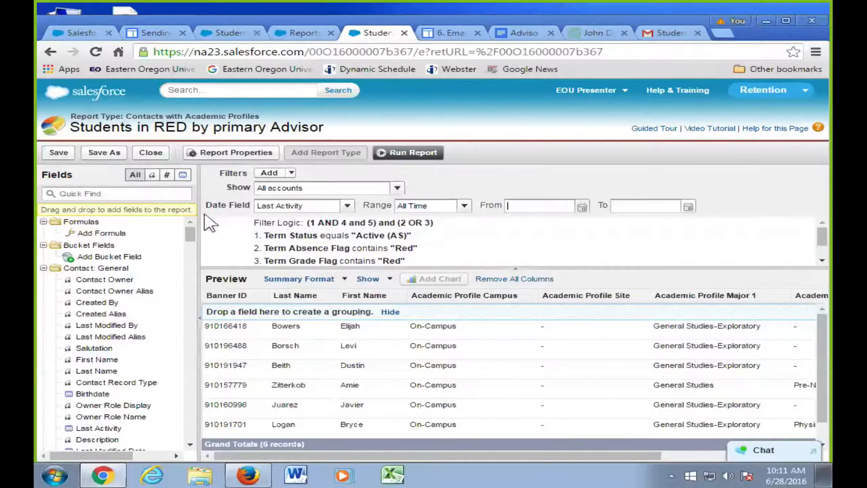
mouse_move(532, 249)
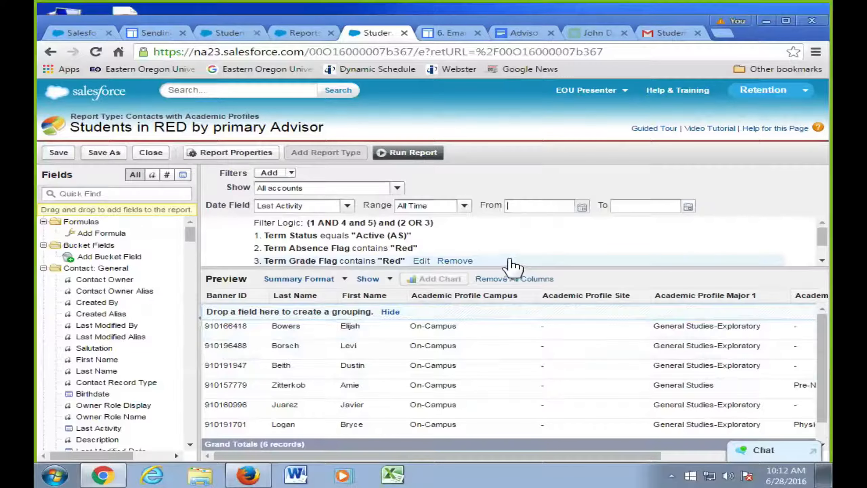
scroll(562, 248, down, 2)
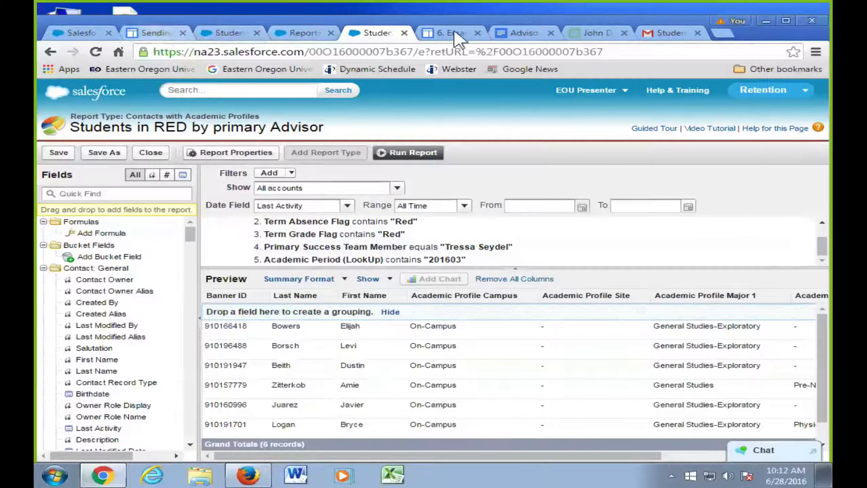
- On the EOU Google Site, go from Sending a Referral to Training, then the Advisor Training documents
click(448, 37)
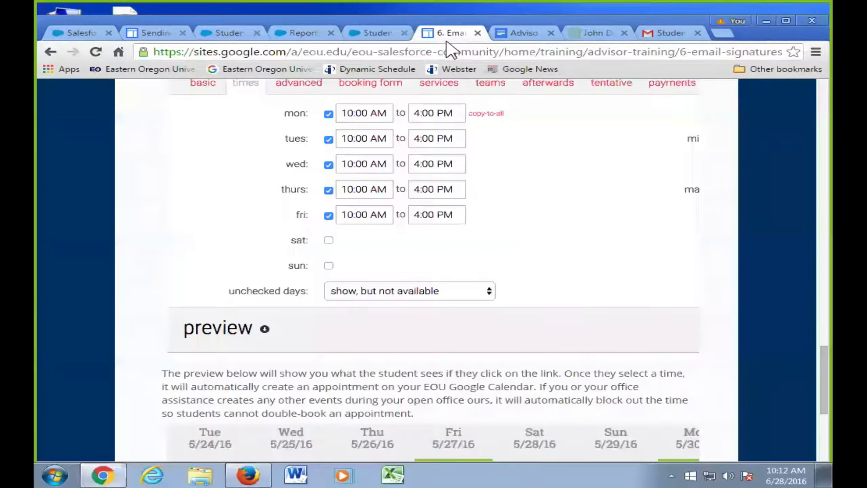
click(161, 34)
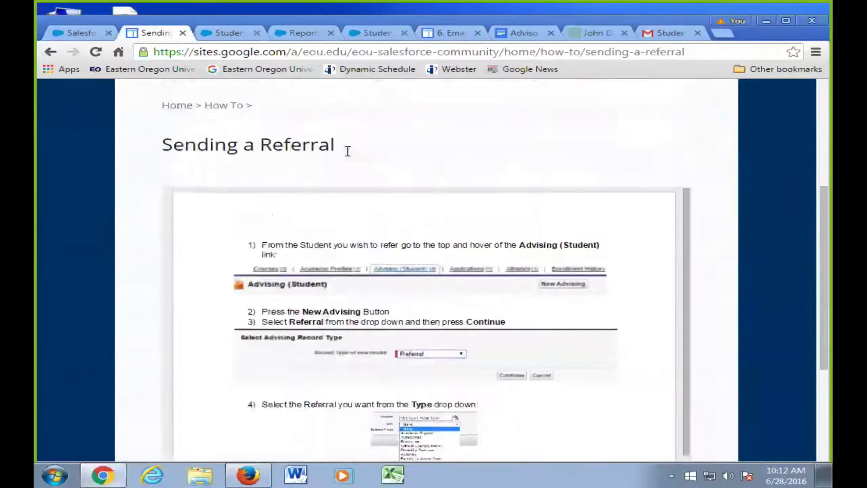
scroll(348, 151, up, 5)
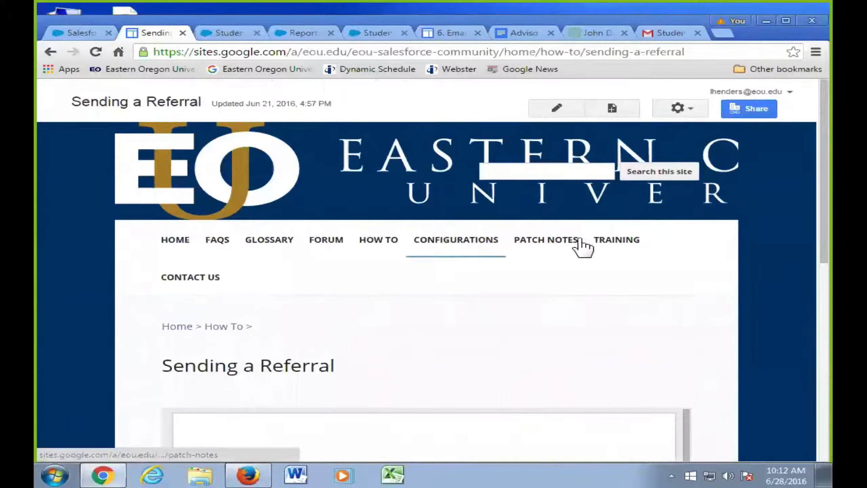
click(597, 246)
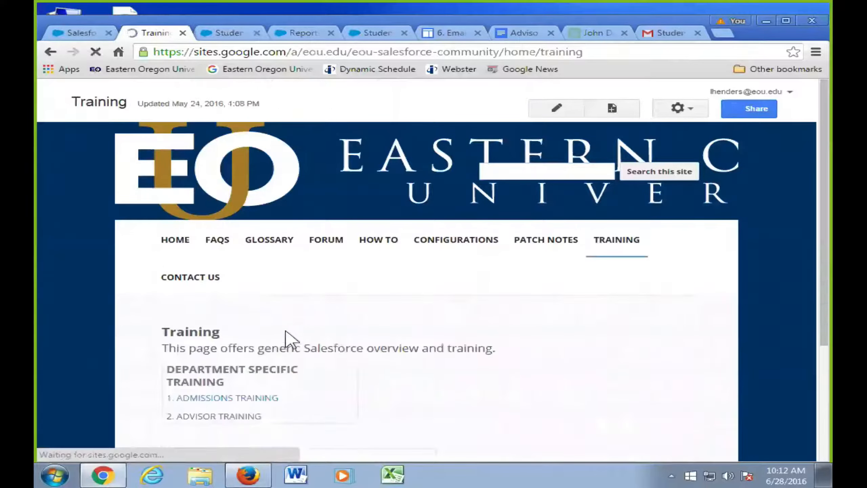
scroll(323, 345, down, 3)
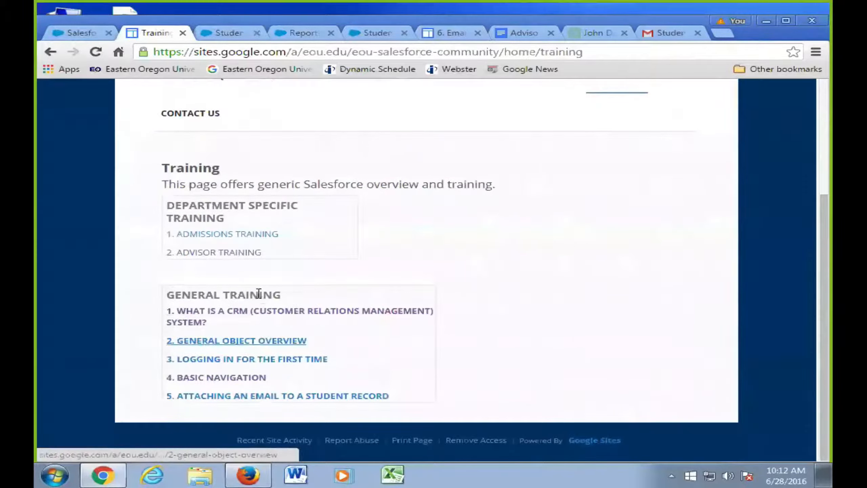
click(244, 257)
scroll(341, 301, down, 4)
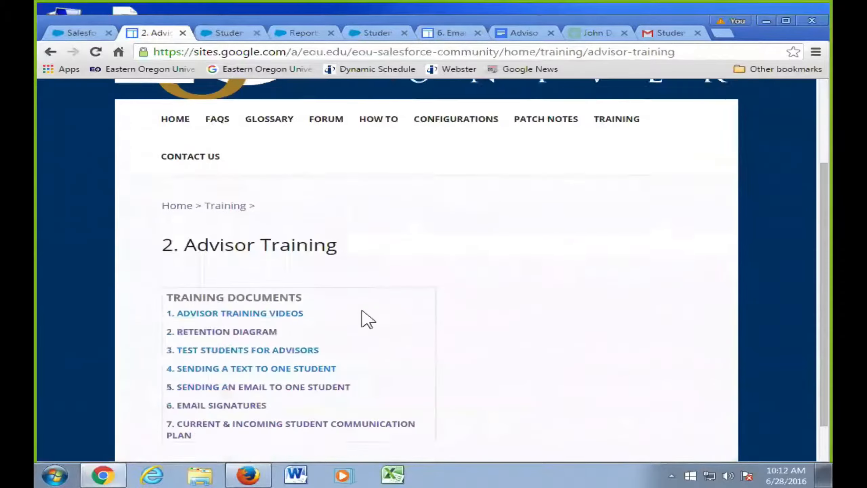
scroll(352, 323, down, 1)
- Open the 2. Retention Diagram page and view its CRM diagram full size, scrolled to Salesforce
click(248, 285)
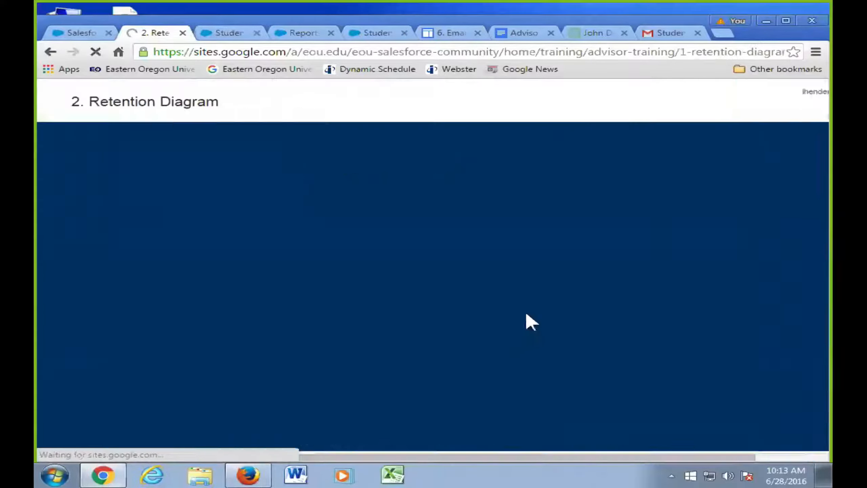
scroll(546, 321, down, 5)
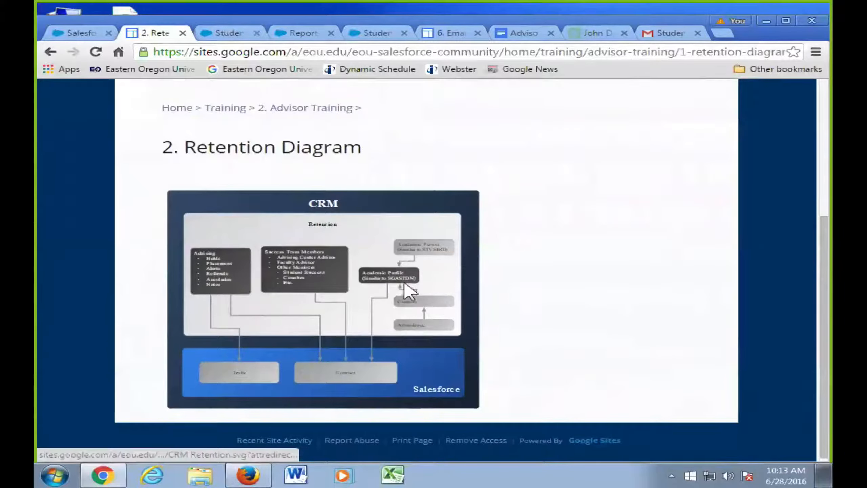
click(408, 289)
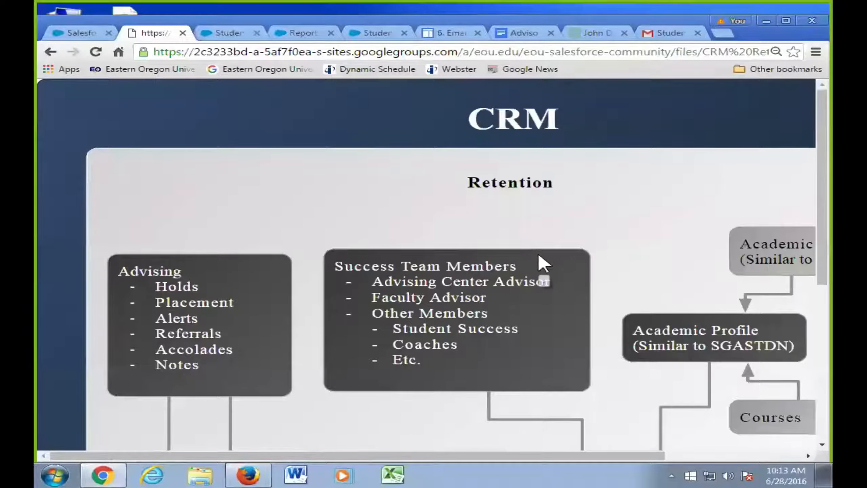
scroll(539, 255, down, 7)
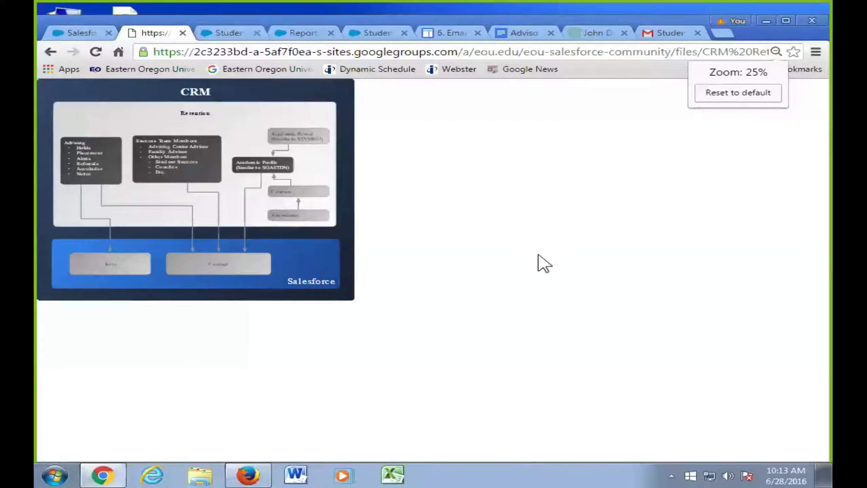
scroll(281, 192, up, 2)
scroll(286, 200, up, 1)
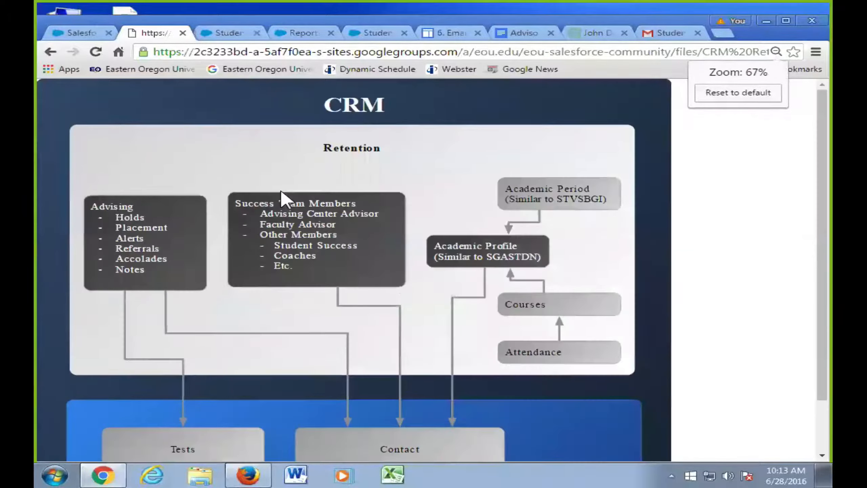
scroll(401, 251, down, 2)
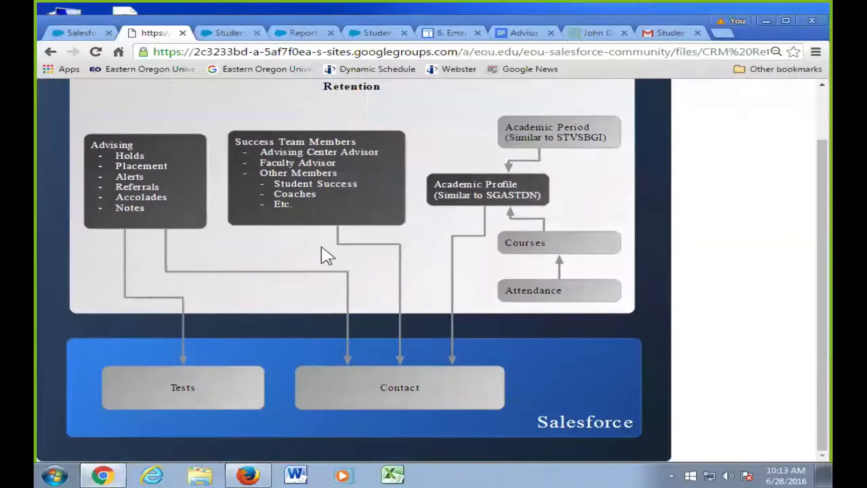
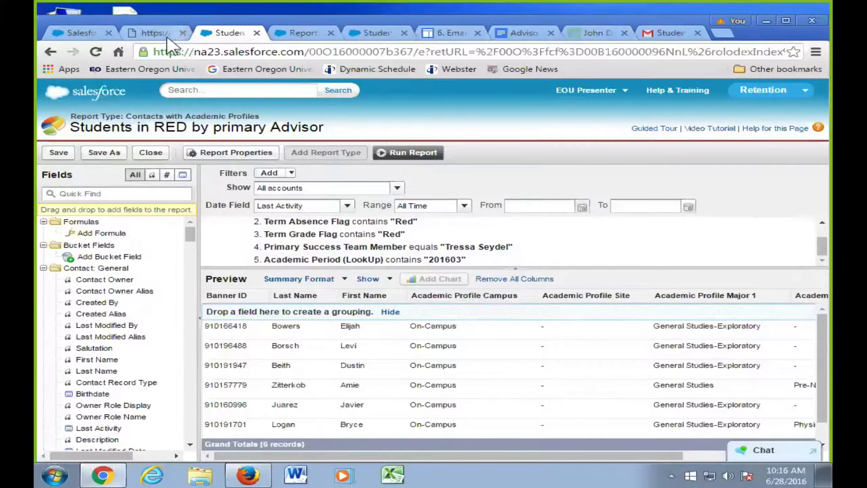
- Switch to the Google Sites tab showing the Retention data-model diagram
click(156, 33)
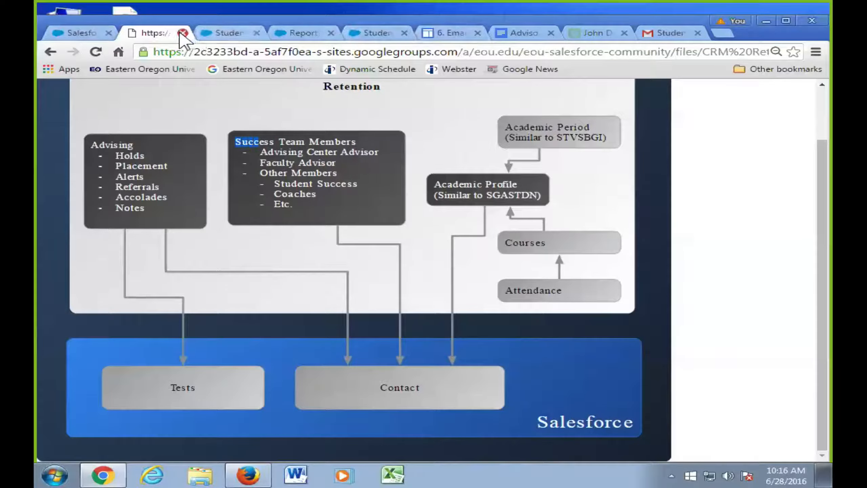
- Return to the Students in RED by primary Advisor report editor previewing 6 records
click(220, 33)
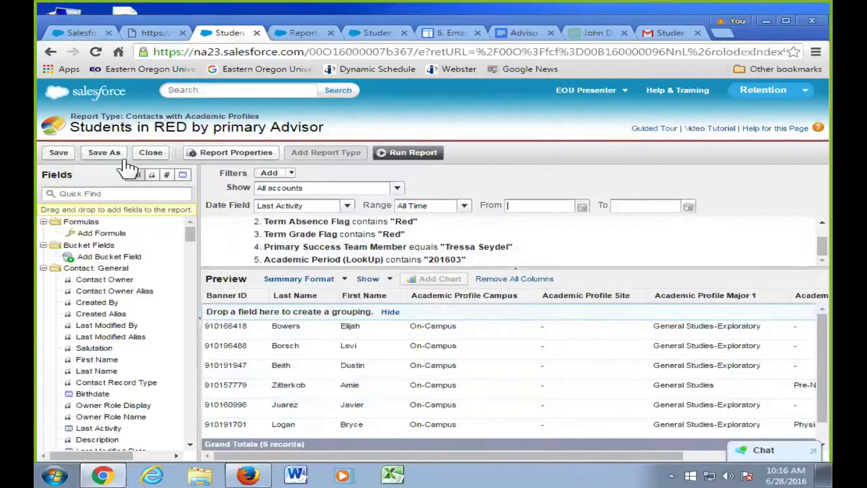
click(117, 154)
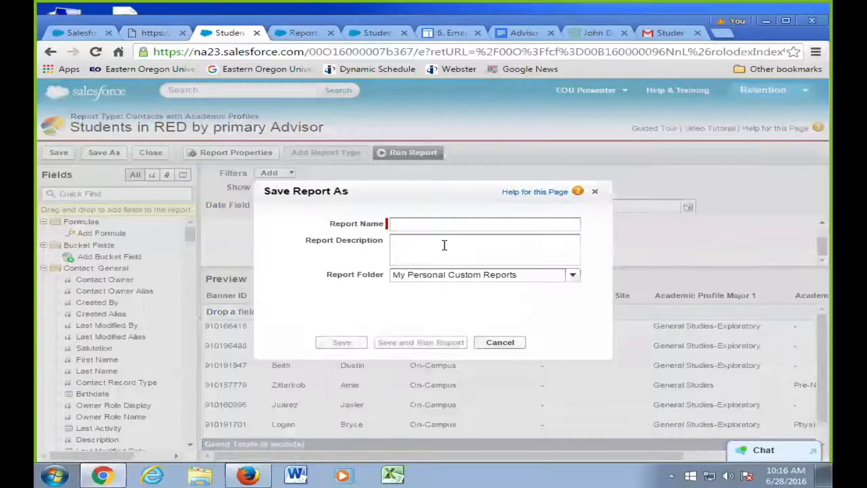
click(428, 226)
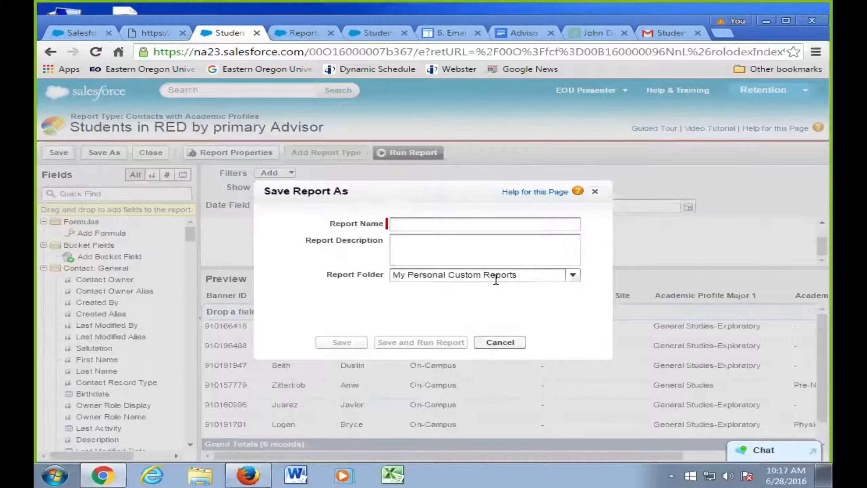
drag(395, 274, 500, 273)
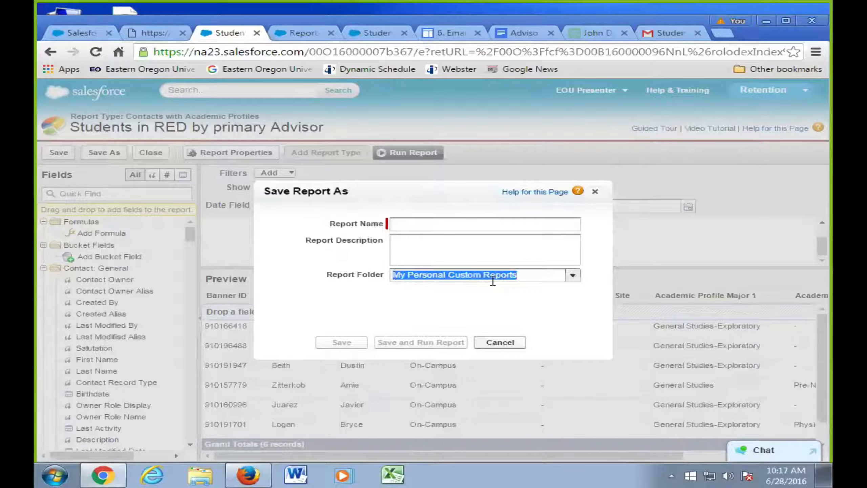
click(573, 276)
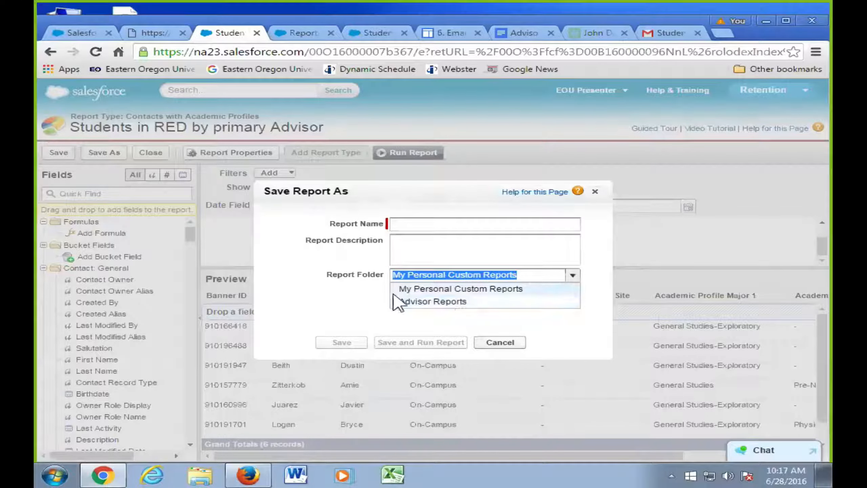
click(363, 294)
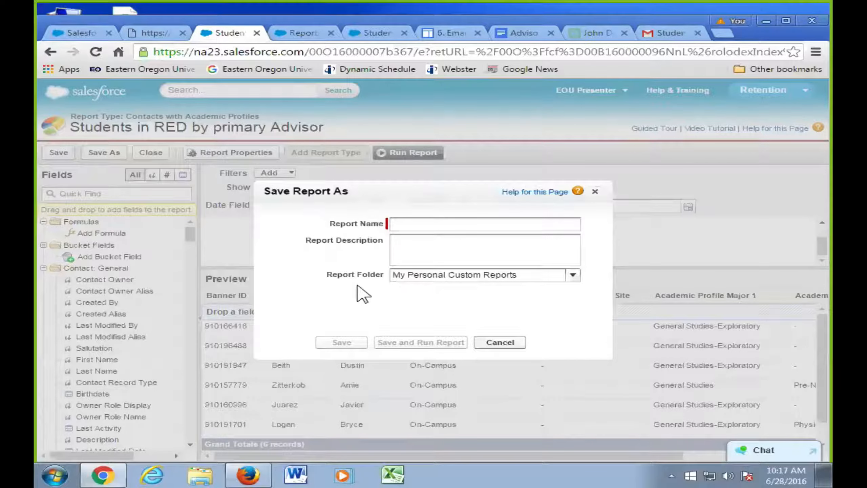
click(507, 343)
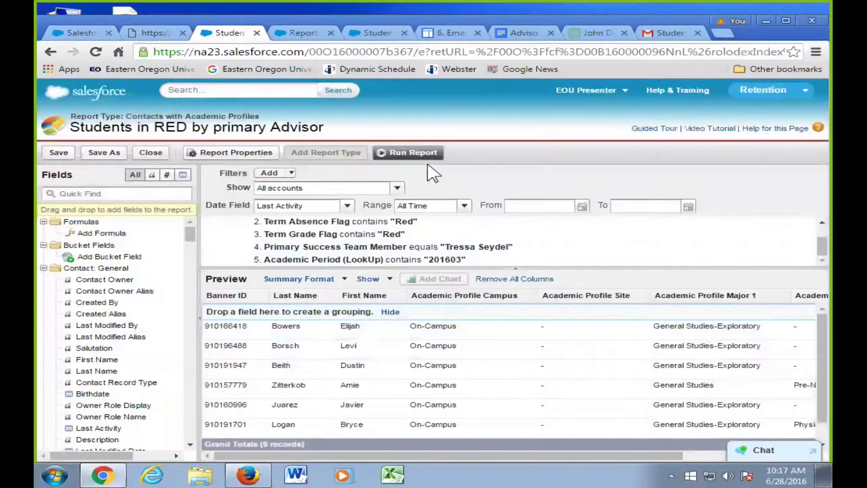
- Run the report and open the first student's contact record in a new tab
click(416, 157)
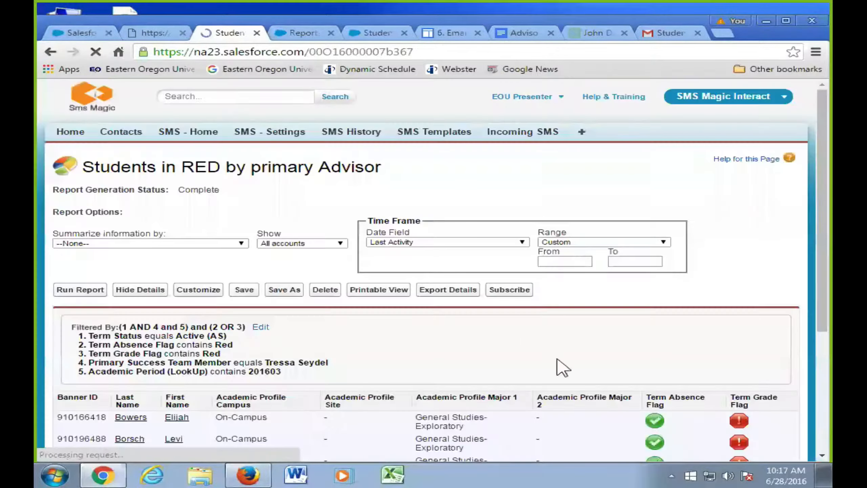
scroll(536, 354, down, 5)
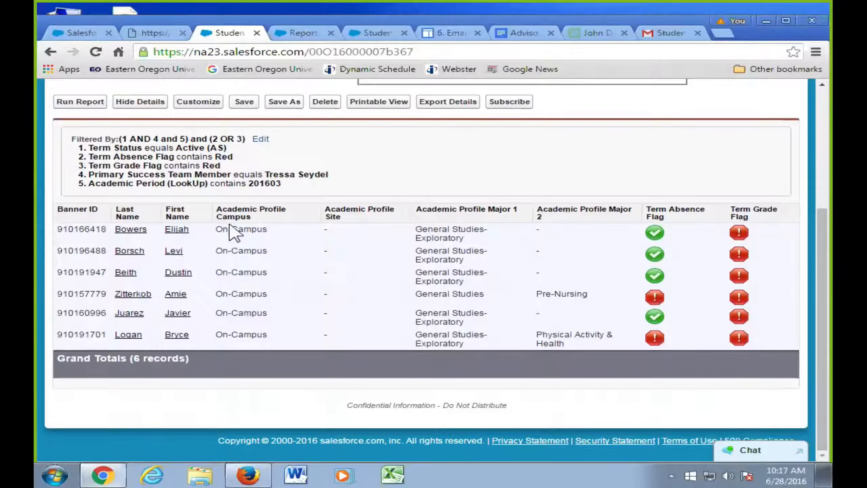
middle_click(130, 233)
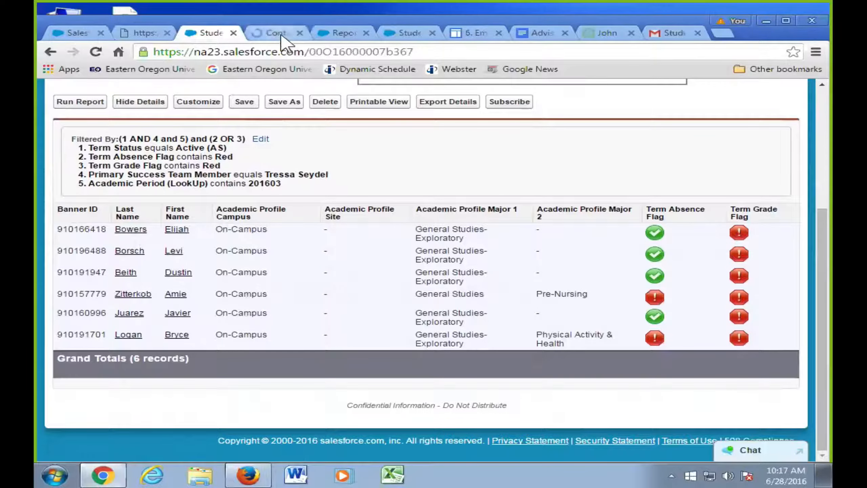
click(274, 33)
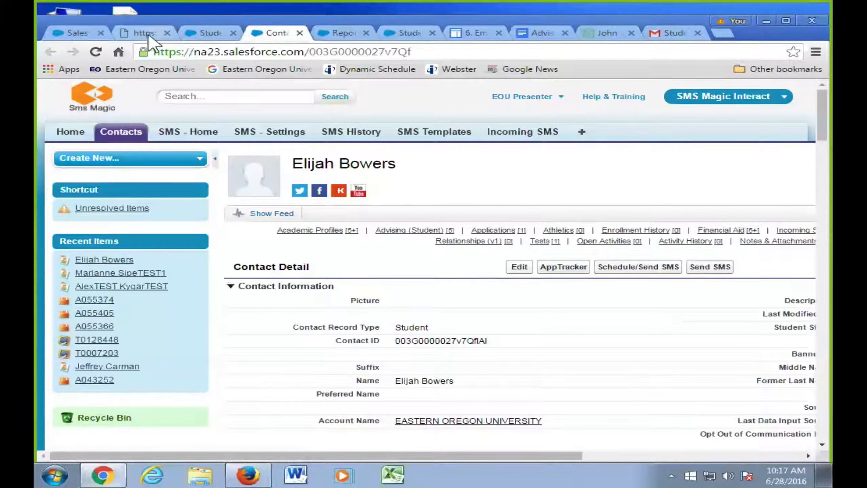
- Glance at the Retention diagram, then reopen the report for customizing
click(97, 32)
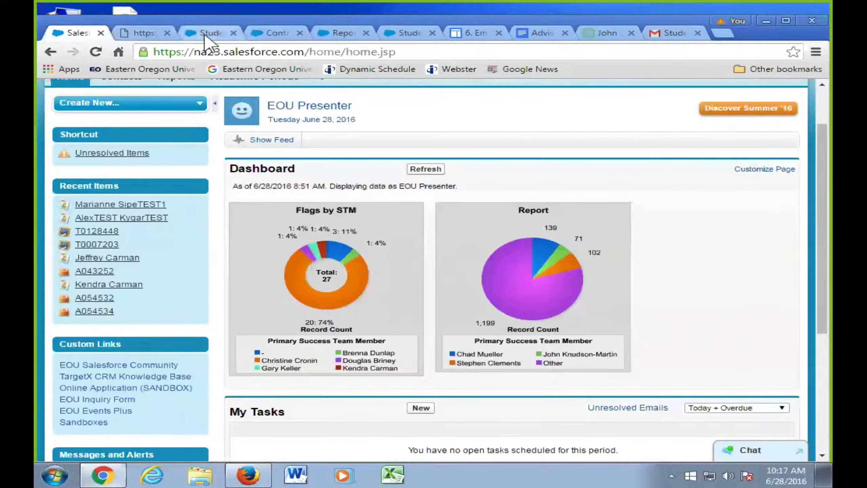
click(205, 34)
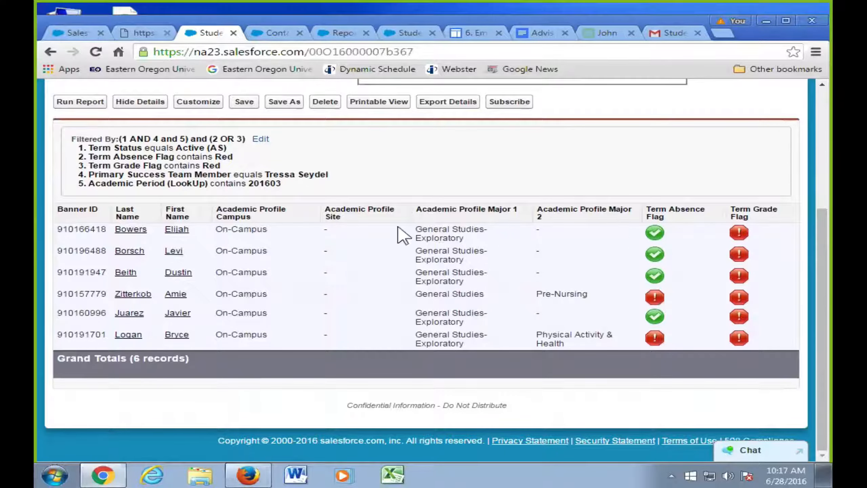
click(195, 104)
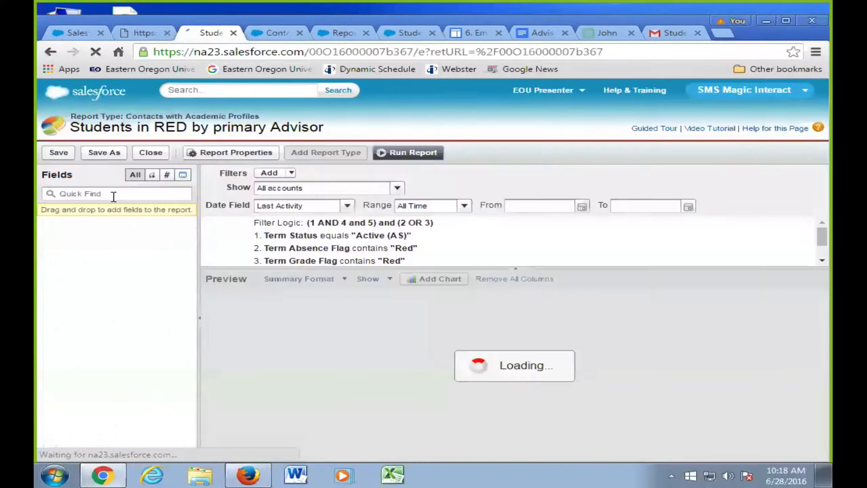
- Search the fields for 'pro', drag a profile field into the preview and run the report
click(114, 195)
text(pro)
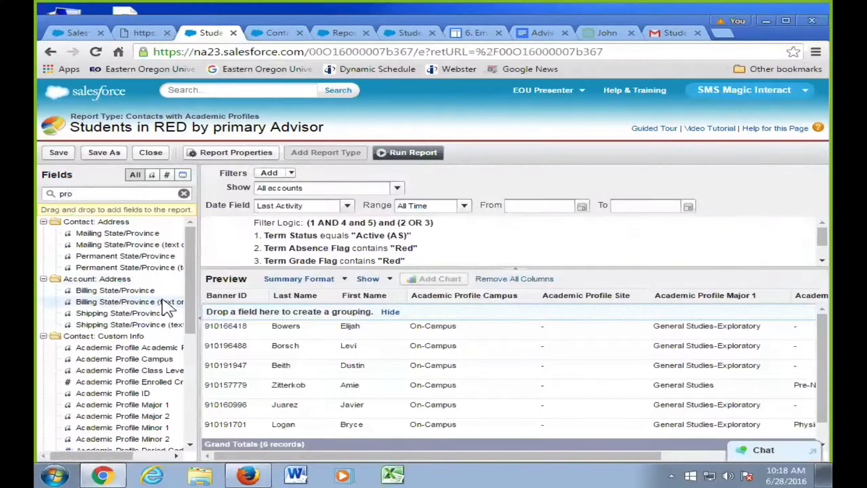
scroll(136, 314, down, 2)
drag(130, 331, 813, 305)
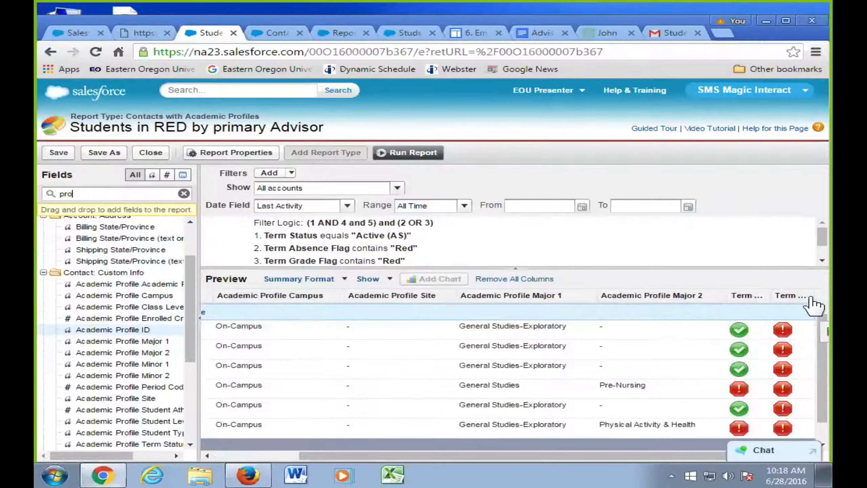
click(427, 155)
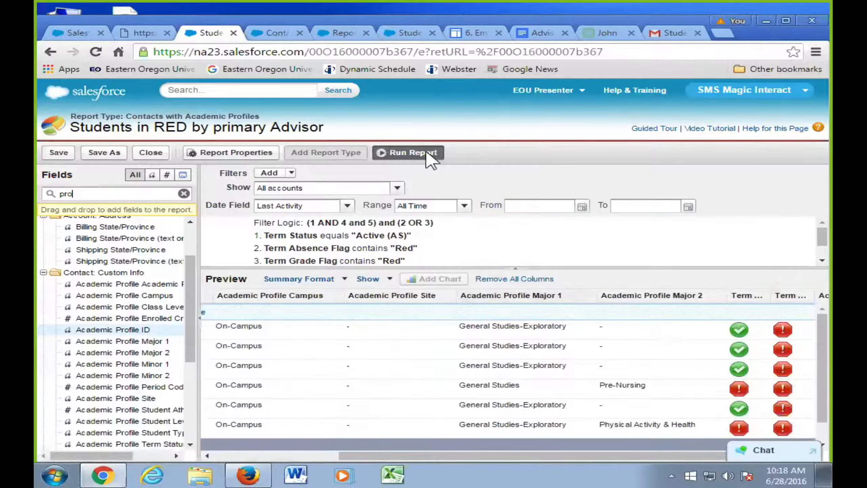
scroll(768, 359, down, 5)
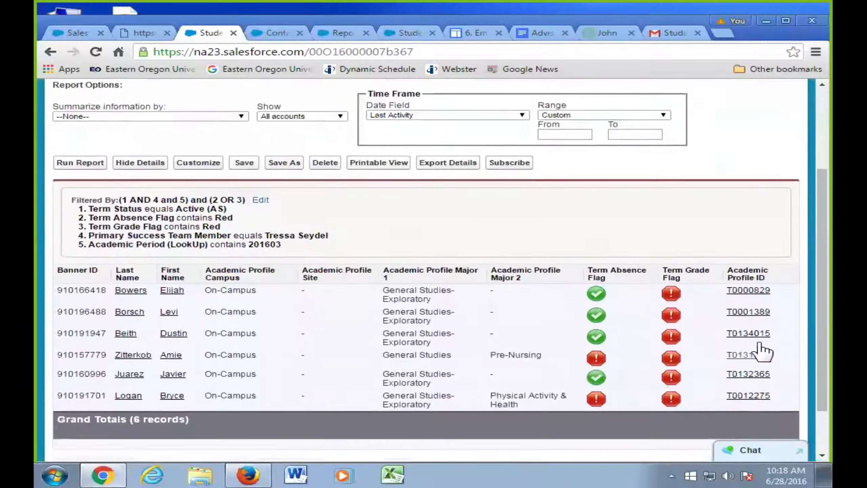
scroll(461, 273, up, 6)
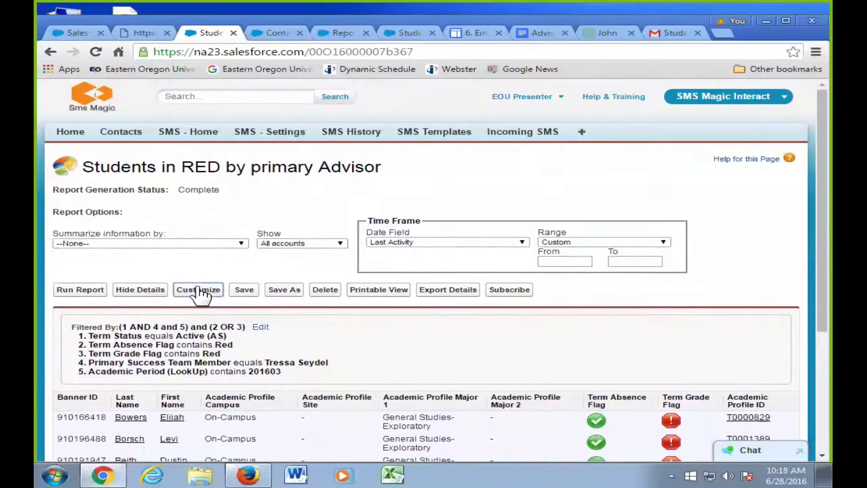
- Reopen the editor, search 'prof', add Academic Profile: ID and rerun the report
click(197, 290)
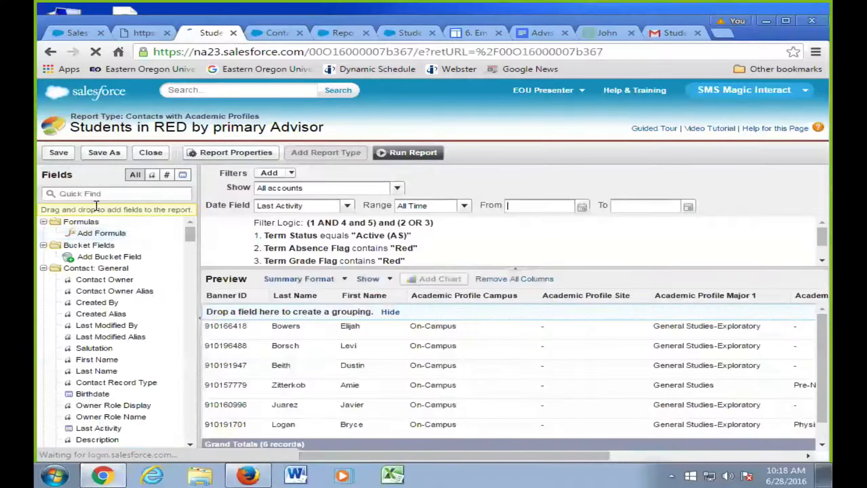
click(97, 196)
text(profile)
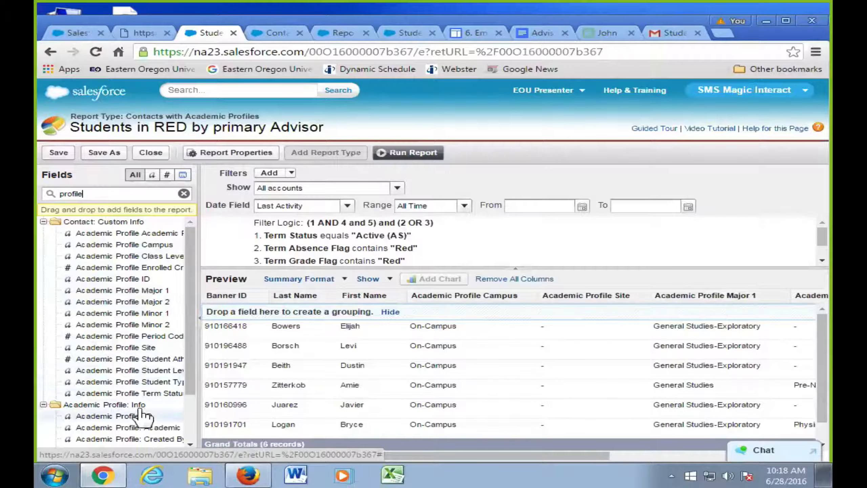
drag(134, 422, 547, 260)
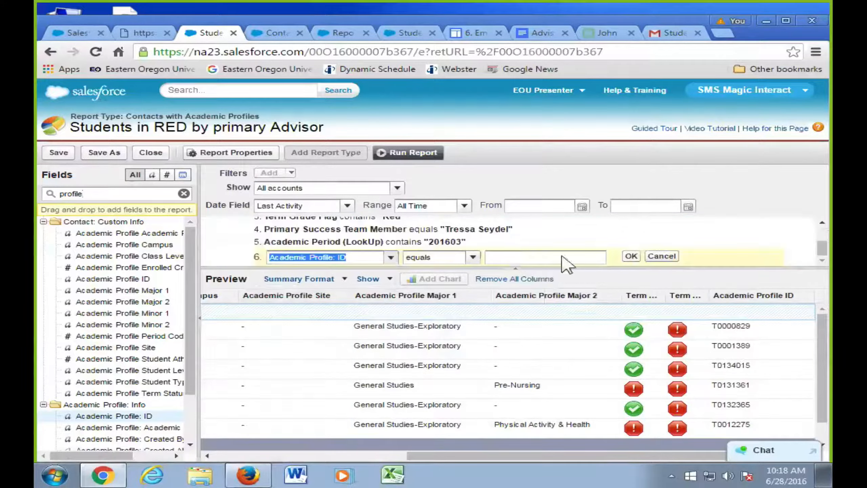
click(427, 155)
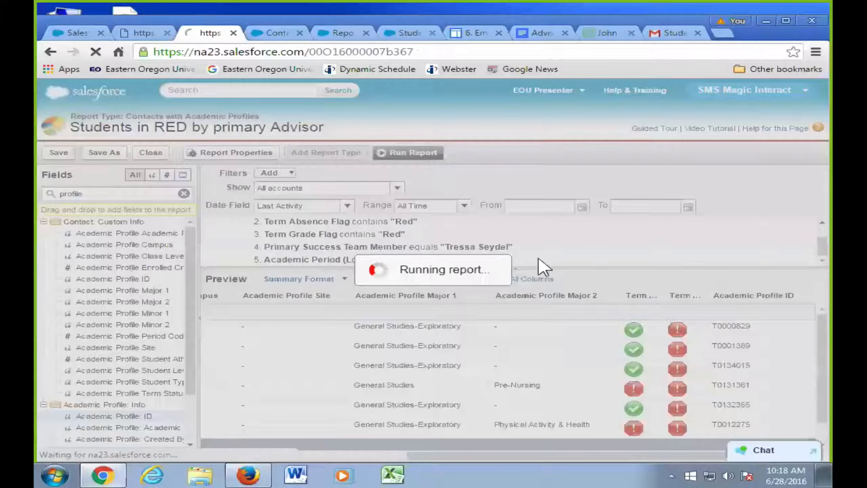
scroll(766, 406, down, 3)
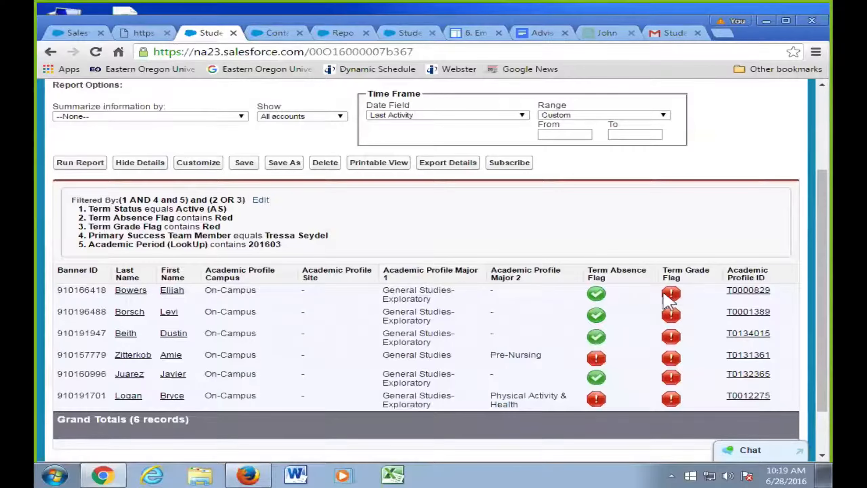
- Open the first student's Academic Profile in a new tab and review its three courses
right_click(747, 291)
click(719, 300)
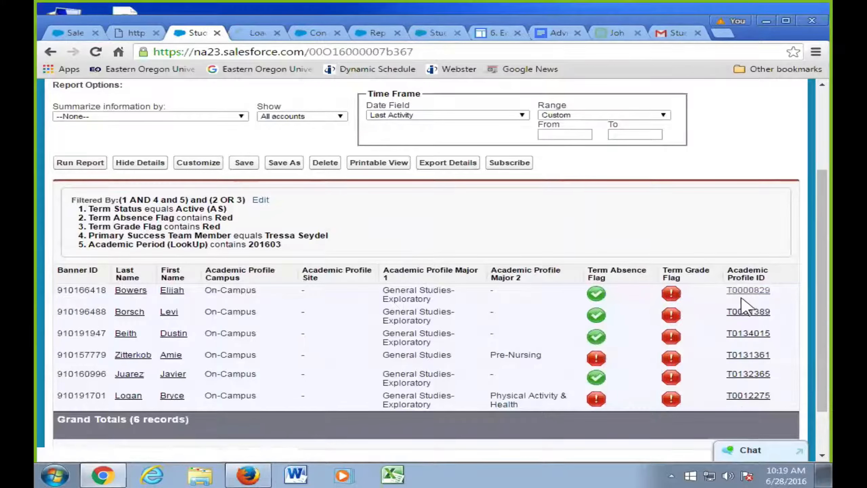
click(251, 33)
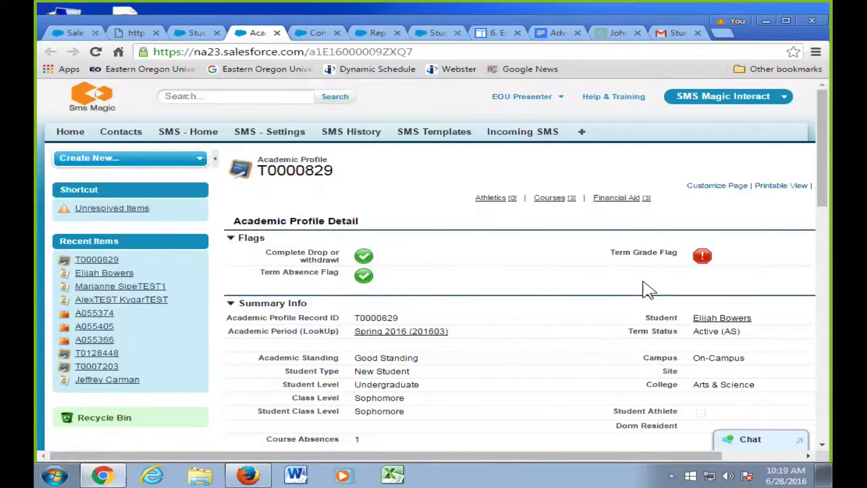
scroll(616, 354, down, 15)
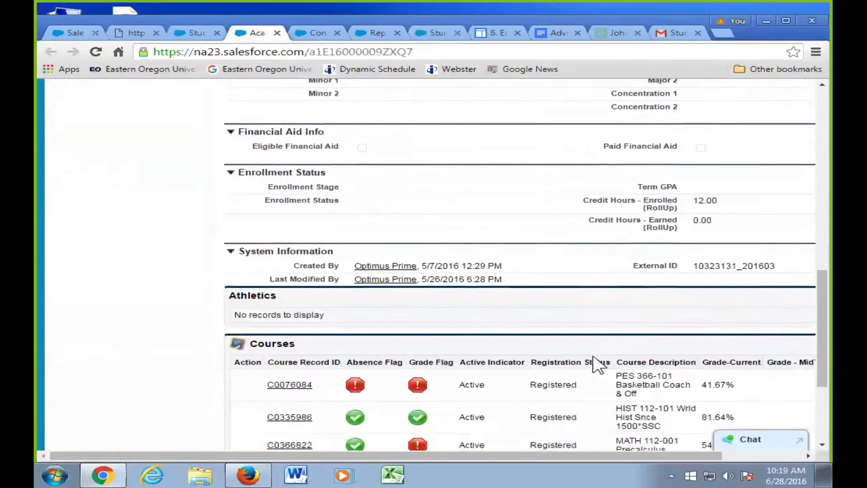
scroll(598, 364, down, 3)
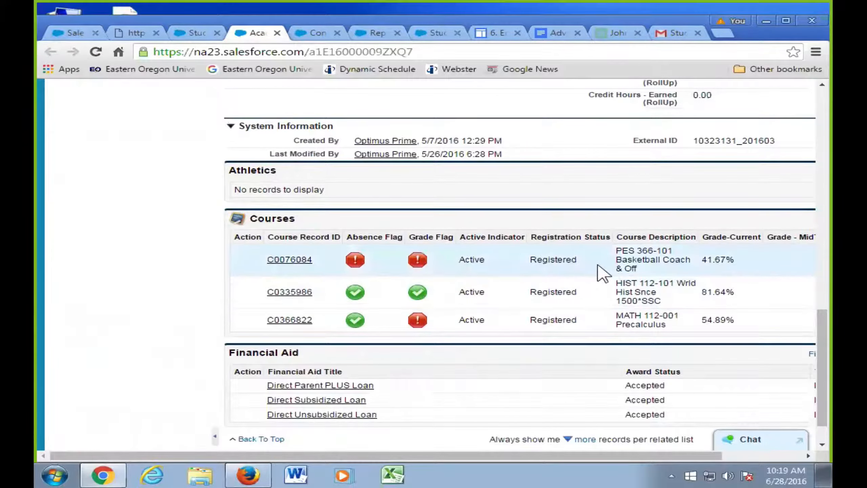
scroll(603, 274, up, 10)
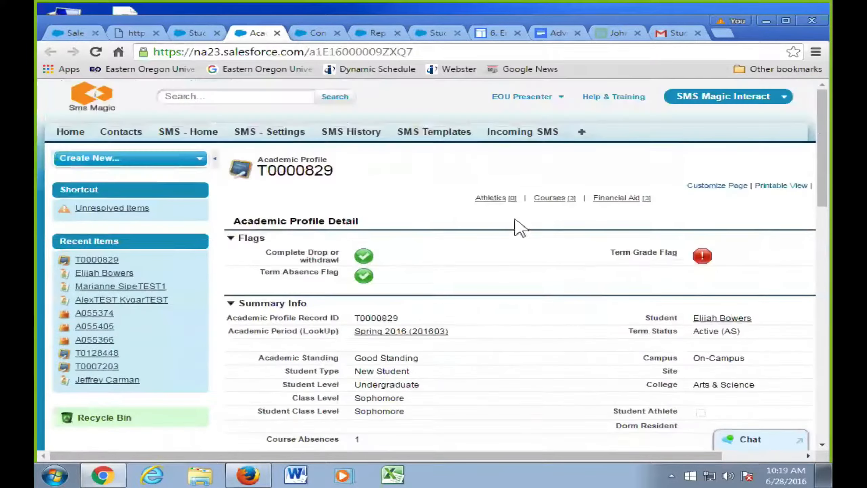
click(142, 33)
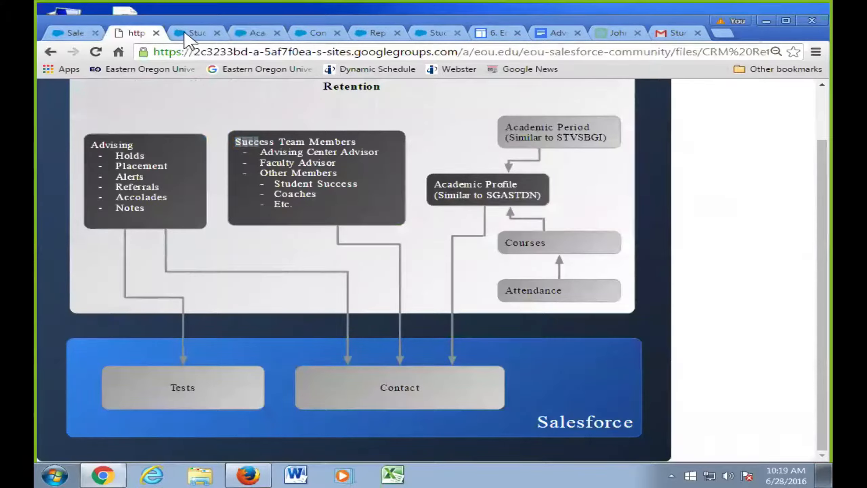
- Switch with Ctrl+Tab back to the report results listing 6 students with Academic Profile IDs
key(ctrl+Tab)
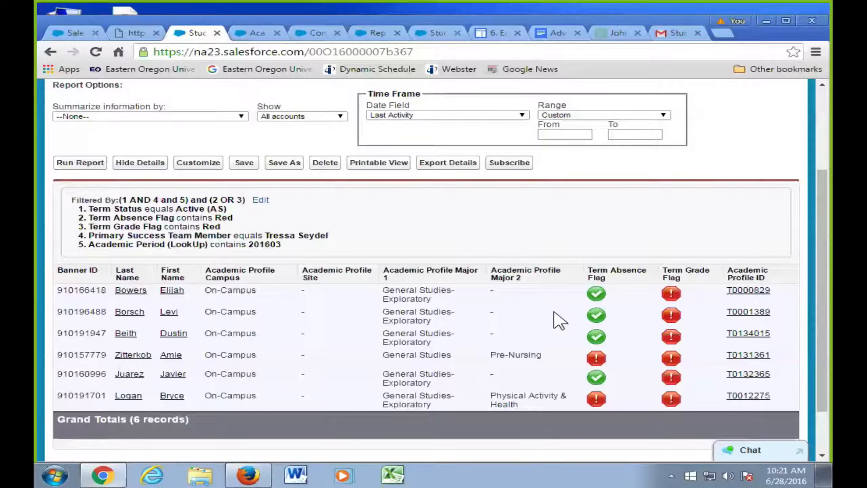
- Customize the report, search 'profile', add the Academic Profile: ID column and run it
click(200, 163)
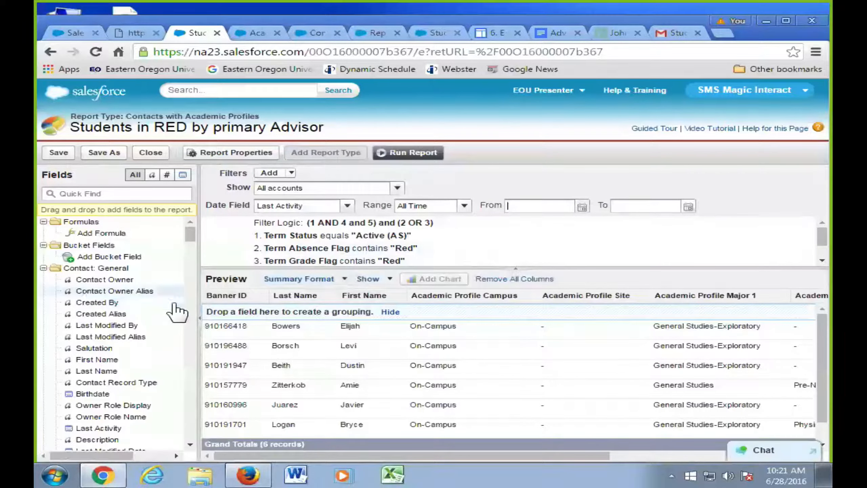
click(120, 194)
text(profile)
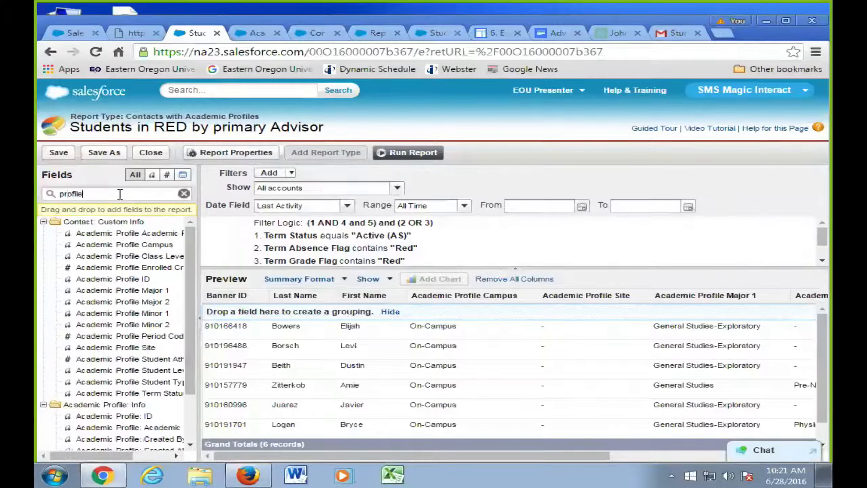
scroll(181, 376, down, 2)
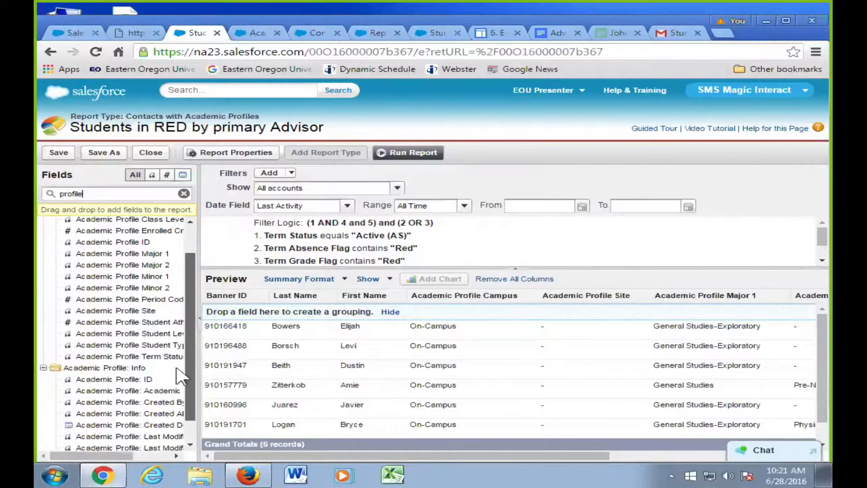
scroll(184, 359, up, 2)
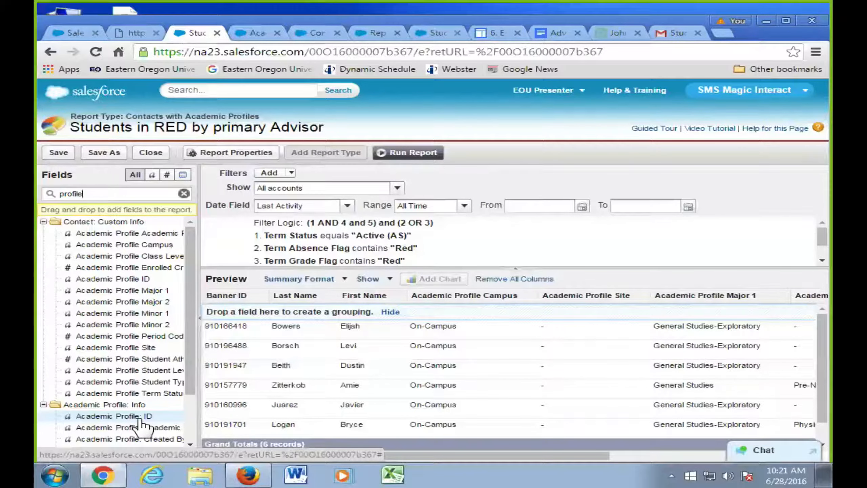
drag(138, 422, 811, 315)
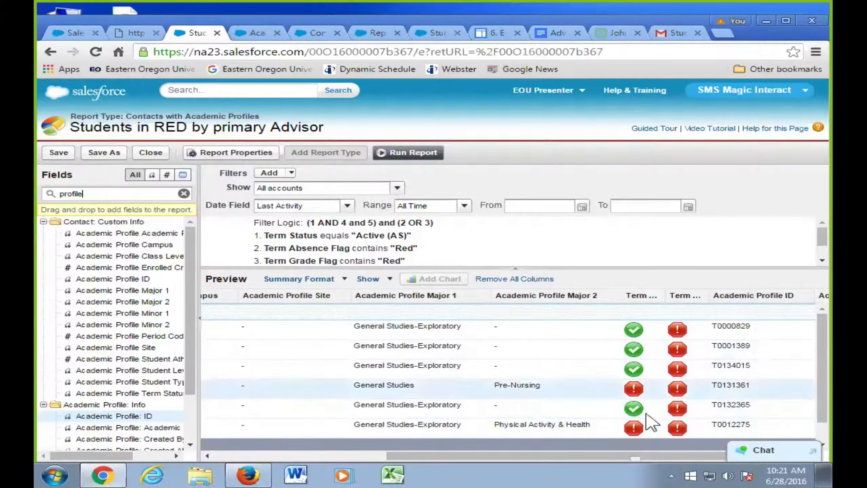
click(420, 154)
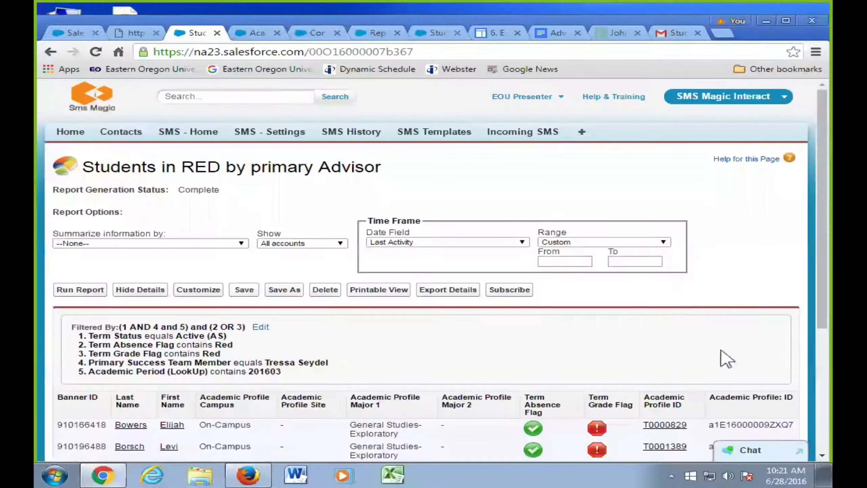
- Copy the first student's Academic Profile ID and load it in the profile tab's address bar
scroll(745, 376, down, 3)
scroll(765, 399, down, 1)
double_click(743, 299)
key(ctrl+c)
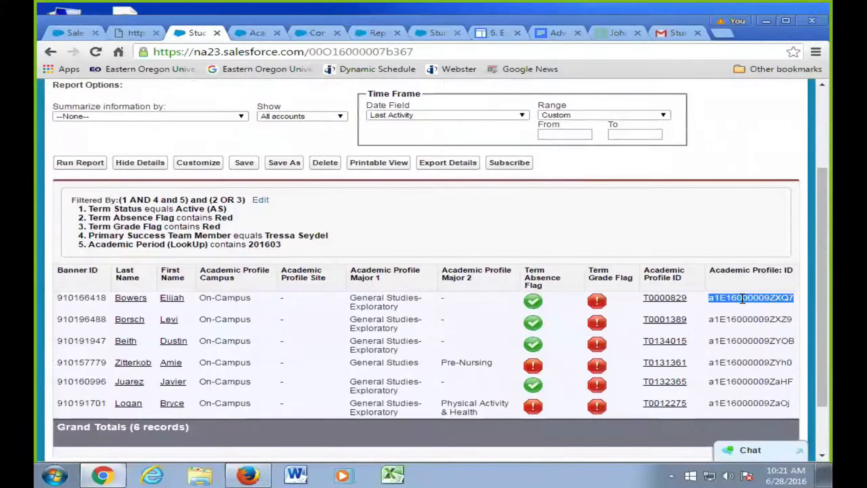
click(260, 33)
double_click(359, 53)
key(ctrl+v)
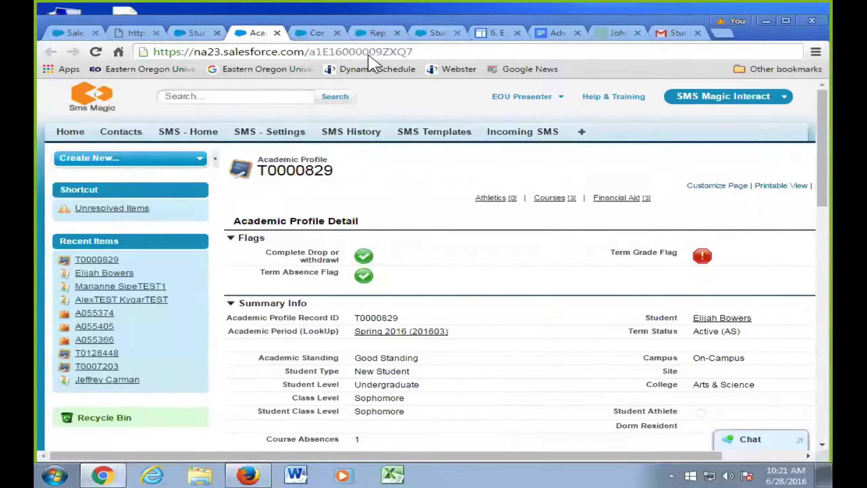
key(Return)
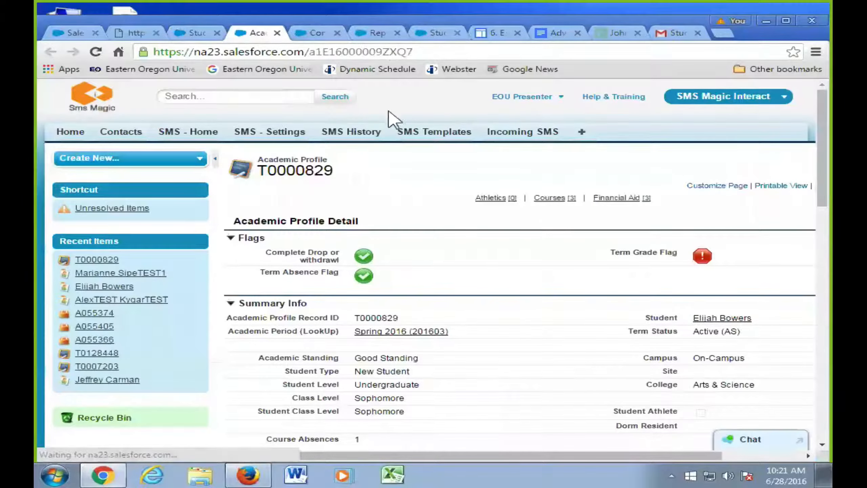
- Cycle through the home and diagram tabs back to the report and reopen it for editing
click(86, 32)
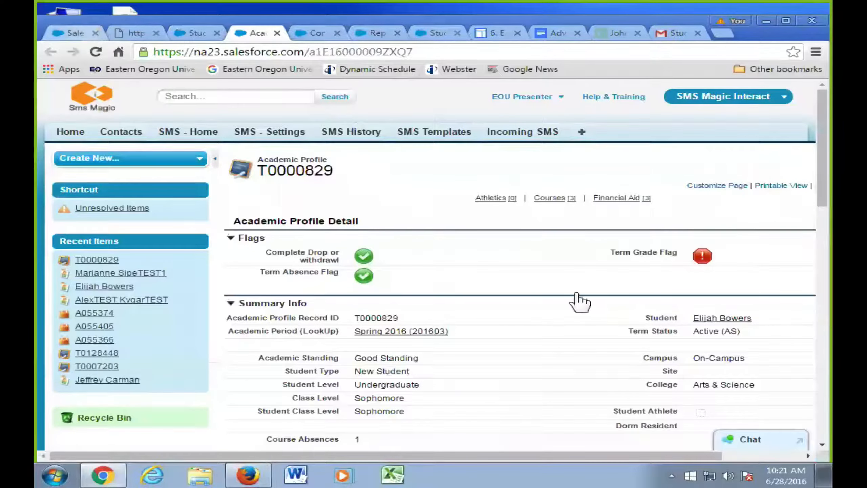
key(ctrl+Tab)
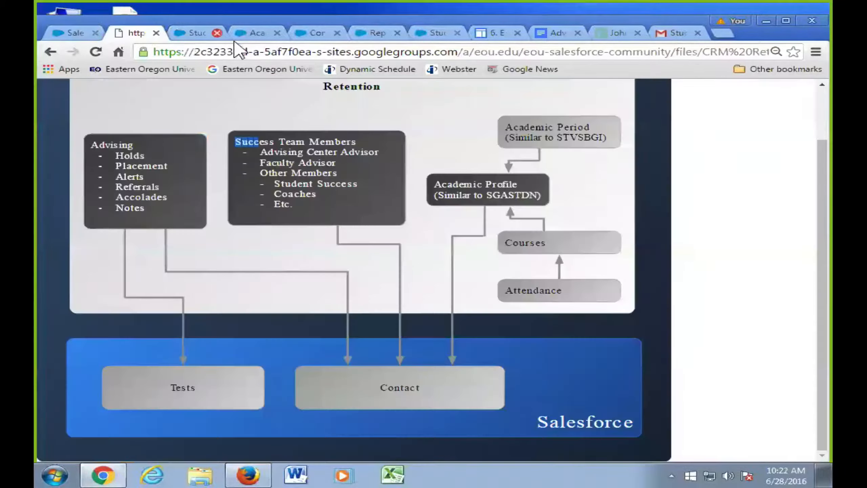
key(ctrl+Tab)
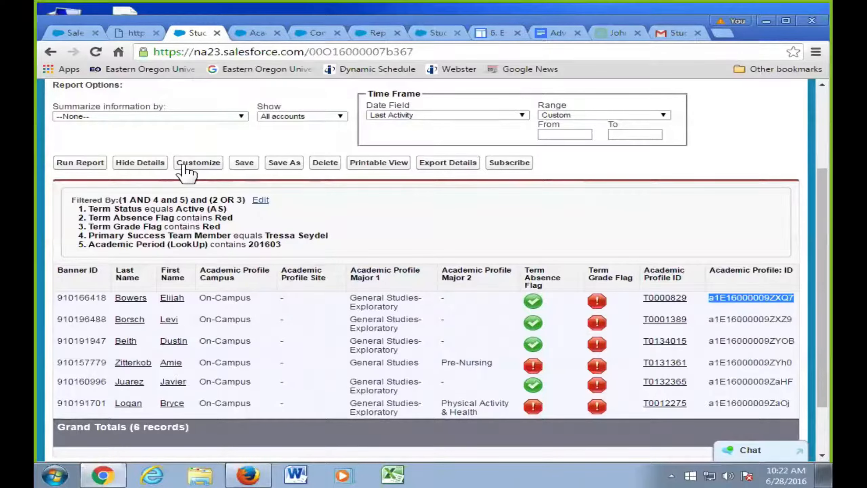
click(195, 164)
- Search 'profile', widen the field list, add Academic Profile Record ID and rerun the report
click(116, 194)
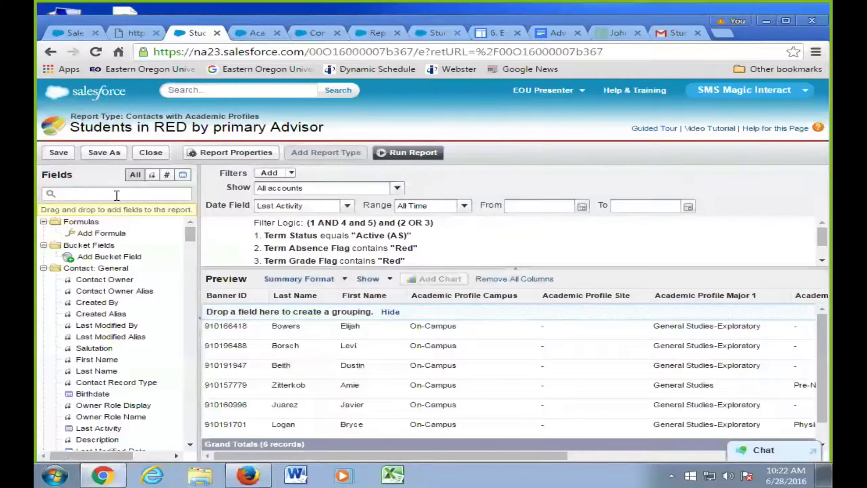
text(profile)
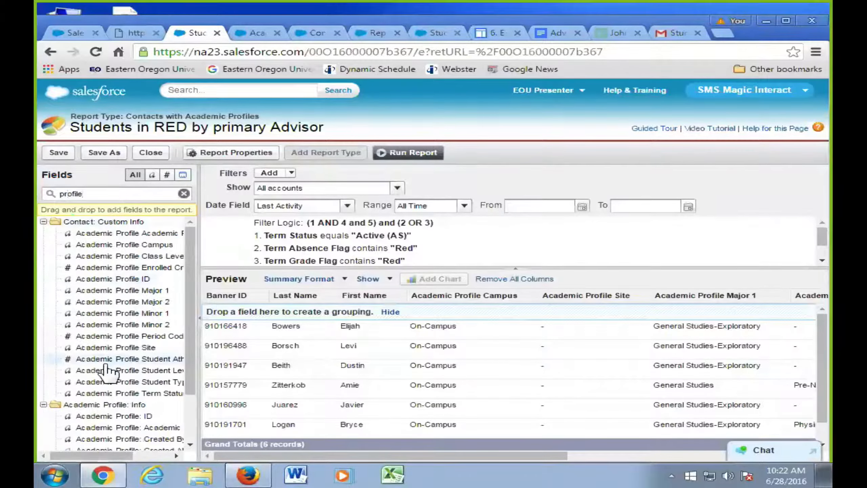
scroll(158, 408, down, 2)
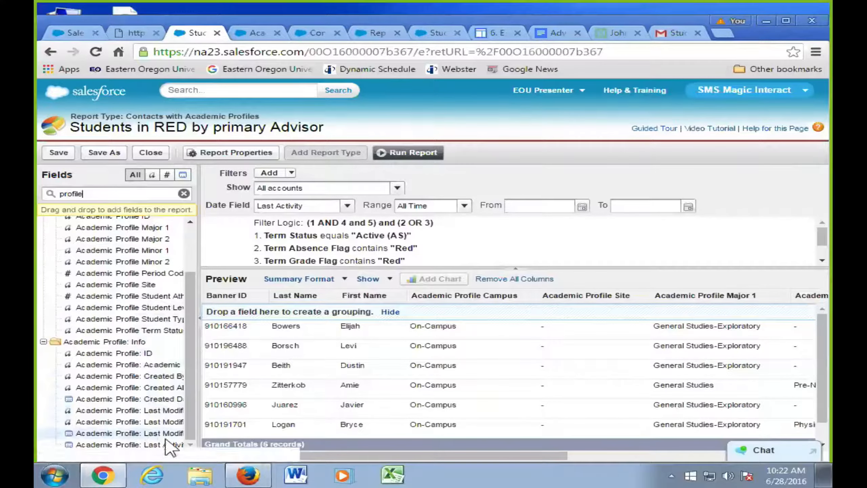
drag(200, 415, 290, 415)
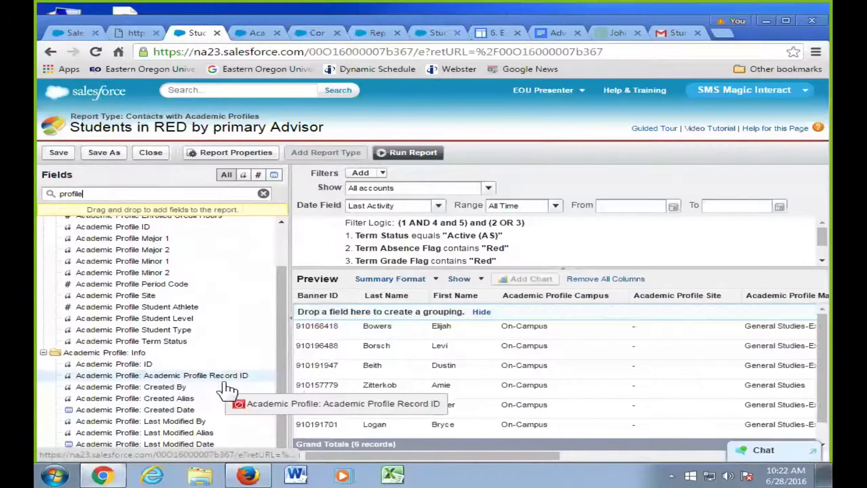
drag(225, 384, 649, 309)
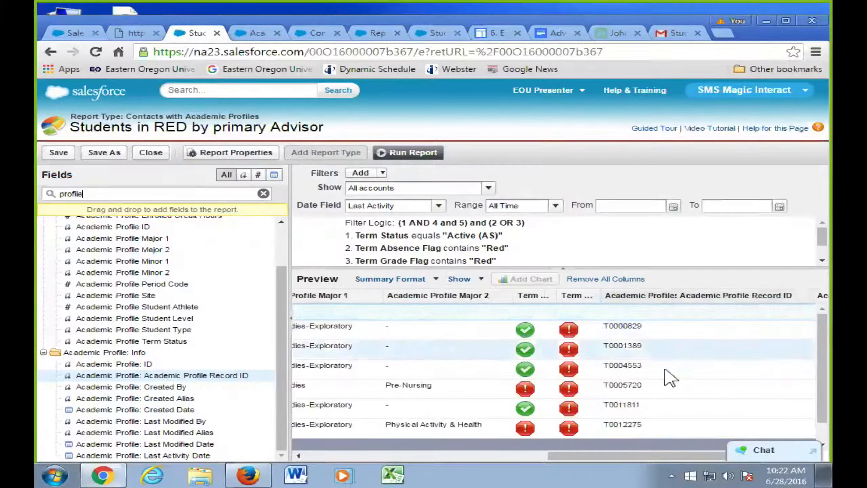
drag(548, 457, 642, 455)
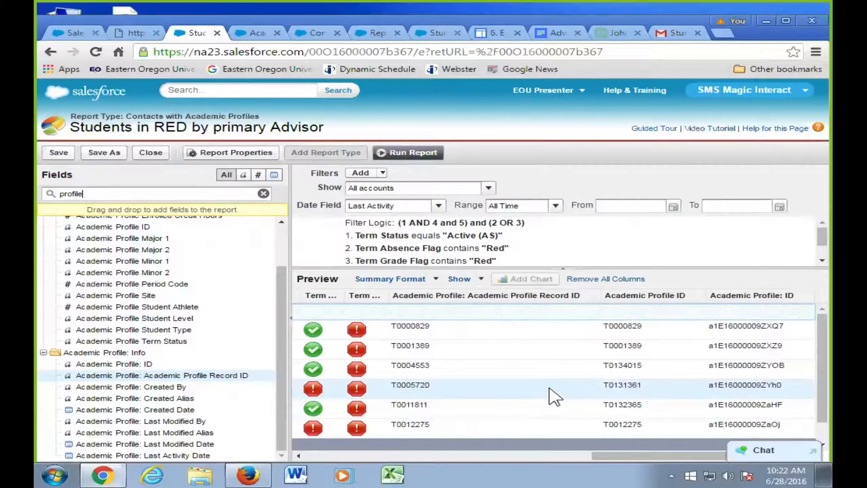
click(414, 153)
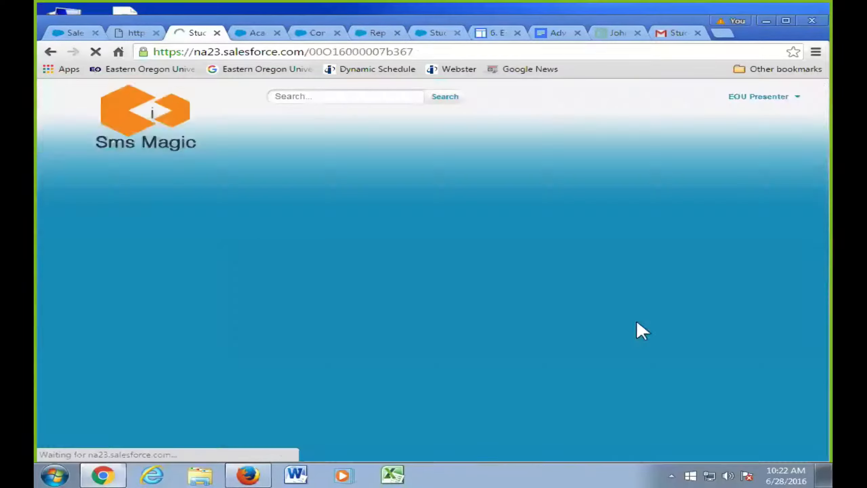
scroll(681, 369, down, 3)
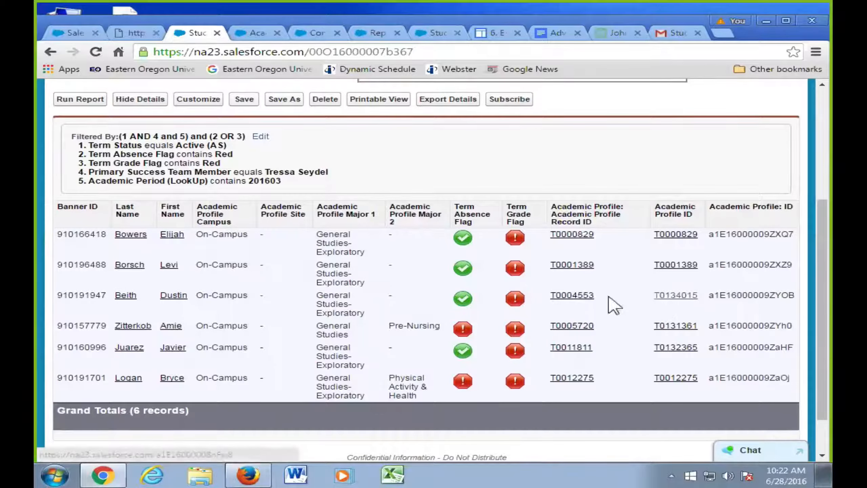
middle_click(678, 296)
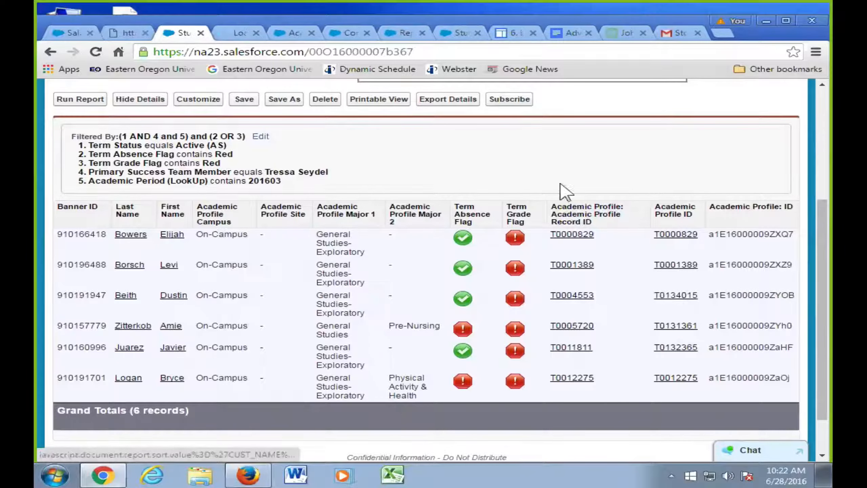
key(ctrl+Tab)
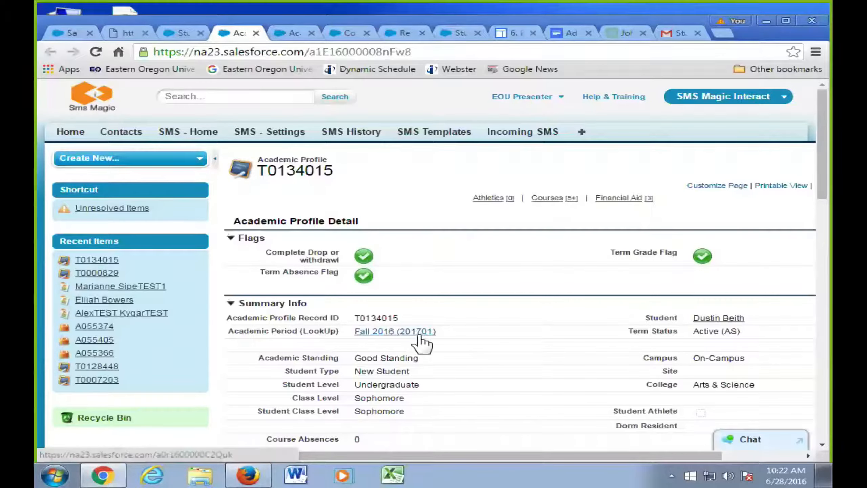
mouse_move(417, 337)
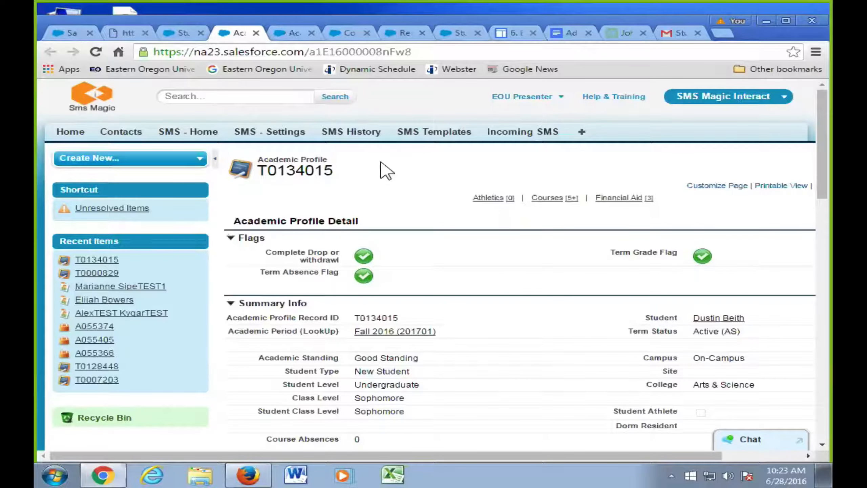
click(71, 34)
click(134, 33)
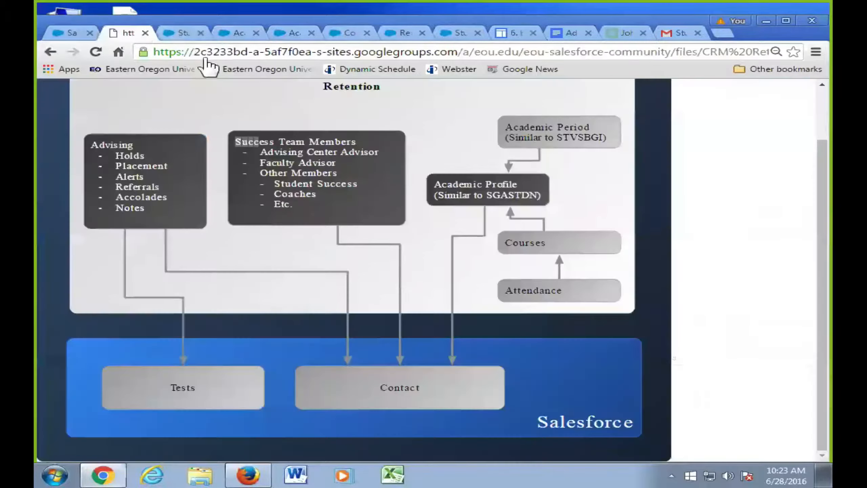
- Copy the first student's Academic Profile ID and paste it into the profile tab's address to load it
key(ctrl+Tab)
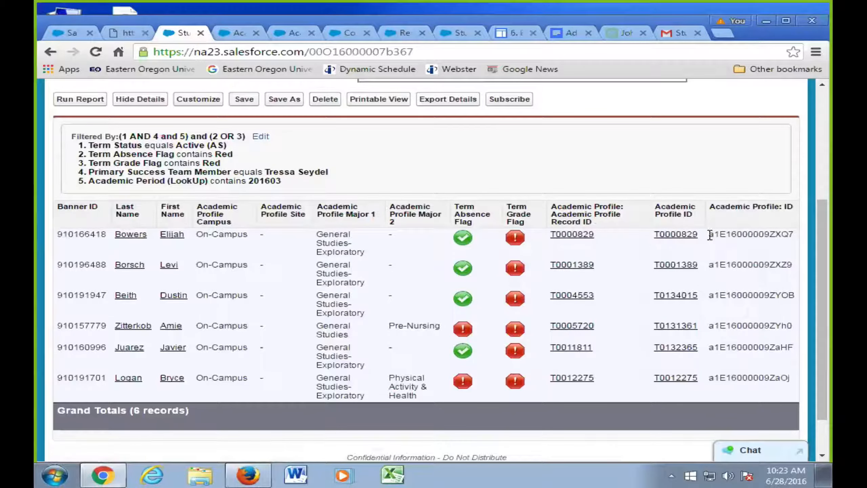
drag(708, 236, 796, 235)
key(ctrl+c)
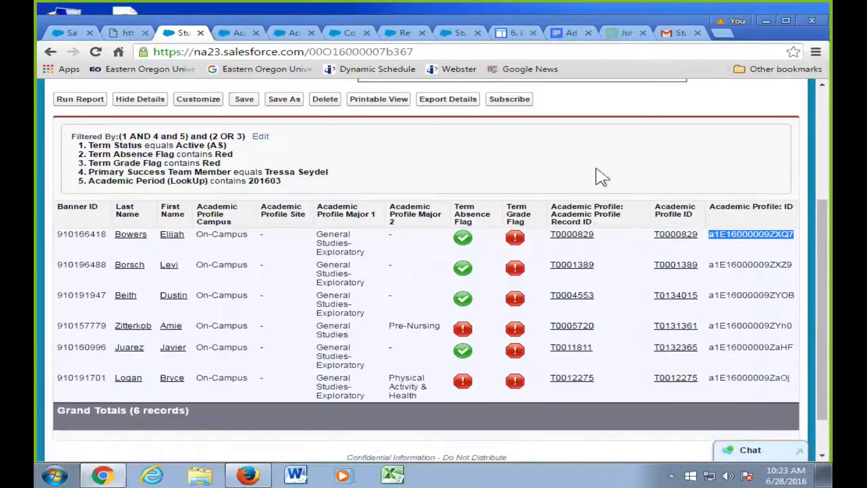
click(227, 34)
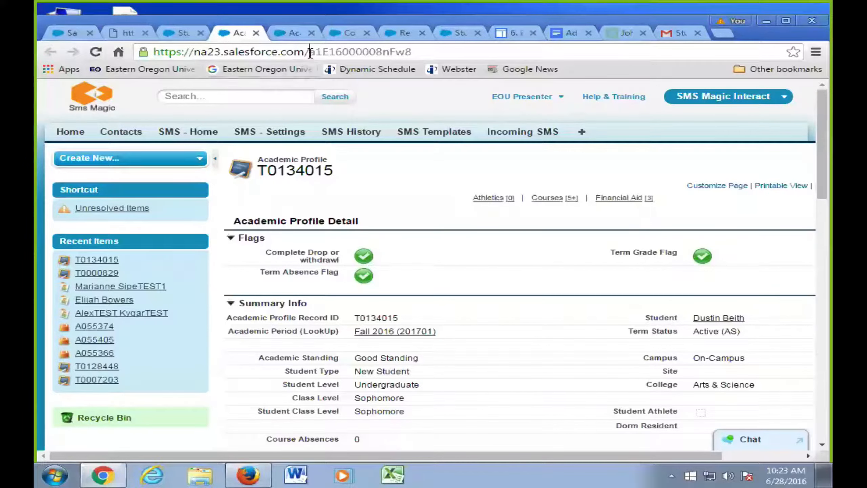
drag(310, 51, 423, 53)
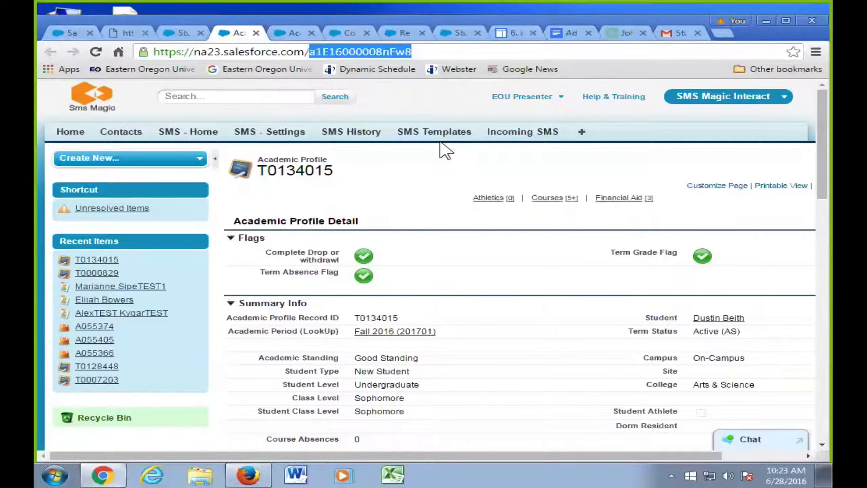
key(BackSpace)
key(ctrl+v)
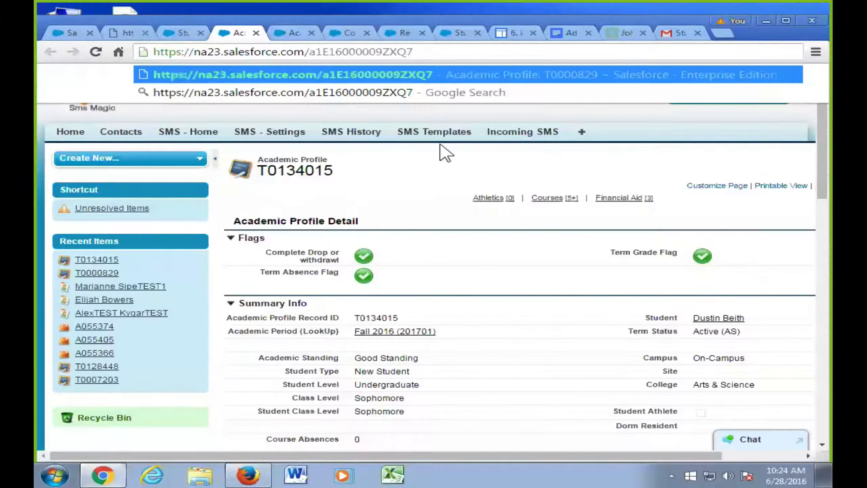
key(Return)
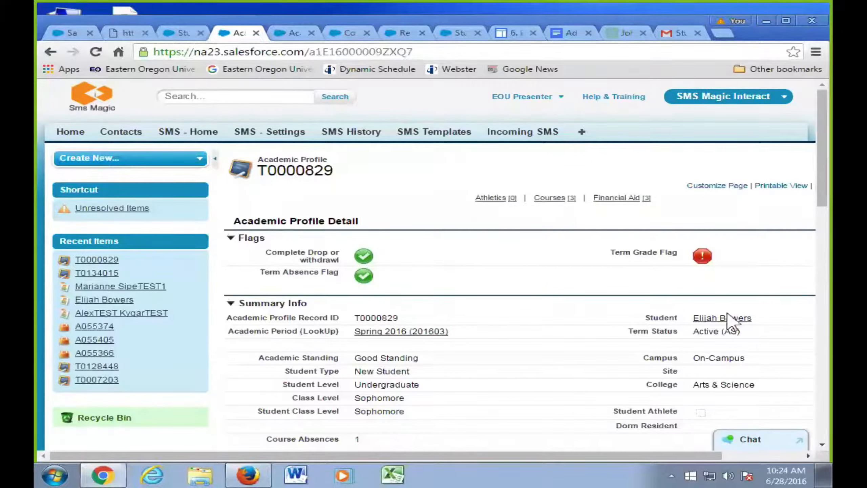
scroll(575, 339, down, 4)
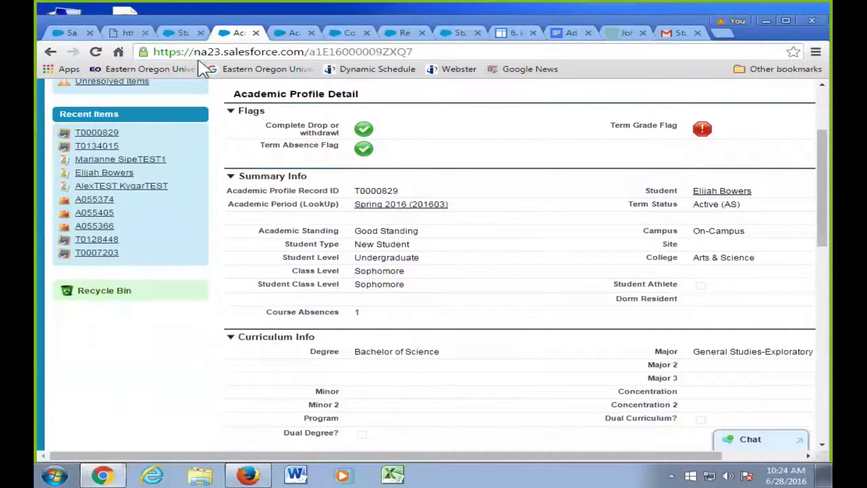
click(311, 33)
click(311, 33)
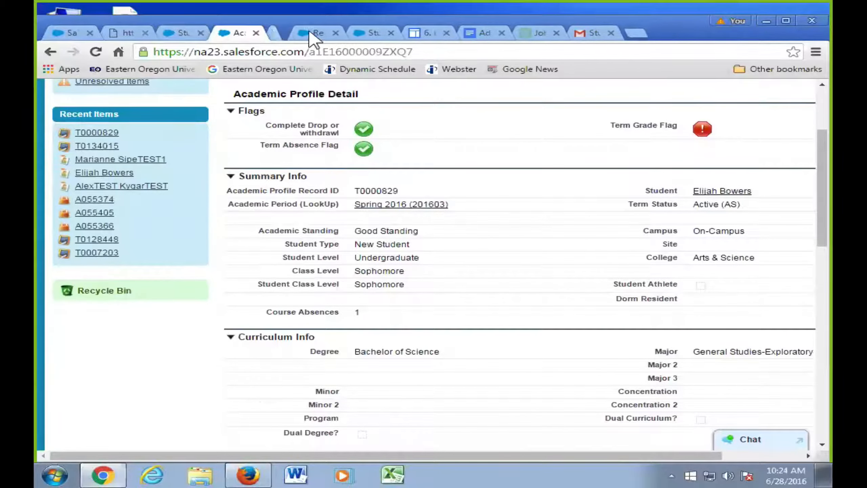
click(312, 33)
click(311, 33)
click(191, 33)
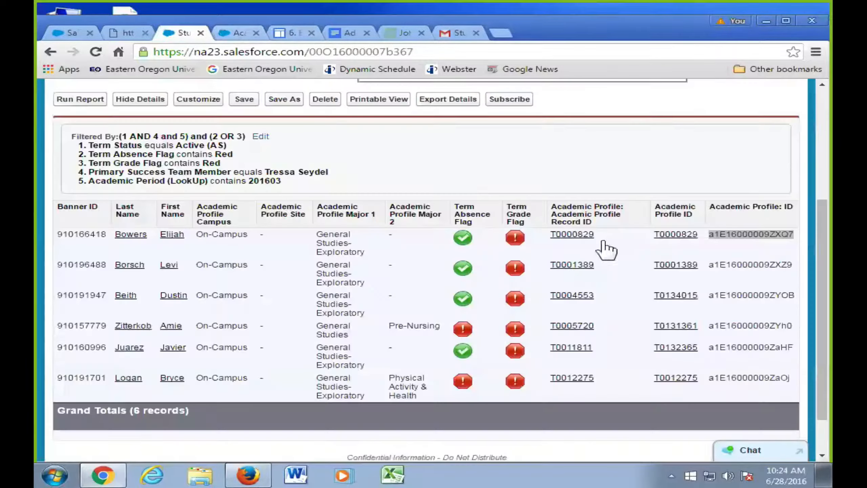
click(302, 34)
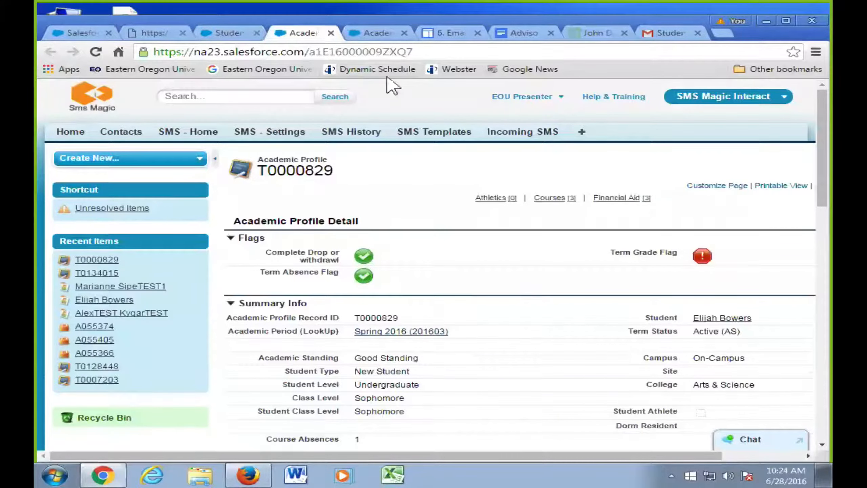
key(ctrl+Tab)
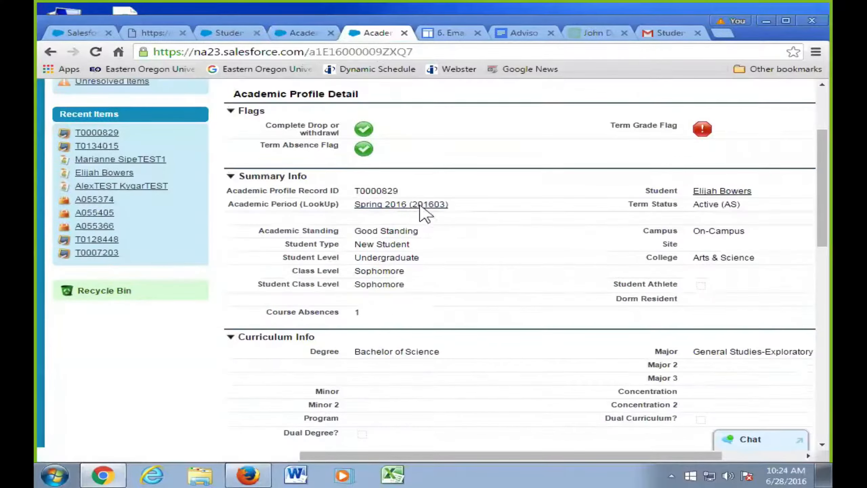
click(81, 34)
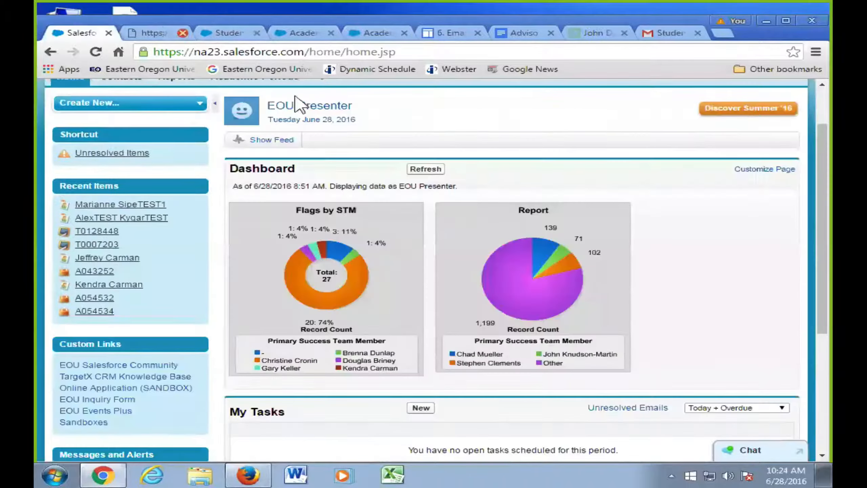
click(159, 34)
key(ctrl+Tab)
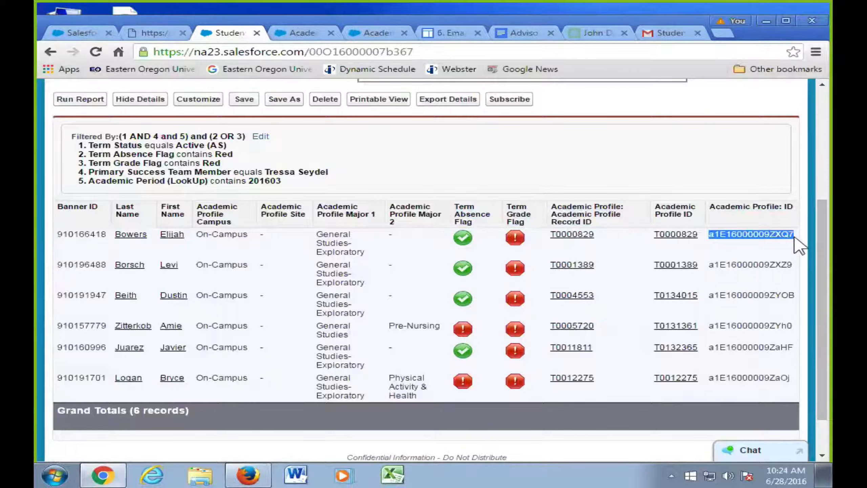
drag(793, 235, 719, 235)
click(711, 235)
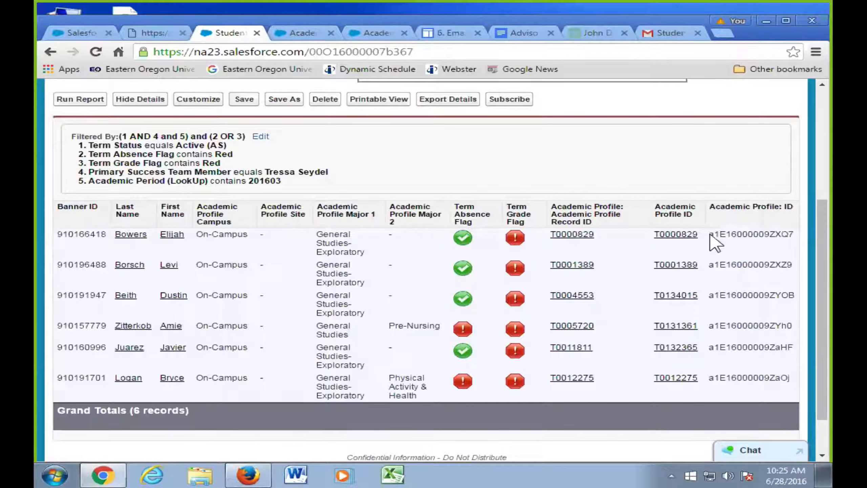
drag(710, 235, 782, 235)
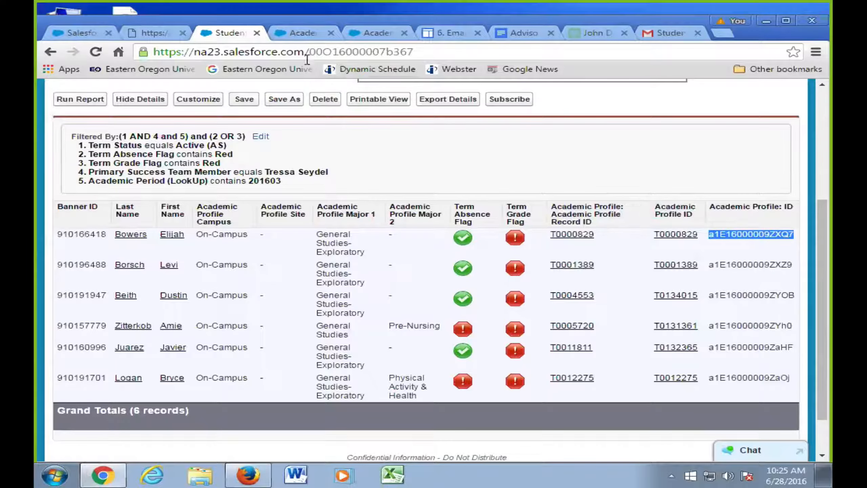
click(299, 36)
drag(311, 52, 403, 61)
key(ctrl+c)
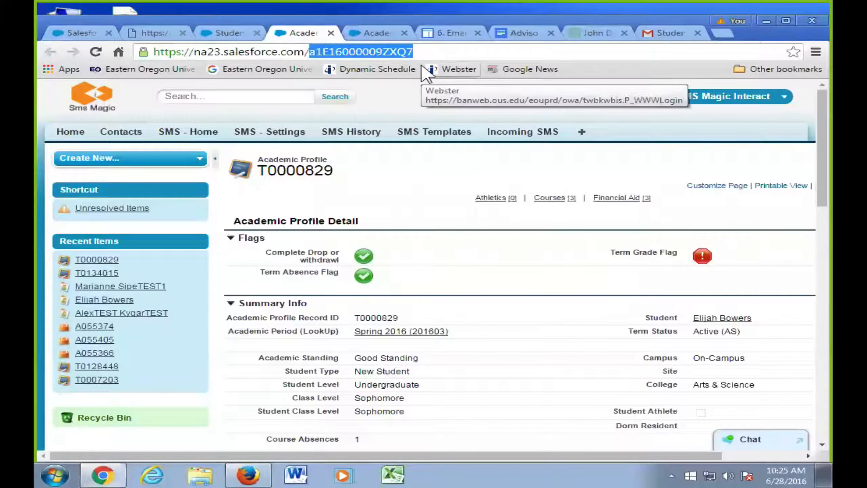
key(BackSpace)
key(ctrl+v)
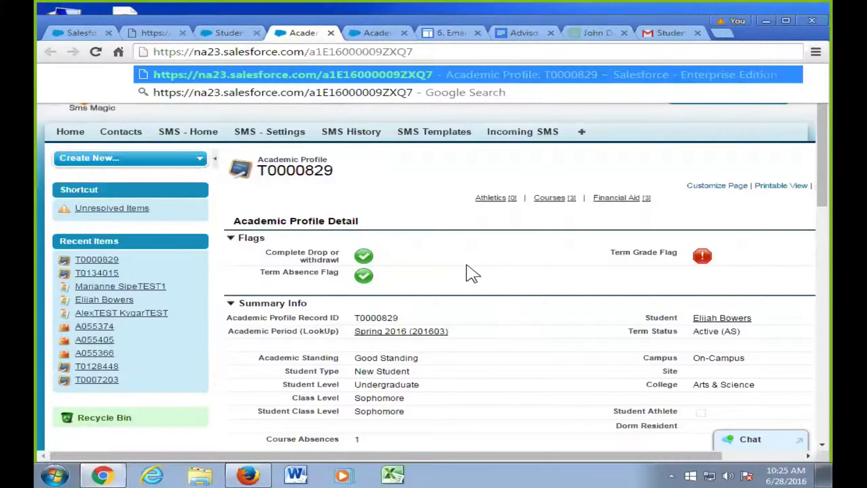
click(78, 33)
click(227, 33)
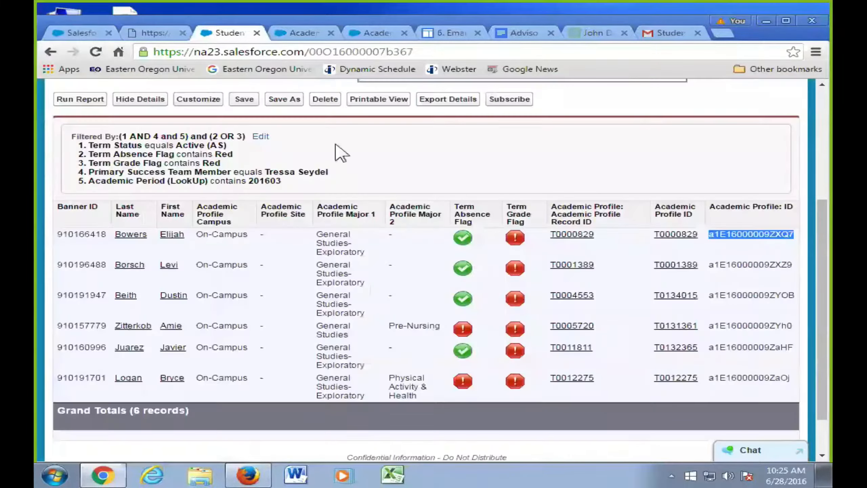
scroll(287, 220, up, 5)
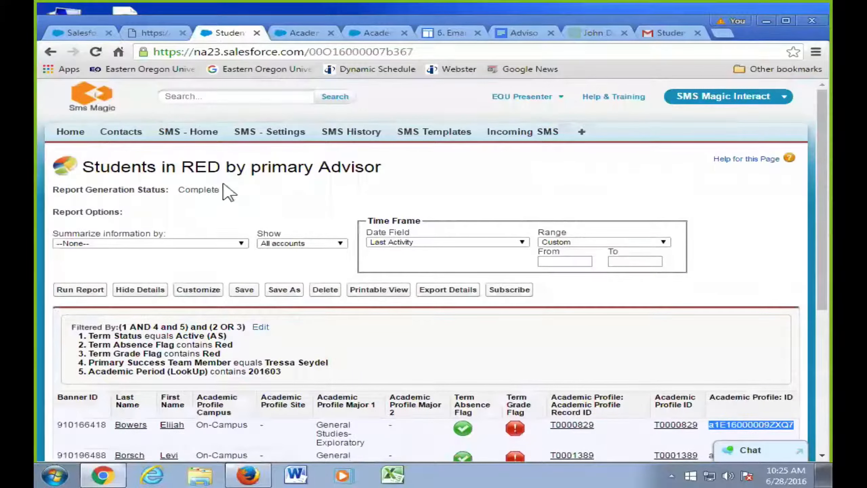
drag(150, 167, 341, 171)
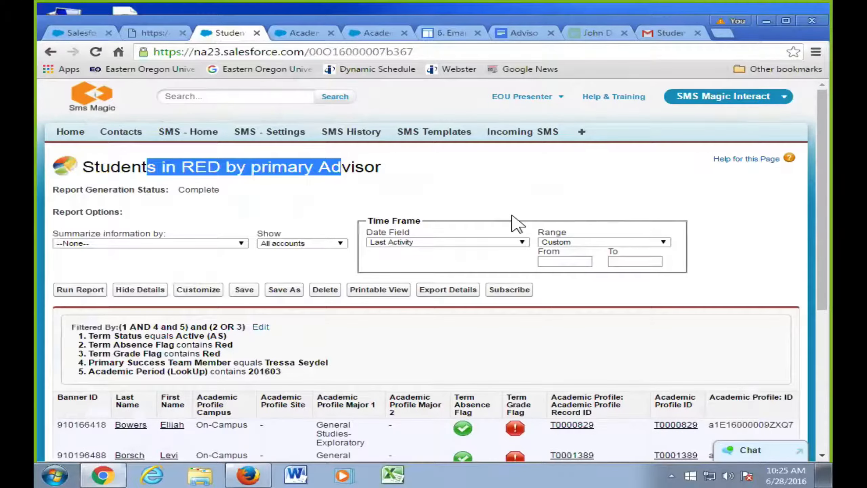
scroll(557, 310, down, 7)
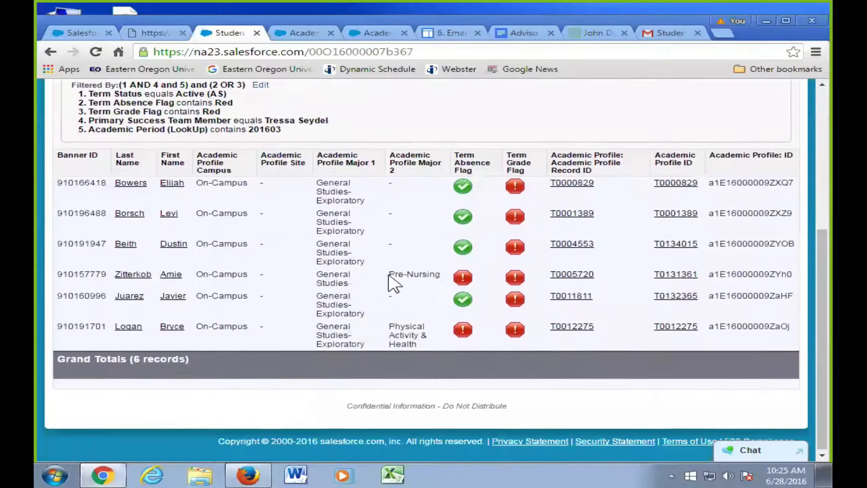
scroll(389, 276, up, 5)
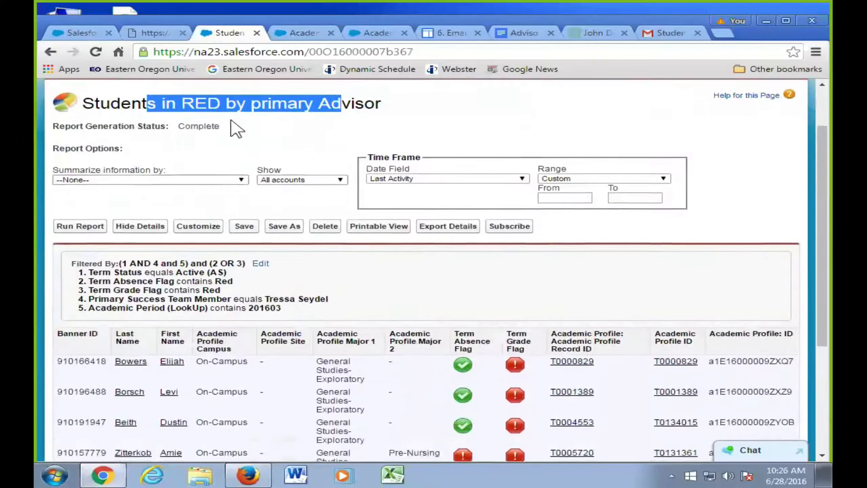
scroll(227, 128, up, 2)
- Switch to the Retention app and open its Reports & Dashboards page
click(731, 96)
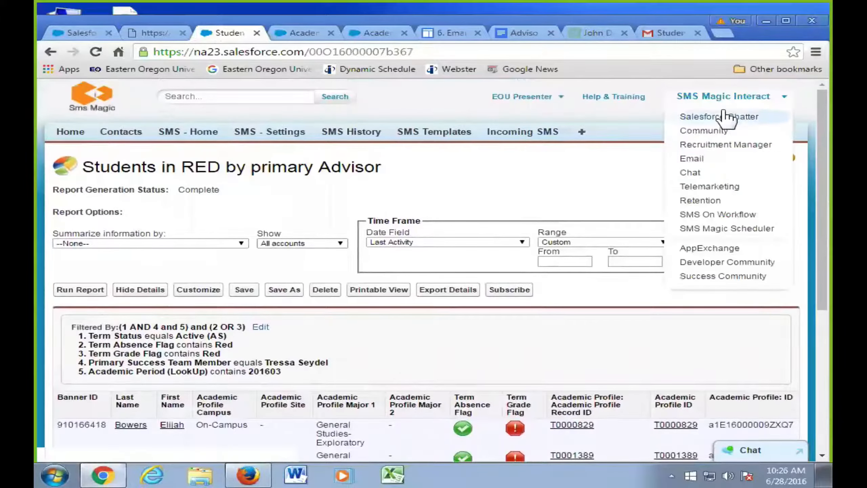
click(717, 200)
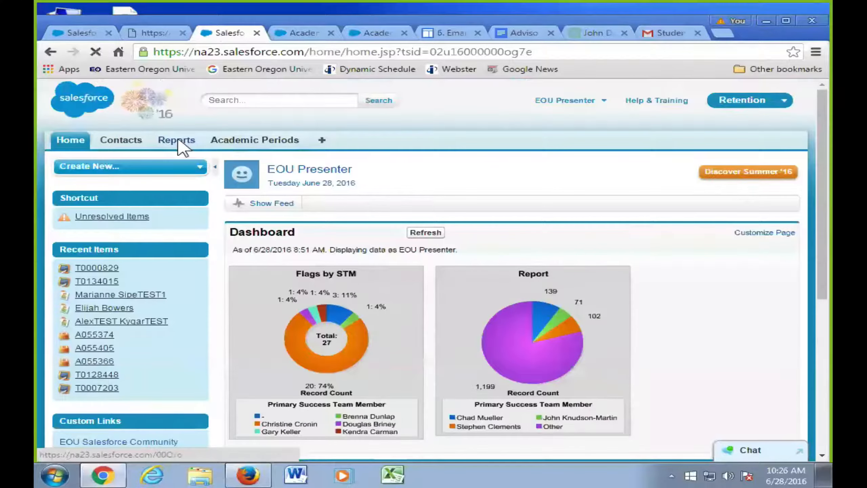
click(176, 141)
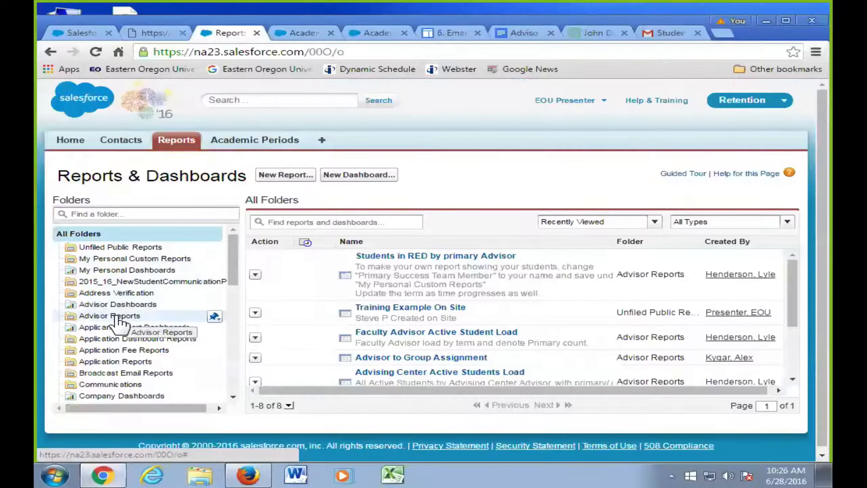
- Pin Advisor Reports to the top, then open its My Primary Advisees with holds report
click(215, 317)
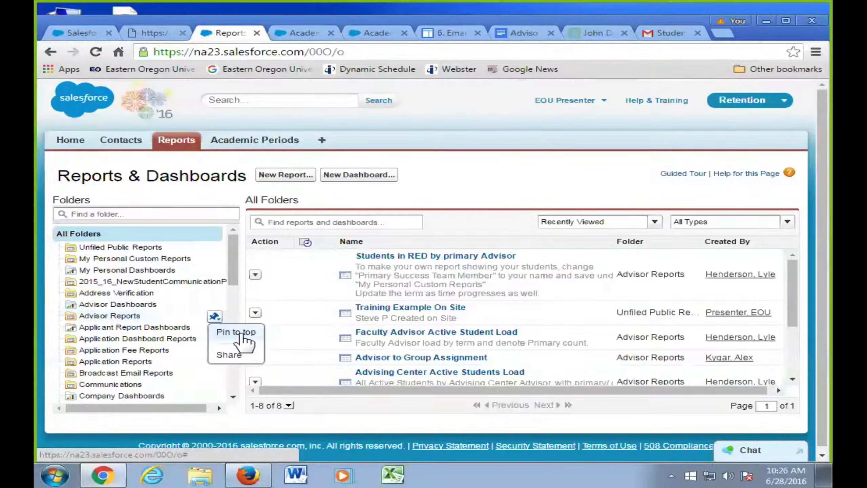
click(236, 332)
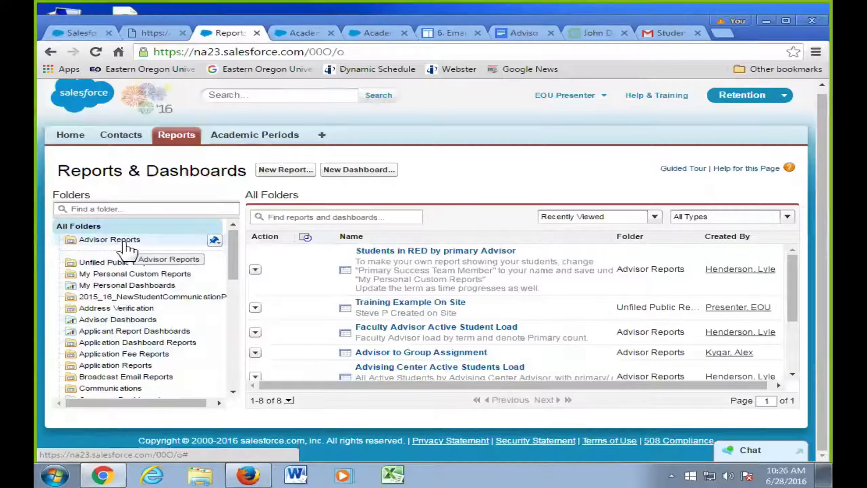
click(116, 241)
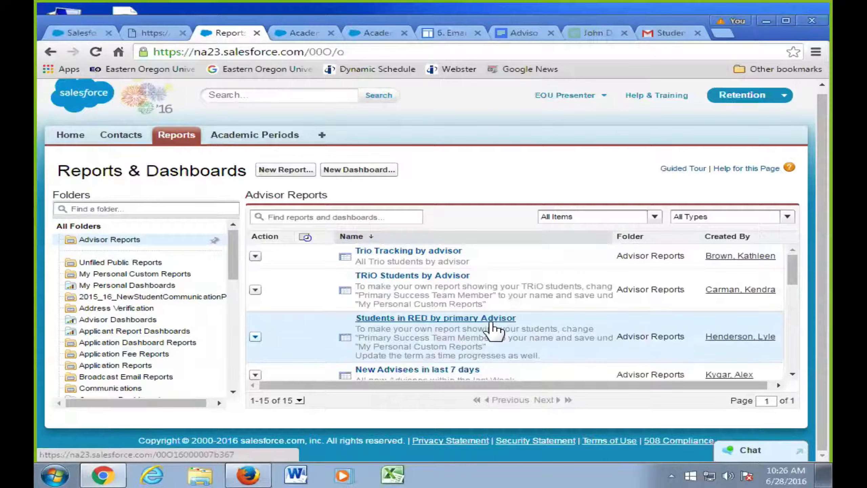
scroll(570, 342, down, 4)
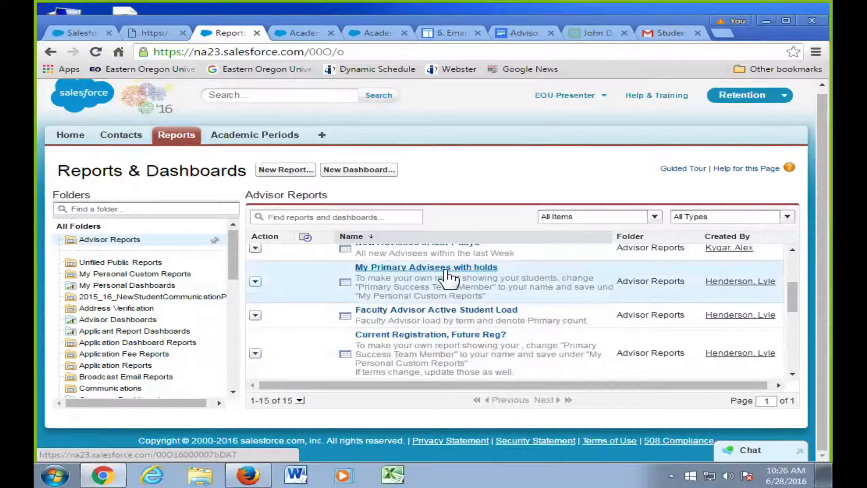
click(445, 270)
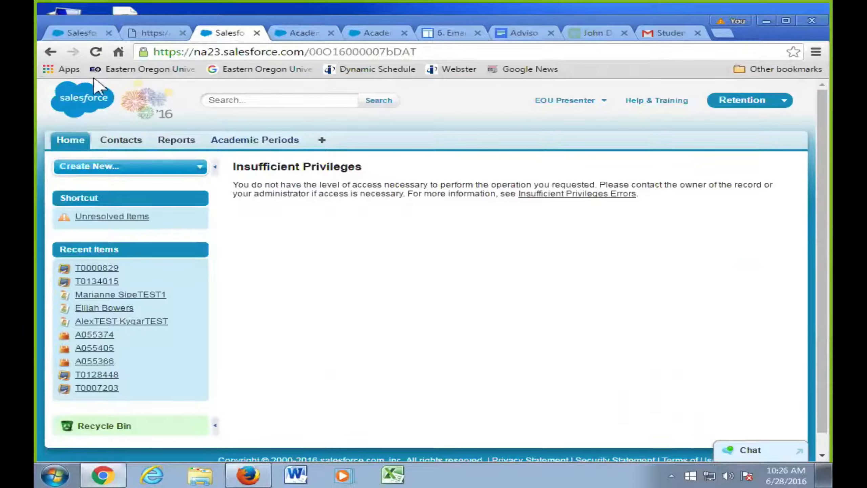
- Retry the My Primary Advisees with holds report, then return to the Advisor Reports list
click(51, 52)
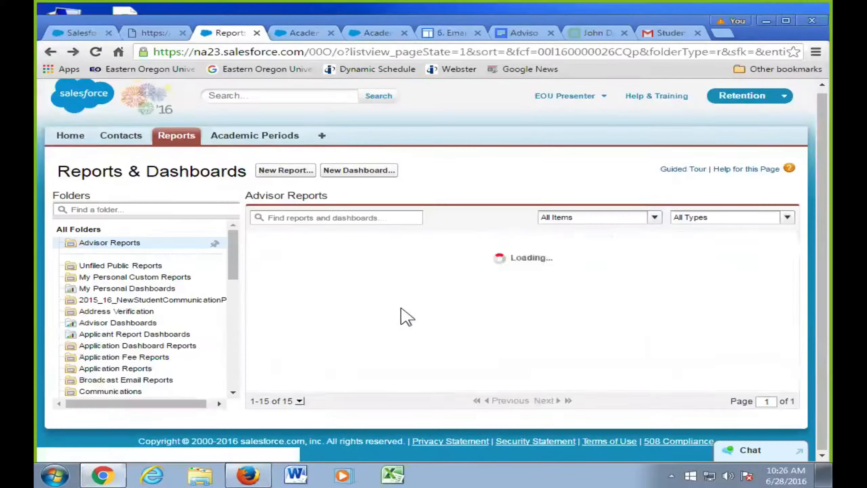
scroll(477, 323, down, 2)
scroll(476, 323, down, 2)
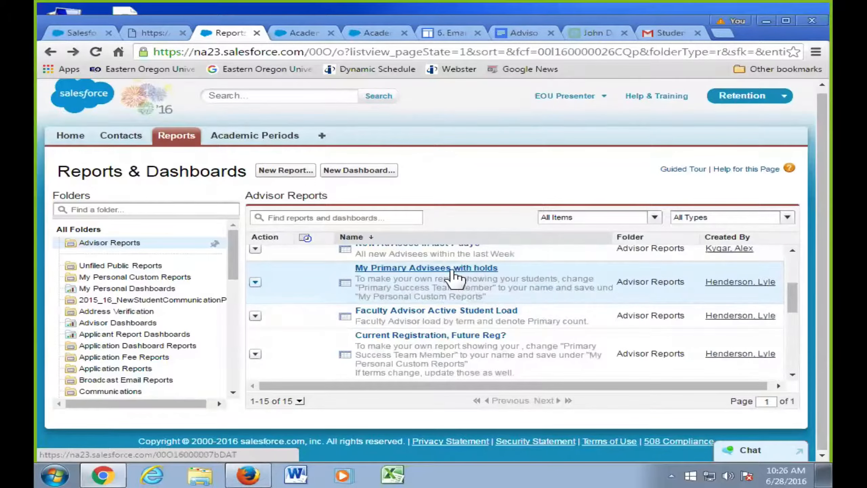
click(452, 270)
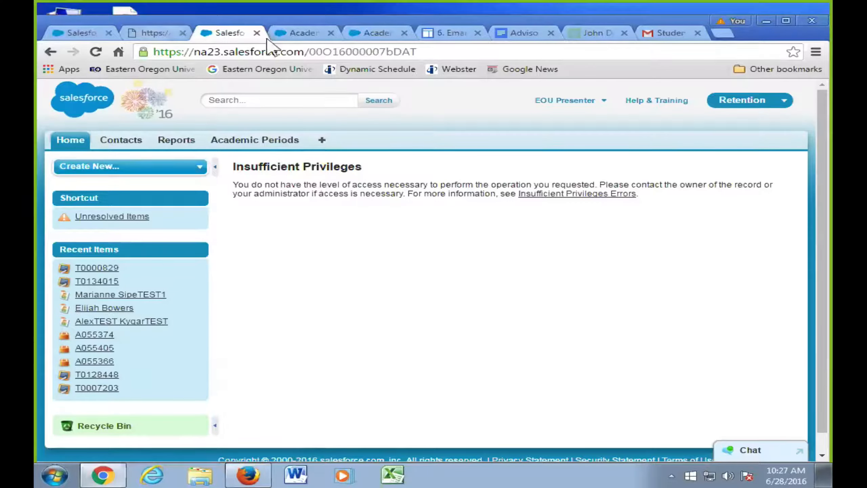
click(50, 51)
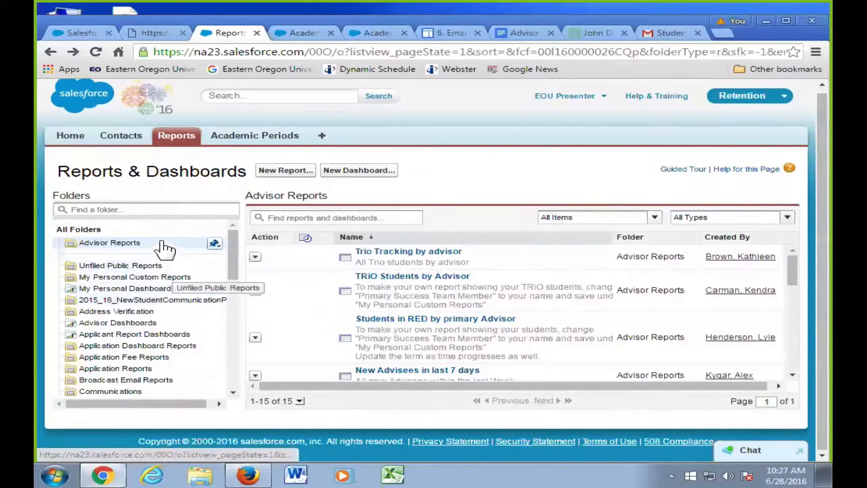
scroll(491, 343, down, 4)
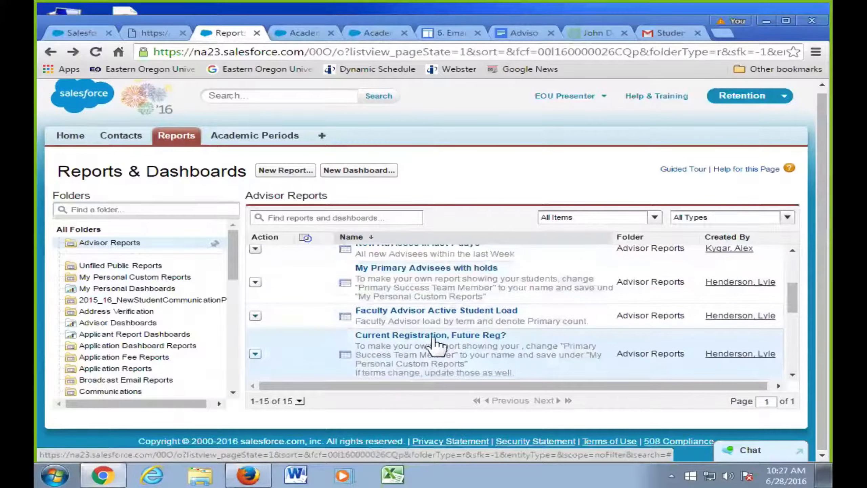
click(410, 339)
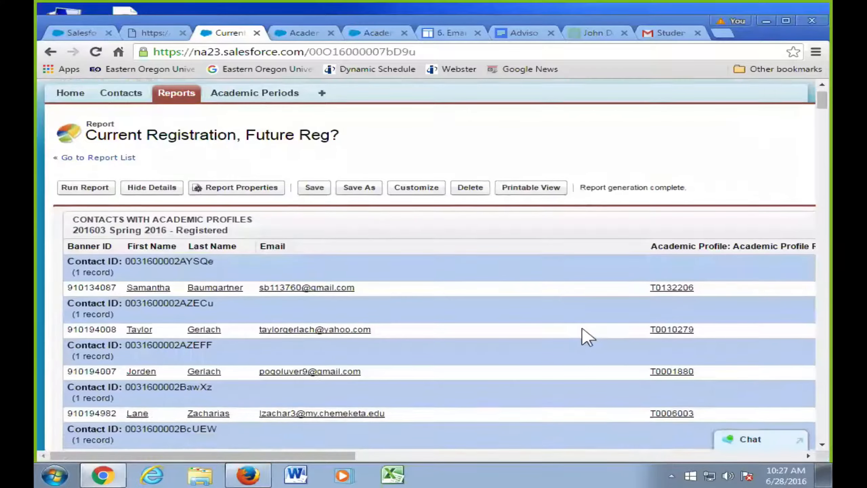
scroll(519, 382, down, 3)
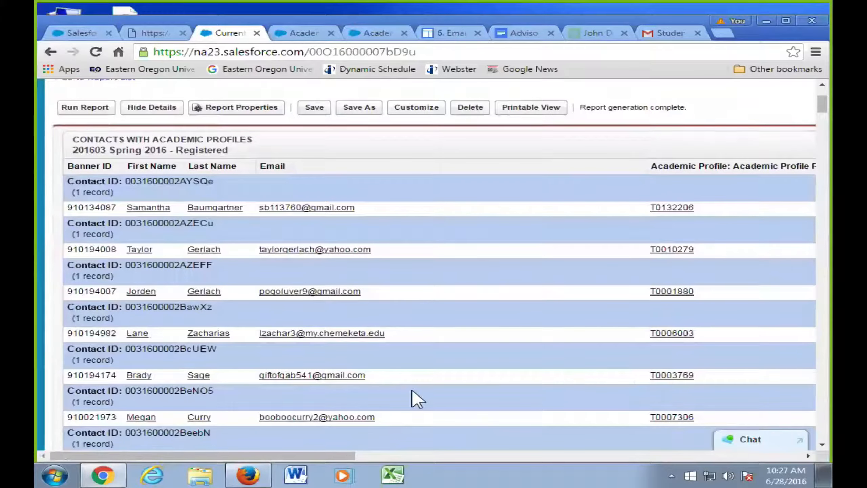
key(ctrl+minus)
key(ctrl+minus)
key(ctrl+minus)
key(ctrl+minus)
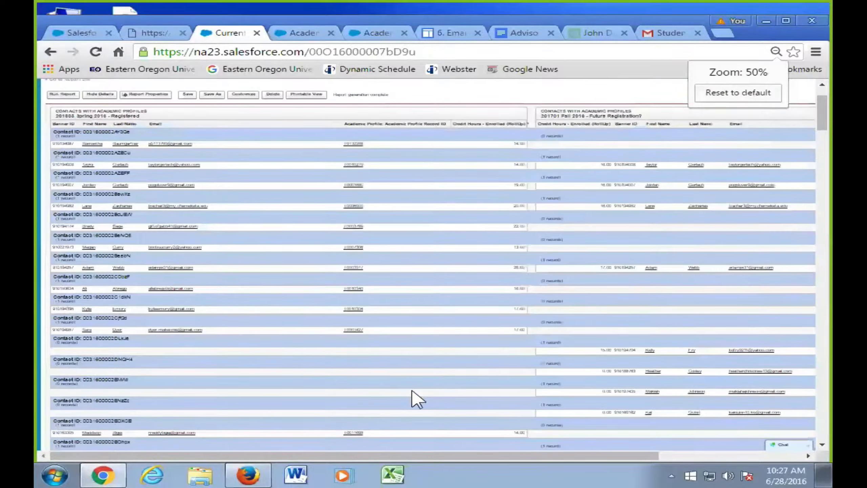
key(ctrl+minus)
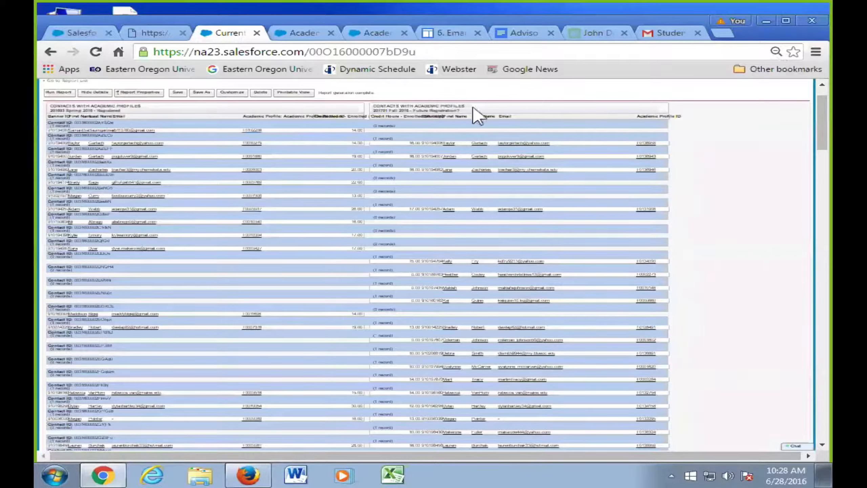
drag(51, 106, 337, 108)
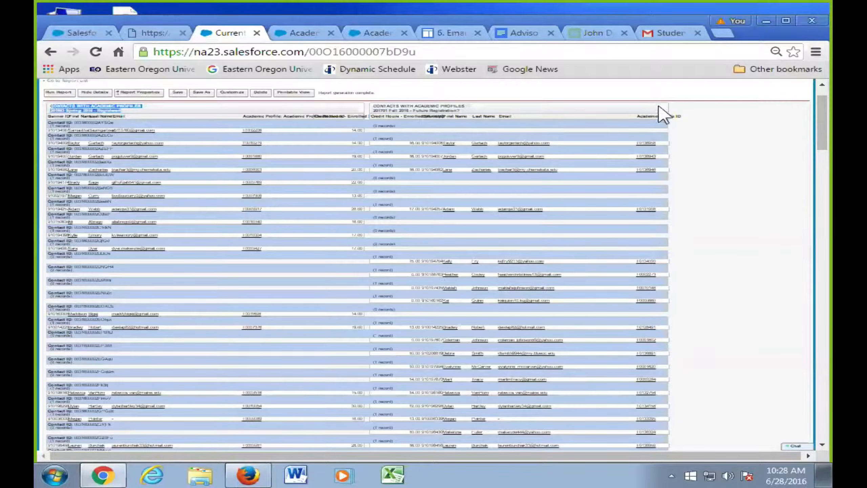
drag(658, 106, 412, 108)
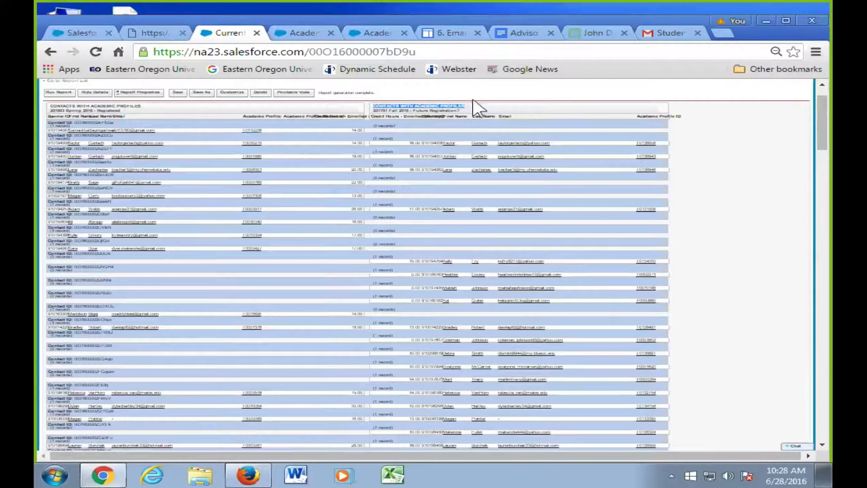
key(ctrl+plus)
key(ctrl+plus)
key(ctrl+plus)
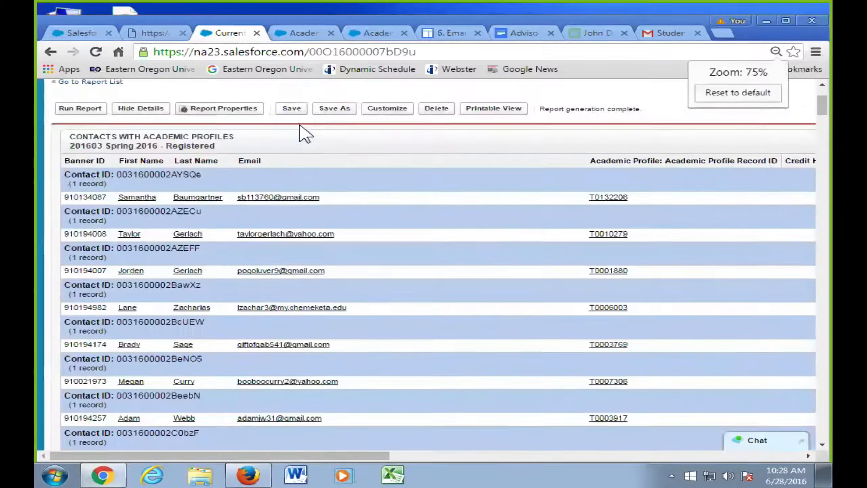
key(ctrl+0)
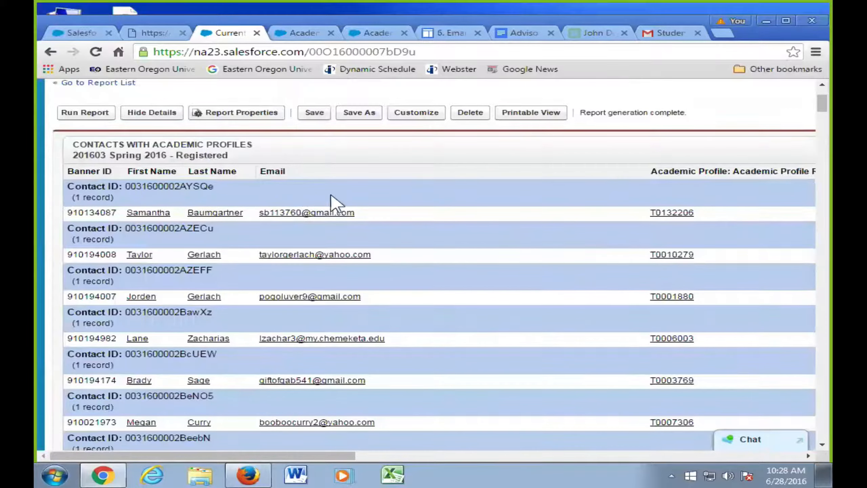
scroll(426, 242, up, 4)
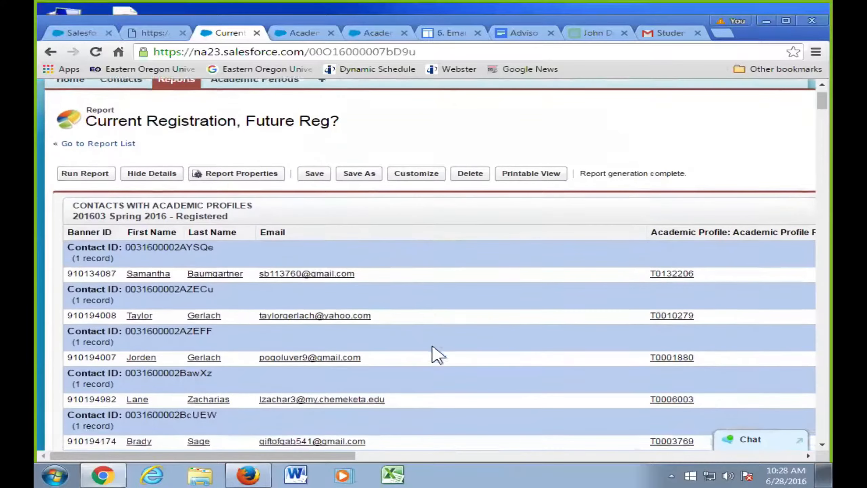
- Zoom the report out to 75% and check Samantha's Spring 2016 credit hours
scroll(440, 343, down, 2)
drag(307, 454, 403, 458)
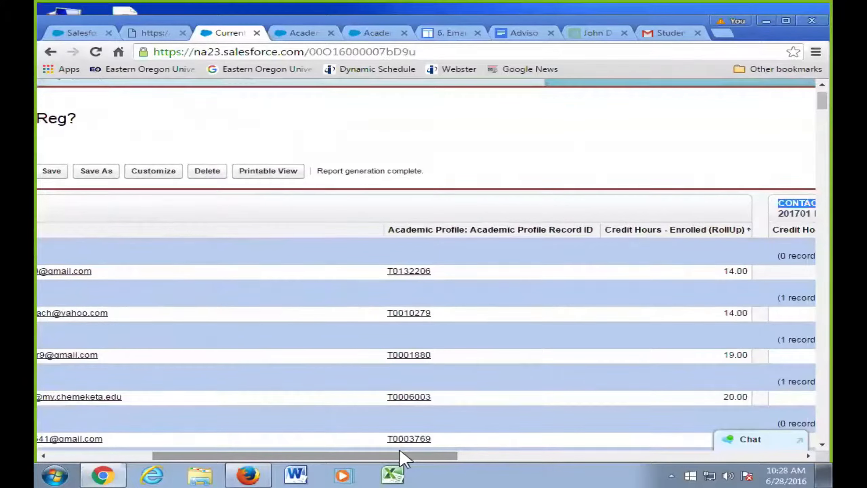
key(ctrl+minus)
key(ctrl+minus)
key(ctrl+minus)
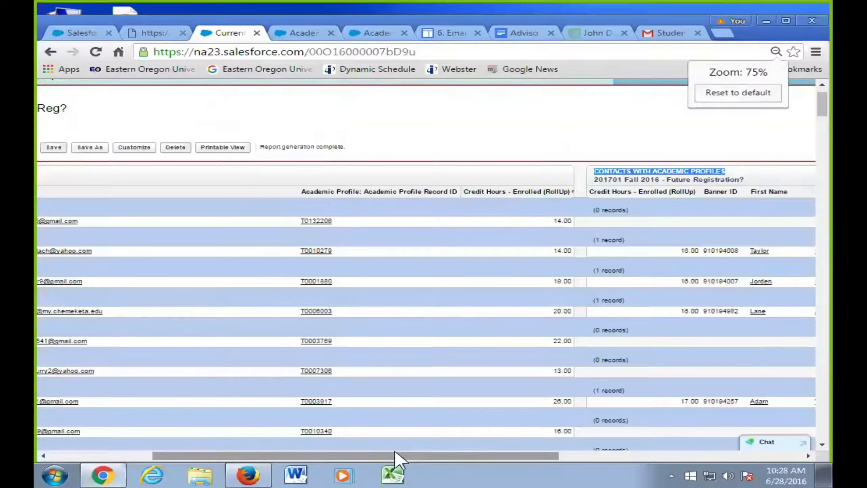
drag(398, 456, 358, 423)
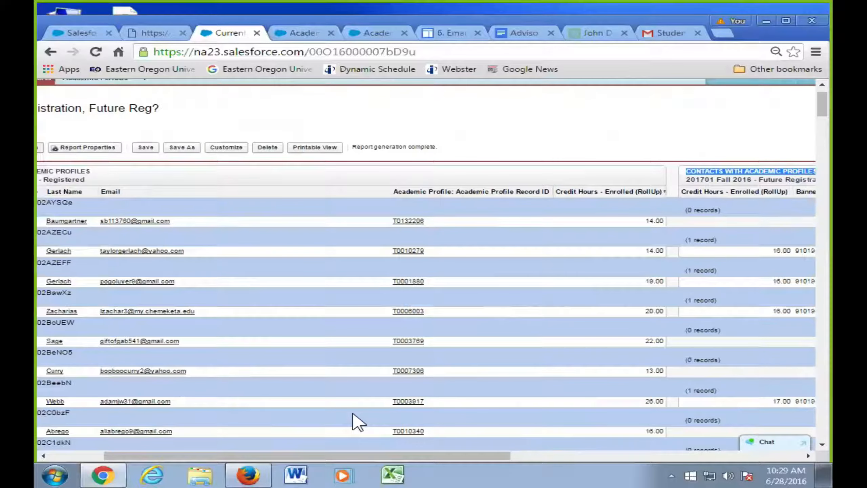
drag(474, 457, 659, 453)
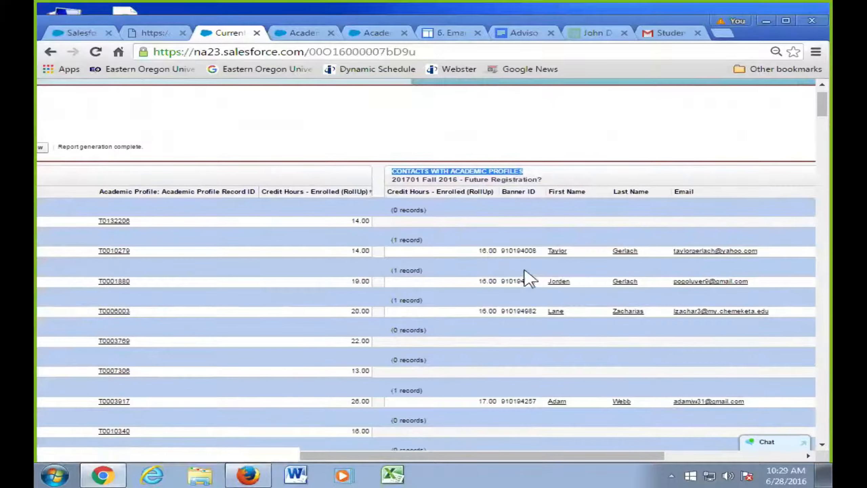
drag(556, 458, 127, 246)
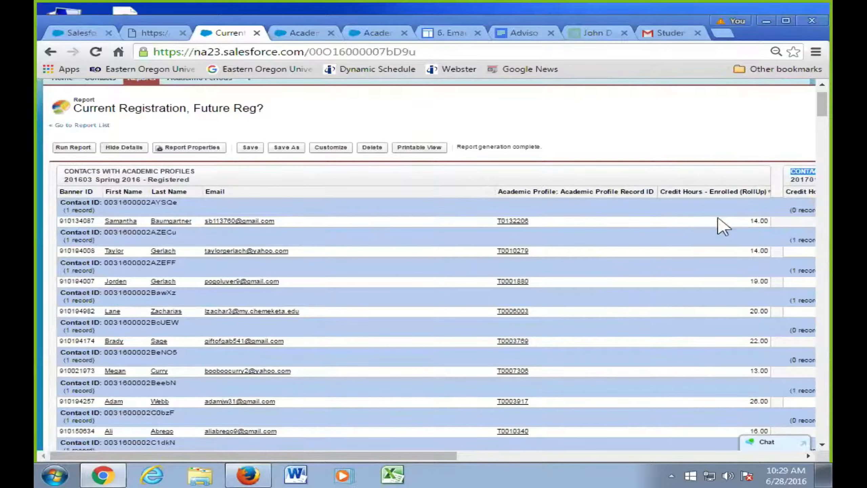
drag(745, 222, 750, 221)
click(745, 231)
- Compare Taylor's Fall 2016 credit hours (16.00) against the Spring 2016 columns
drag(442, 456, 707, 444)
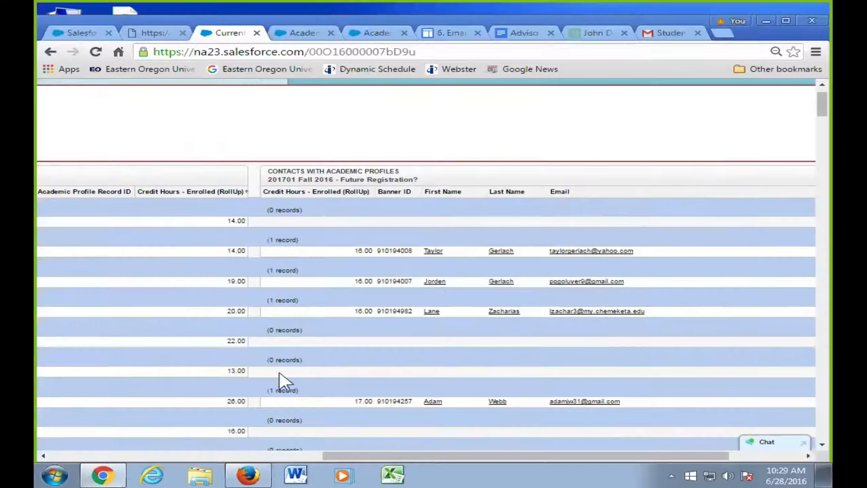
drag(406, 456, 336, 442)
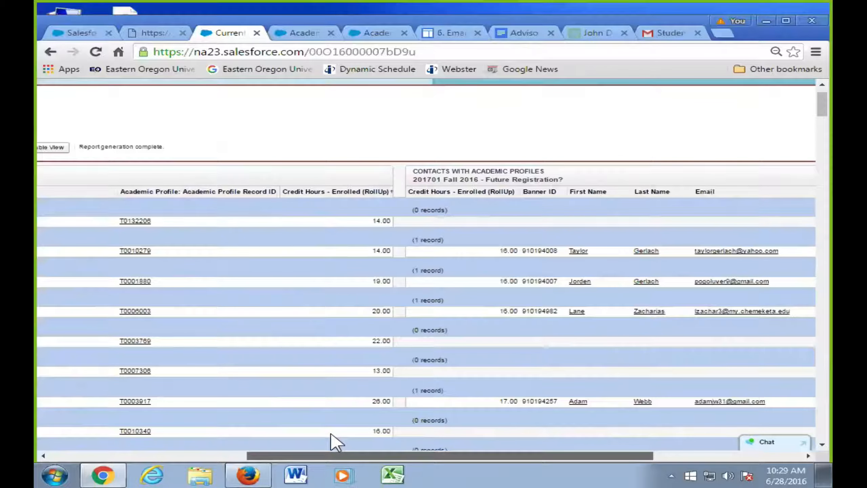
drag(336, 443, 170, 438)
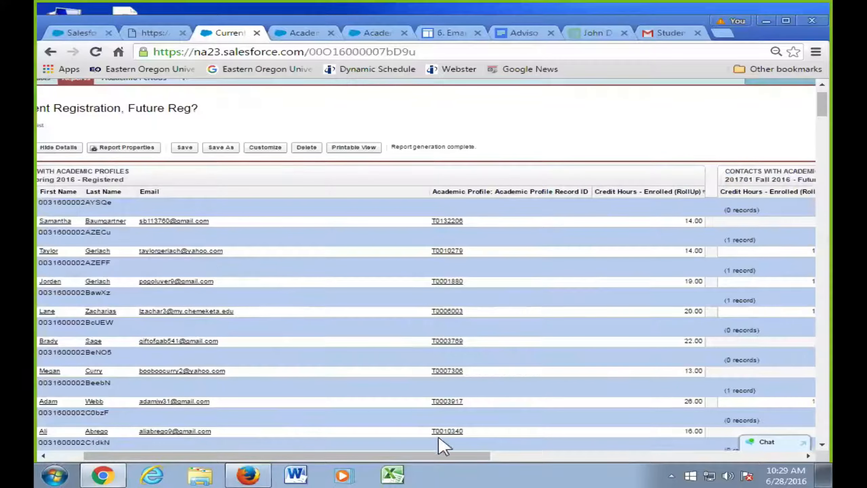
drag(419, 455, 606, 454)
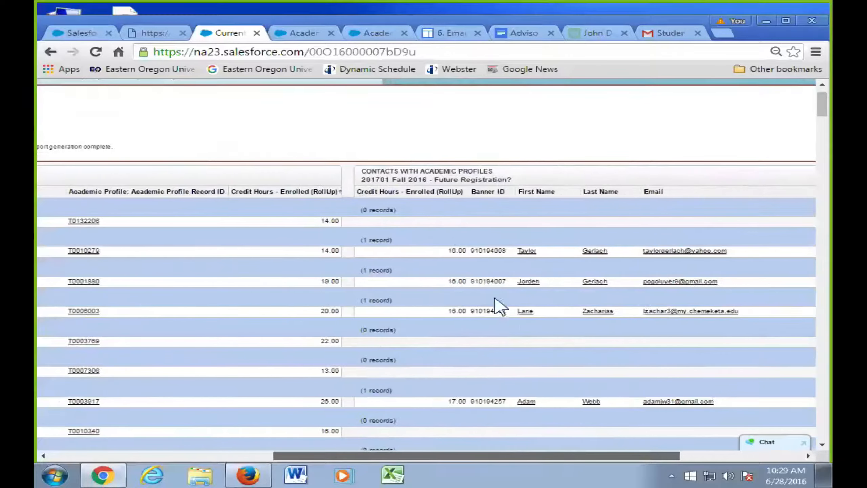
drag(438, 252, 459, 249)
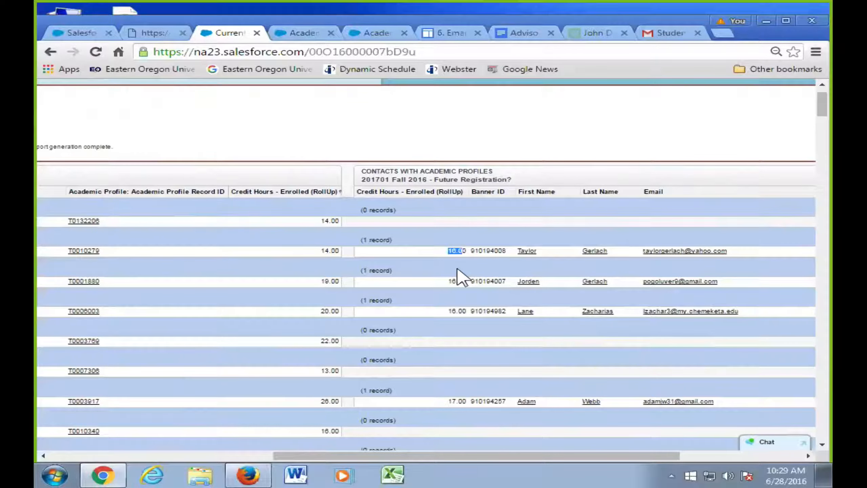
drag(452, 456, 372, 447)
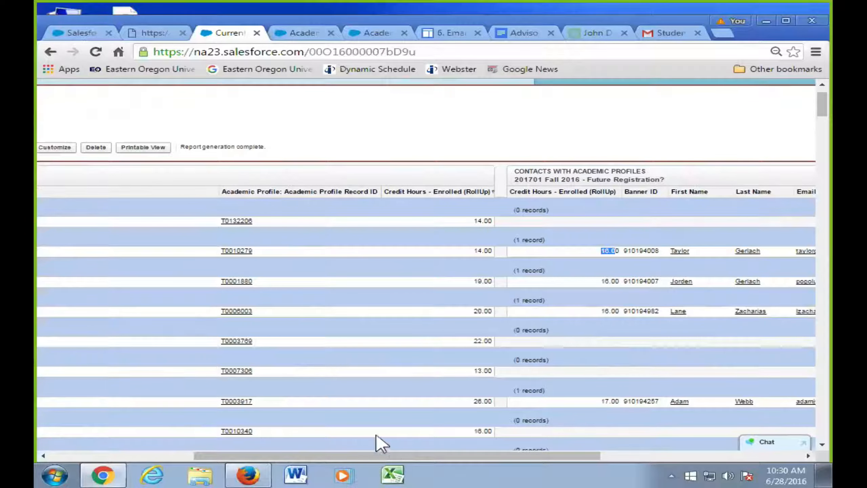
scroll(463, 412, down, 7)
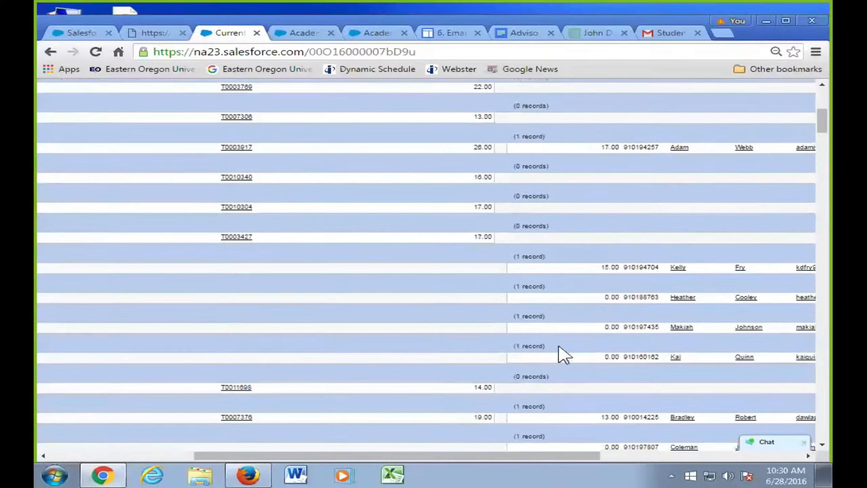
drag(503, 455, 584, 456)
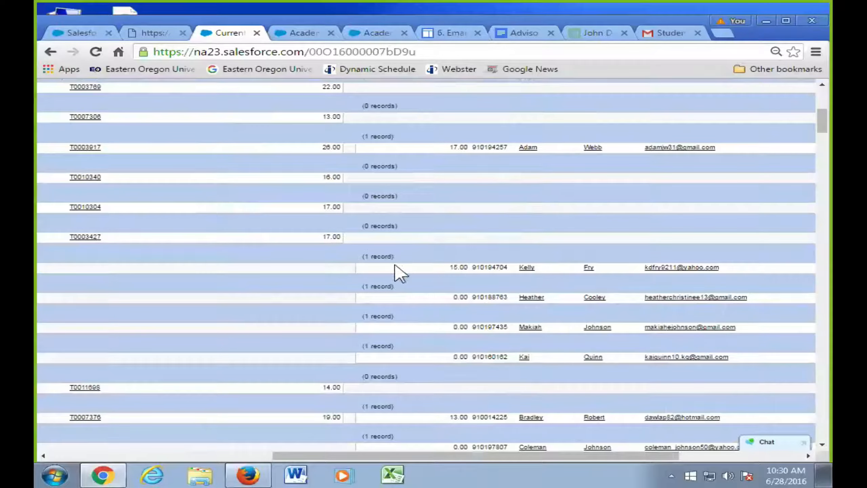
drag(440, 268, 726, 272)
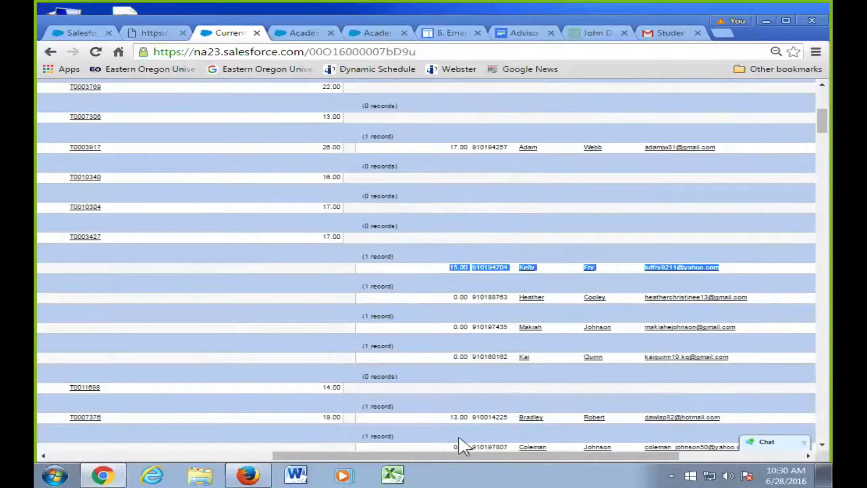
drag(456, 453, 246, 446)
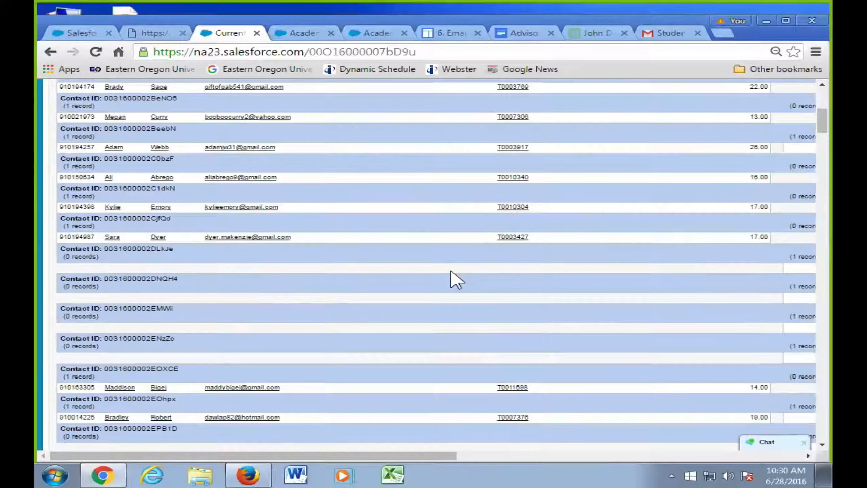
drag(430, 456, 712, 448)
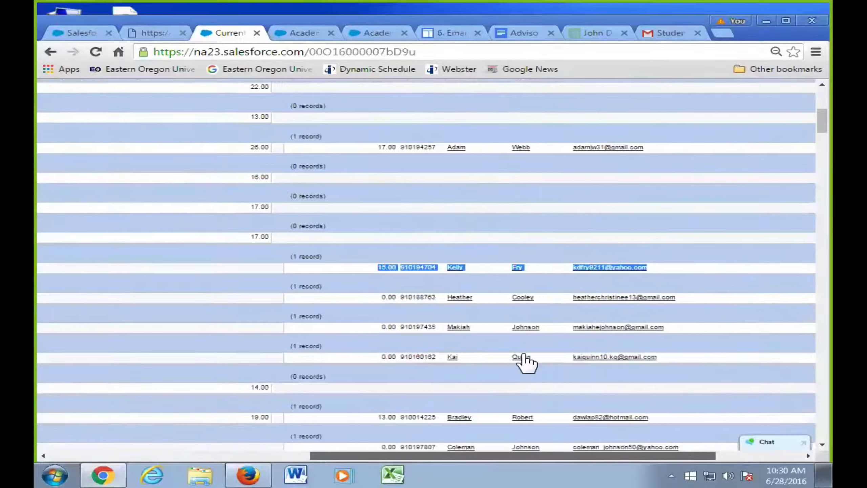
drag(562, 455, 501, 461)
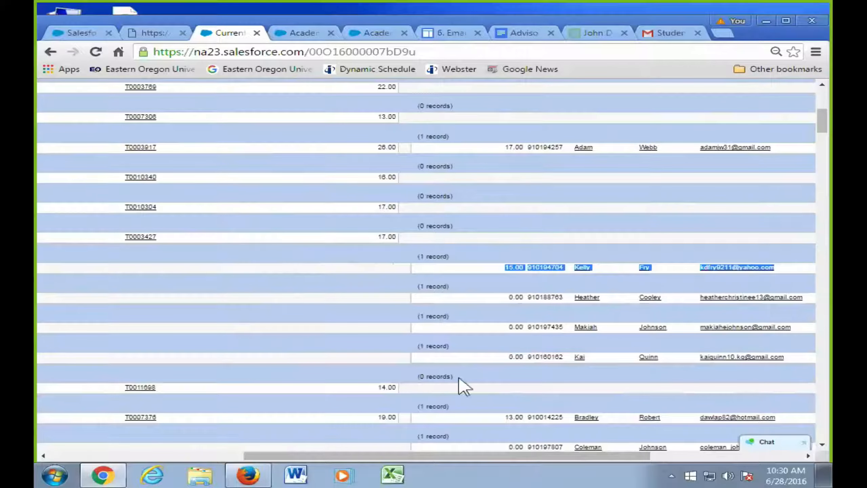
drag(480, 456, 485, 439)
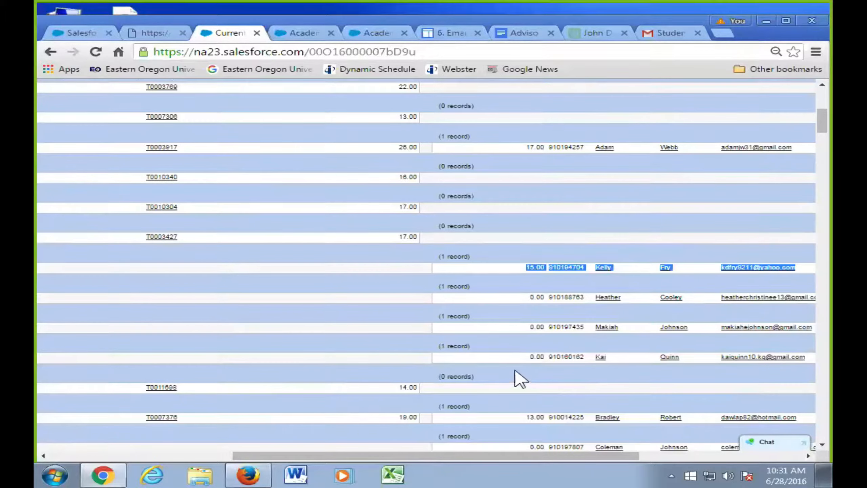
click(504, 373)
scroll(503, 374, up, 5)
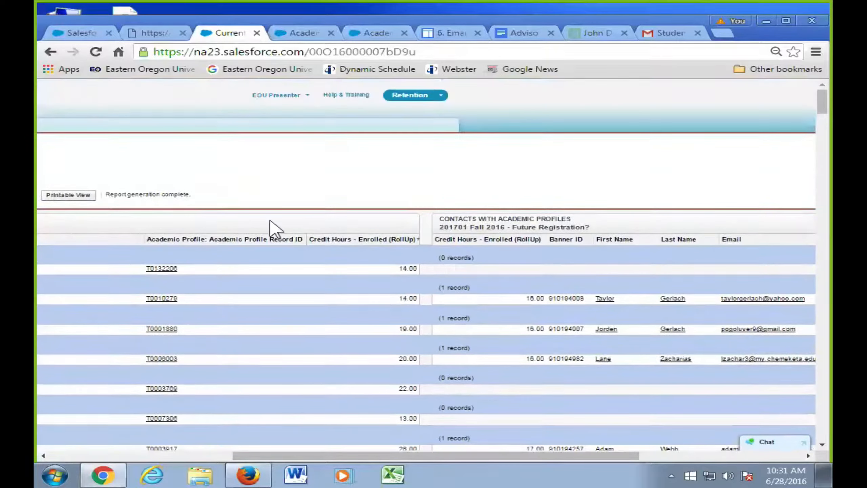
drag(481, 455, 298, 454)
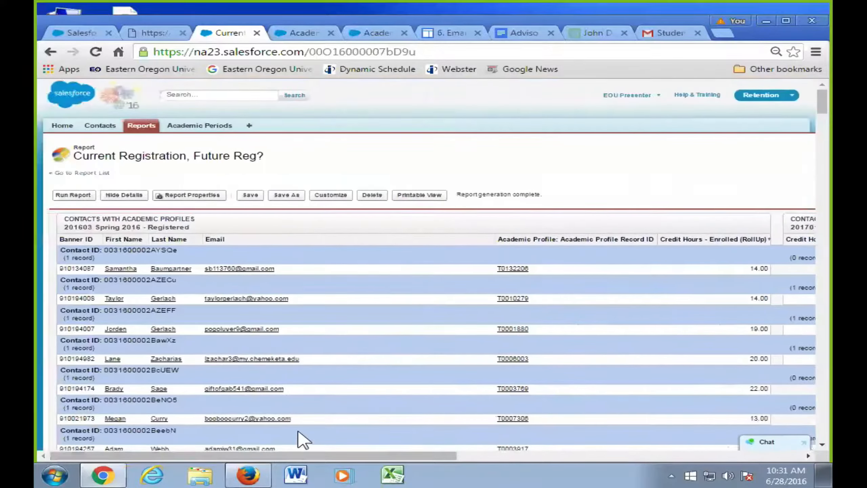
- Customize the report, enlarge the filters pane, and add a field filter to the Fall 2016 block
click(330, 195)
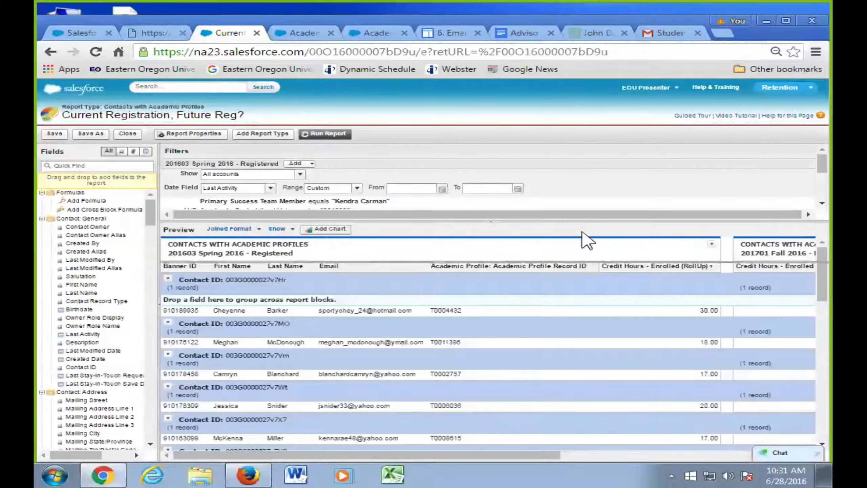
drag(585, 222, 554, 329)
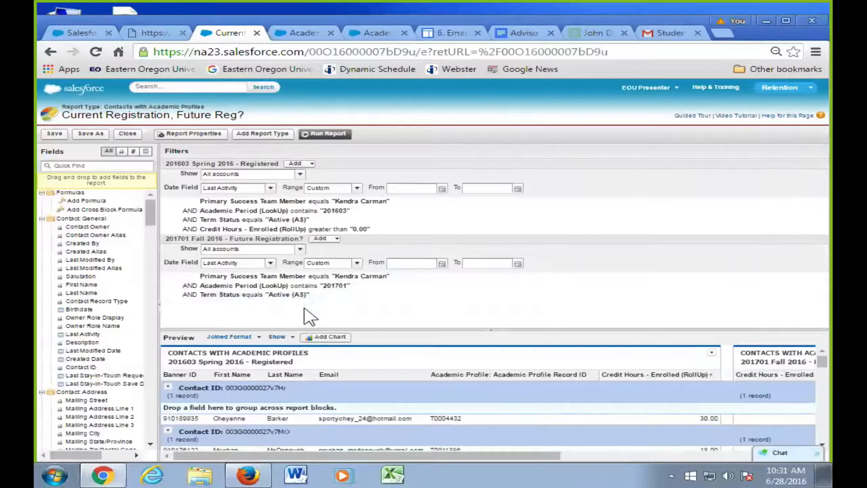
click(326, 239)
click(342, 249)
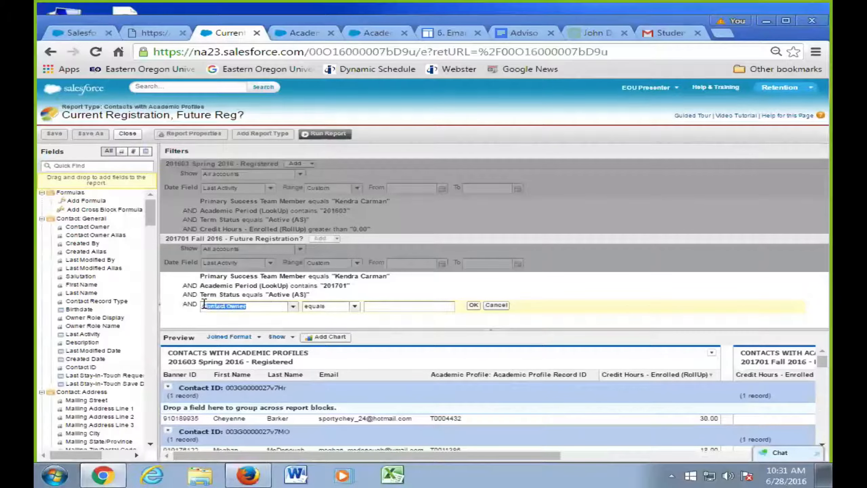
- Filter Fall 2016 on Credit Hours - Enrolled (RollUp) greater than 12, then rerun the report
text(cre)
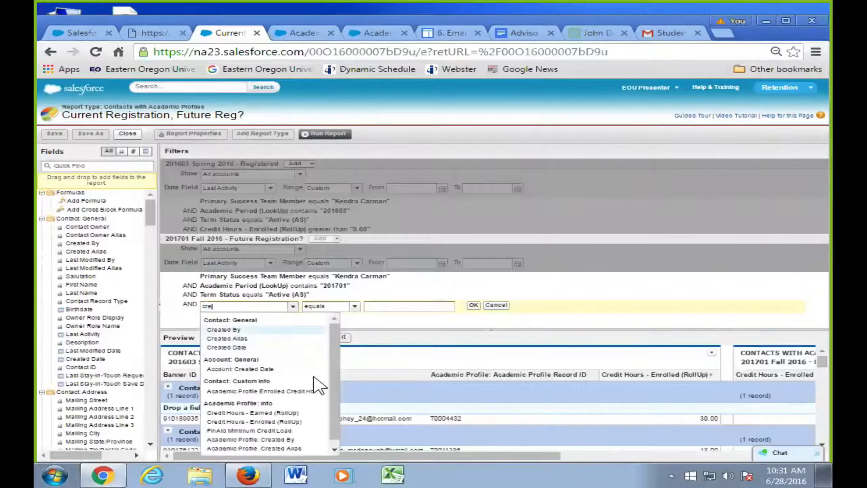
text(d)
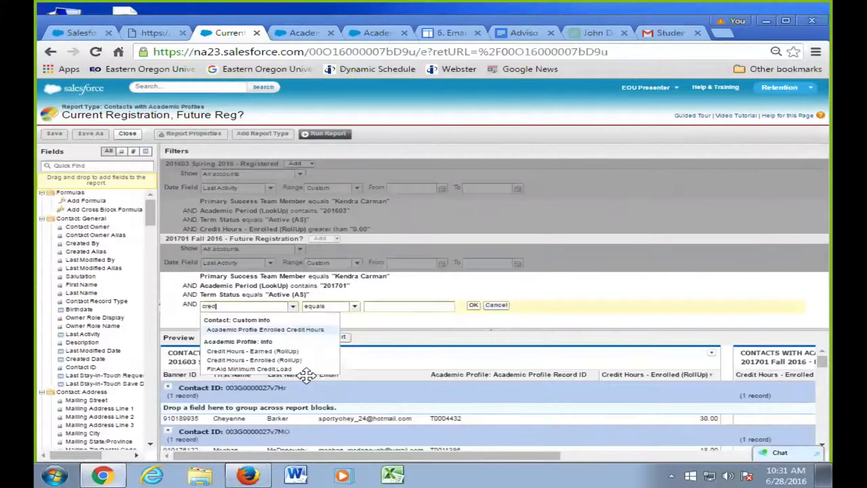
click(261, 361)
click(383, 307)
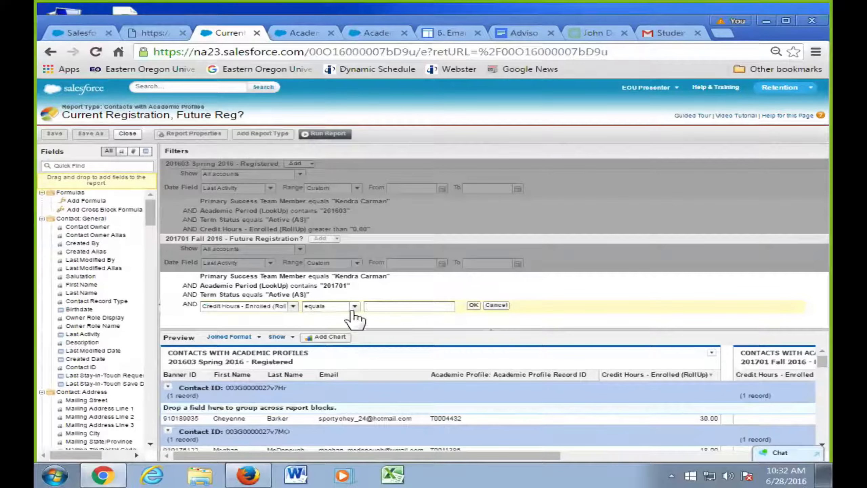
click(354, 308)
click(329, 339)
click(387, 306)
text(12)
click(475, 307)
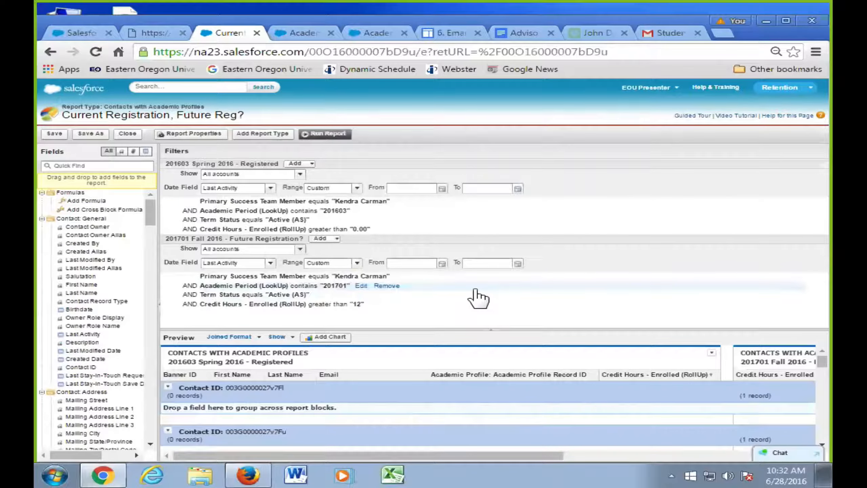
click(326, 134)
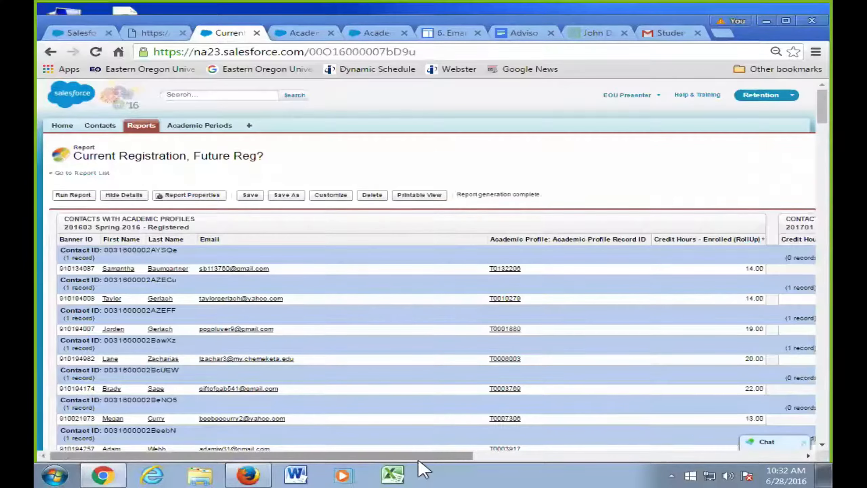
- Check the Fall 2016 result columns, then reopen the report in the editor
drag(420, 457, 619, 447)
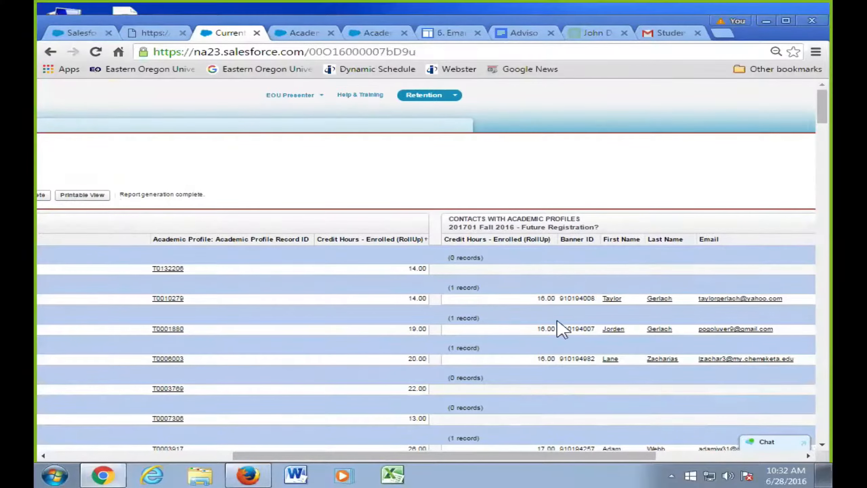
drag(517, 456, 348, 439)
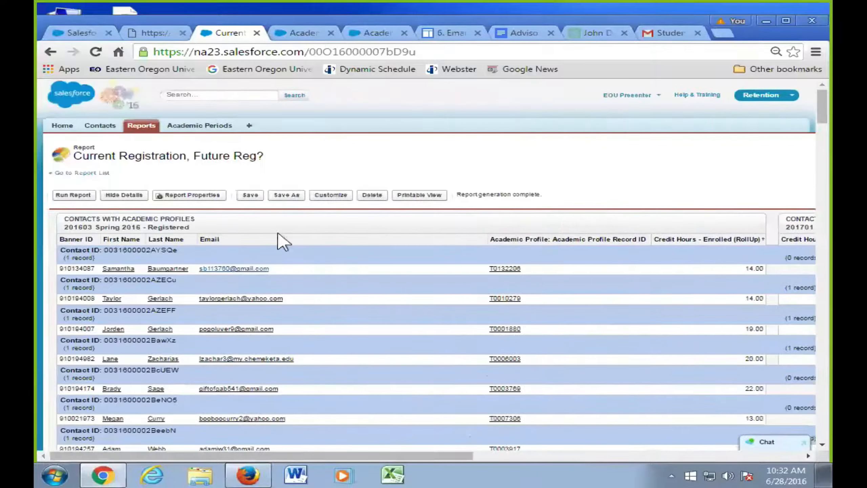
click(330, 198)
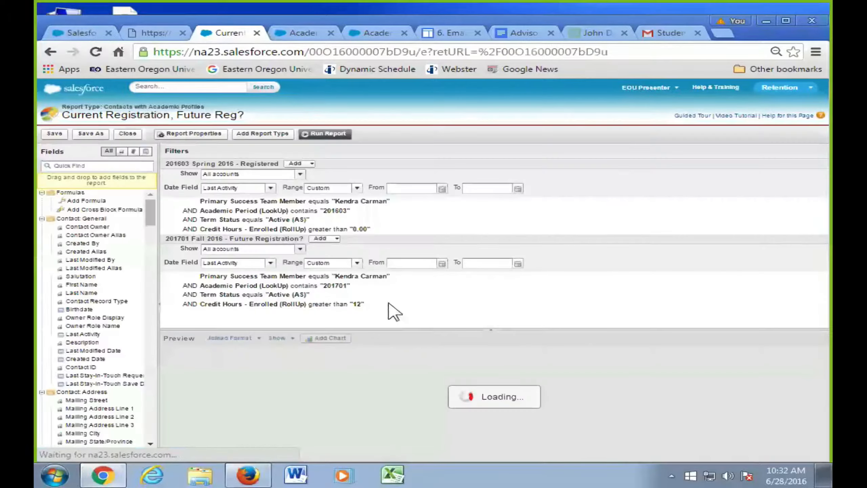
- Remove the credit-hours filters from both blocks and rerun the report
click(400, 305)
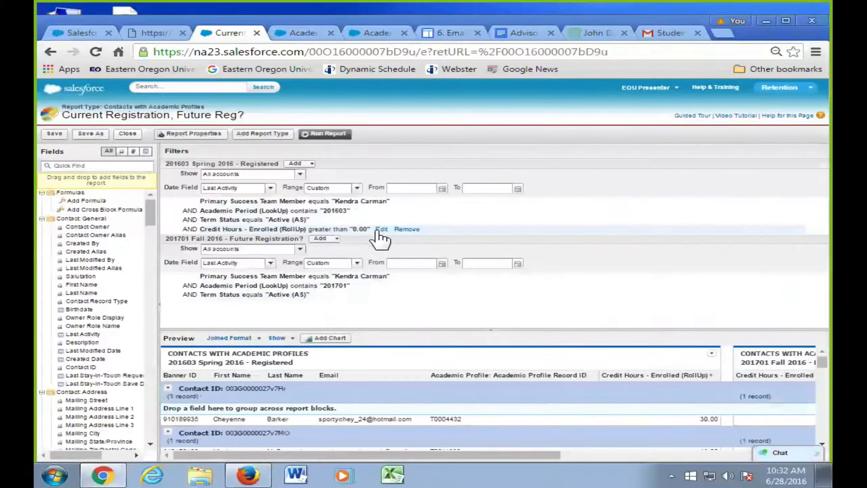
click(408, 229)
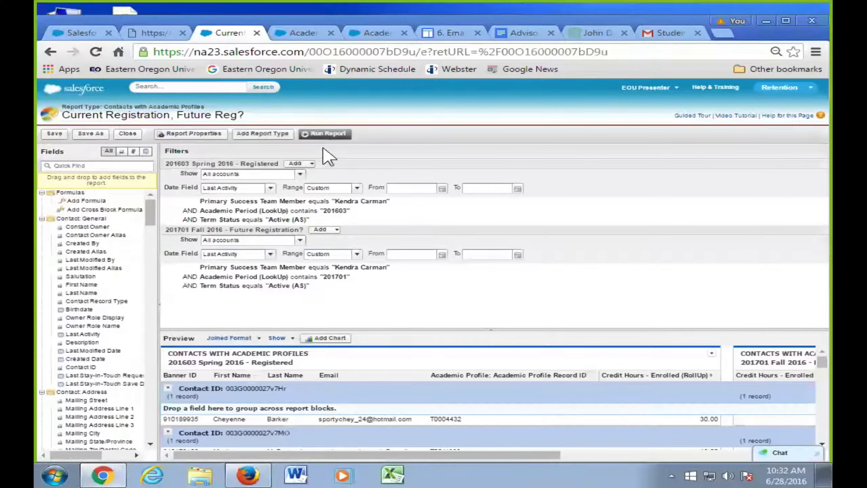
click(326, 134)
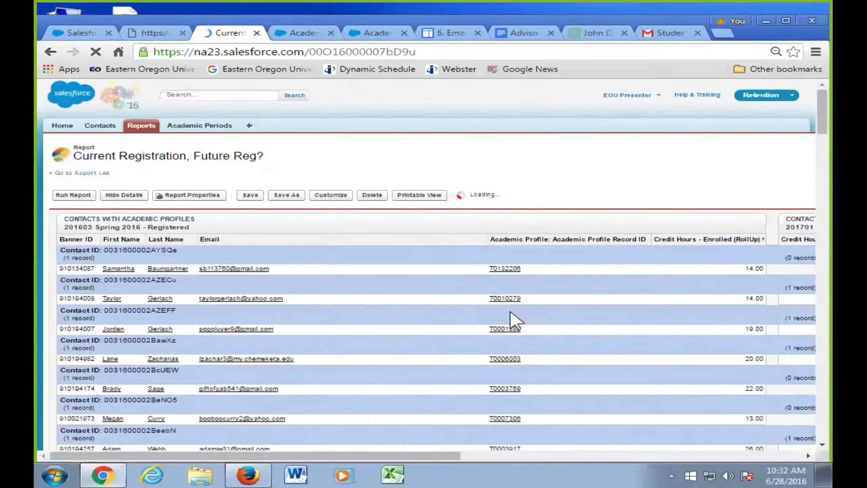
drag(440, 456, 667, 453)
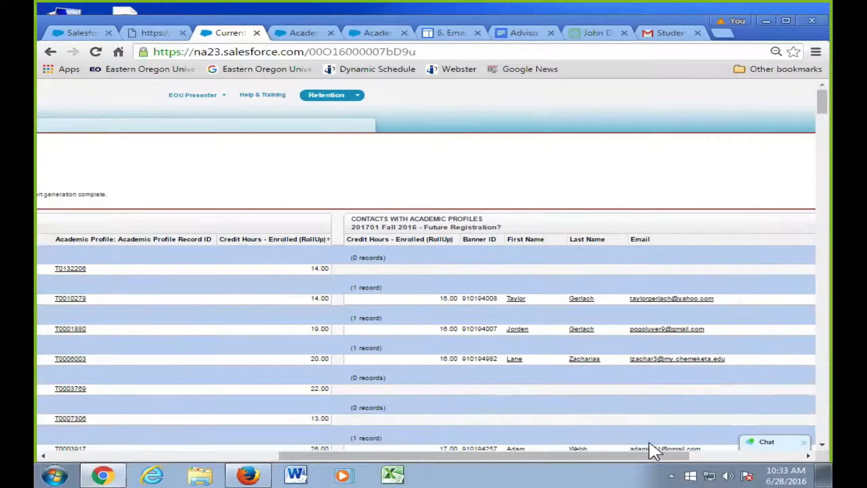
drag(587, 453, 587, 453)
scroll(592, 441, down, 4)
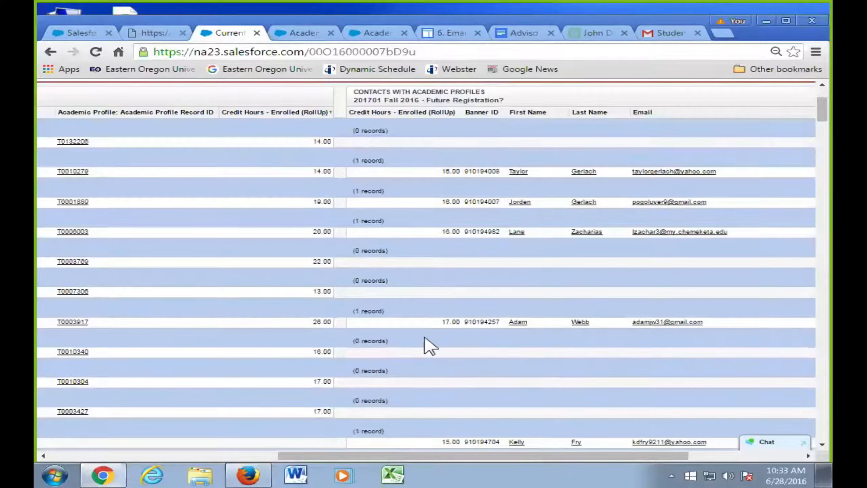
drag(547, 455, 375, 454)
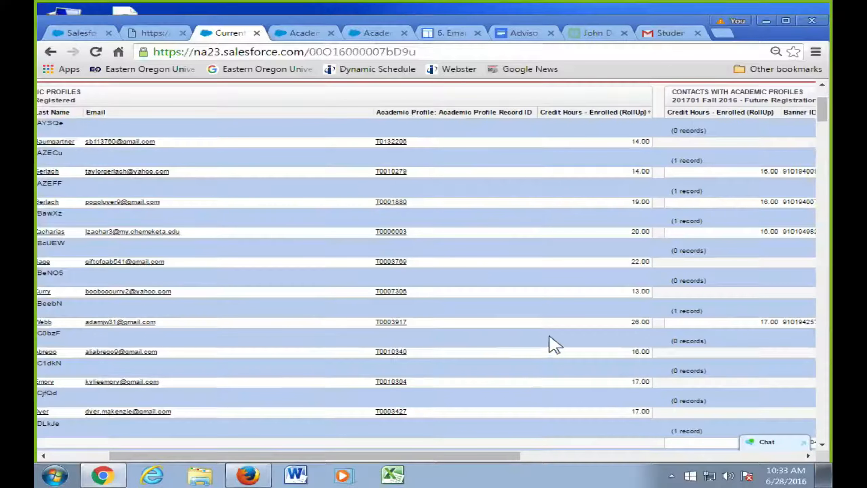
ctrl+click(393, 323)
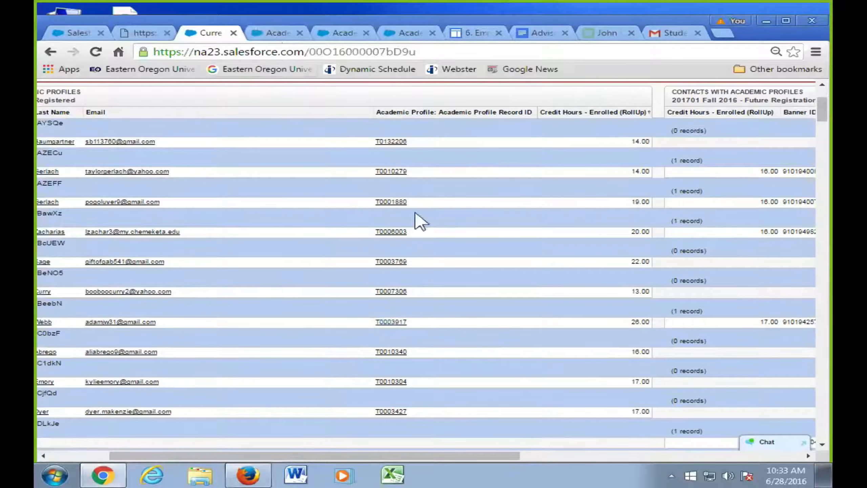
key(ctrl+Tab)
scroll(492, 345, down, 5)
- Scroll to the Courses list and select a course's Registered status
scroll(495, 349, down, 8)
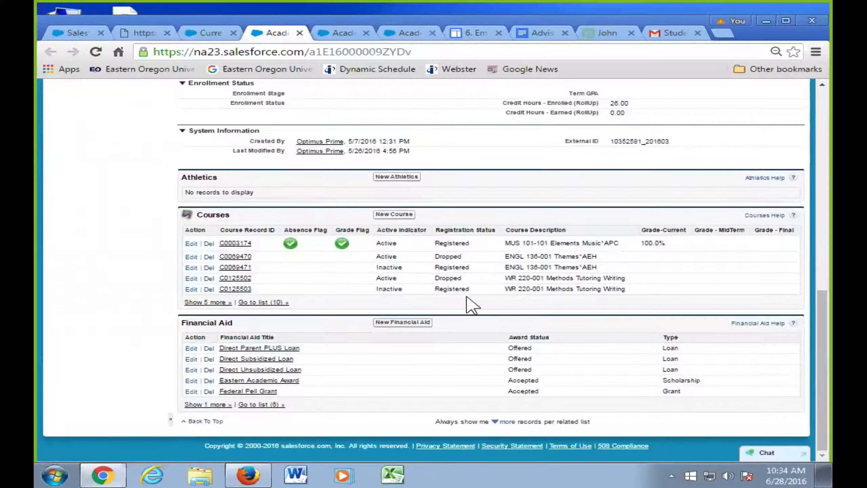
double_click(441, 267)
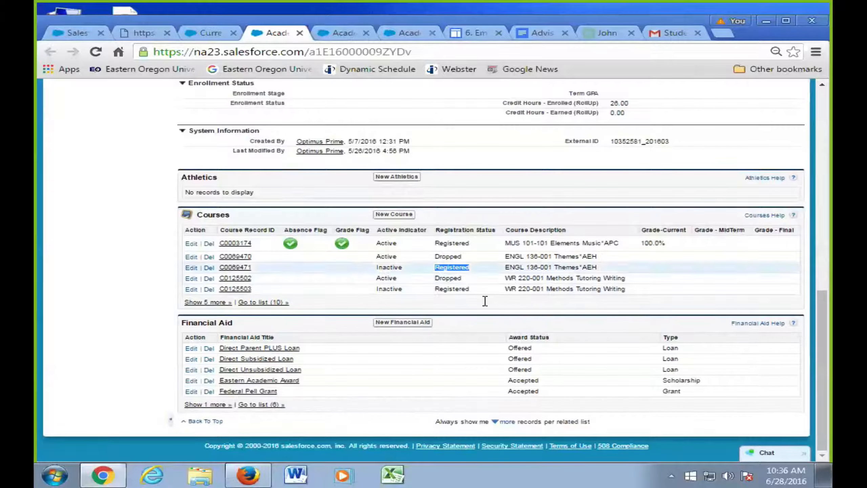
- Return to the report results and compare one student's values across both blocks
click(211, 33)
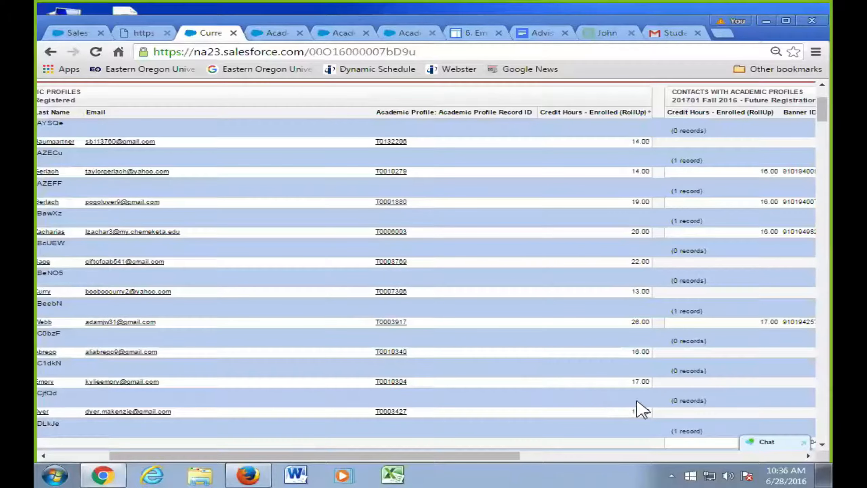
drag(521, 455, 673, 454)
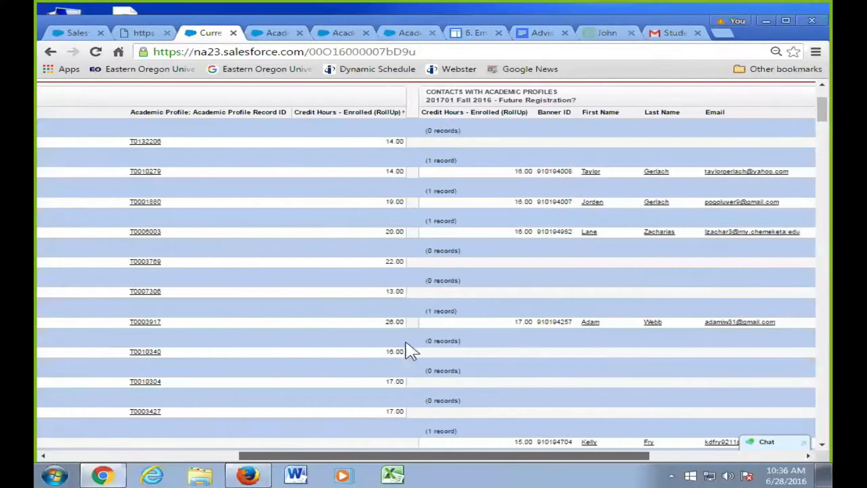
drag(343, 323, 754, 342)
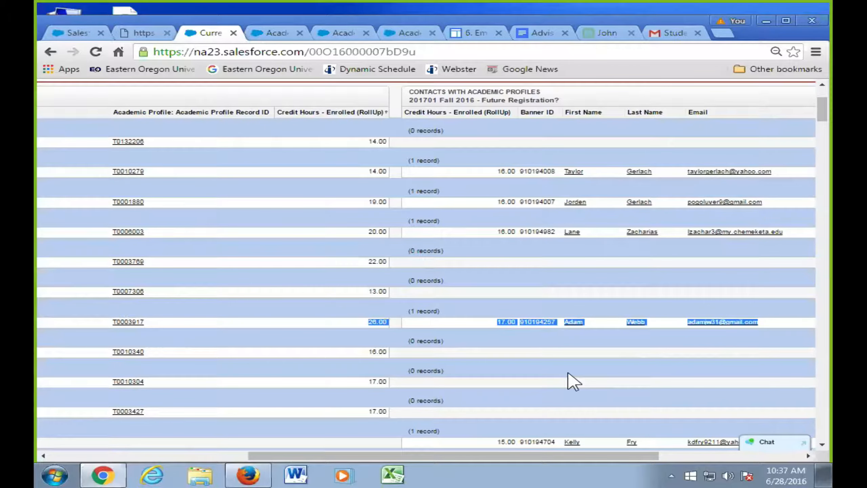
scroll(363, 330, up, 2)
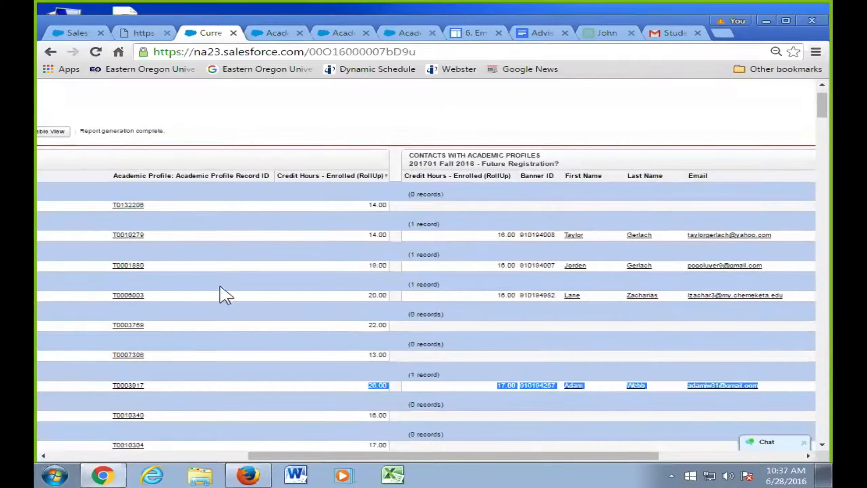
- Export the report via Printable View as report1467135455309.xls and open it in Excel
drag(353, 455, 159, 435)
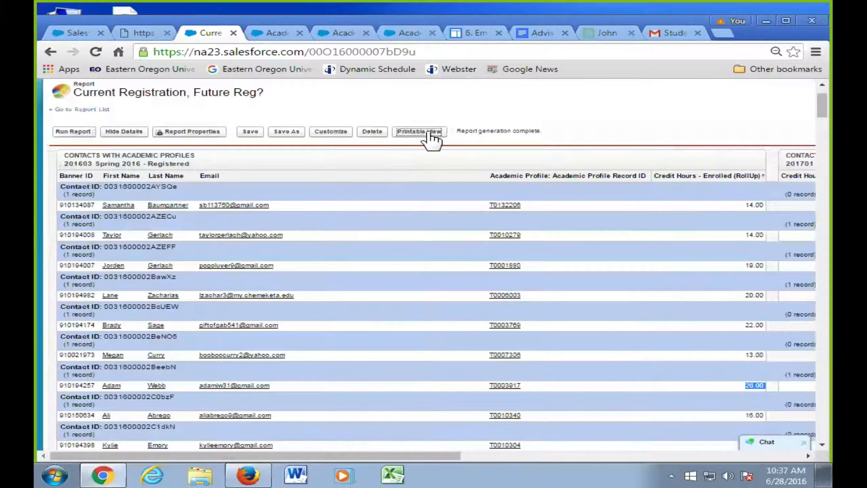
click(419, 132)
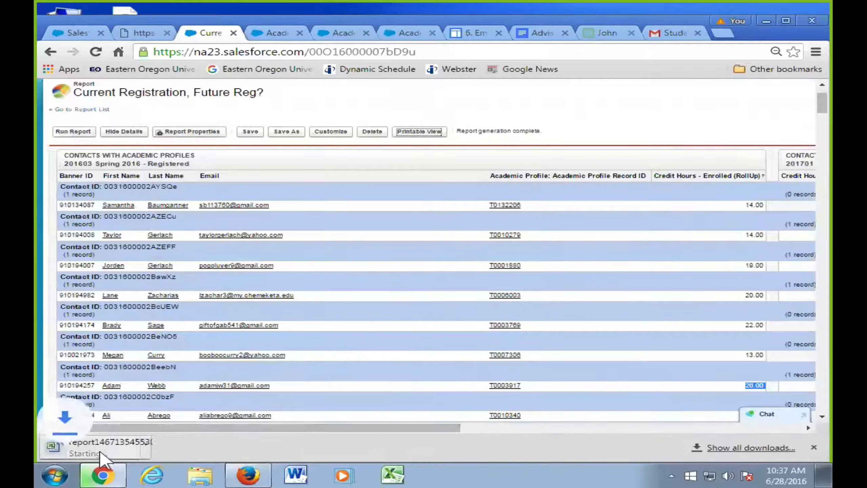
click(115, 448)
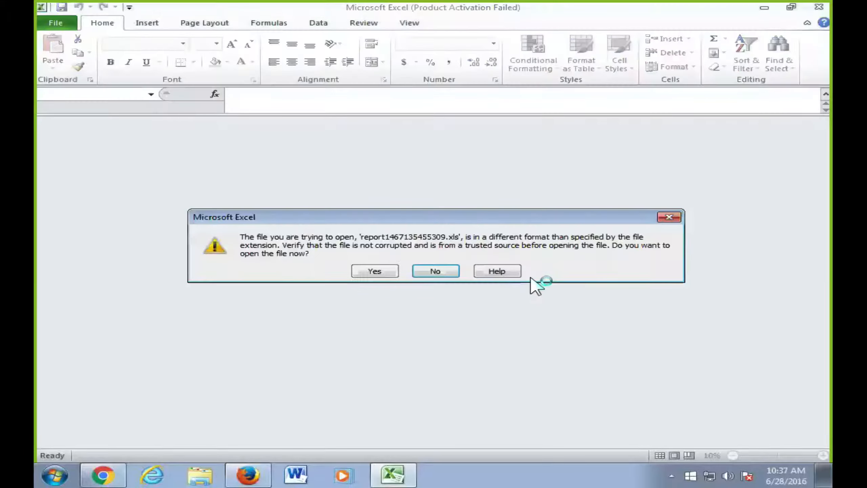
- Open the exported report despite the format warning, skip activation, and select filter-criteria rows 10-14
click(376, 271)
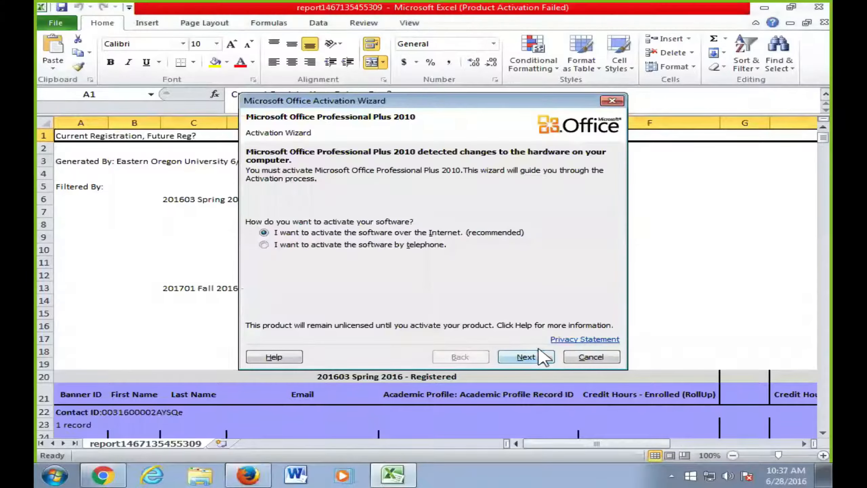
click(589, 357)
mouse_move(574, 444)
mouse_down()
mouse_move(628, 444)
mouse_move(586, 444)
mouse_up()
scroll(579, 384, down, 2)
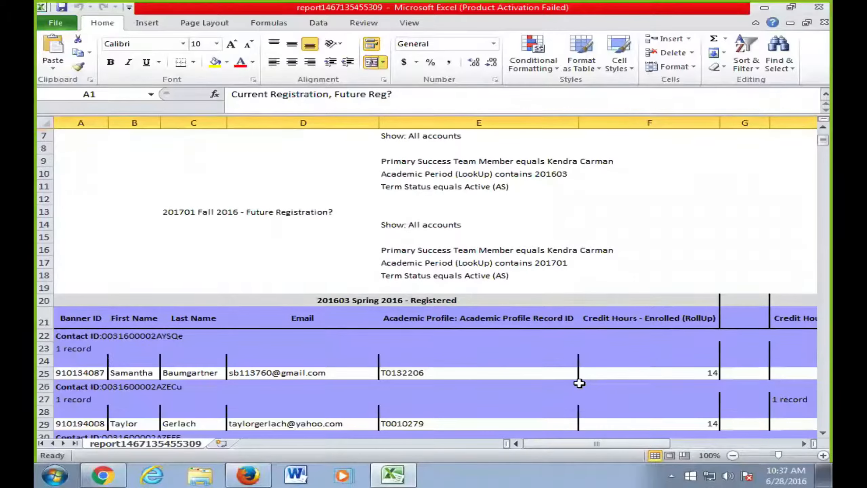
scroll(579, 383, up, 2)
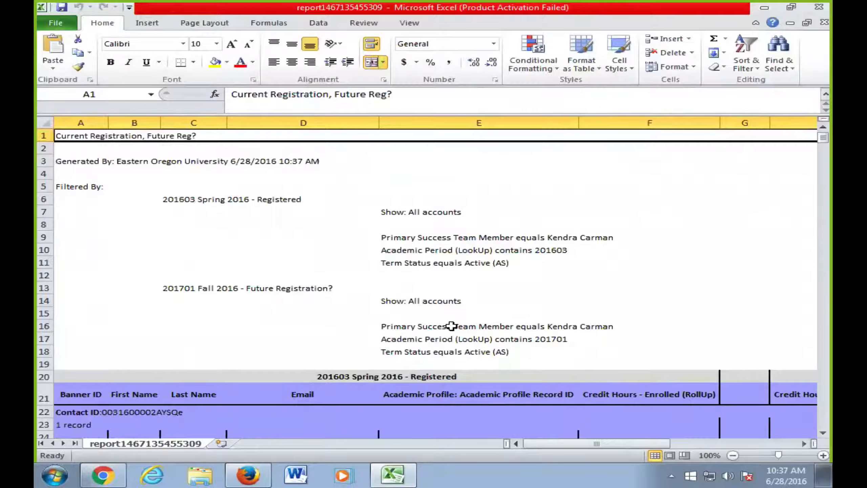
drag(393, 251, 466, 300)
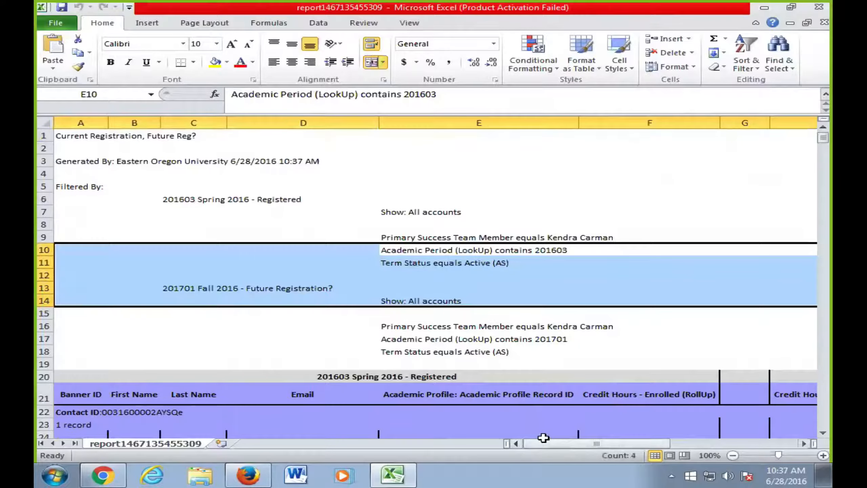
- Delete rows 1 through 19 holding the report title and filter criteria
drag(45, 136, 45, 137)
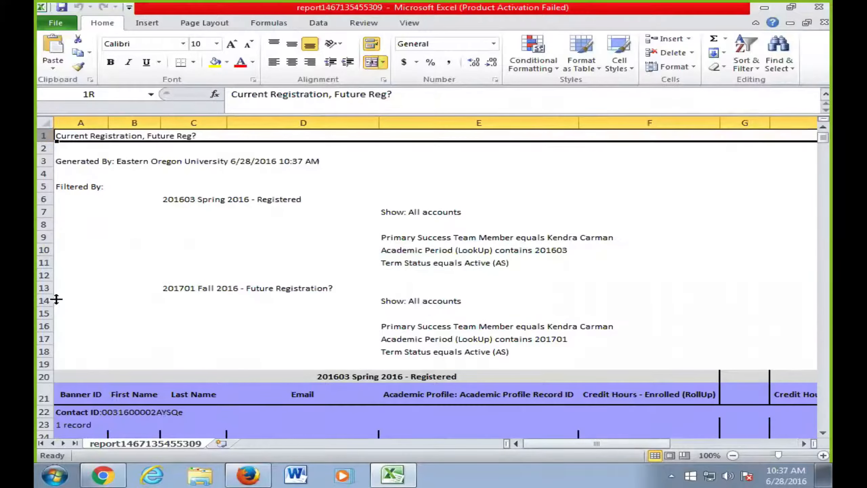
shift+click(44, 364)
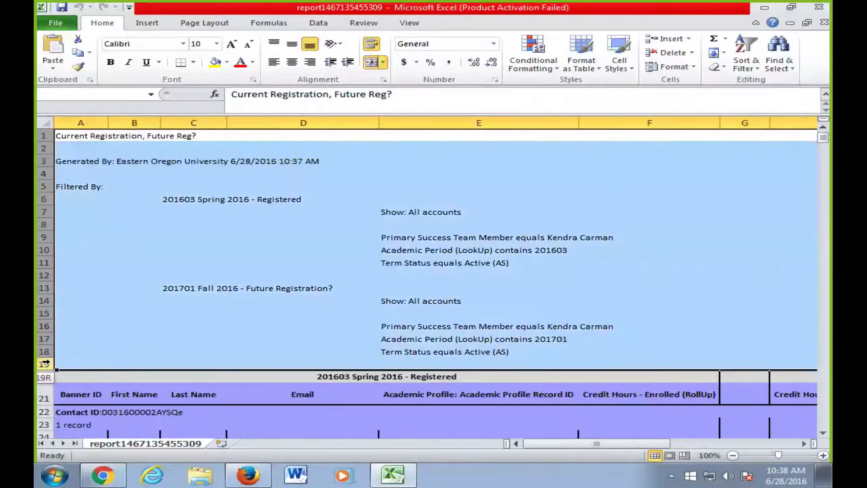
right_click(45, 304)
click(86, 218)
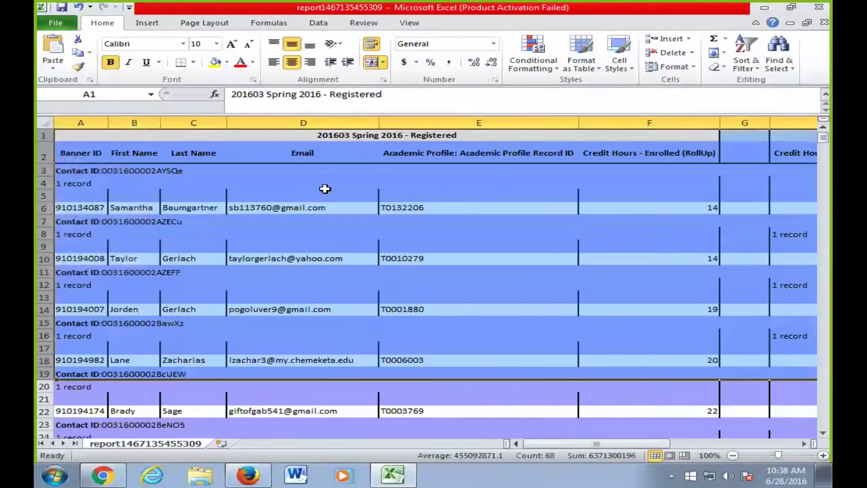
- Delete the '201603 Spring 2016 - Registered' title row so the headers sit in row 1
click(46, 135)
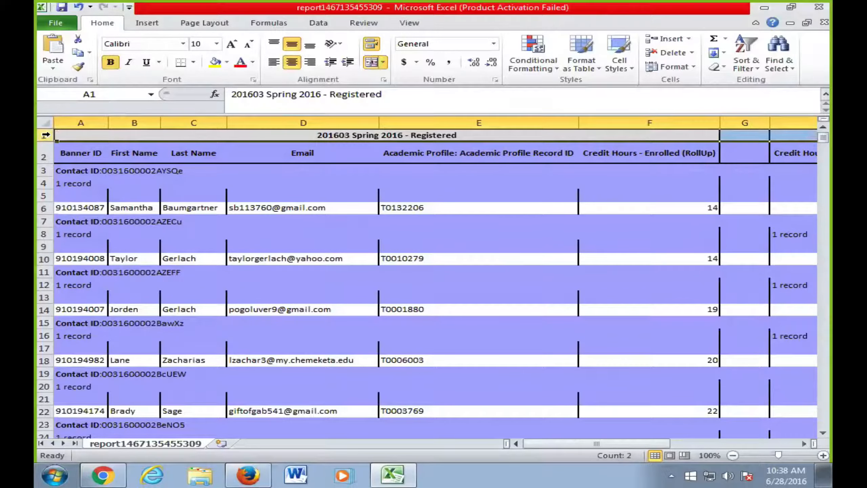
right_click(45, 136)
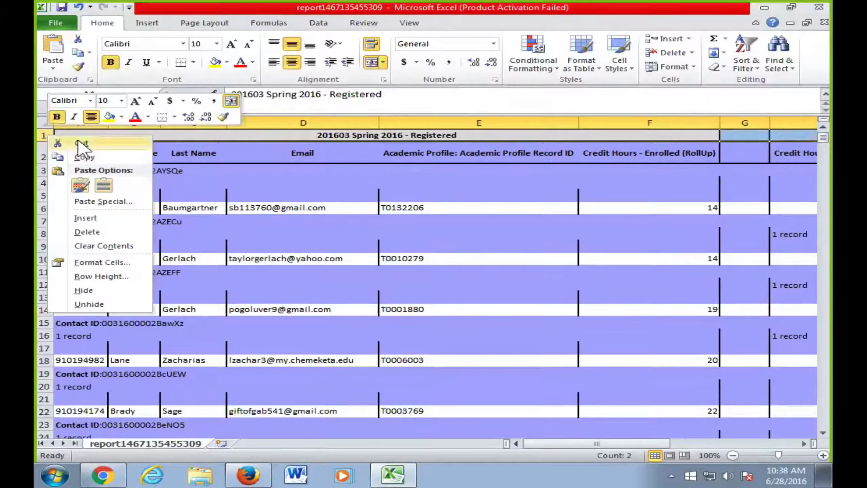
click(105, 233)
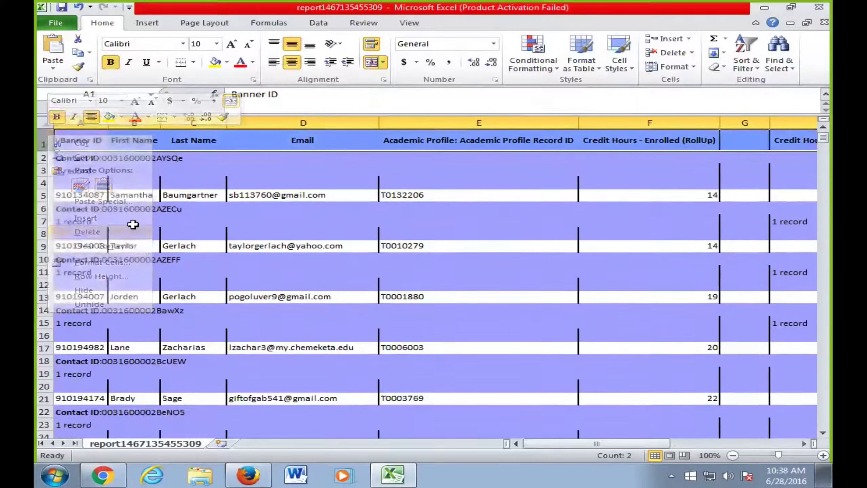
click(145, 141)
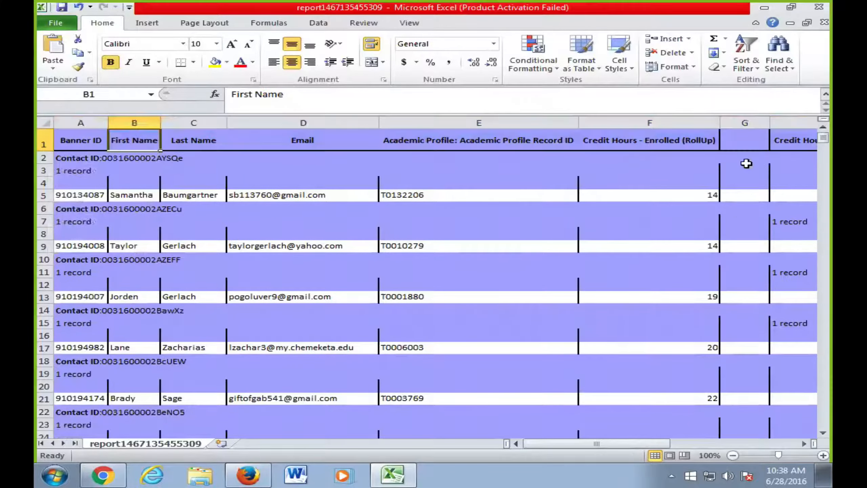
click(692, 123)
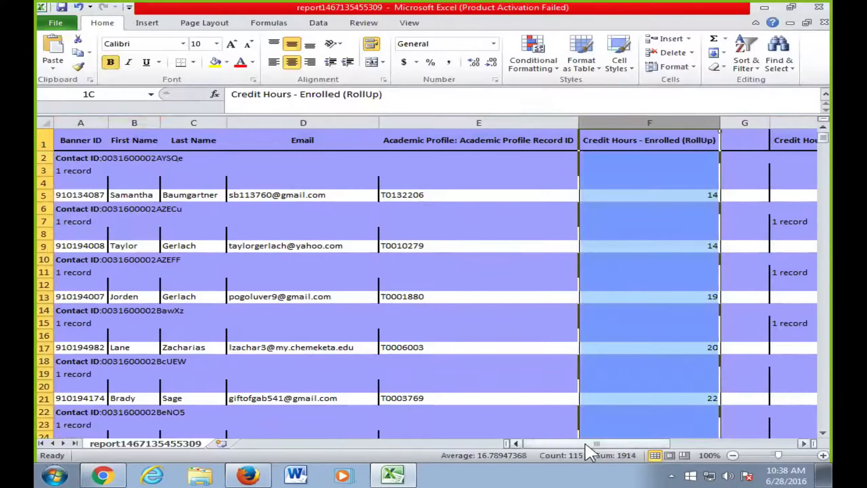
drag(586, 443, 679, 438)
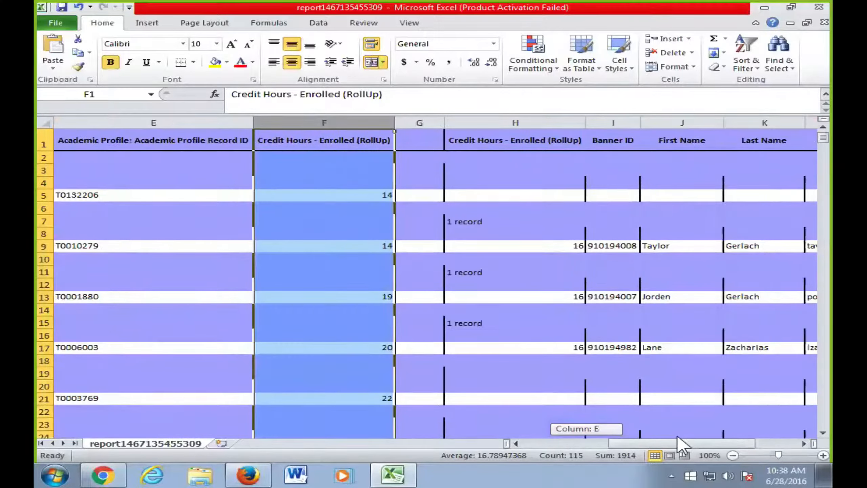
ctrl+click(516, 123)
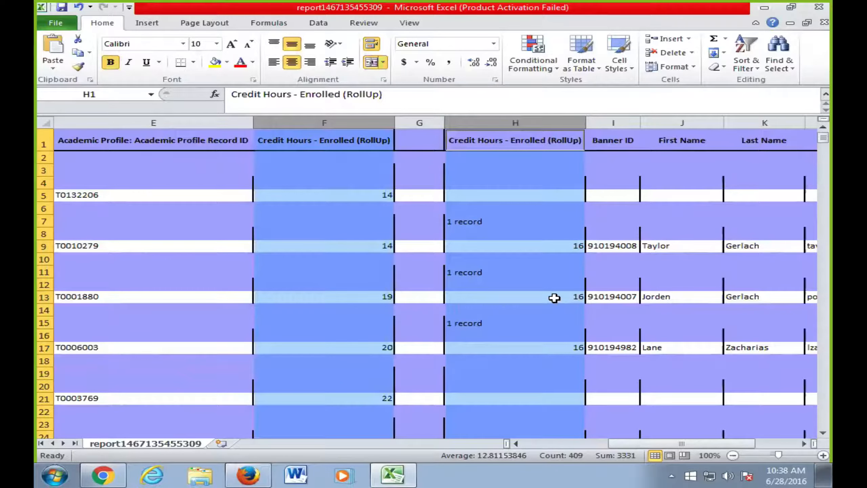
mouse_move(672, 442)
mouse_down()
mouse_move(658, 442)
mouse_move(674, 442)
mouse_up()
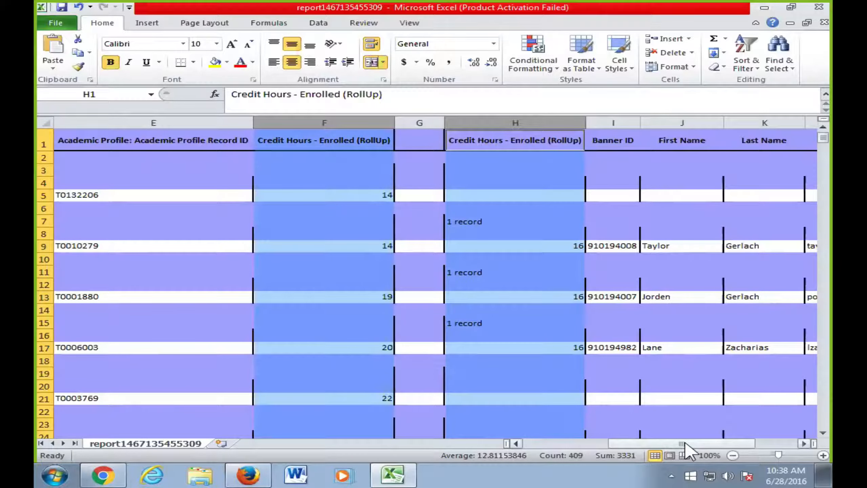
drag(691, 444, 577, 451)
- Insert a blank column A before Banner ID and select cell A4 in it
click(88, 123)
right_click(91, 124)
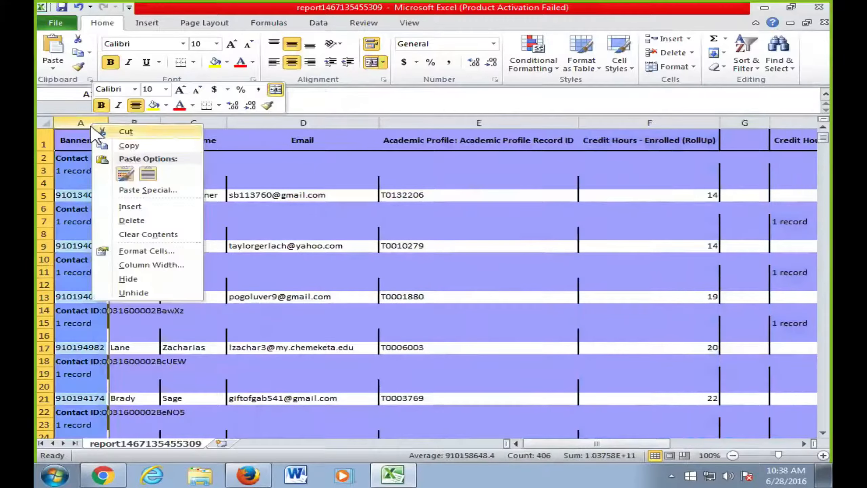
click(153, 206)
click(79, 159)
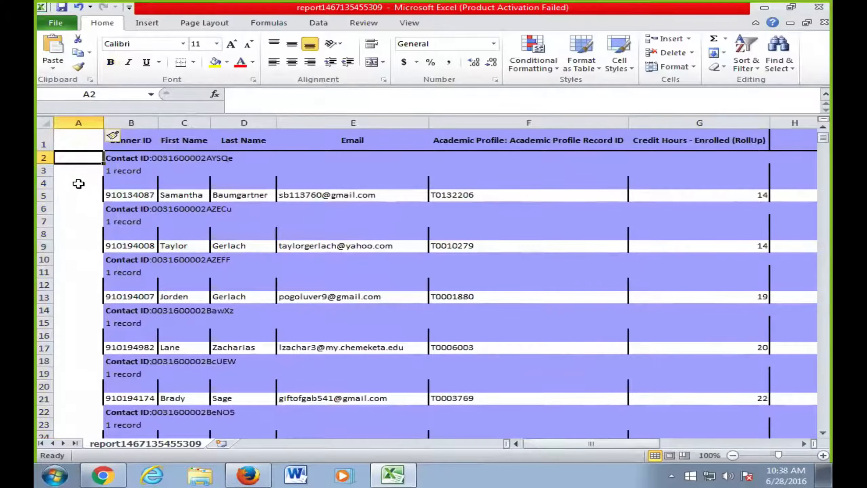
click(79, 184)
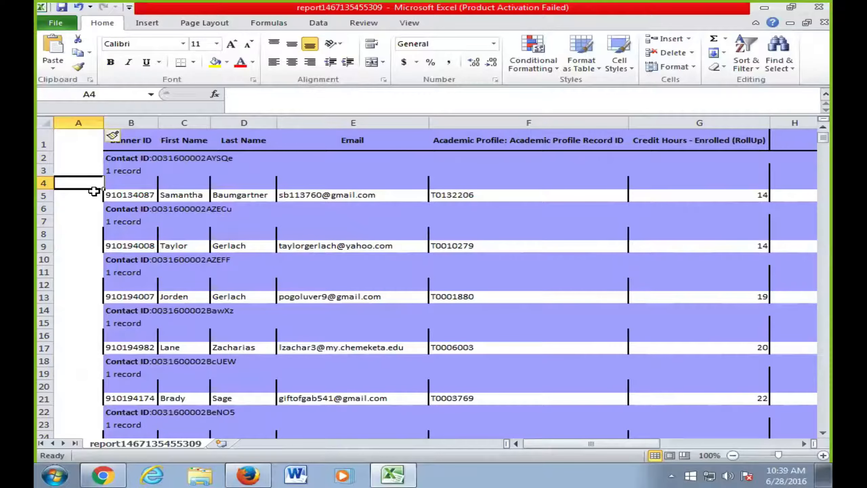
- Start an IF formula in A5 that references the credit hours in G5
click(90, 196)
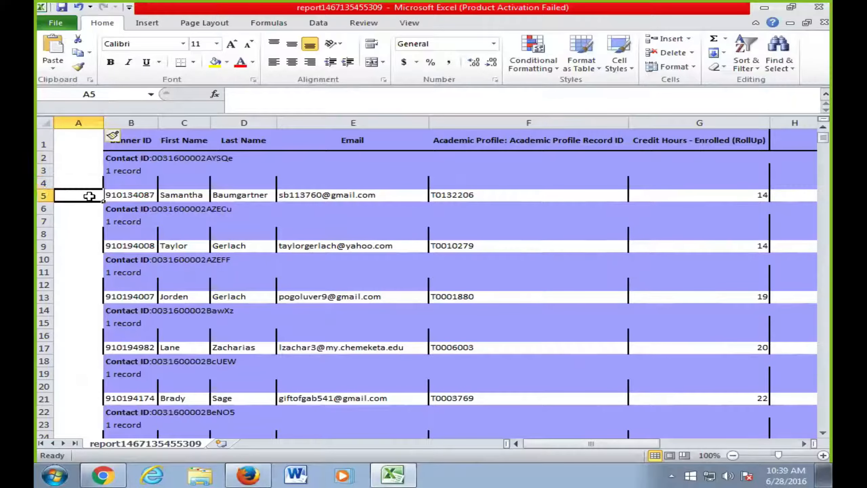
text(if()
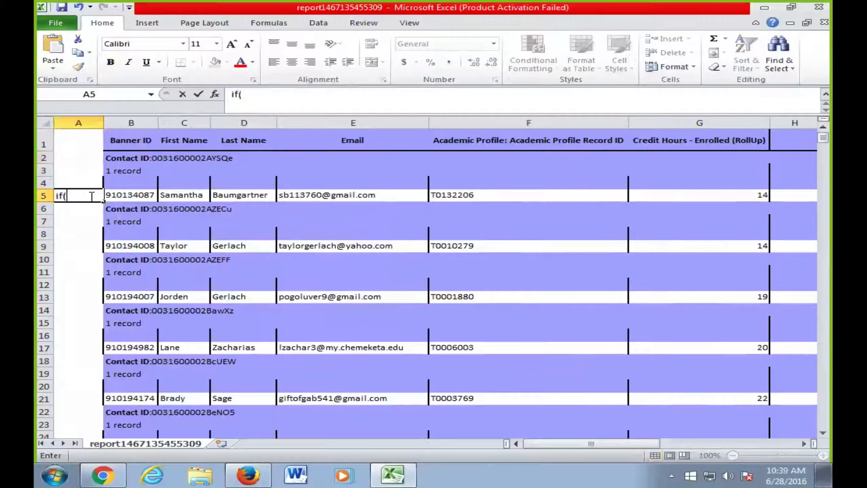
click(678, 196)
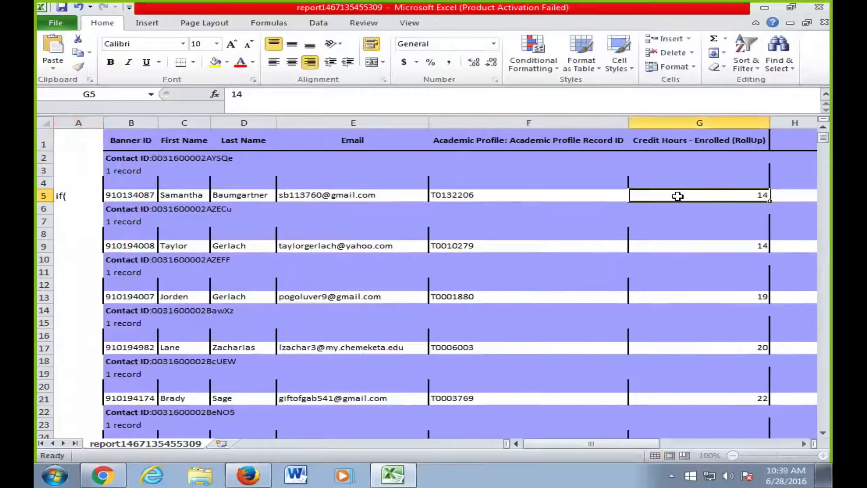
click(73, 196)
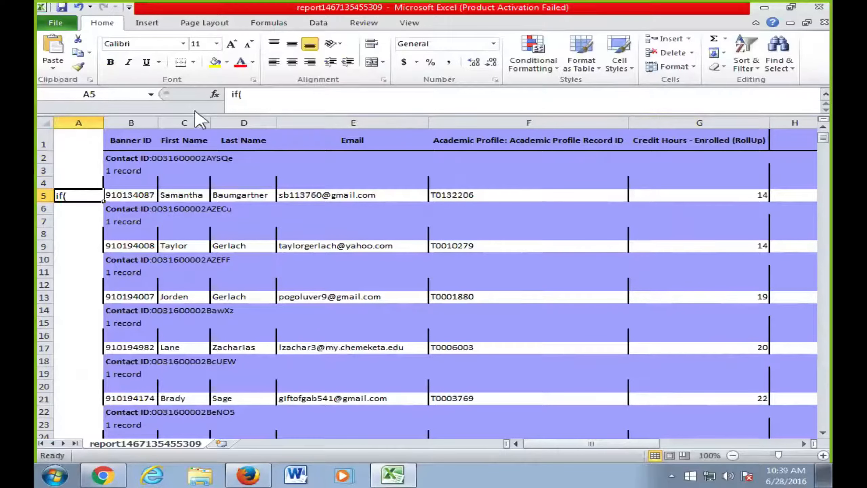
click(226, 95)
text(=)
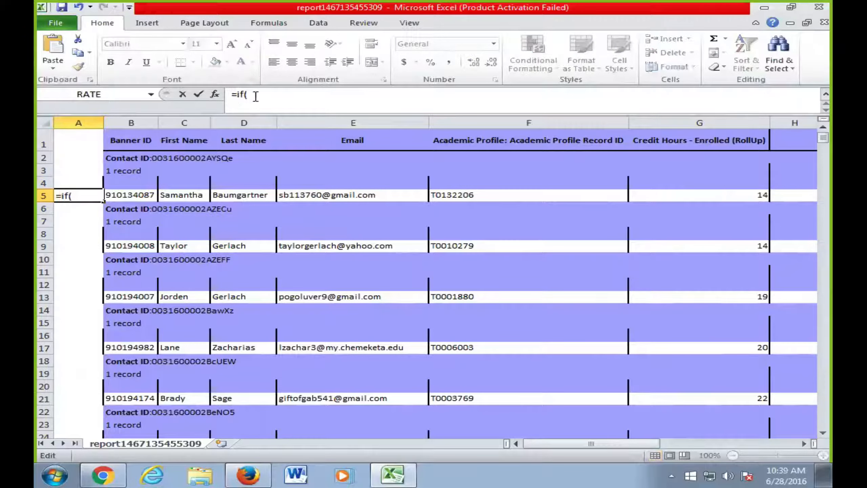
click(256, 95)
click(727, 200)
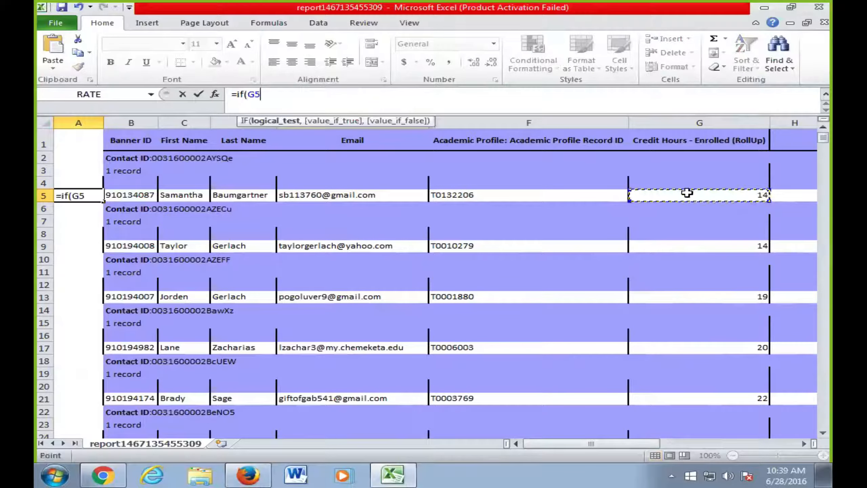
text(,0)
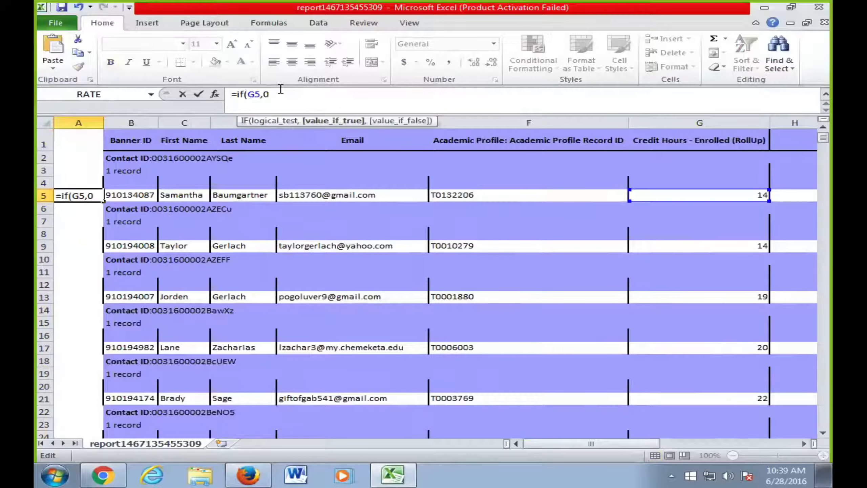
- Rewrite it as =and(if(G5>0,true,false), correcting the 'flase' typo
key(Left)
key(Left)
key(Left)
key(Left)
key(Left)
key(Left)
key(Left)
key(Left)
text(and(if(G5)
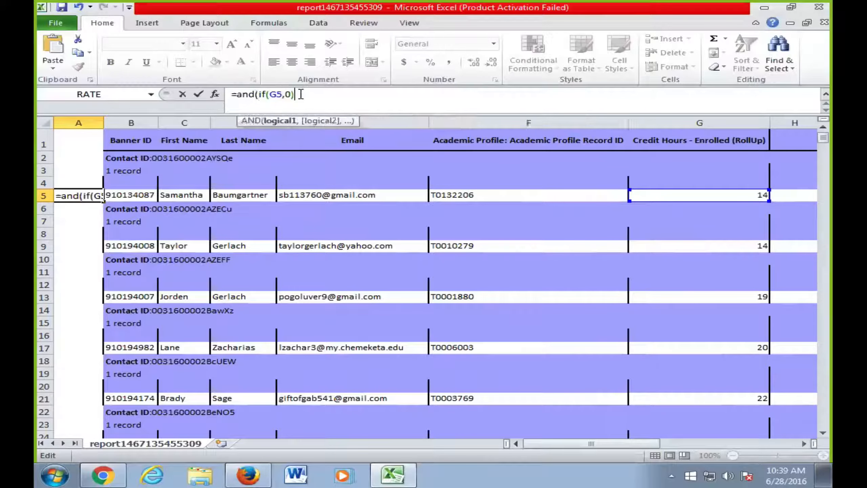
text(,)
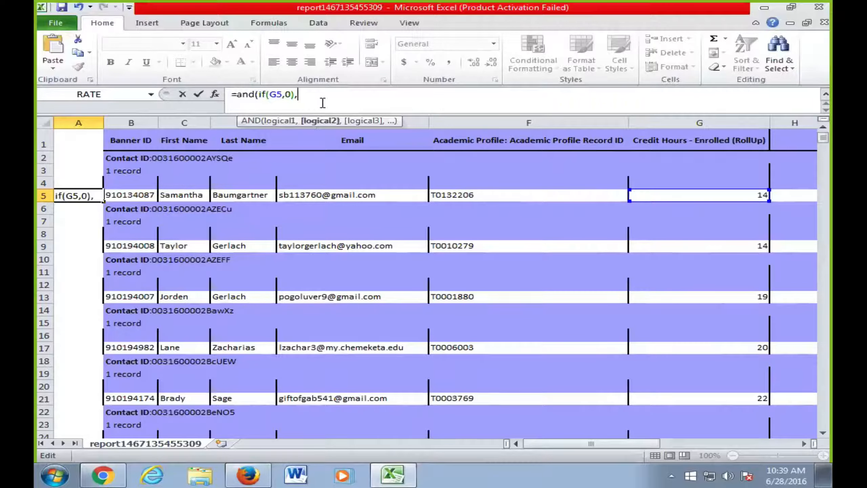
click(291, 95)
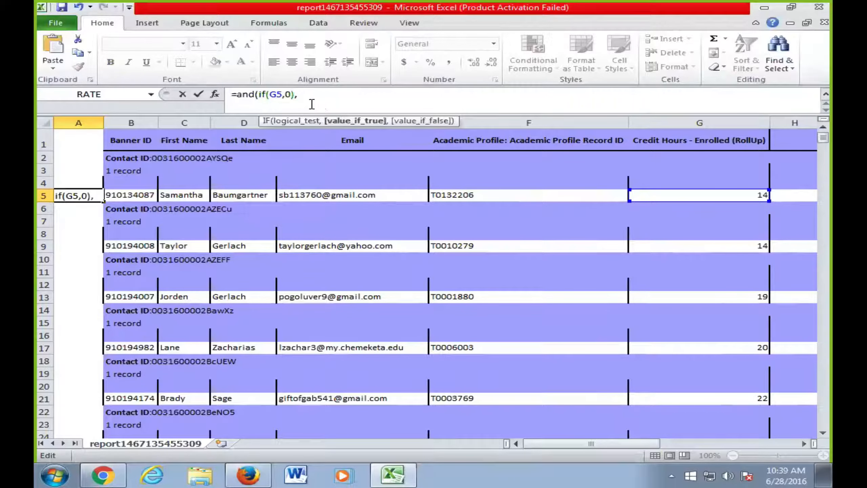
key(BackSpace)
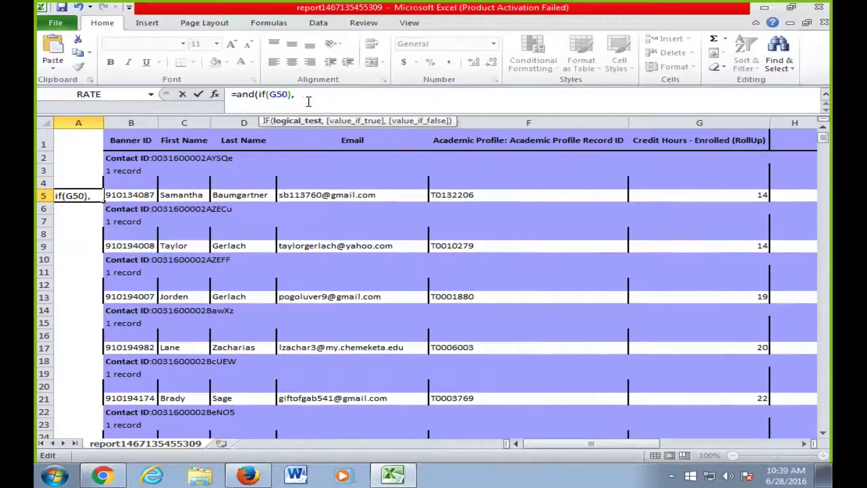
text(>0)
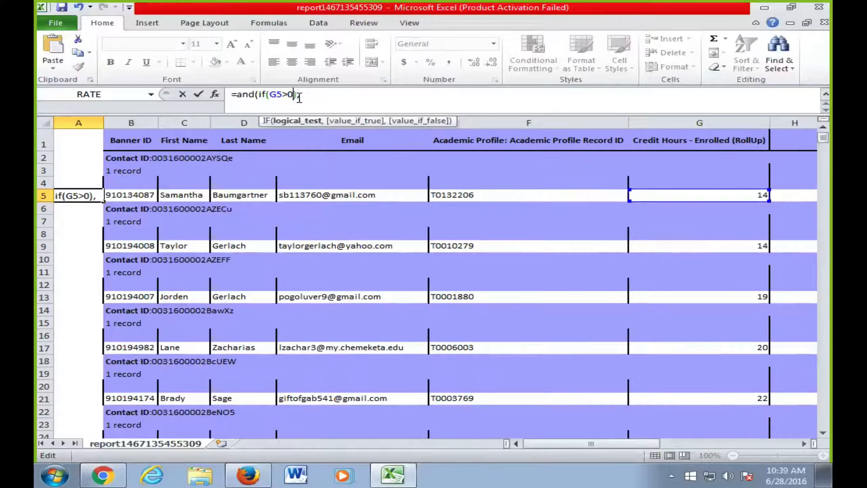
text(,)
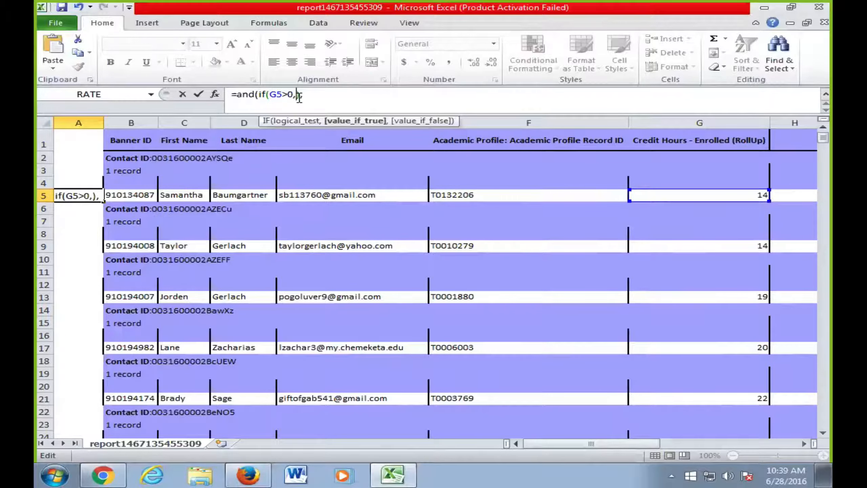
text(true)
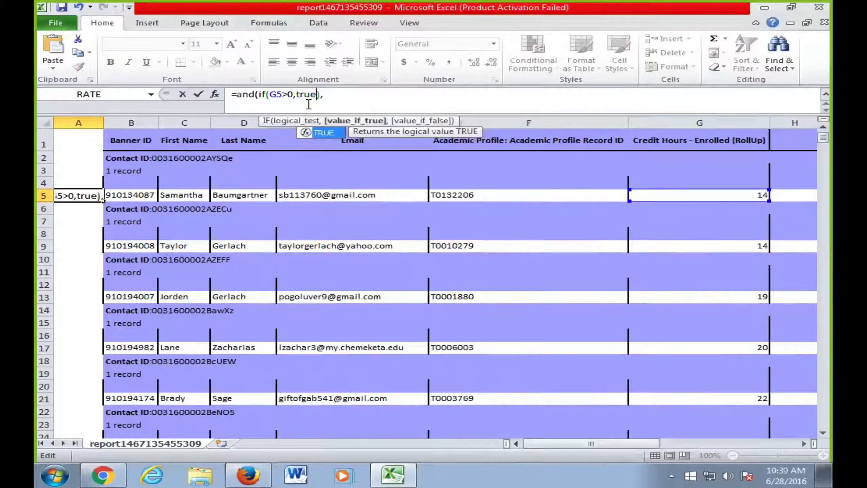
text(,flase)
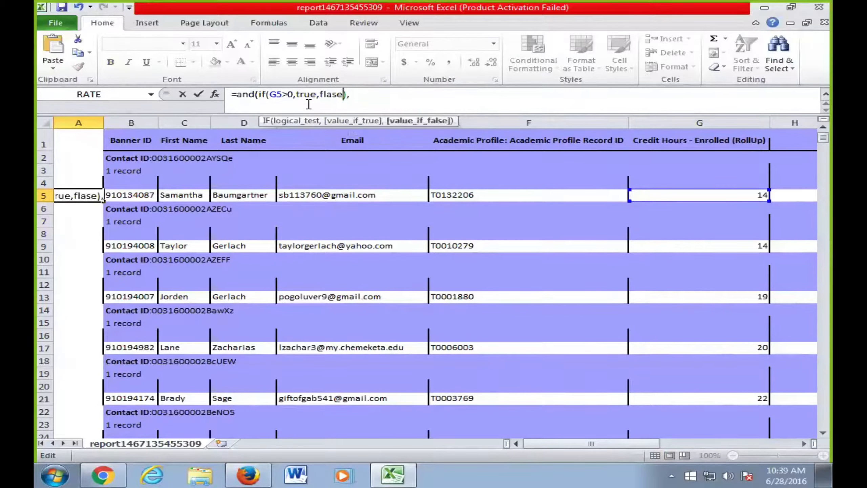
key(BackSpace)
key(BackSpace)
key(BackSpace)
key(BackSpace)
text(alse)
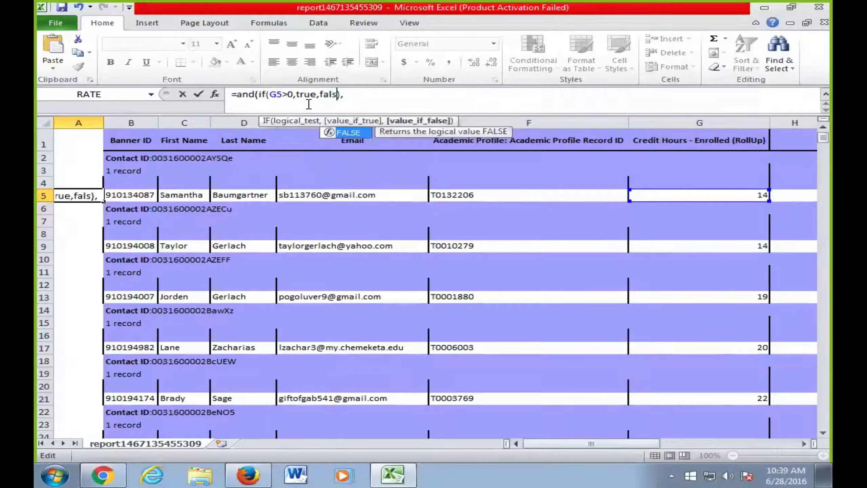
click(359, 97)
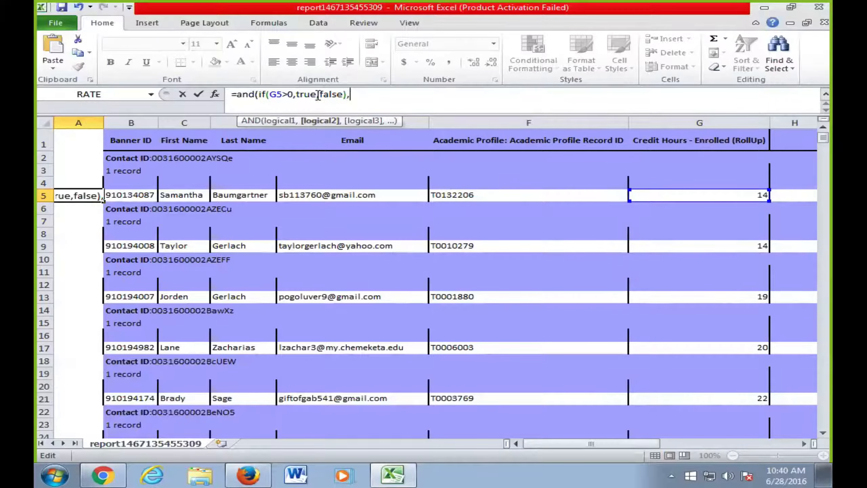
- Copy the IF test and adapt it for I5, committing =and(if(G5>0,true,false),if(I5>0,true,false)) in A5
drag(577, 443, 643, 442)
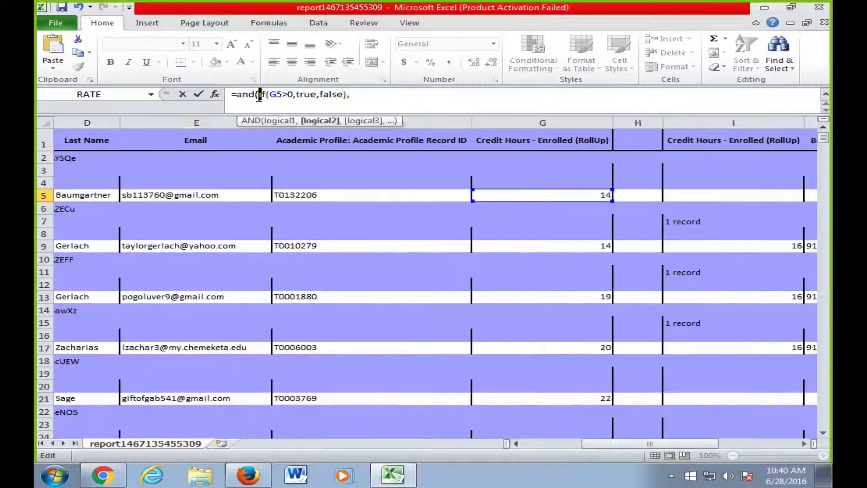
drag(260, 94, 349, 98)
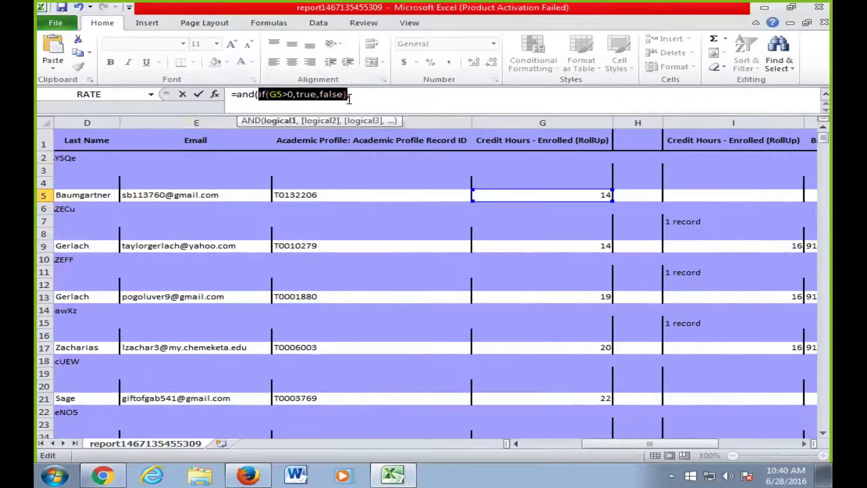
key(ctrl+c)
click(354, 98)
key(ctrl+v)
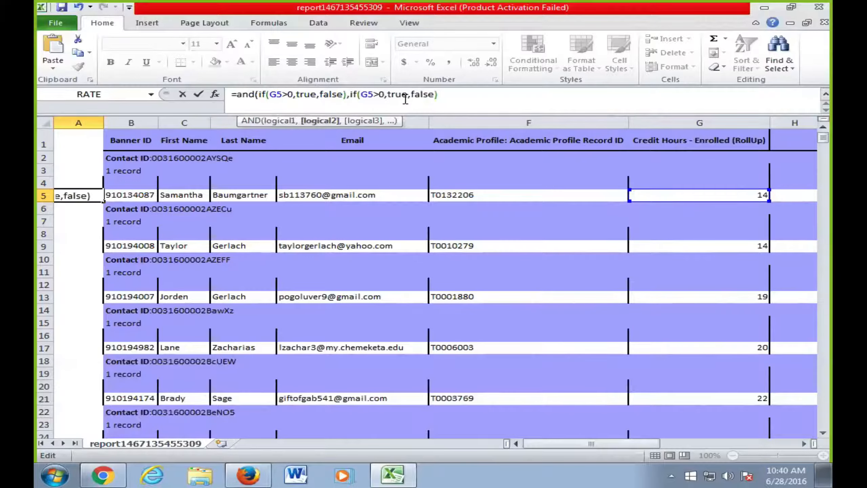
click(375, 93)
key(BackSpace)
key(BackSpace)
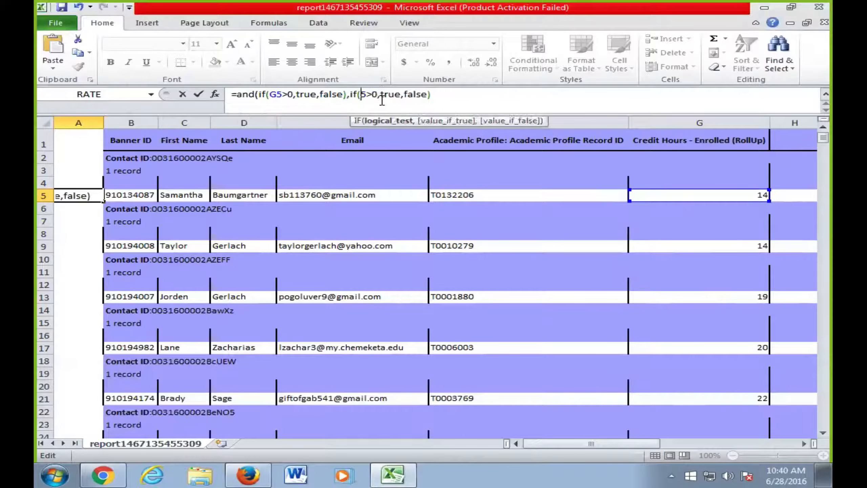
text(i5)
click(449, 98)
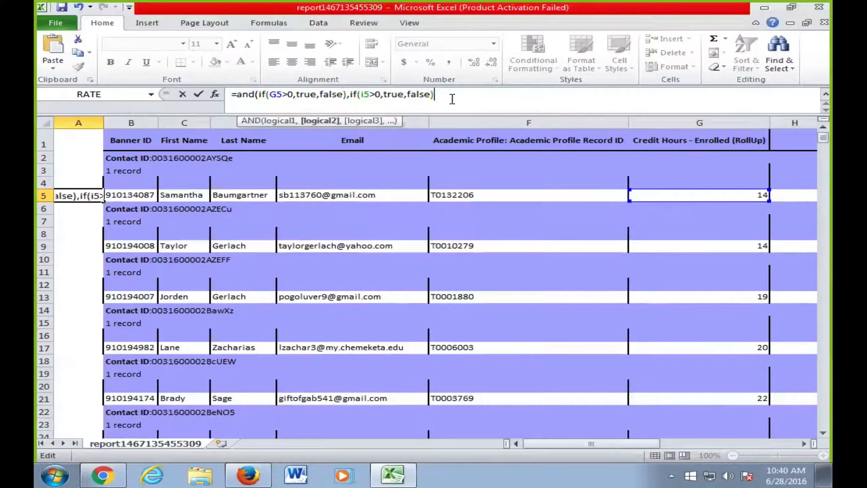
click(452, 99)
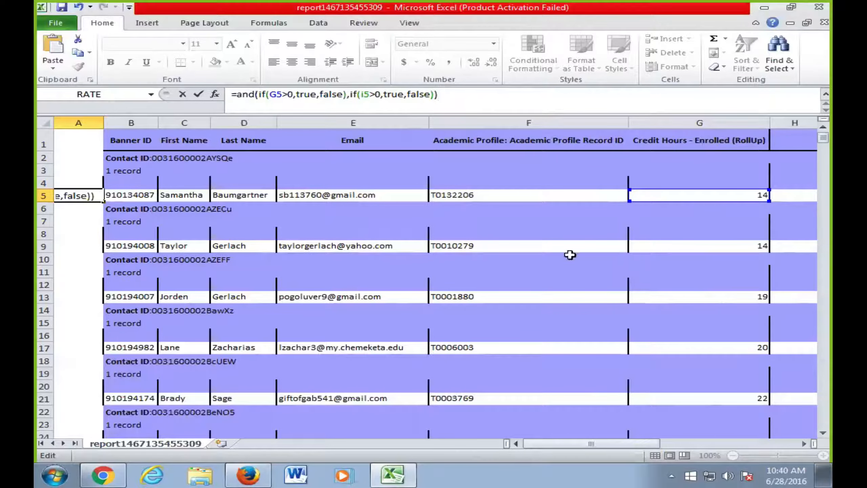
key(Return)
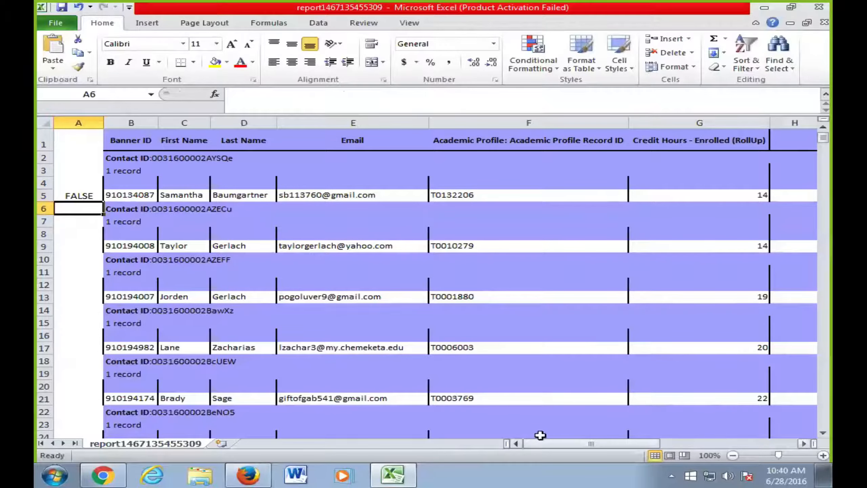
- Inspect A5's formula and its first IF condition, then cancel the edit
mouse_move(557, 444)
mouse_down()
mouse_move(634, 445)
mouse_move(555, 444)
mouse_up()
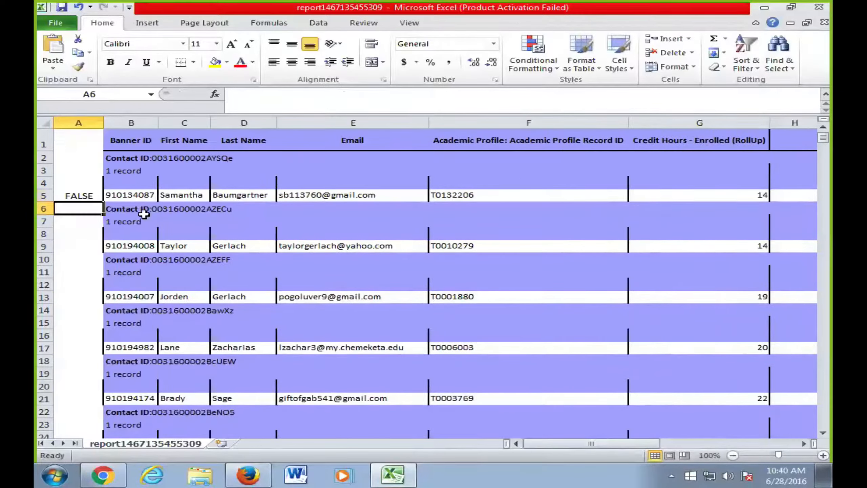
click(79, 196)
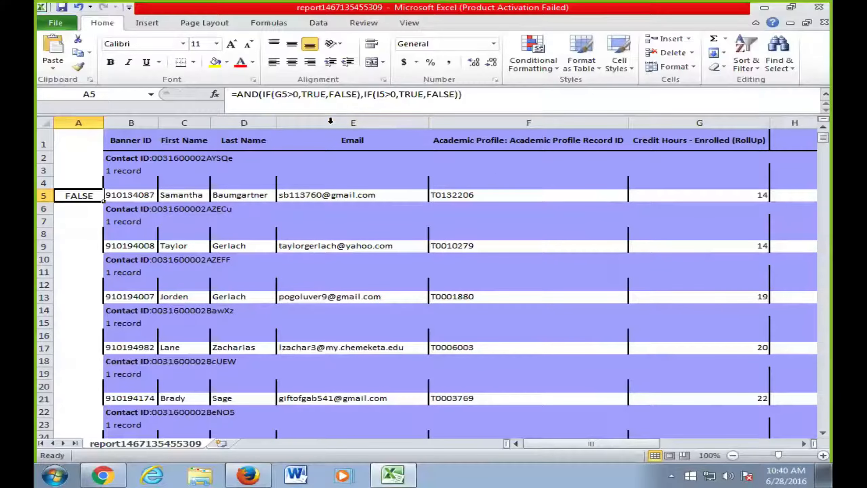
drag(278, 94, 347, 94)
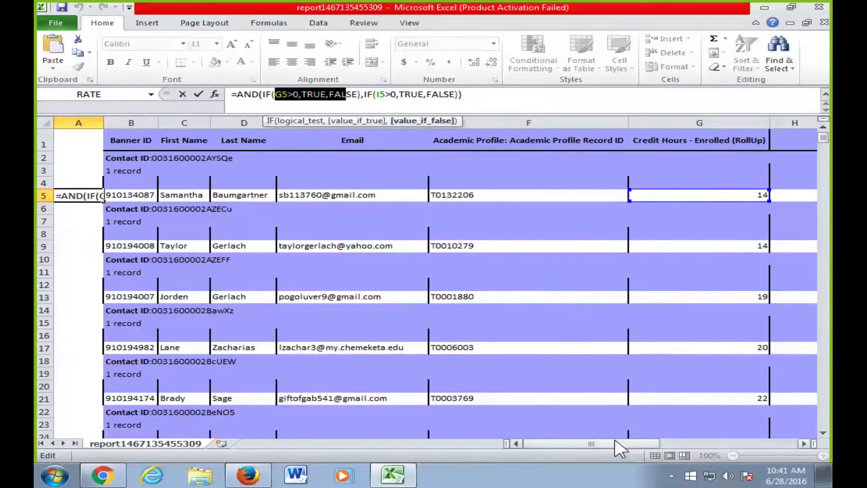
drag(611, 444, 533, 441)
click(70, 218)
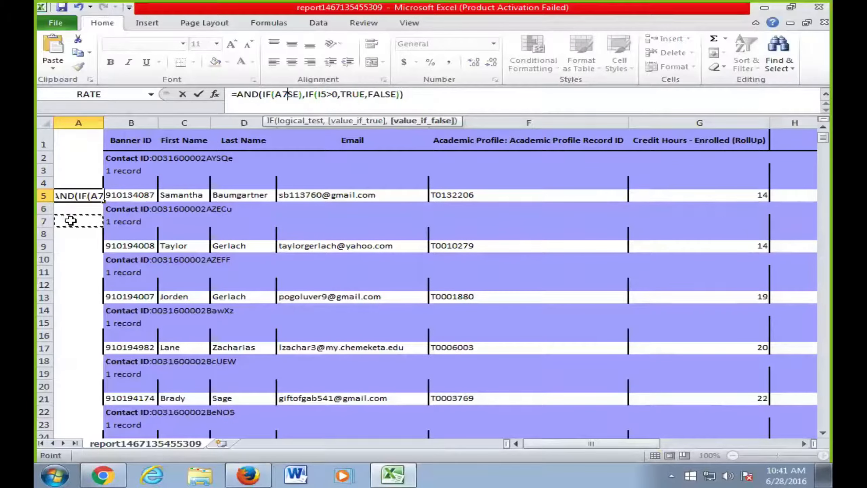
key(Escape)
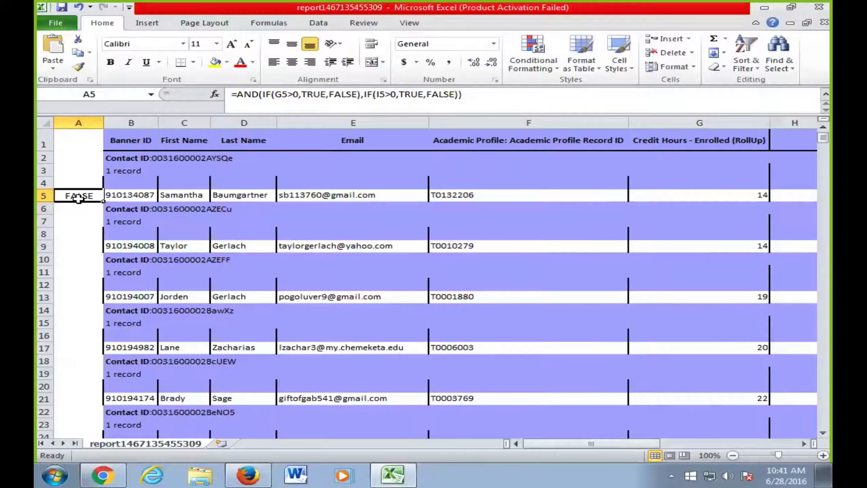
- Copy A5's formula down all of column A, then undo the fill
key(ctrl+c)
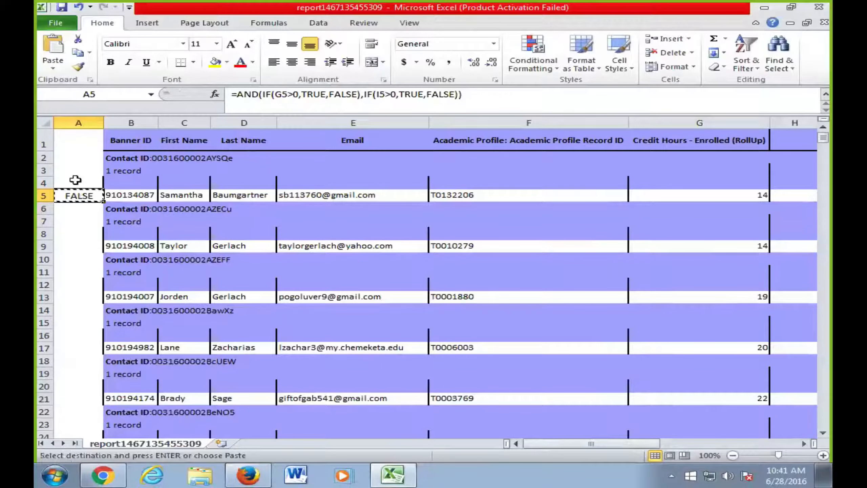
click(79, 122)
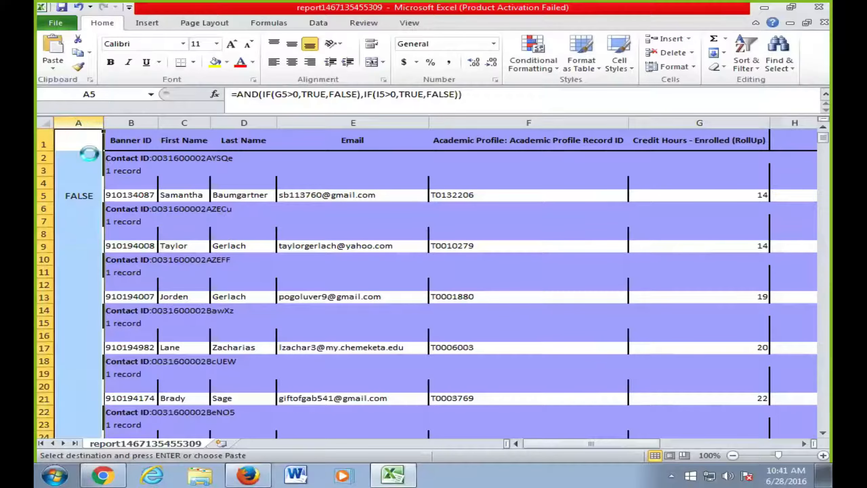
key(ctrl+v)
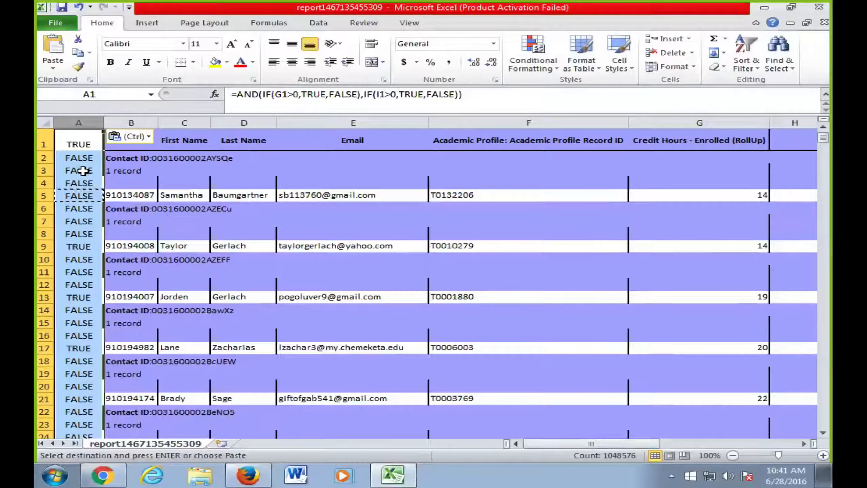
click(83, 171)
key(ctrl)
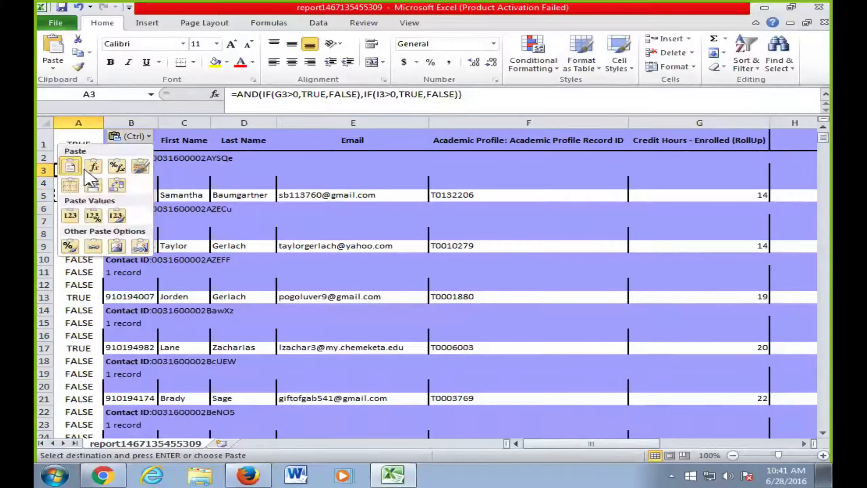
click(89, 112)
key(ctrl+z)
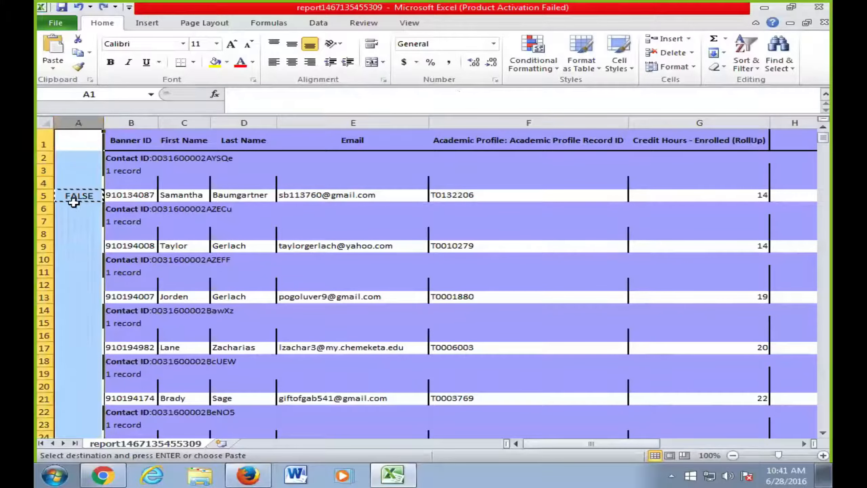
- Paste the A5 formula into A9, then throughout column A, and check A7
click(75, 196)
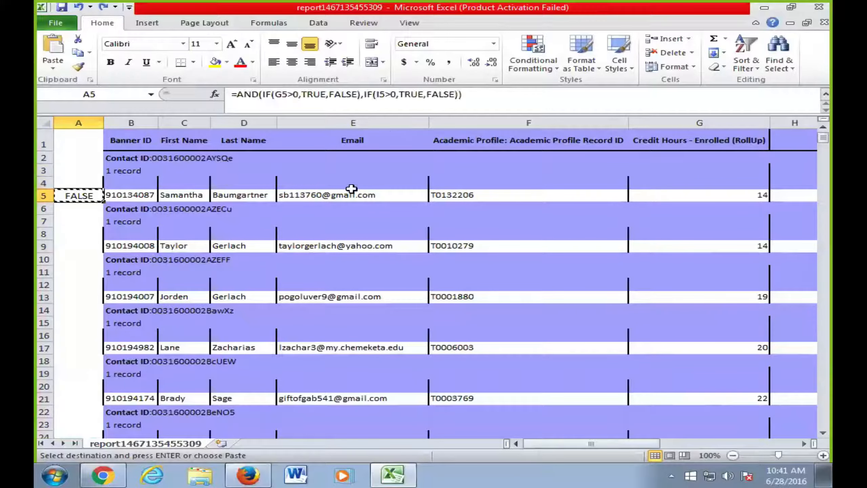
drag(645, 445, 611, 448)
click(86, 244)
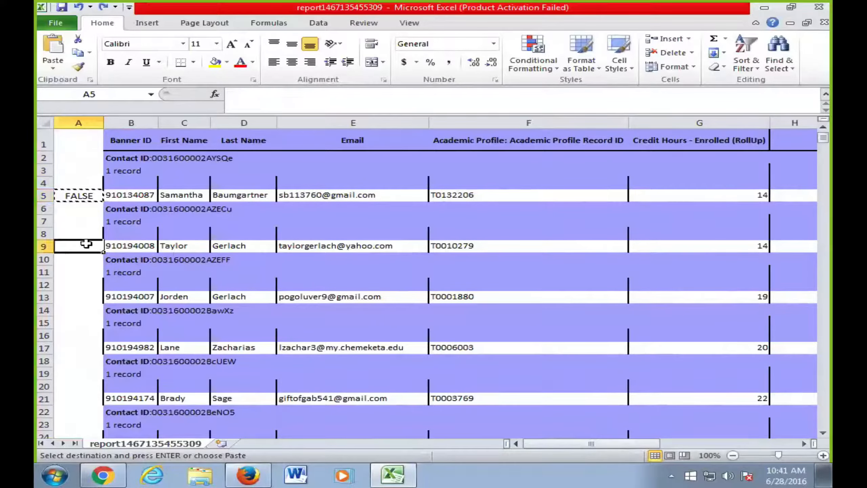
key(ctrl+v)
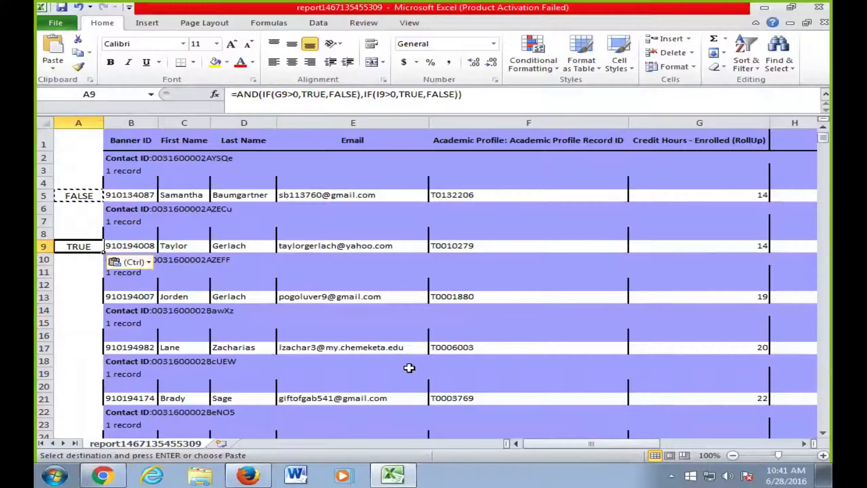
drag(580, 451, 526, 444)
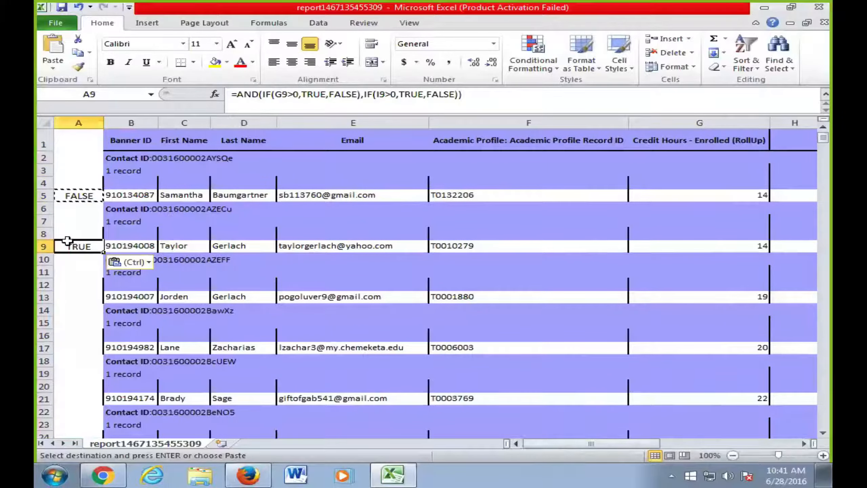
click(79, 123)
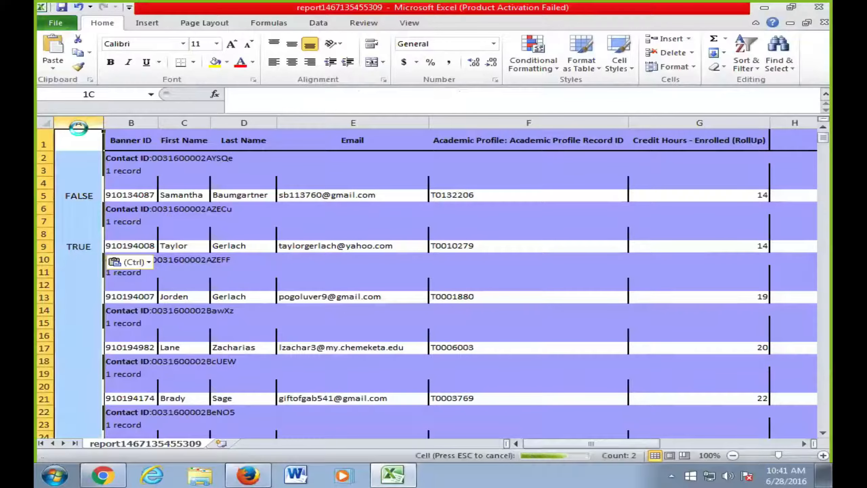
key(ctrl+v)
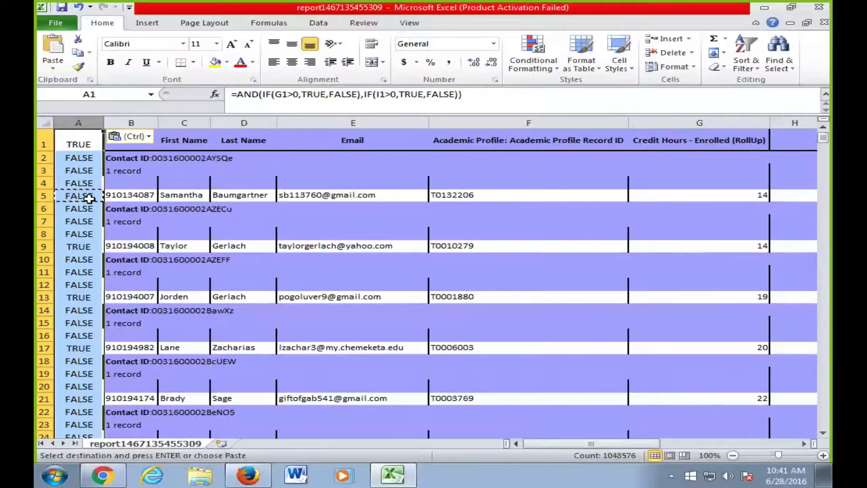
click(82, 222)
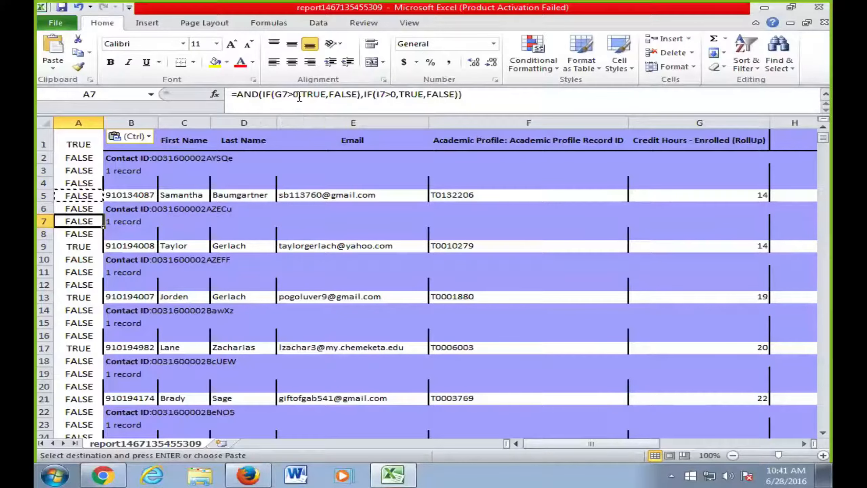
click(77, 196)
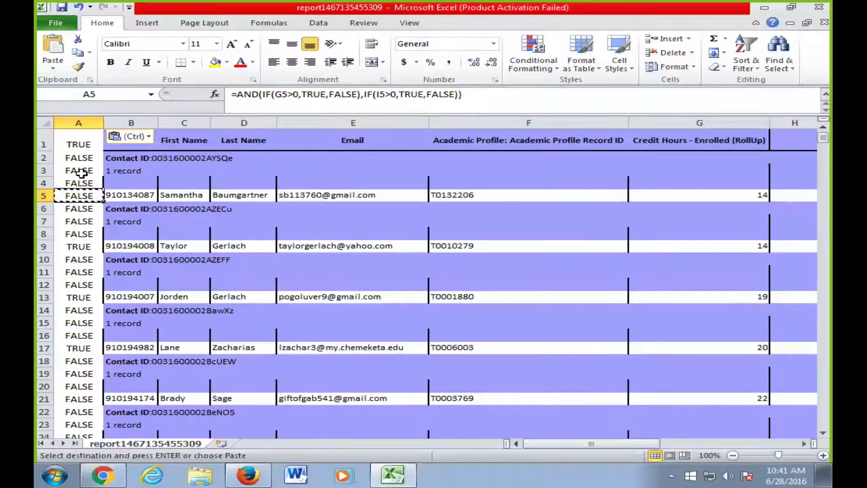
click(75, 140)
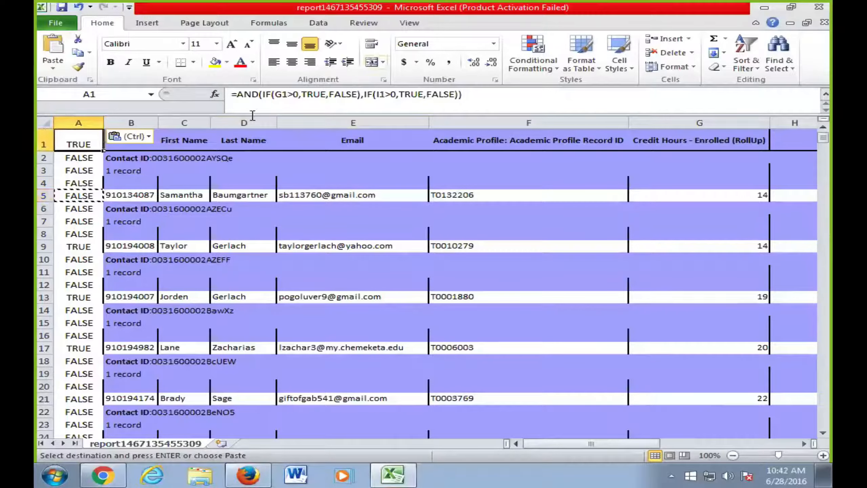
- Enable header-row filters and filter column A to show only FALSE rows
click(746, 64)
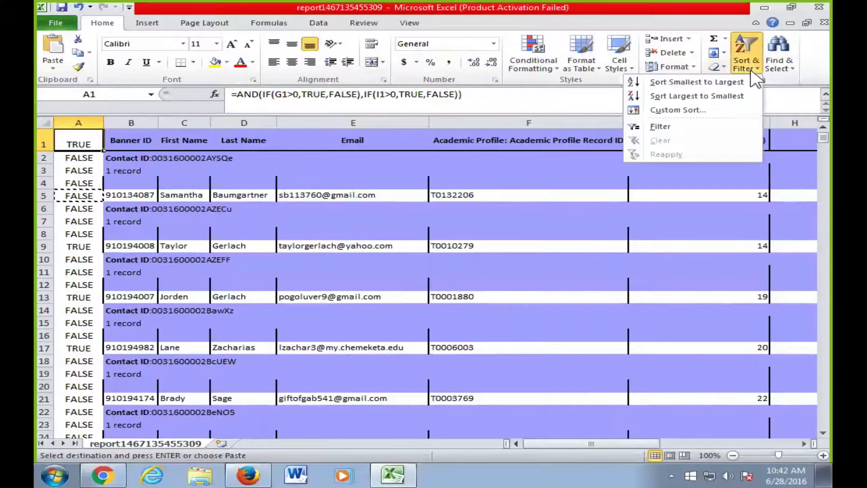
click(674, 126)
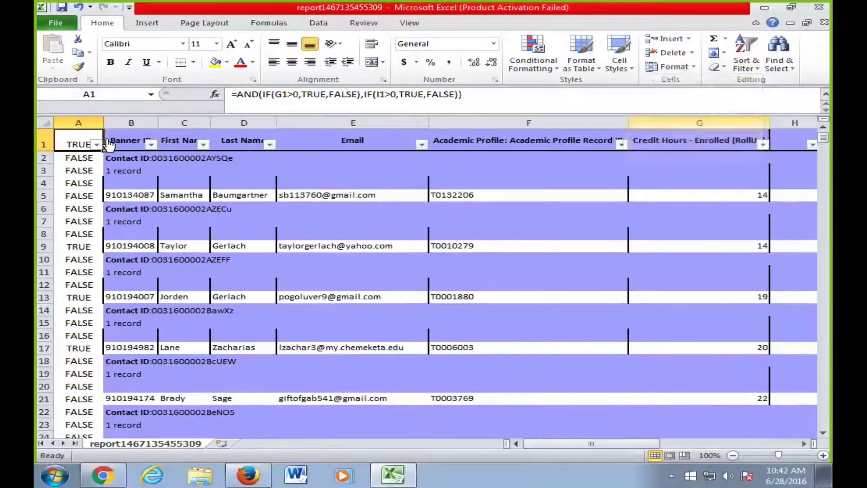
click(96, 145)
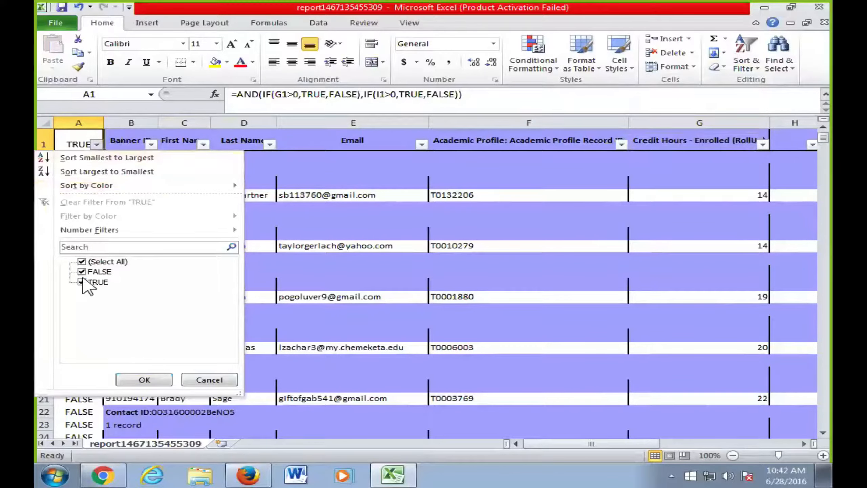
click(82, 282)
click(82, 271)
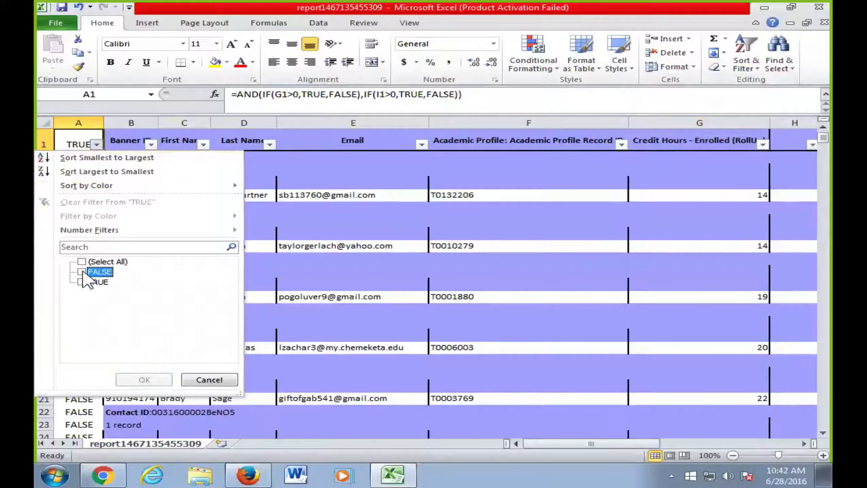
click(82, 282)
click(82, 272)
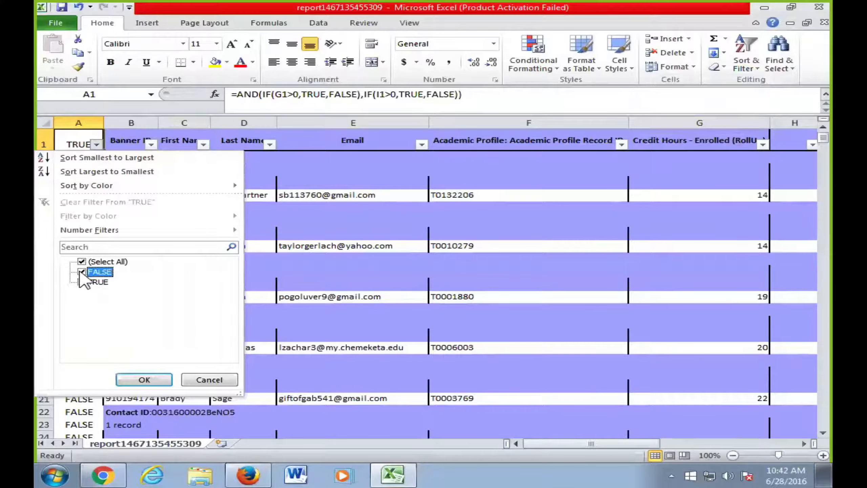
click(82, 281)
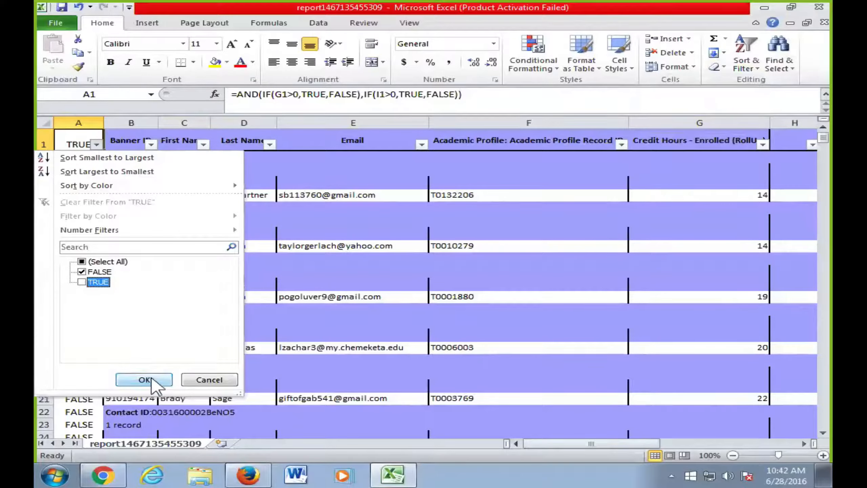
click(148, 380)
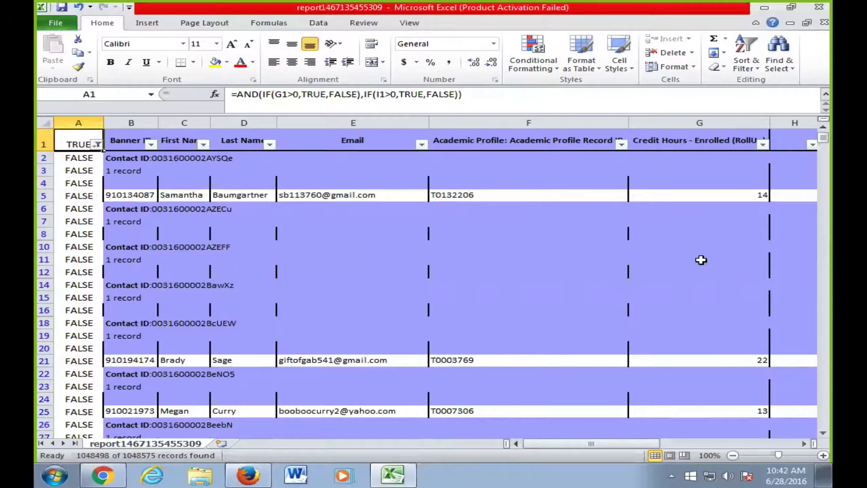
drag(560, 444, 473, 443)
drag(661, 445, 651, 451)
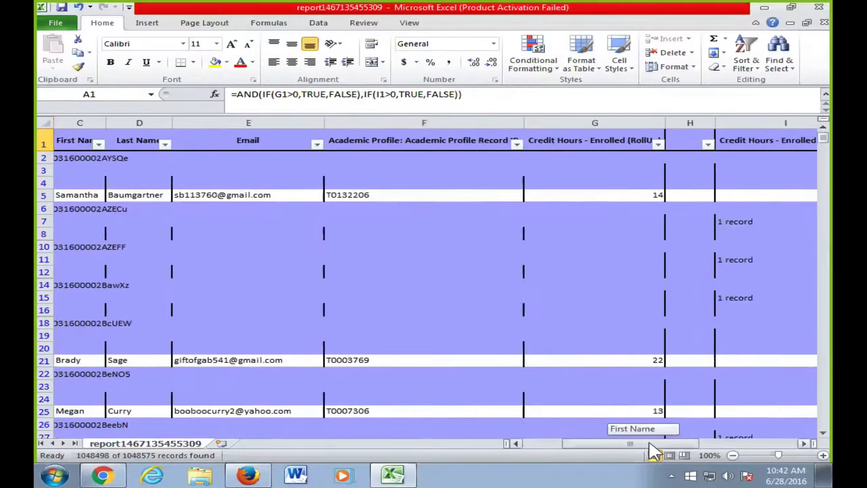
click(584, 198)
click(688, 197)
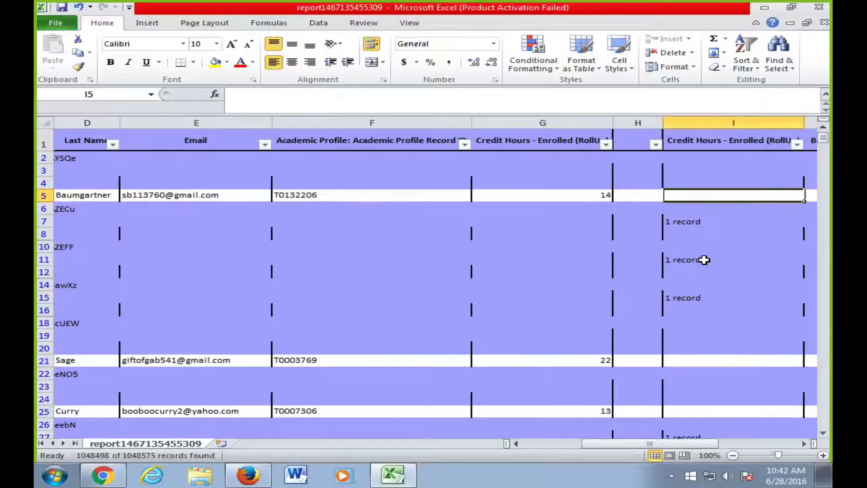
scroll(658, 360, down, 4)
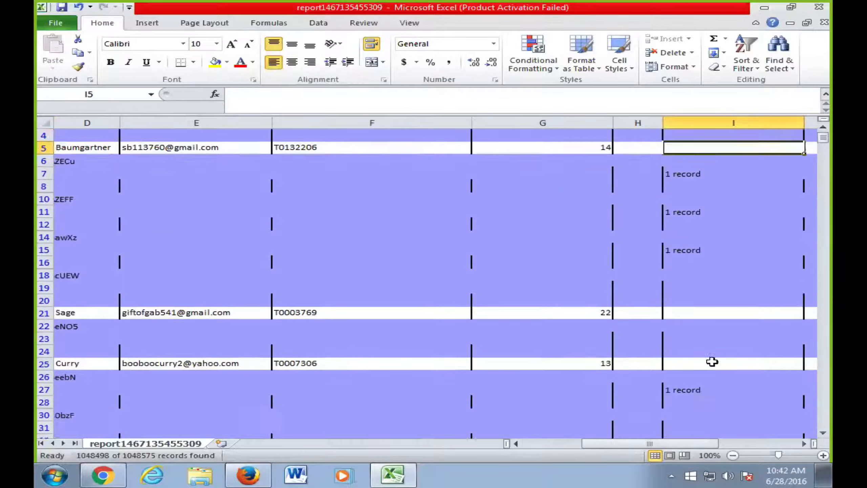
scroll(712, 361, down, 5)
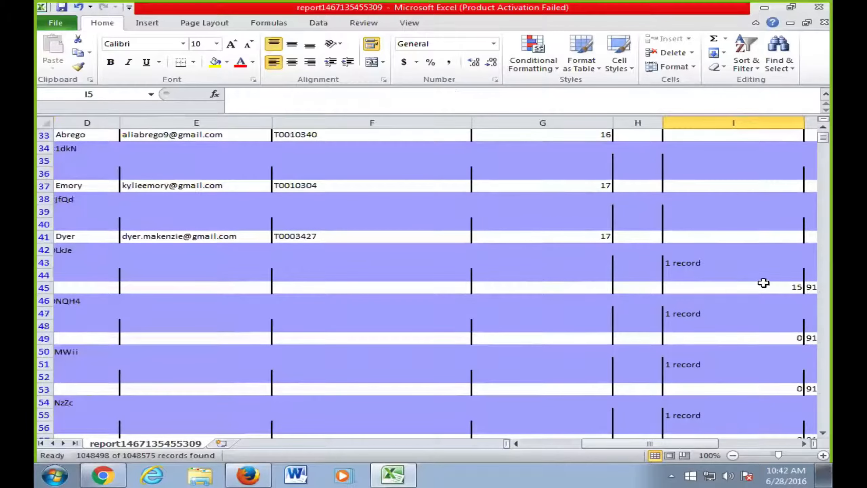
click(570, 288)
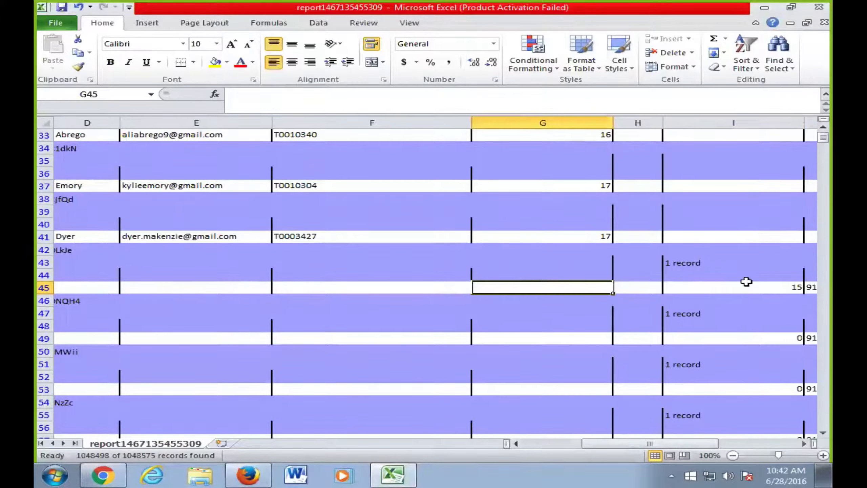
click(747, 283)
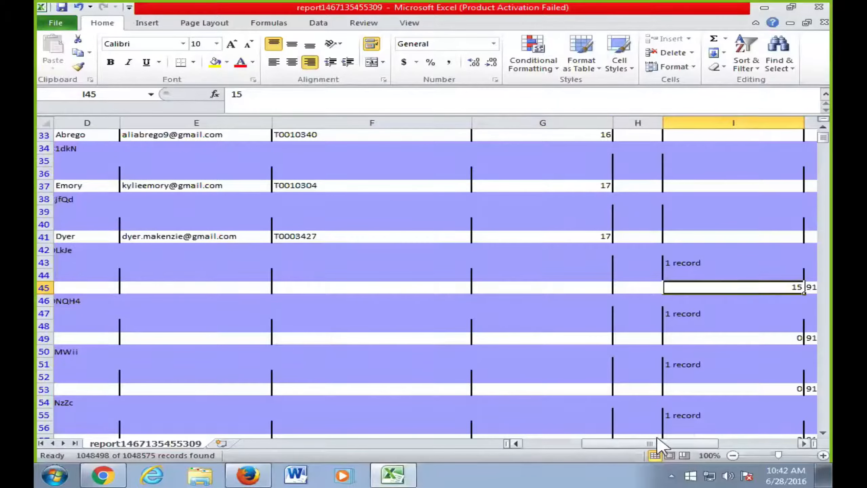
drag(658, 444, 601, 444)
scroll(135, 239, up, 3)
scroll(135, 239, up, 8)
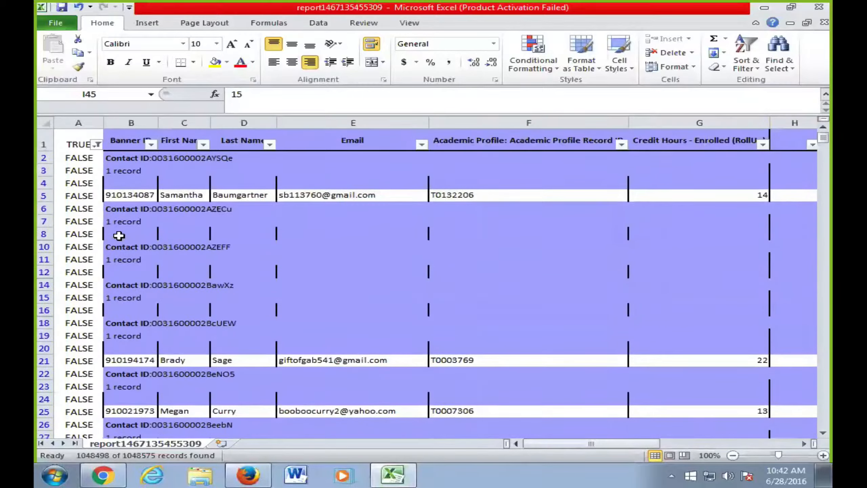
click(90, 197)
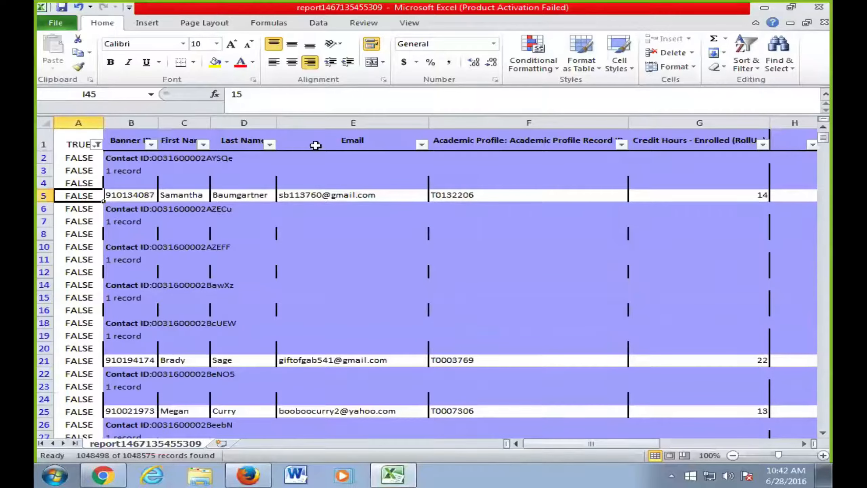
- Try replacing the first IF's TRUE result with references like B7 and E5, then undo
click(310, 95)
double_click(310, 96)
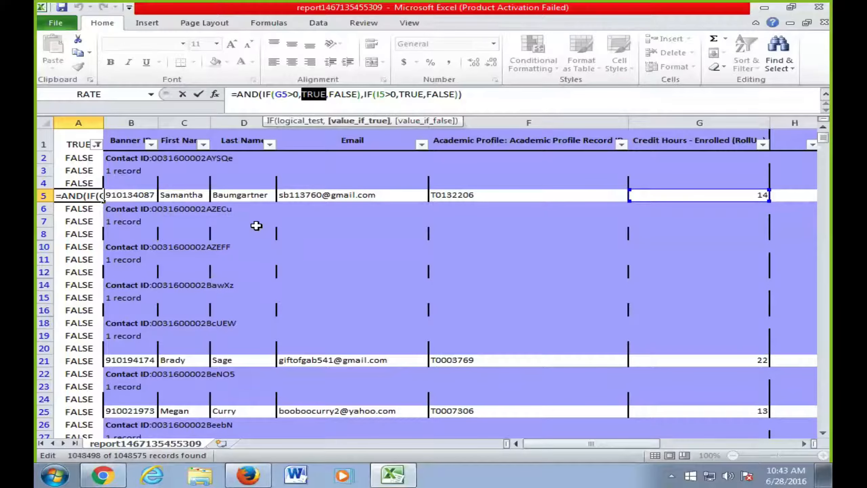
drag(150, 212, 334, 337)
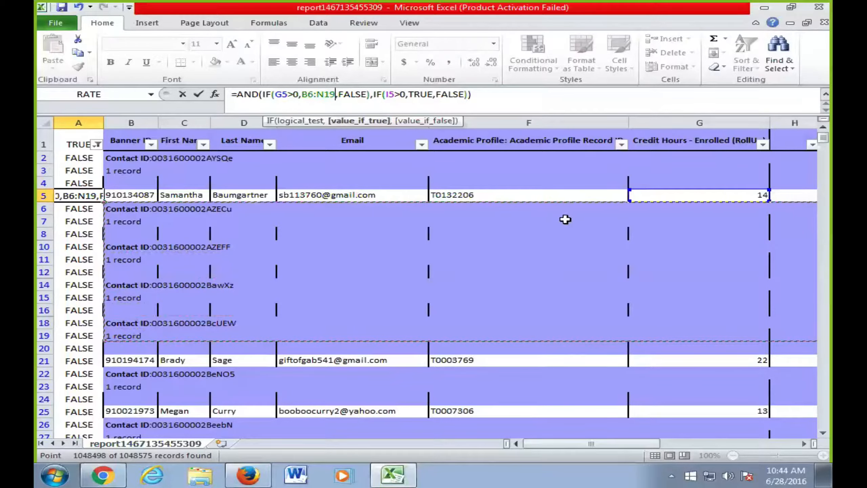
click(330, 219)
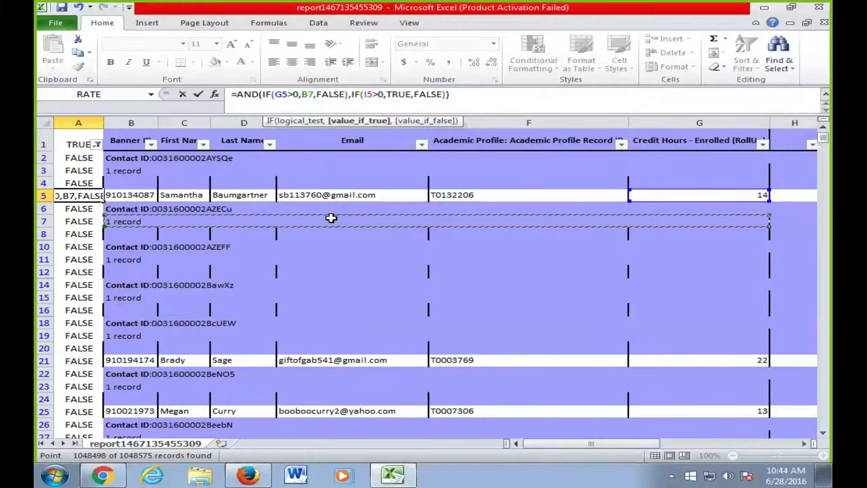
click(306, 194)
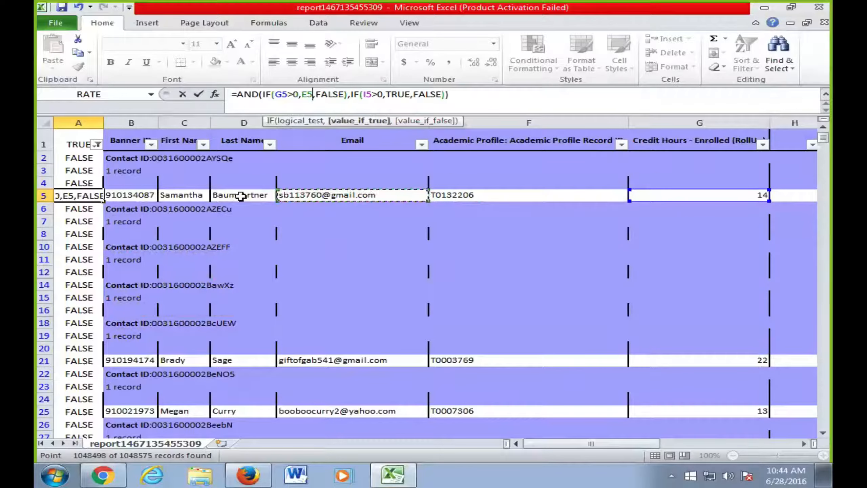
key(ctrl+z)
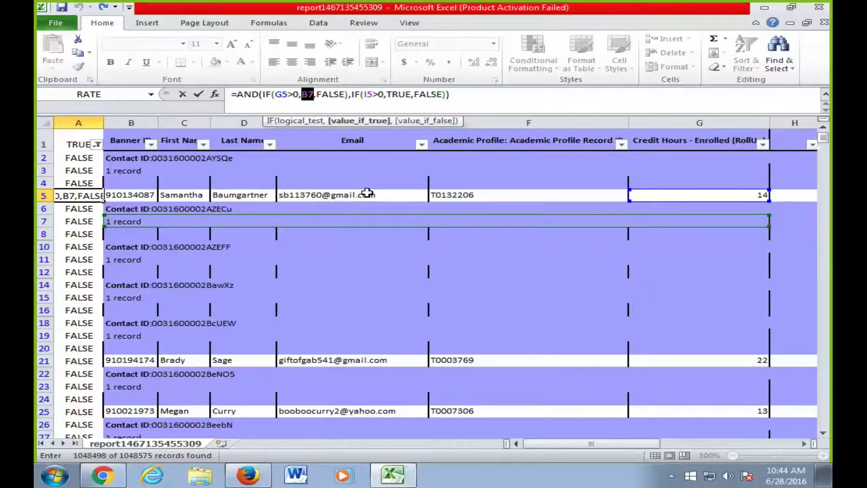
- Wrap the formula in an outer AND and restore the first IF's true result
click(239, 97)
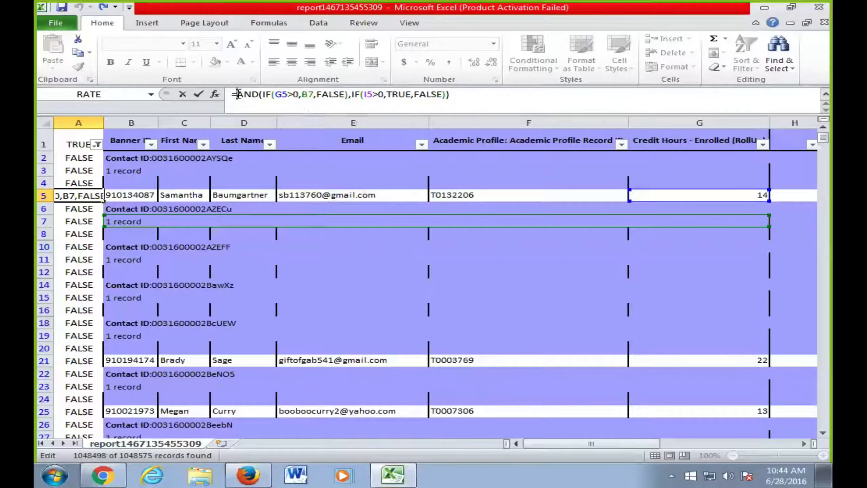
text(and()
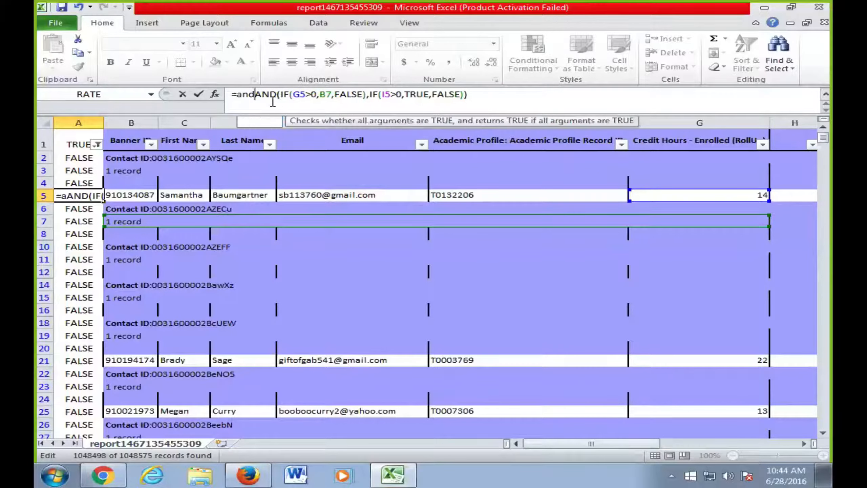
click(480, 98)
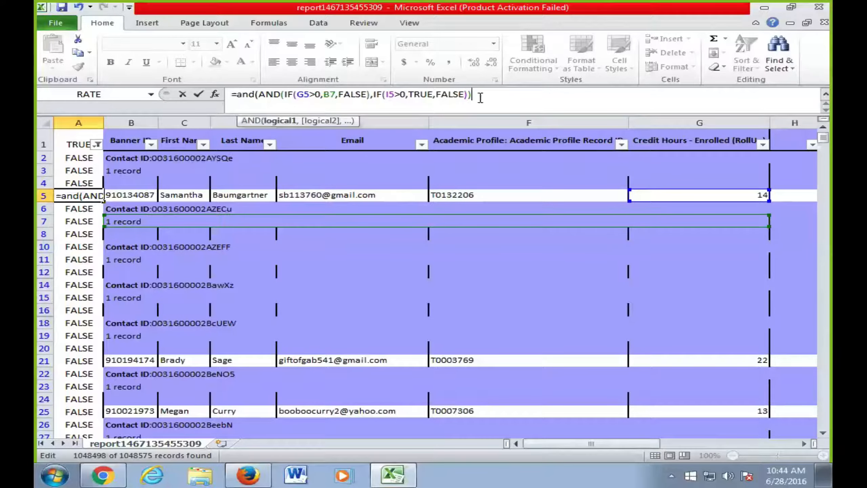
text(,)
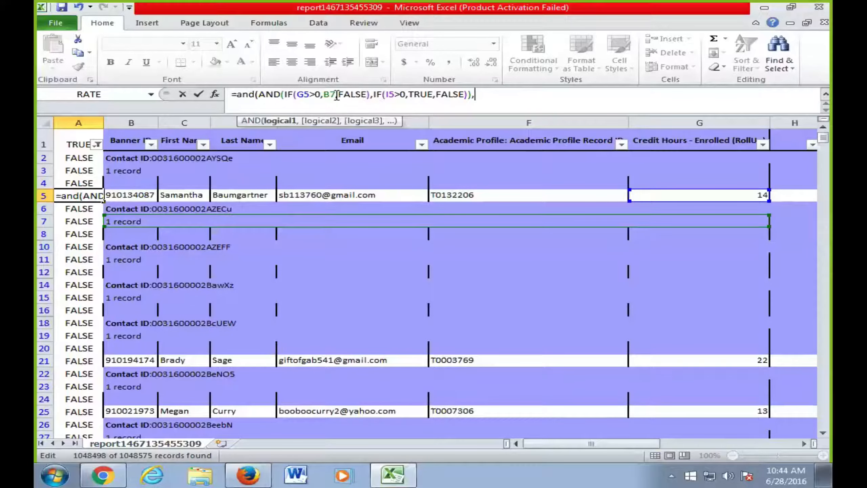
click(338, 96)
key(BackSpace)
key(BackSpace)
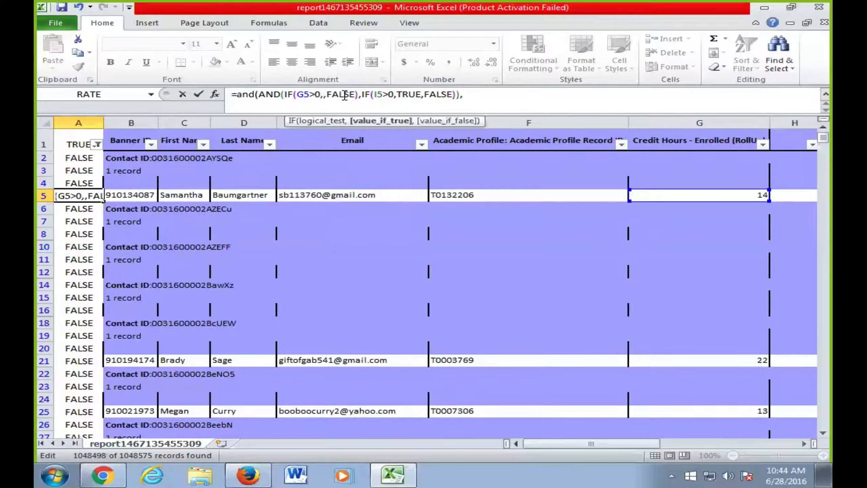
text(true)
click(514, 98)
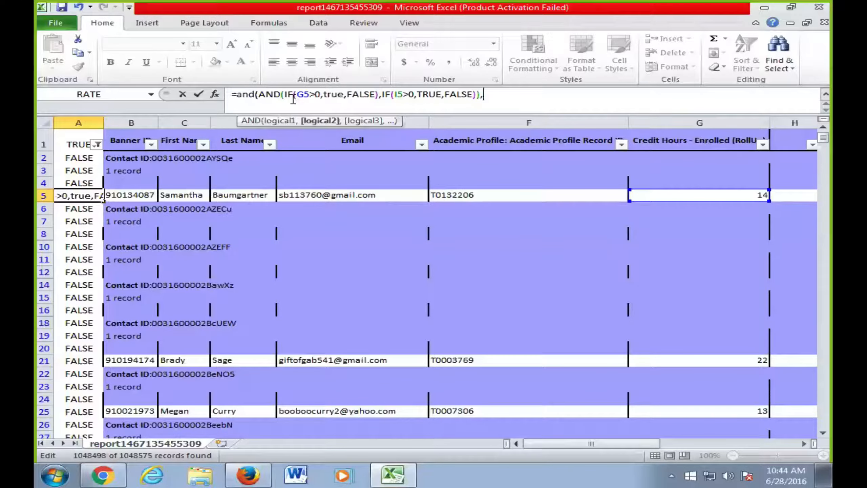
click(215, 96)
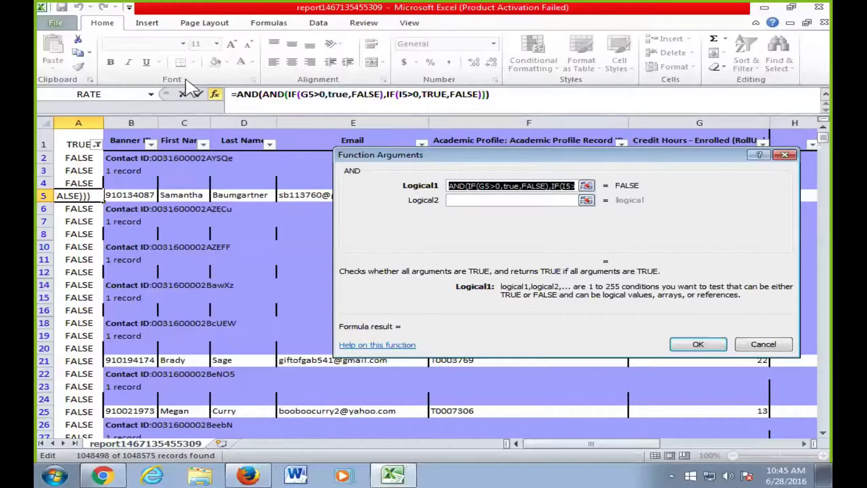
- Cancel the Function Arguments edit, keeping A5's original formula, and click cells B7, B10 and E8
click(753, 343)
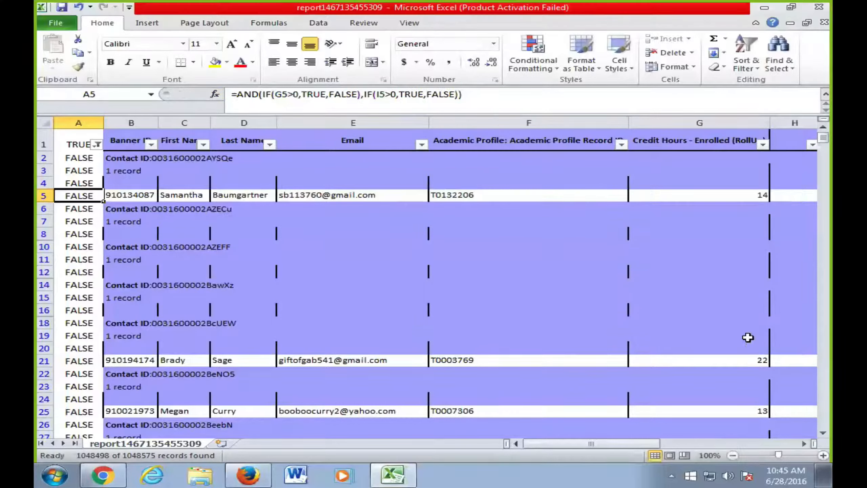
click(488, 221)
click(471, 246)
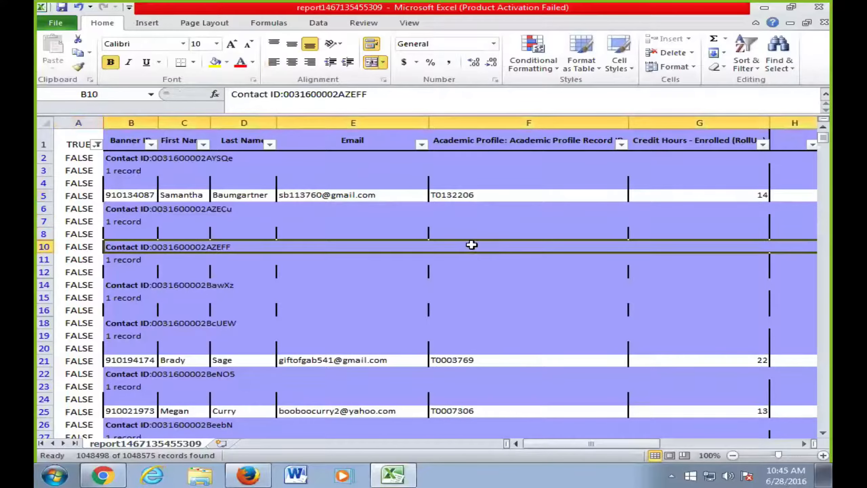
click(333, 228)
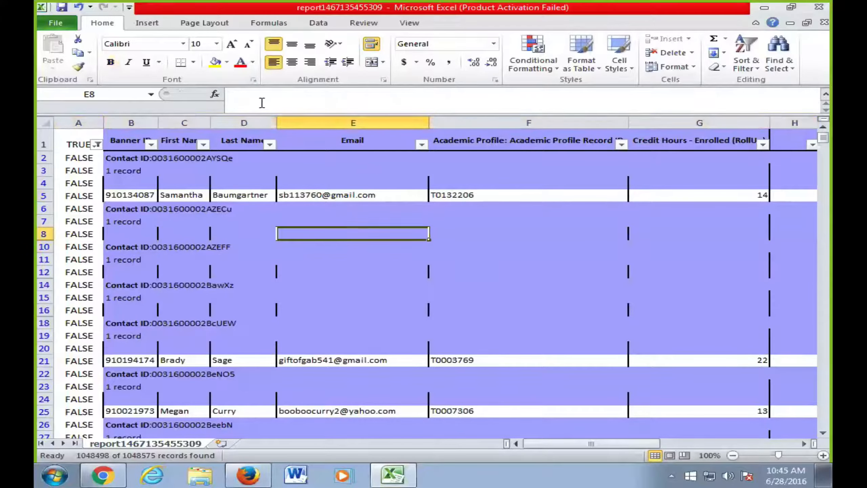
click(215, 94)
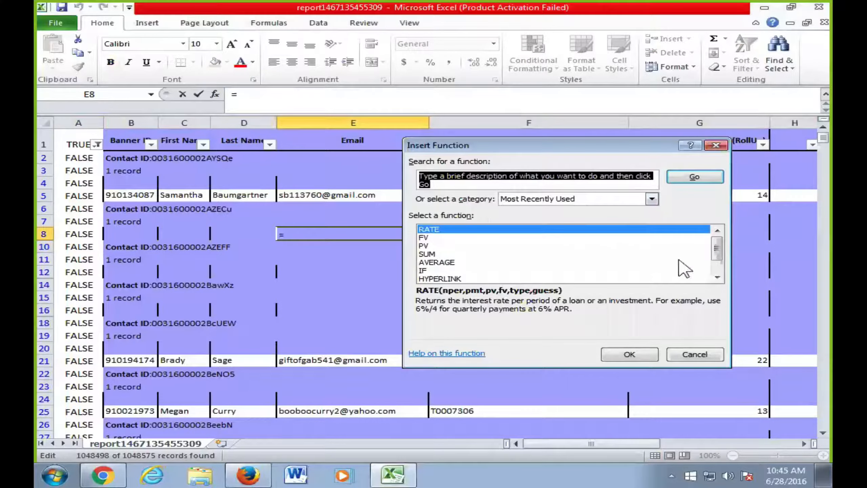
click(652, 199)
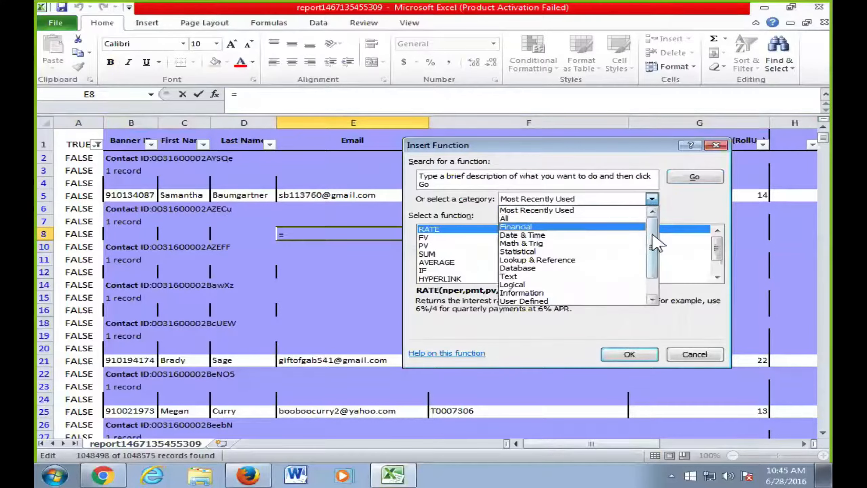
drag(651, 236, 651, 272)
click(552, 258)
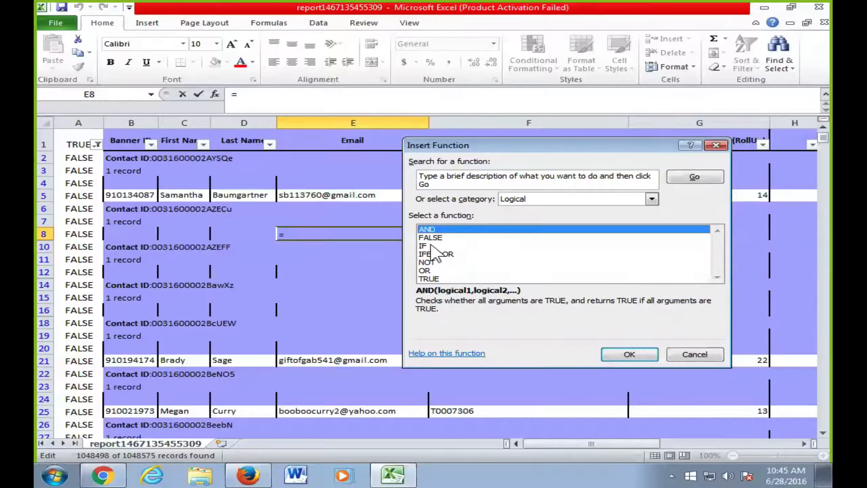
click(712, 355)
click(731, 197)
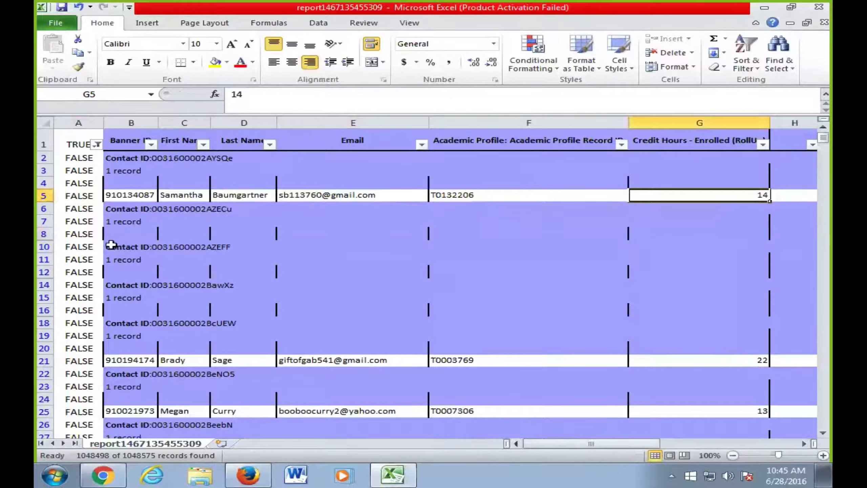
- Select A5 and highlight IF(G5>0,TRUE,FALSE) in the formula bar
click(79, 196)
drag(265, 96, 363, 94)
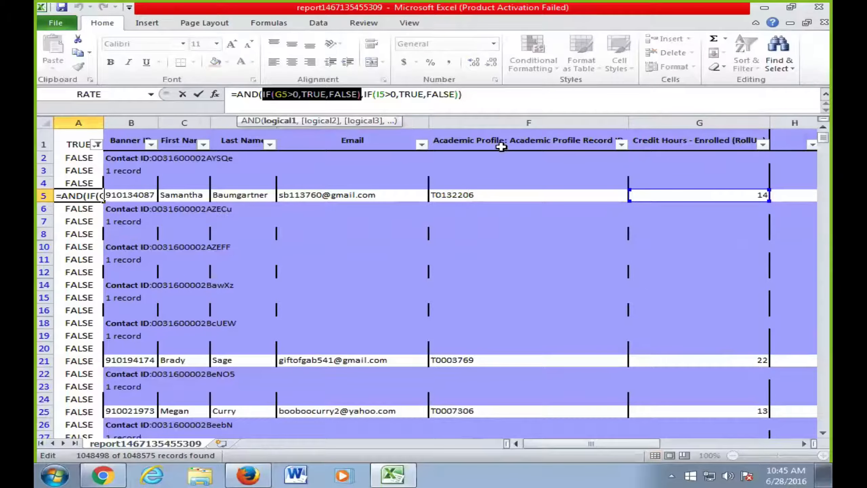
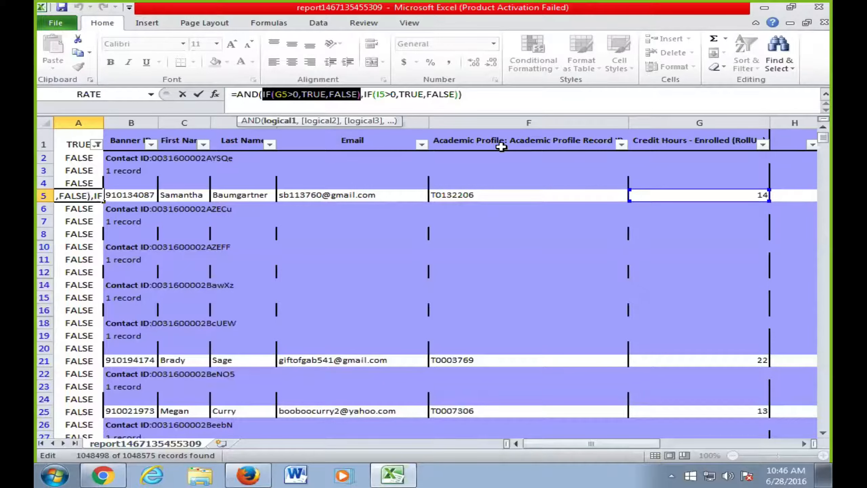
- Evaluate A5's first IF with F9, keep the formula unchanged, and select A4
key(F9)
key(Escape)
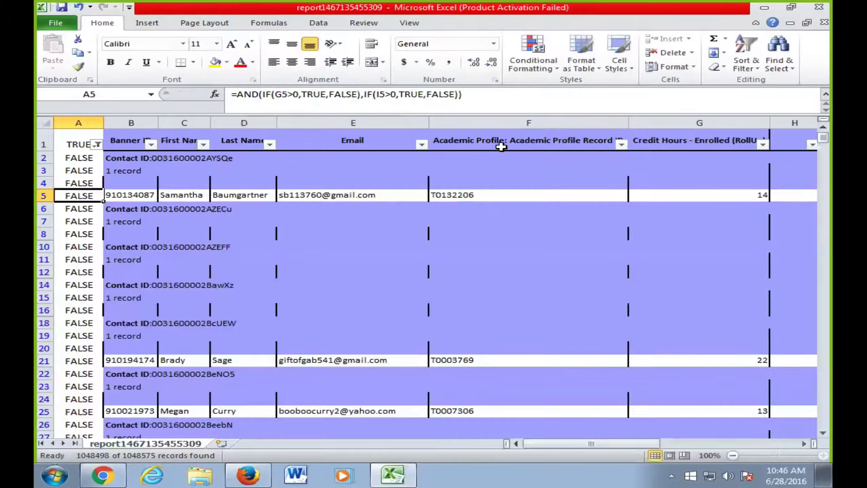
click(494, 100)
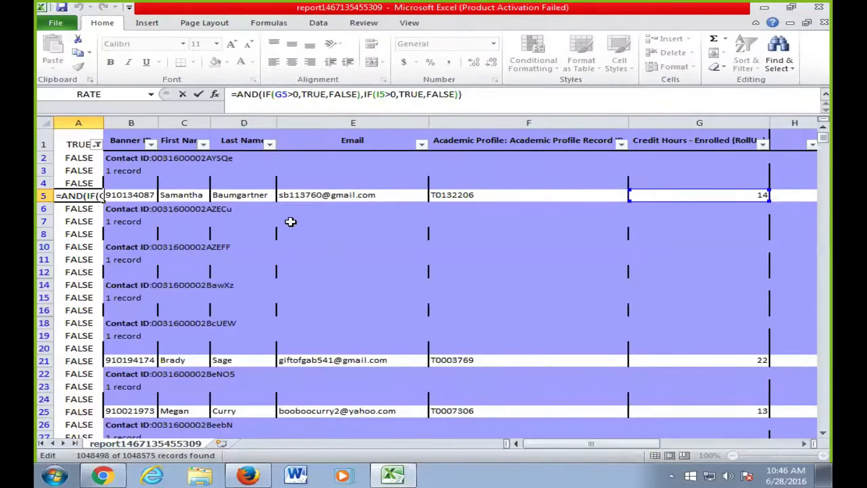
key(ctrl+Return)
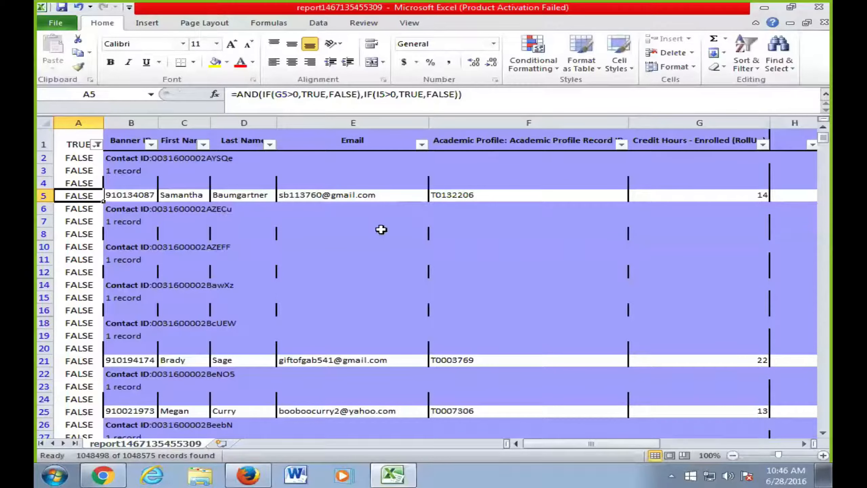
click(457, 182)
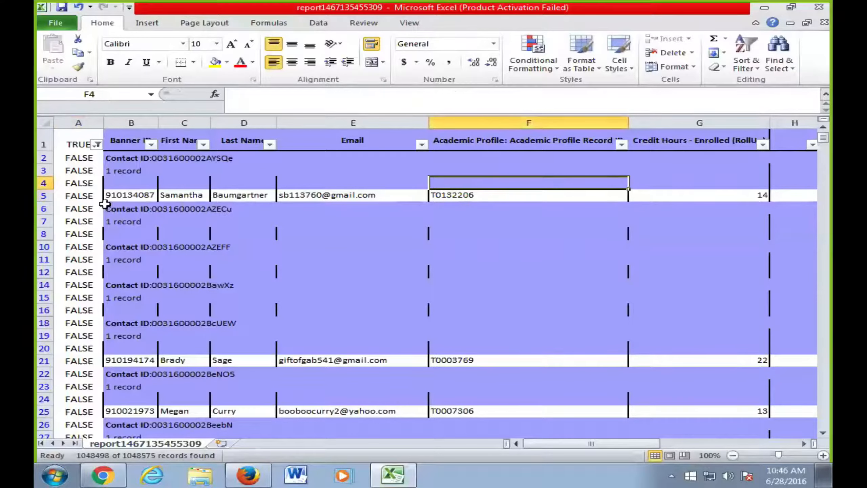
click(91, 184)
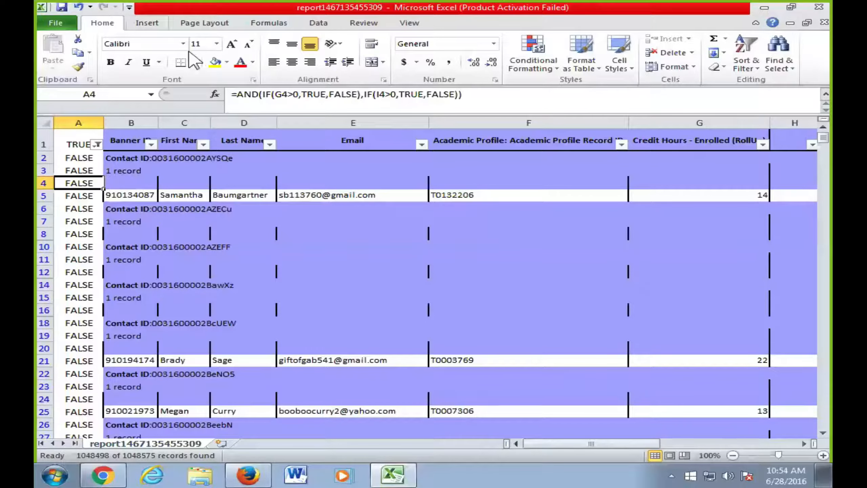
- Bring up the Salesforce report in Chrome, open it in Customize, and zoom to 90%
click(103, 475)
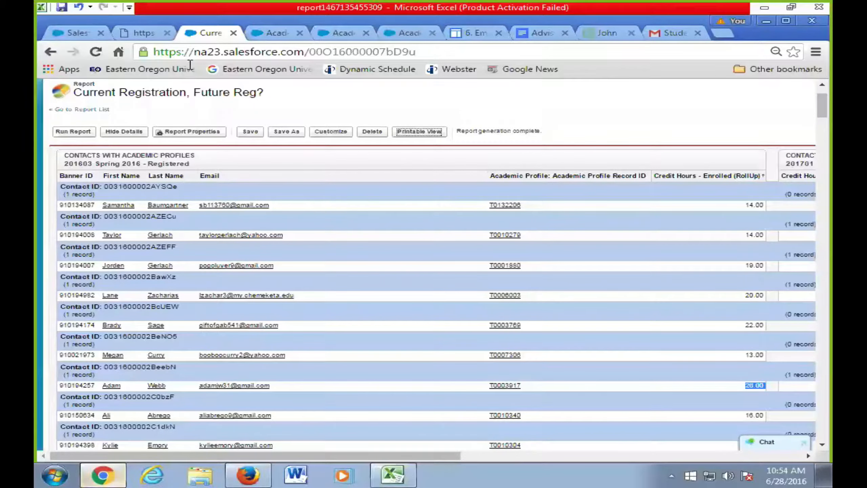
click(332, 134)
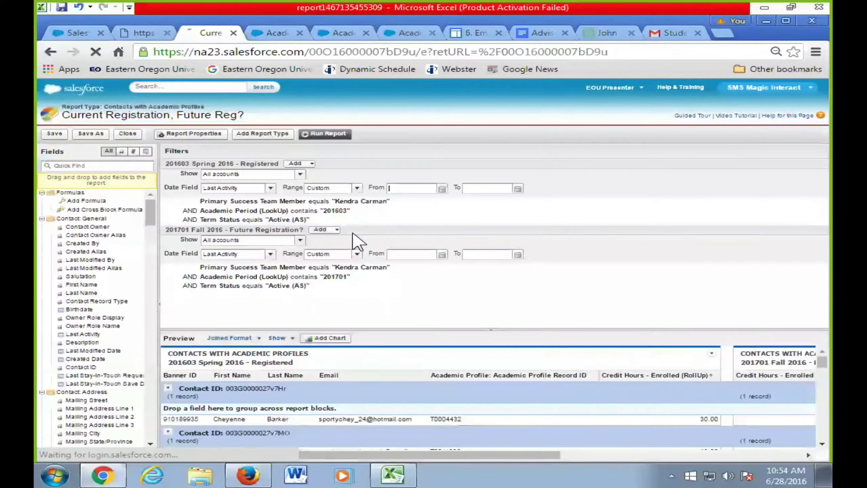
key(ctrl+minus)
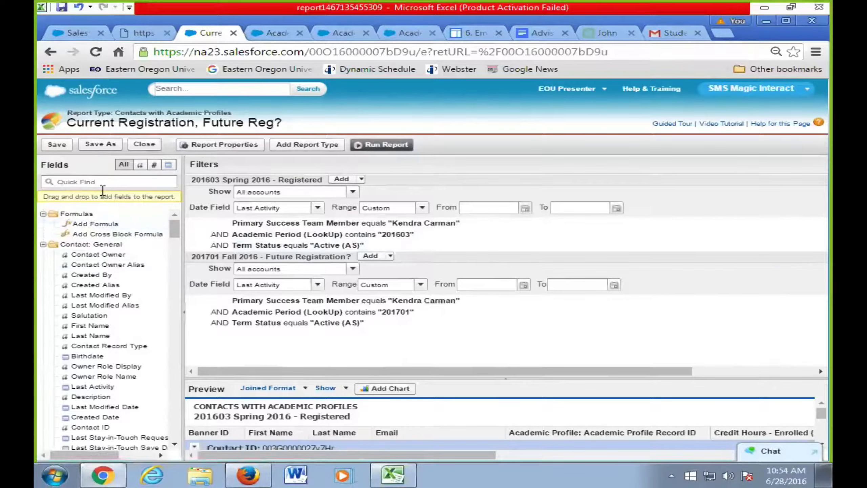
- Search the Fields pane for 'grad', then clear the search
click(103, 182)
text(grad)
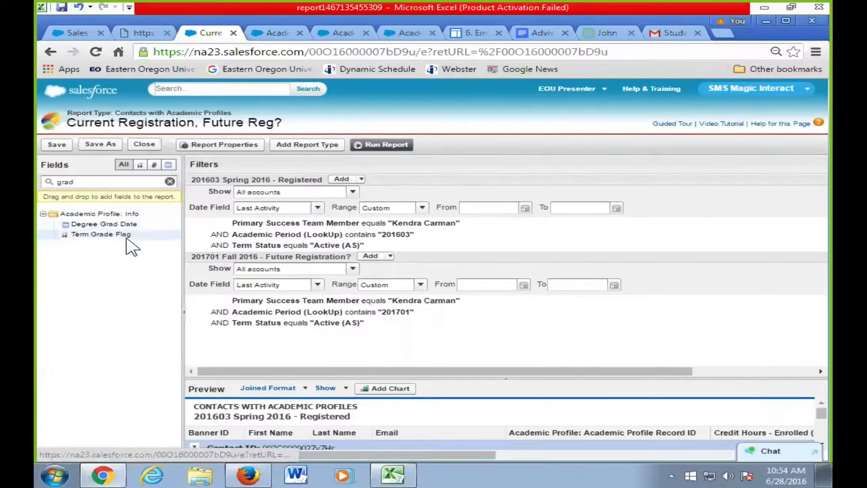
double_click(65, 182)
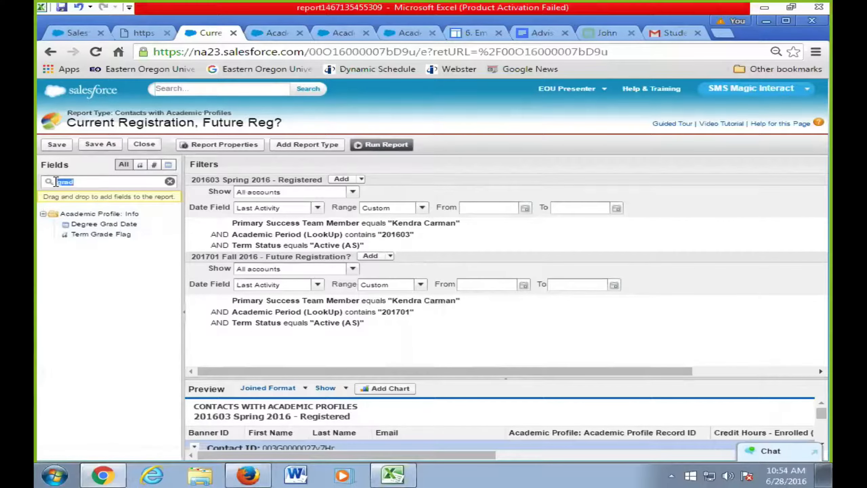
key(BackSpace)
- Scroll through the field list and filter it by 'status'
scroll(165, 271, down, 15)
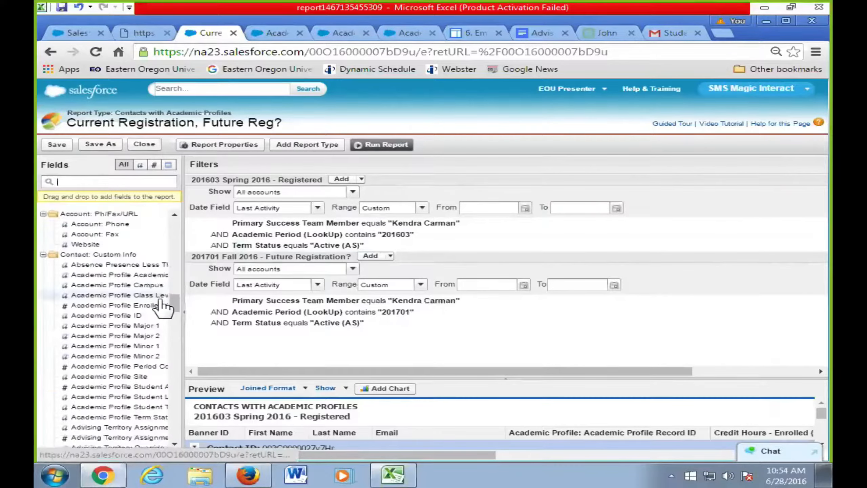
scroll(163, 305, down, 6)
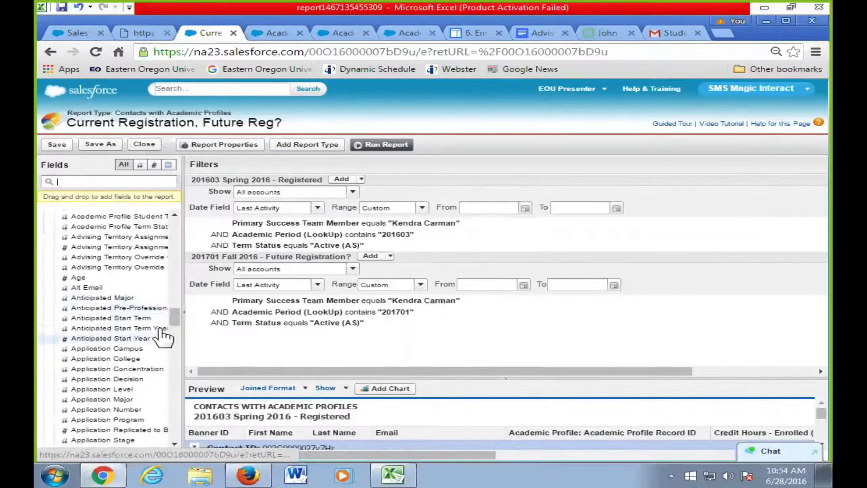
scroll(160, 369, down, 12)
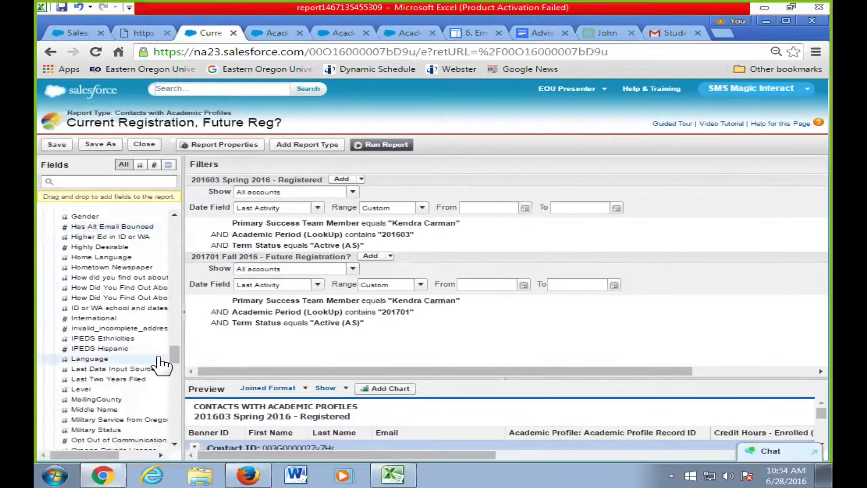
scroll(161, 366, down, 6)
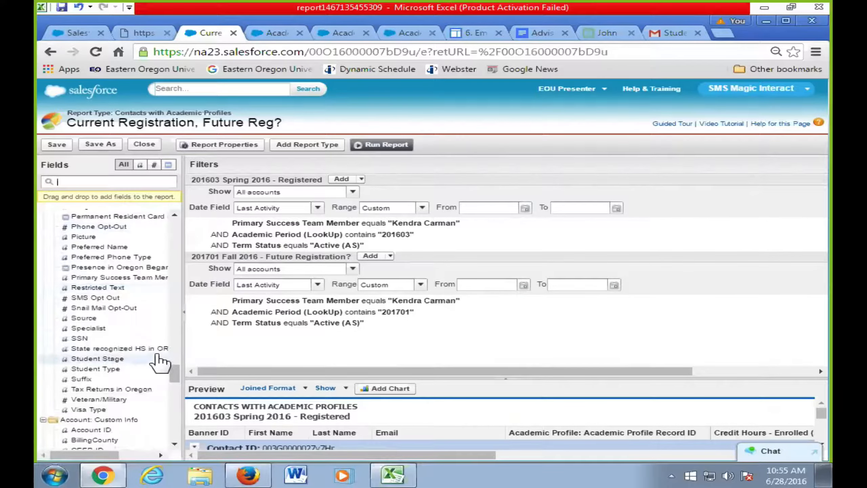
text(status)
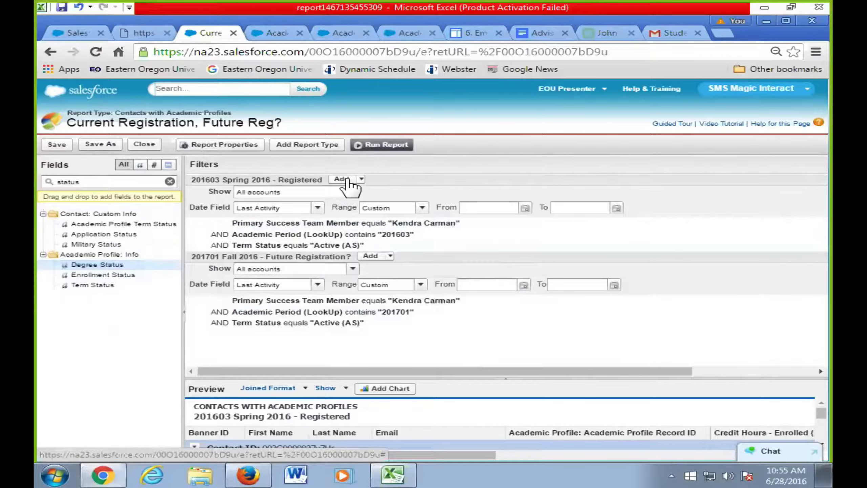
- Add a Degree Status not equal to Awarded filter to the 201603 block and run the report
click(347, 180)
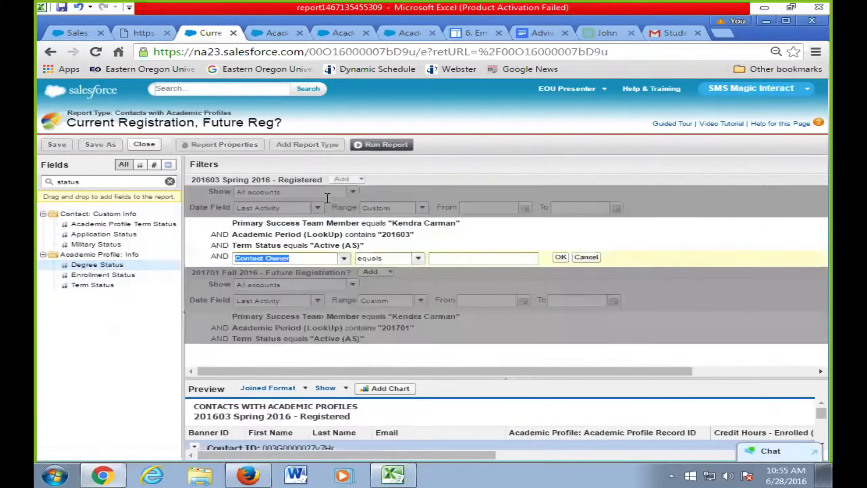
text(degre)
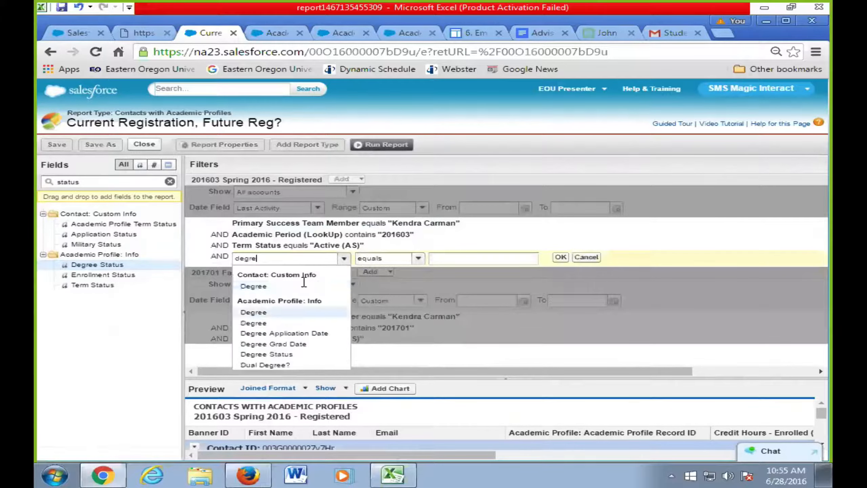
click(290, 356)
click(419, 258)
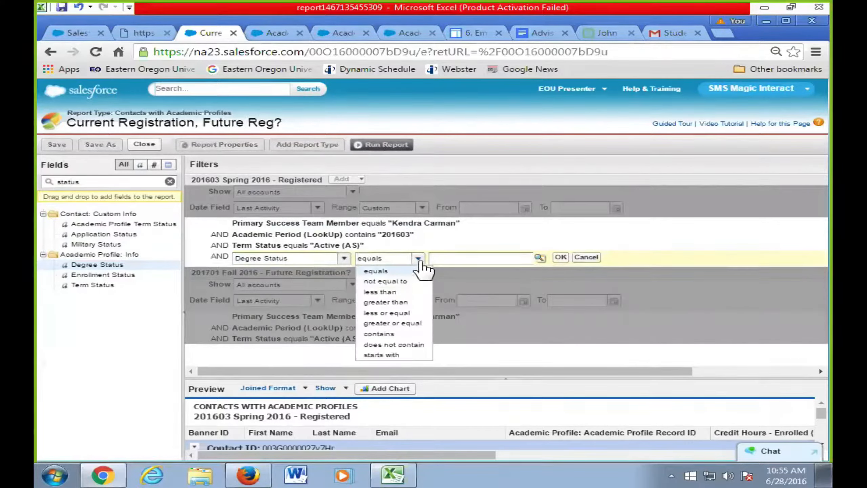
click(403, 283)
click(539, 257)
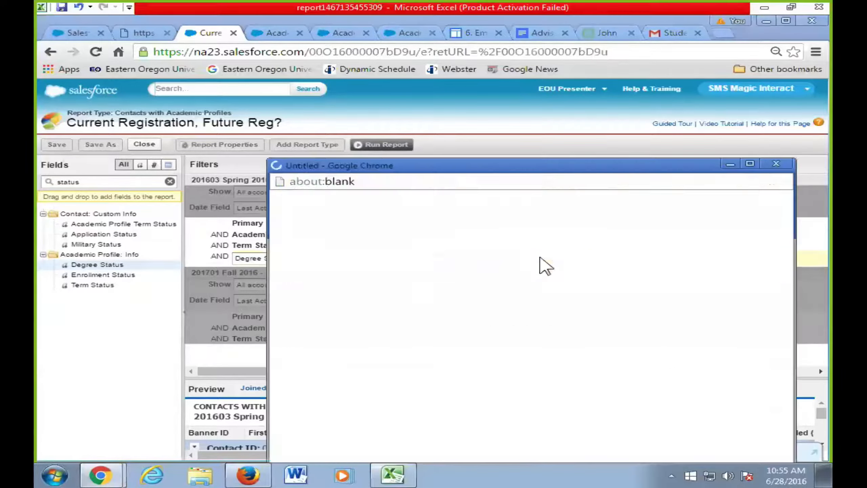
click(289, 276)
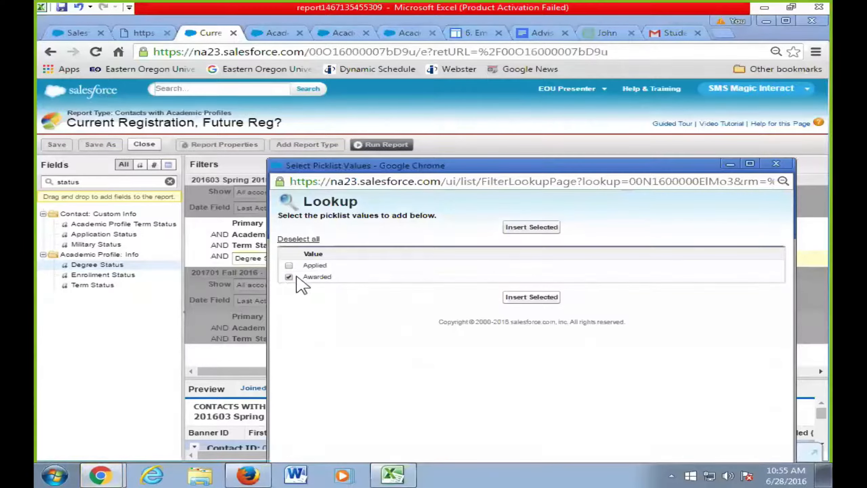
click(531, 227)
click(559, 257)
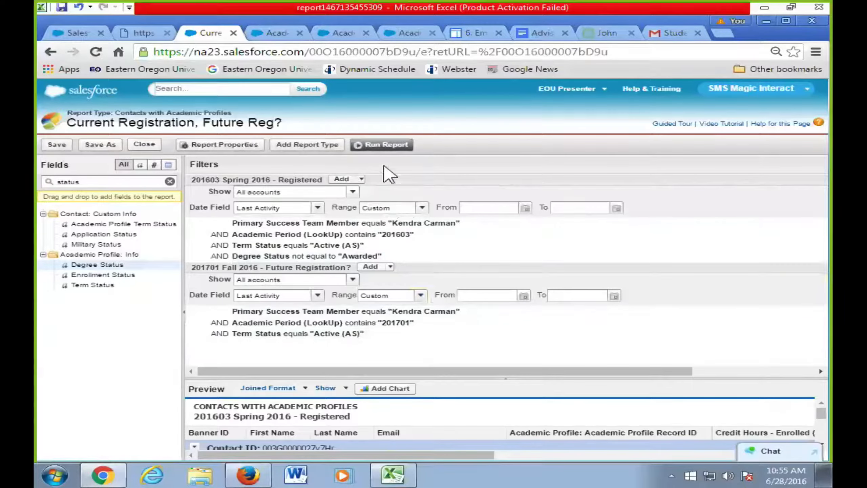
click(390, 147)
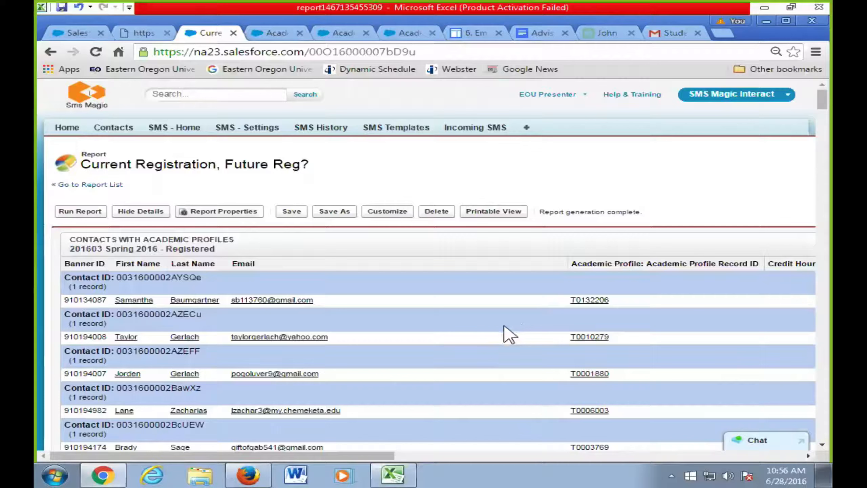
- Save the 'Current Registration, Future Reg?' report
click(293, 213)
- Reopen the editor, start a Spring 2016 field filter searching 'degr', and review the Degree Status condition
click(403, 213)
click(344, 179)
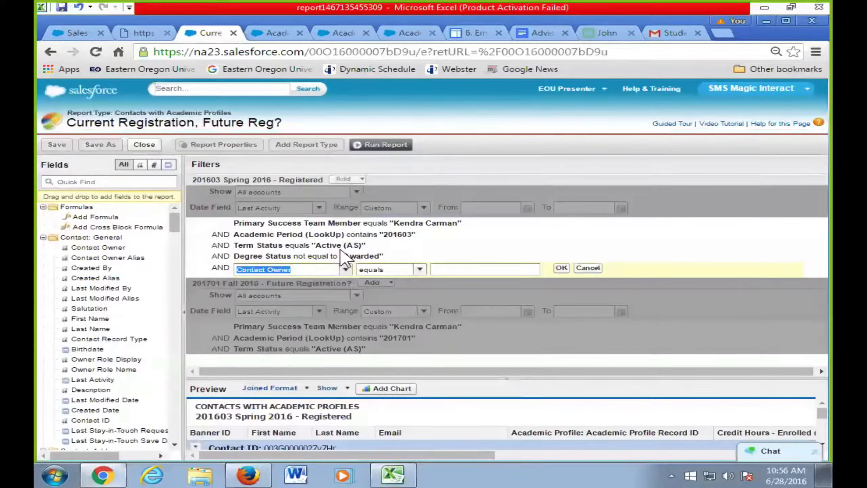
text(dgr)
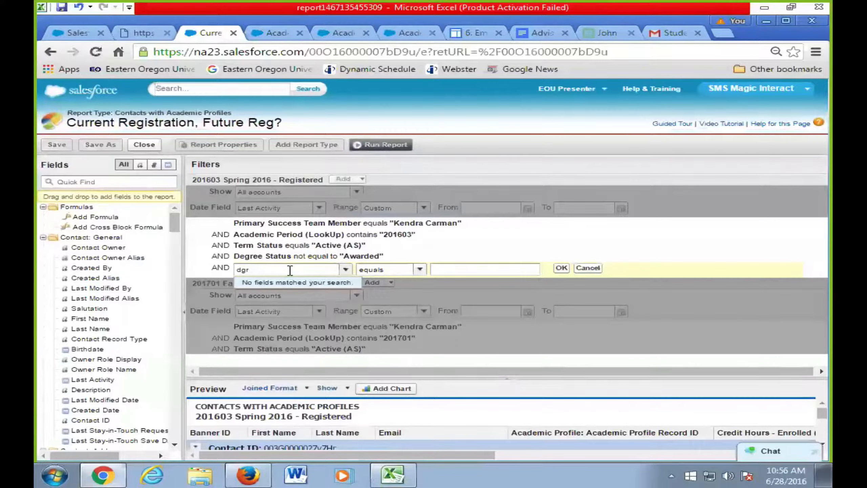
key(BackSpace)
key(BackSpace)
text(gre)
key(BackSpace)
key(BackSpace)
key(BackSpace)
text(egr)
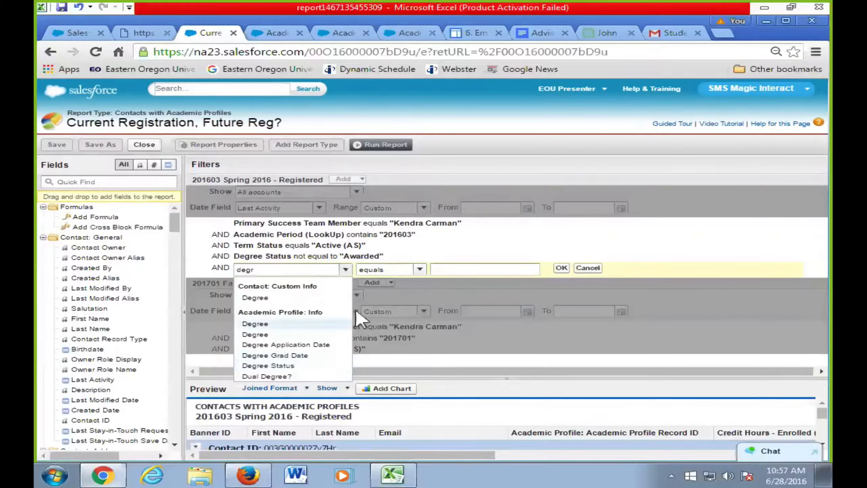
click(303, 257)
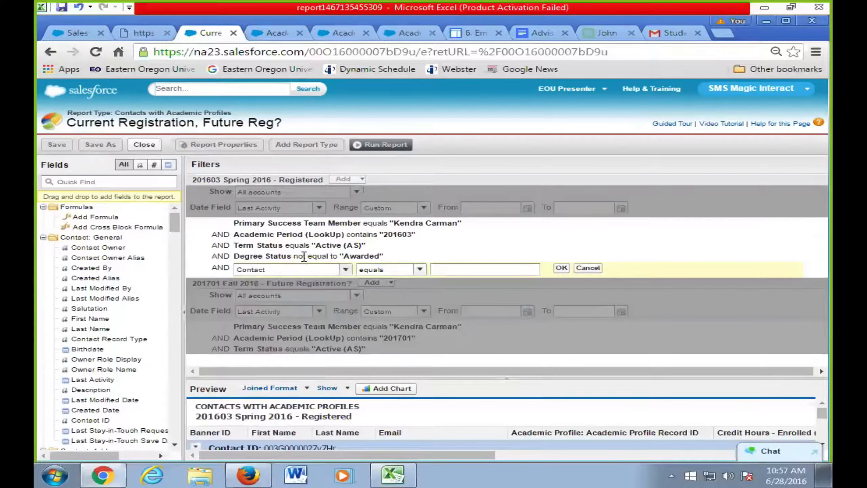
drag(304, 257, 401, 263)
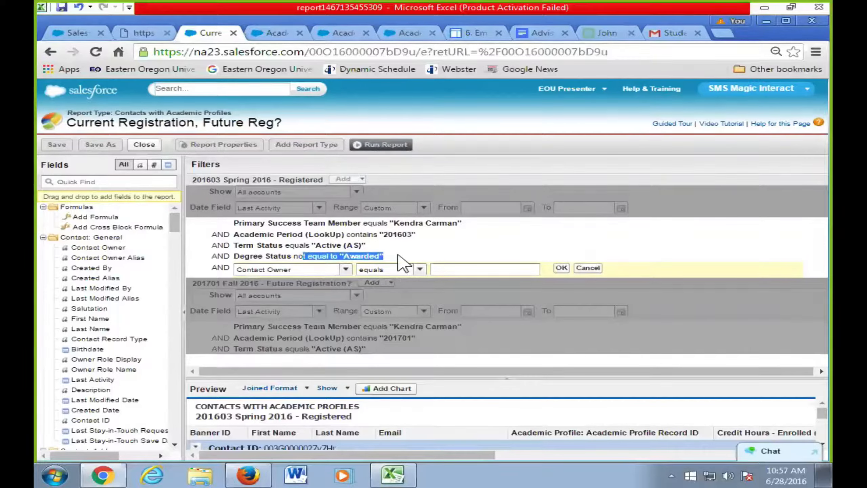
click(401, 261)
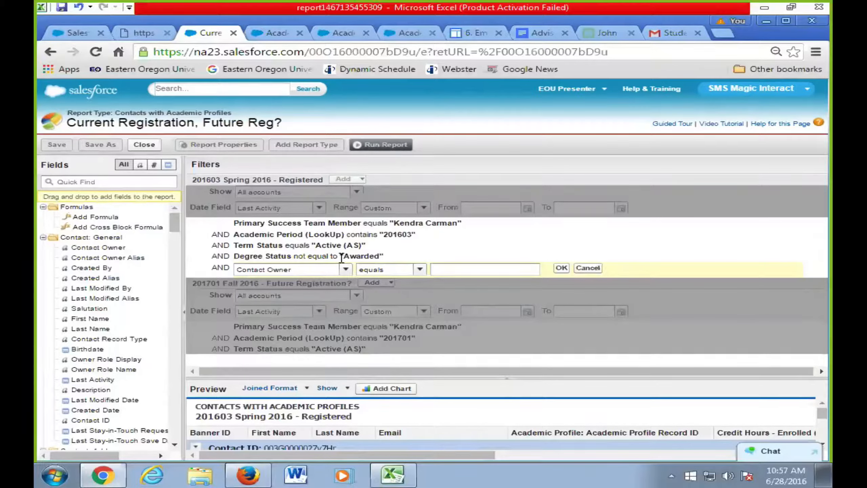
- Cancel the unfinished filter row and close the report editor, returning to Reports & Dashboards
click(588, 267)
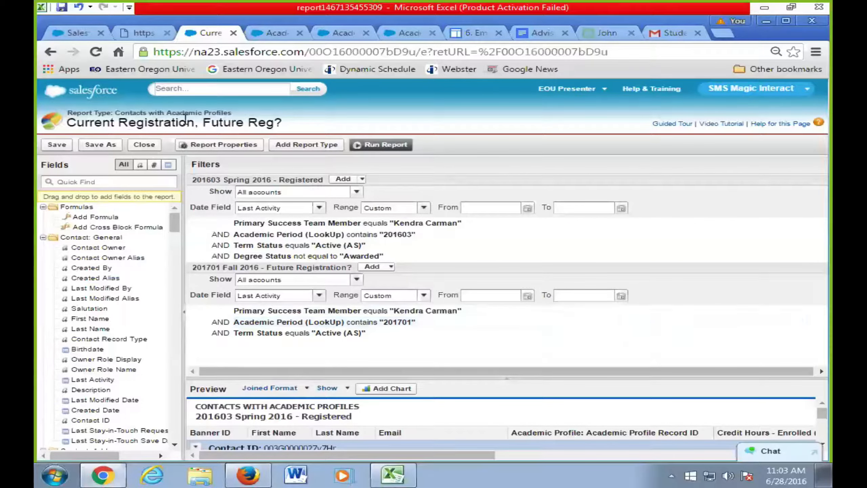
click(144, 145)
click(426, 292)
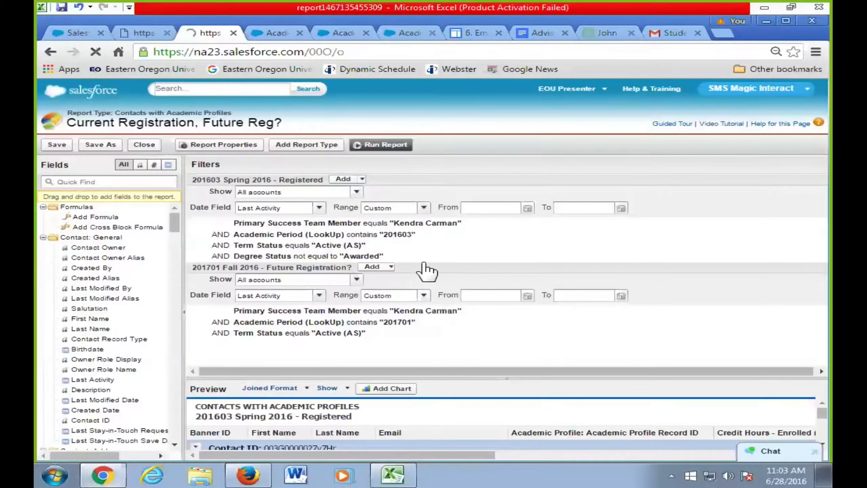
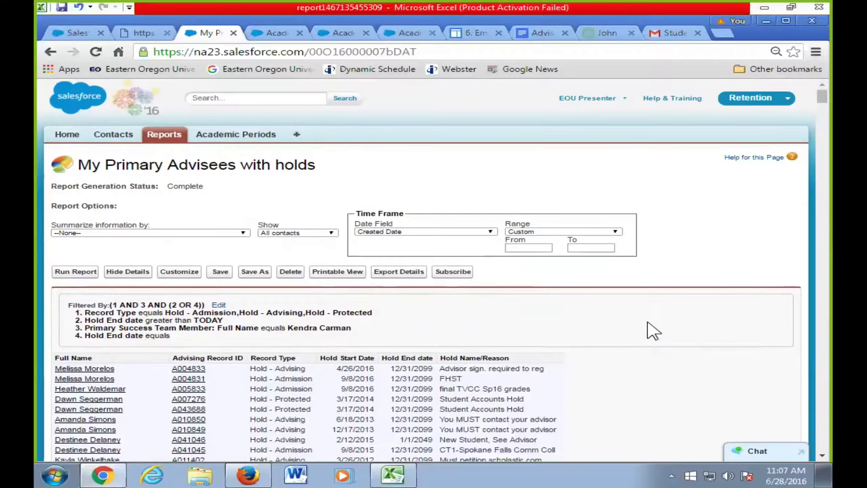
scroll(504, 369, down, 3)
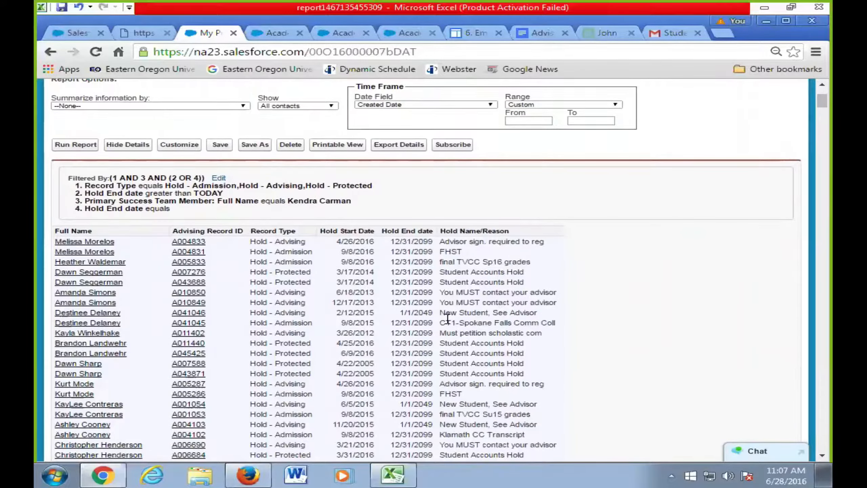
drag(166, 186, 373, 186)
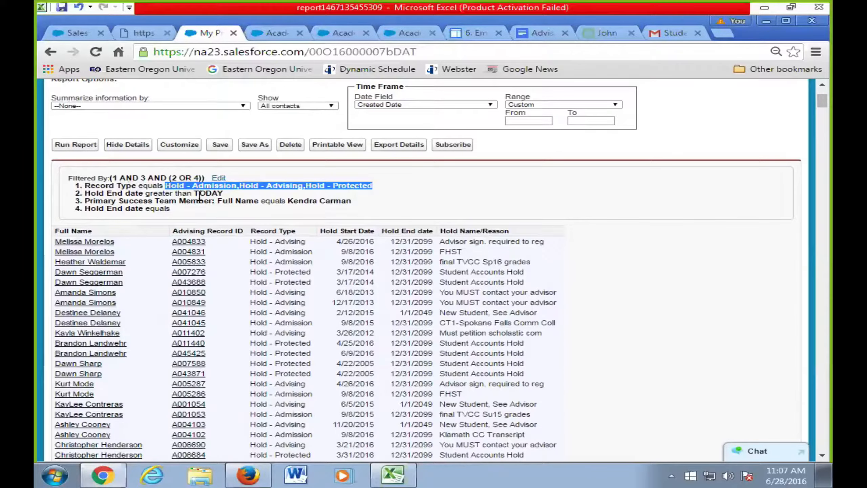
drag(164, 185, 379, 186)
click(183, 201)
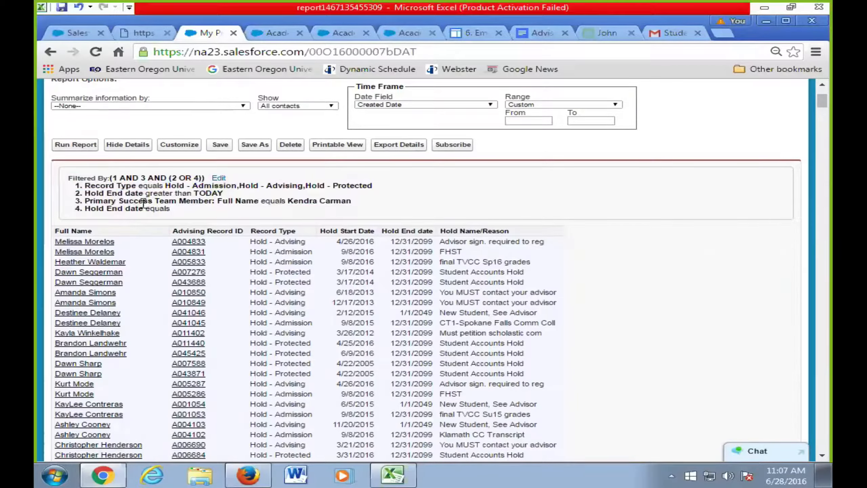
drag(139, 201, 365, 203)
click(90, 193)
drag(85, 193, 226, 193)
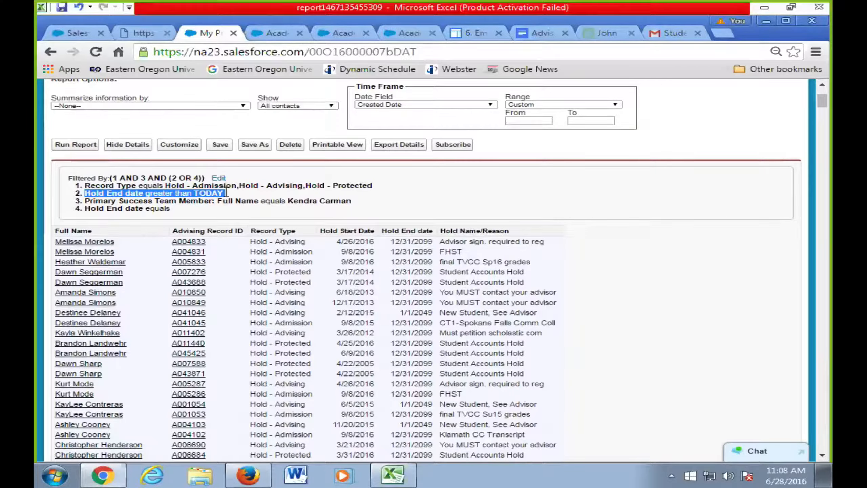
double_click(423, 251)
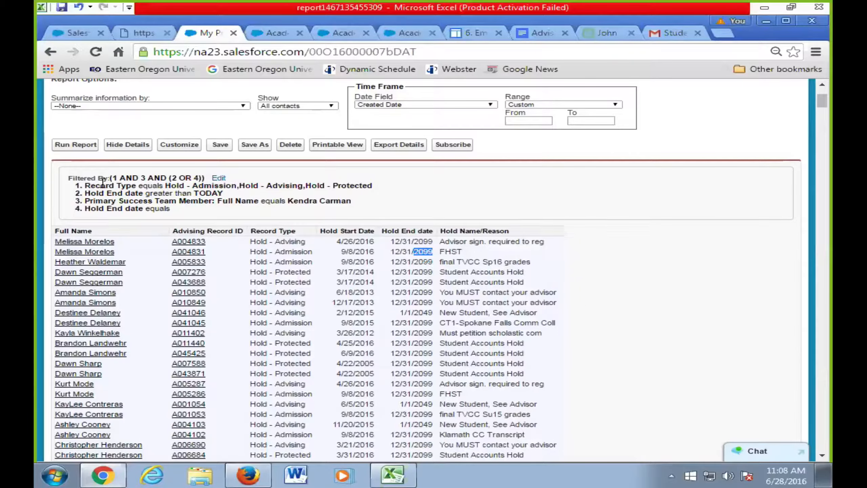
drag(85, 211, 167, 213)
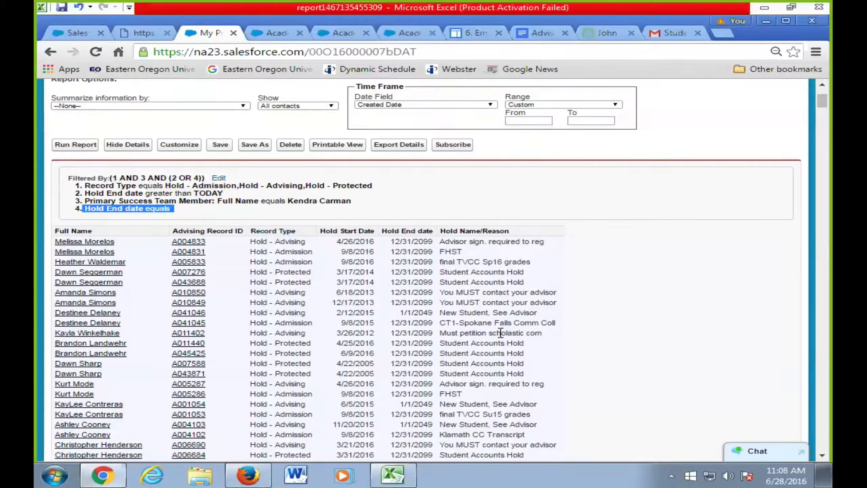
scroll(407, 328, down, 1)
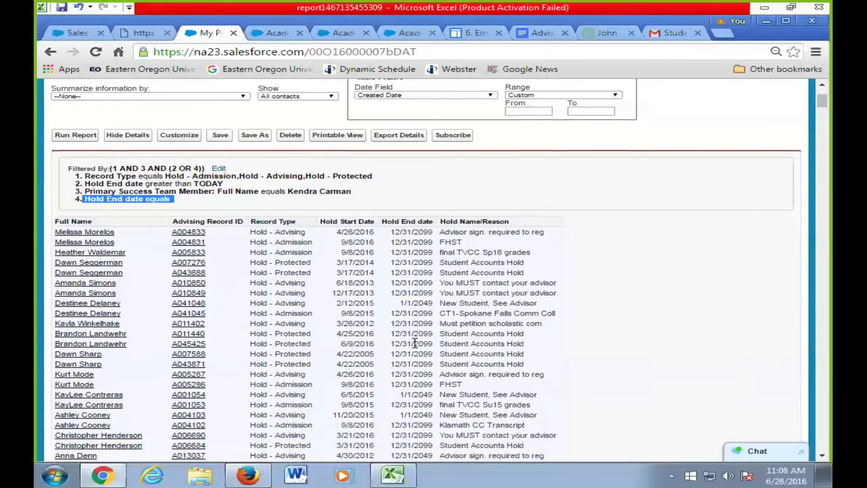
scroll(415, 343, down, 1)
scroll(421, 328, up, 3)
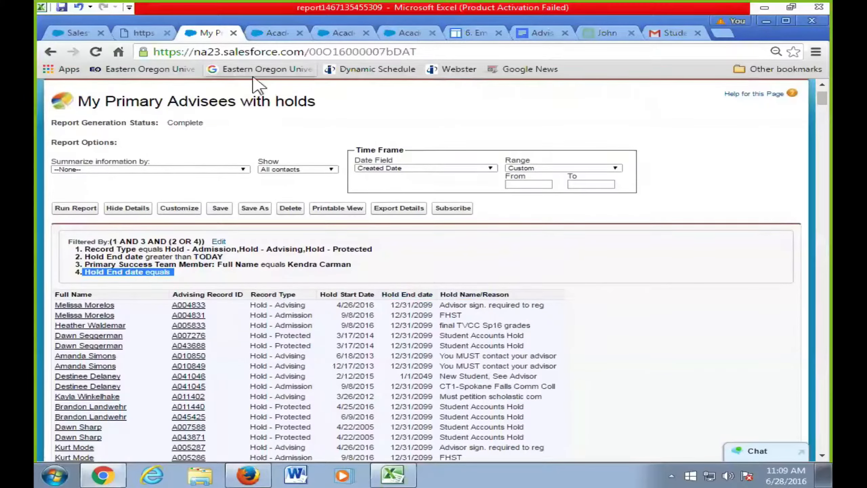
- Open 'My Primary Advisees with holds' from Reports for customizing and add a fifth field filter
scroll(256, 102, up, 2)
click(152, 133)
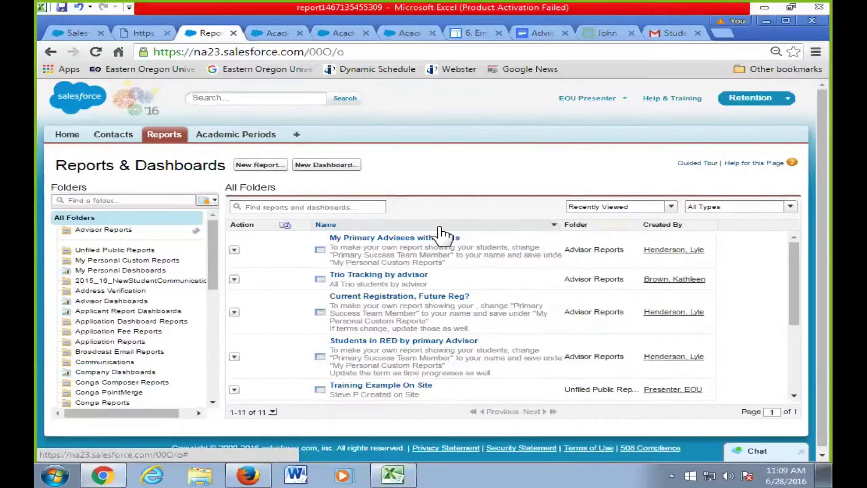
click(415, 238)
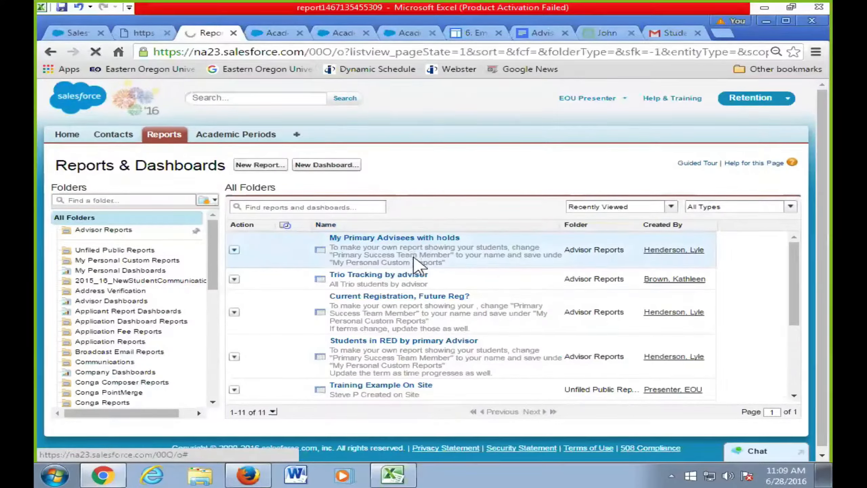
click(257, 163)
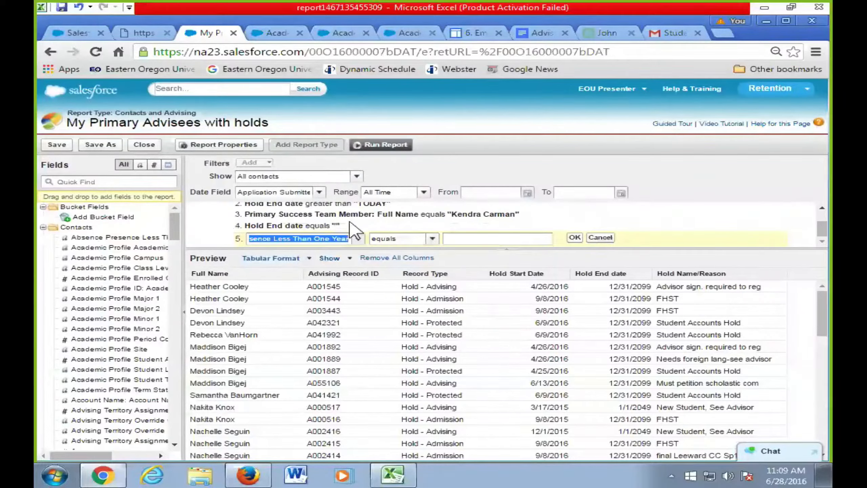
- Clear the fifth filter's field name and search 'status' to list matching fields
key(BackSpace)
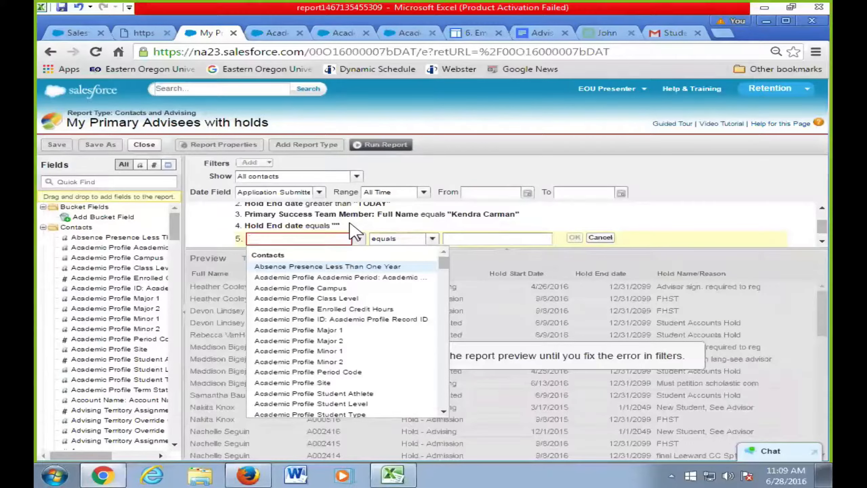
text(status)
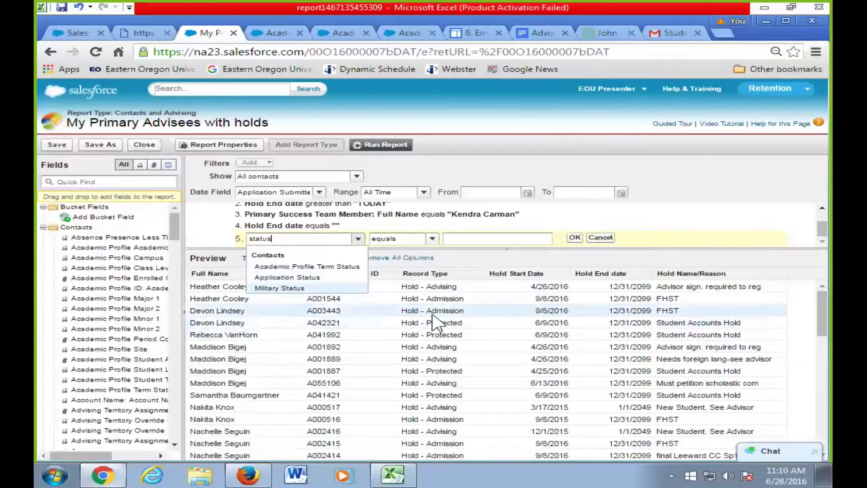
- Highlight one student's two hold rows in the preview, closing the field suggestions
drag(227, 311, 741, 324)
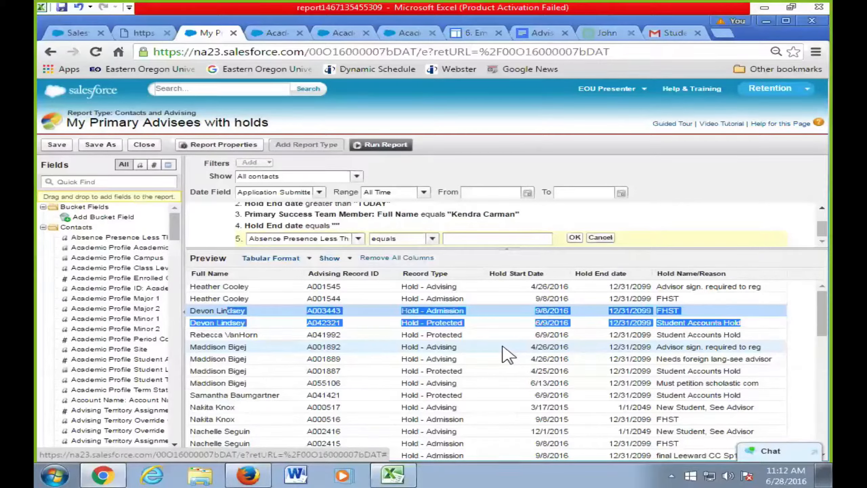
- Make the fifth filter Academic Profile Term Status with the 'contains' operator
click(450, 239)
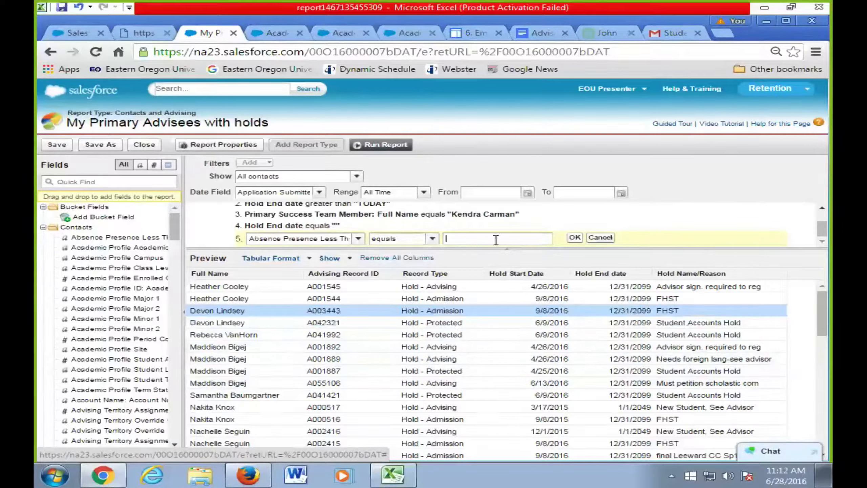
click(433, 238)
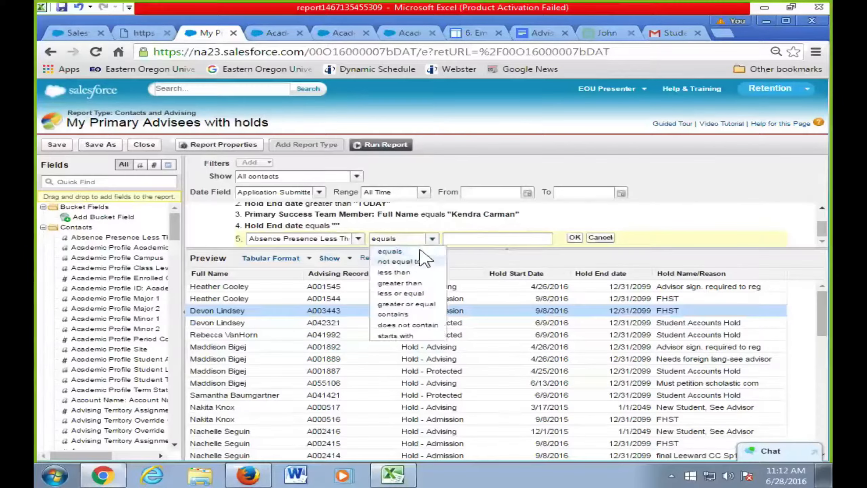
click(392, 314)
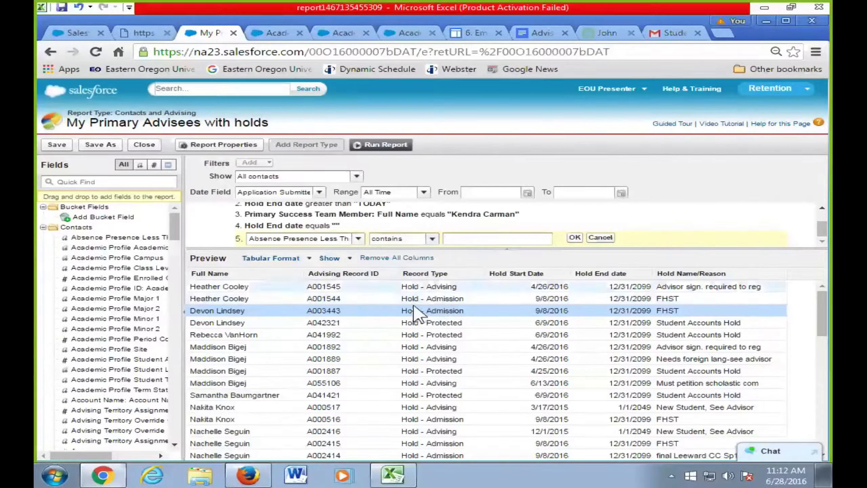
click(339, 243)
text(statu)
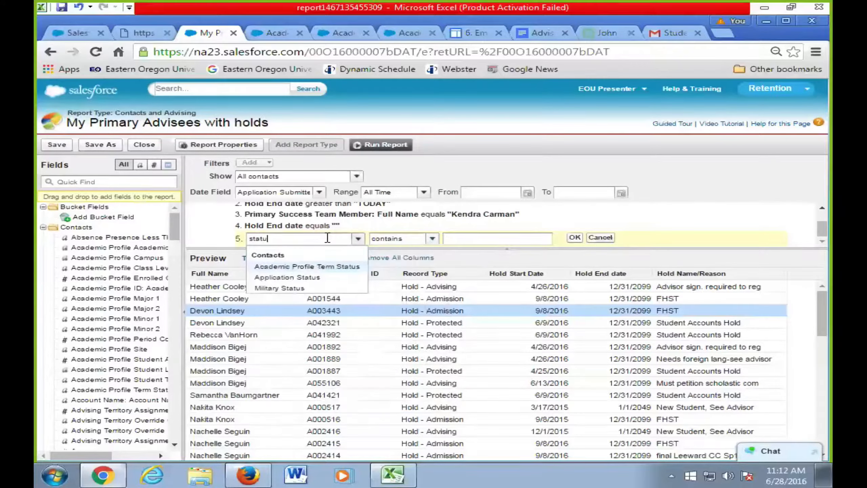
click(335, 267)
- Set the fifth filter's value to Active (AS) from the lookup and commit it
click(554, 238)
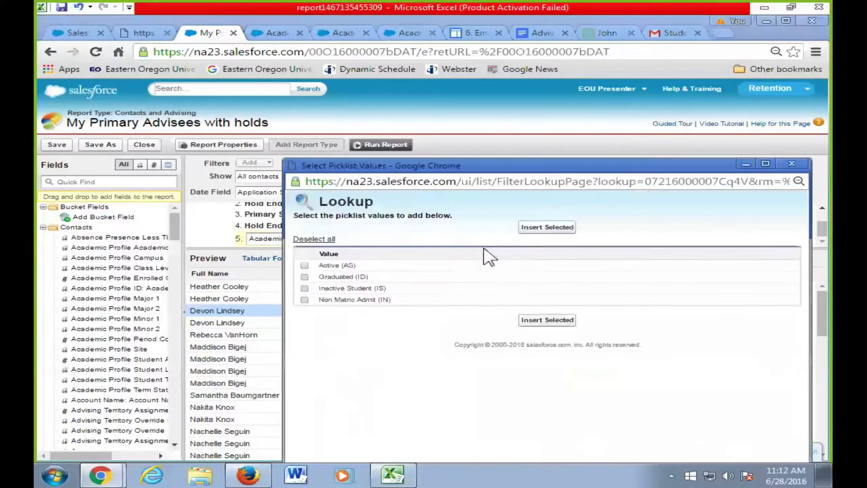
click(305, 266)
click(547, 227)
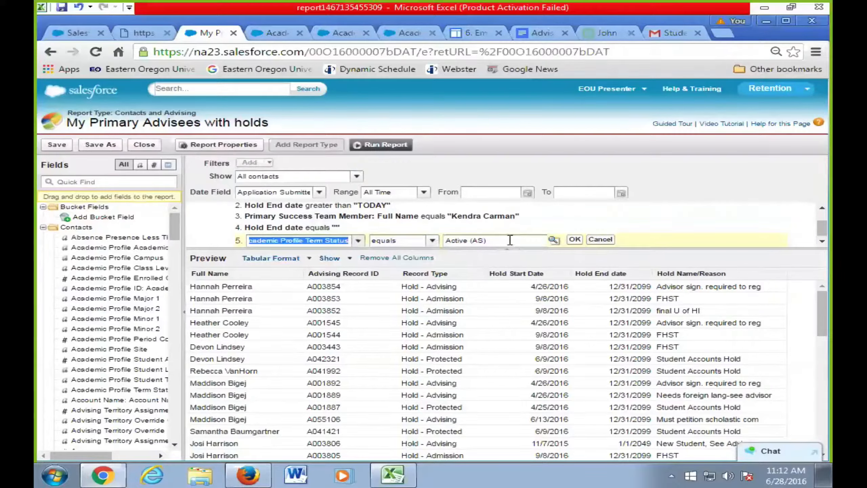
click(550, 241)
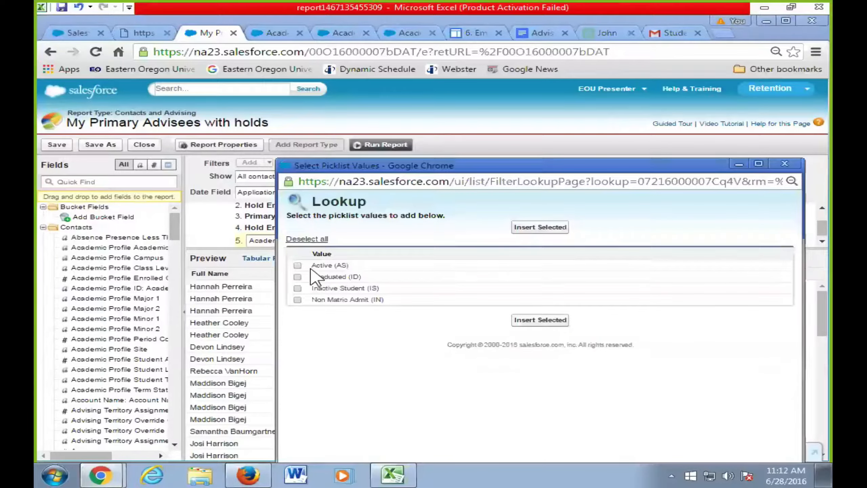
click(785, 164)
click(577, 242)
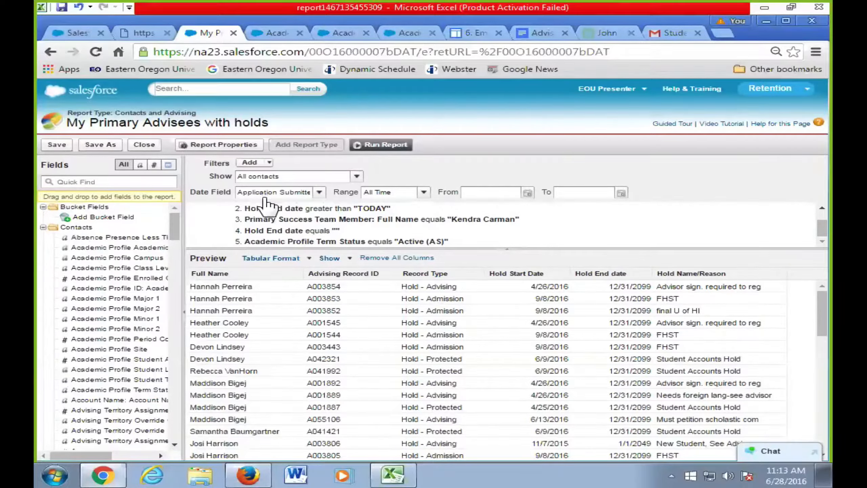
mouse_move(425, 228)
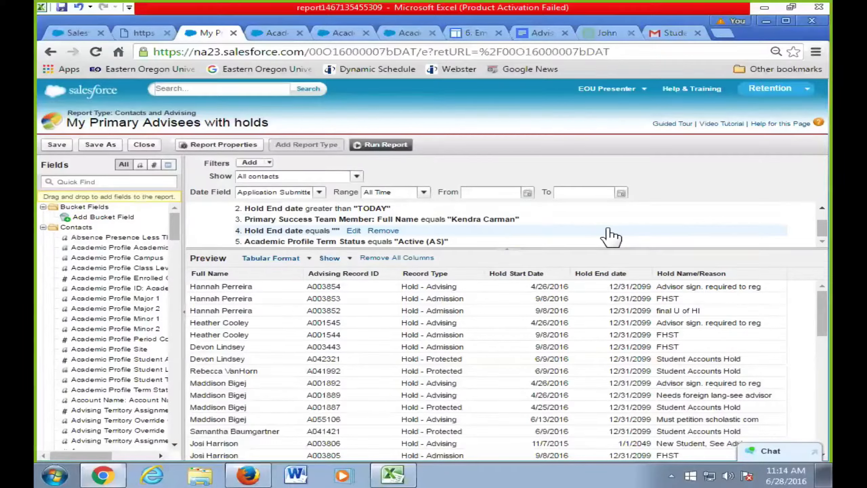
- Sort the preview by Full Name ascending and scroll the filter list to the top
click(228, 274)
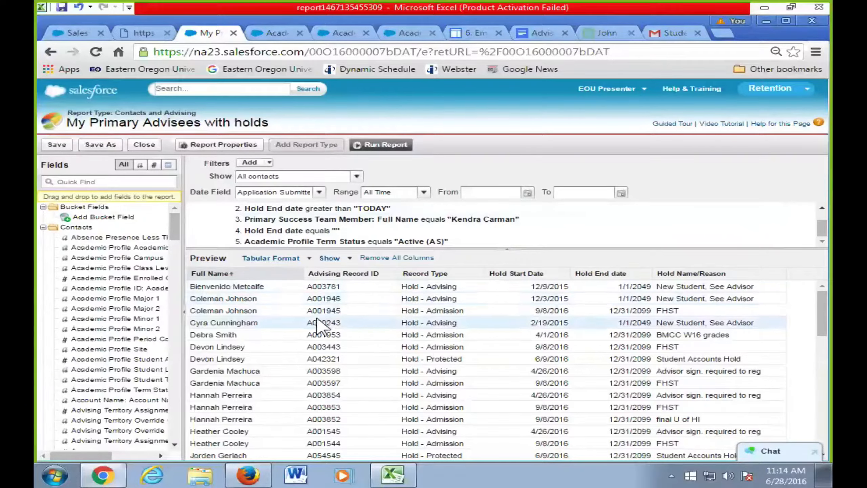
mouse_move(643, 227)
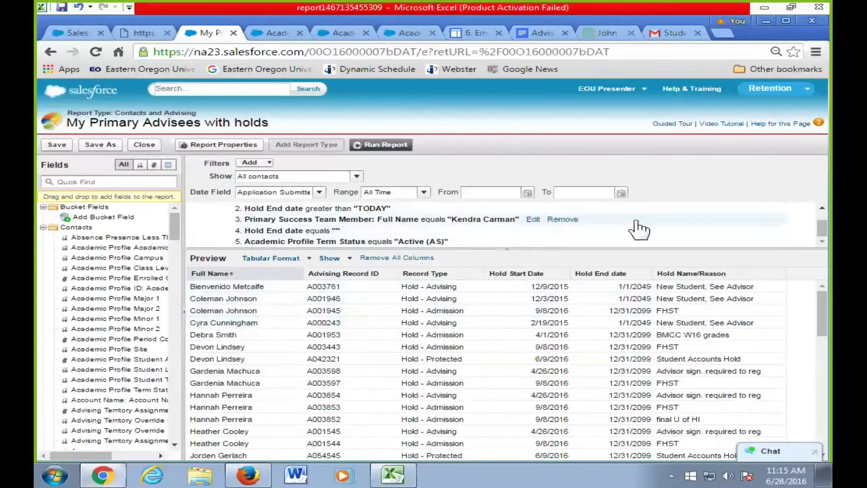
mouse_move(819, 233)
mouse_down()
mouse_move(819, 219)
mouse_move(810, 226)
mouse_up()
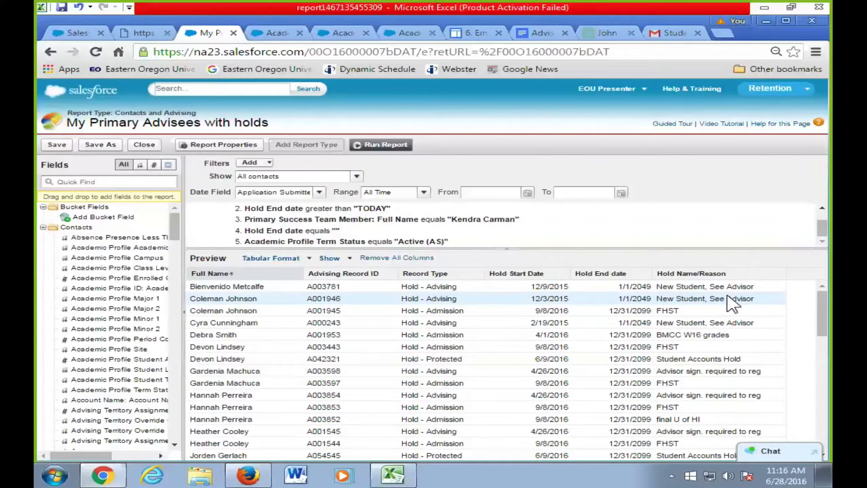
- Run the report and open the first Advising Record ID in a new tab
click(405, 150)
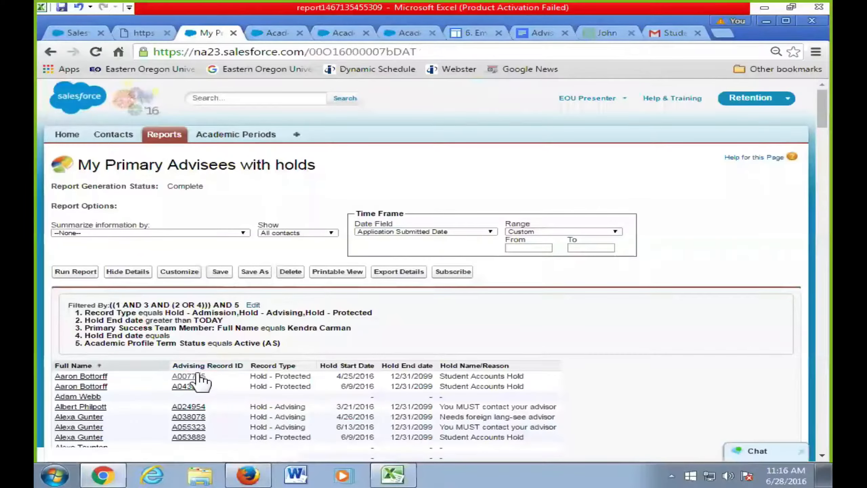
ctrl+click(200, 381)
click(312, 33)
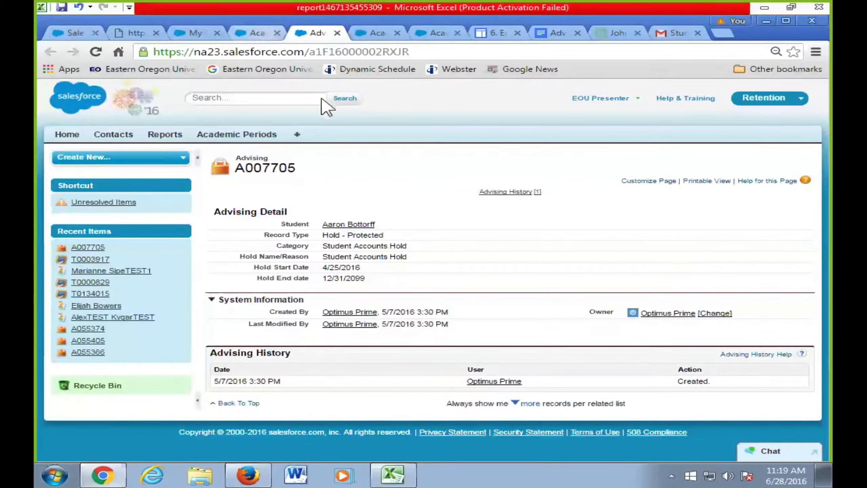
key(ctrl+shift+Tab)
scroll(355, 204, up, 5)
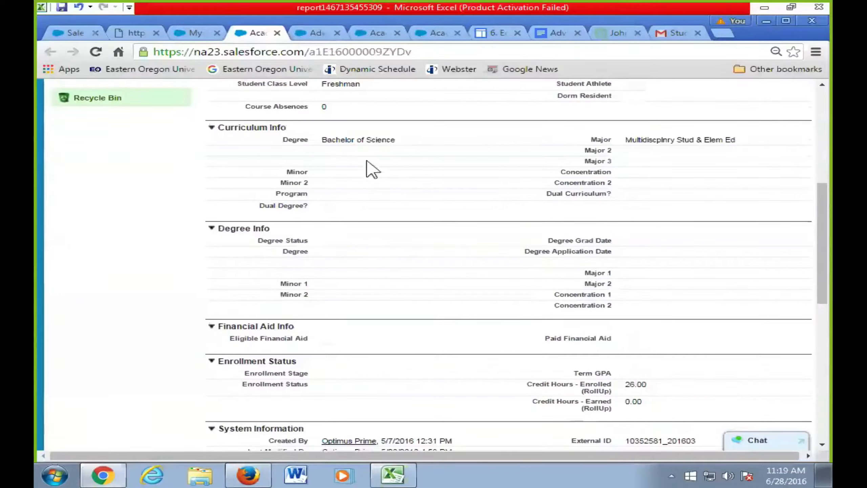
key(ctrl+Tab)
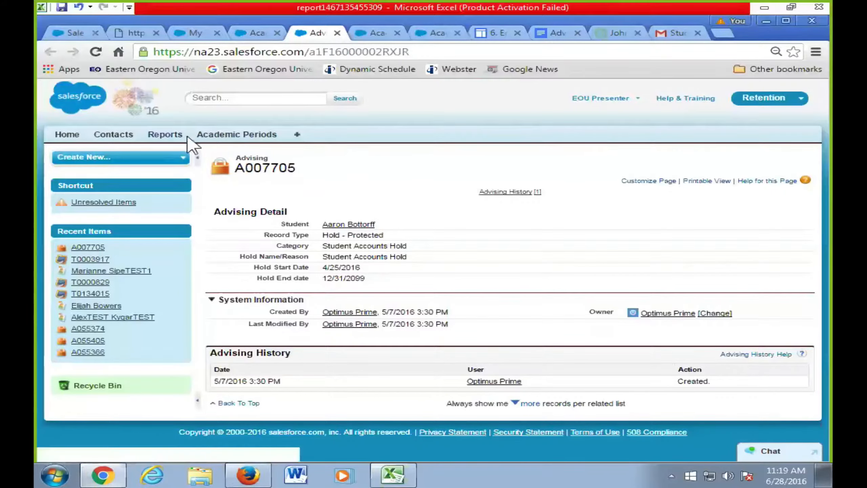
- Reopen 'My Primary Advisees with holds' in the report editor
click(165, 136)
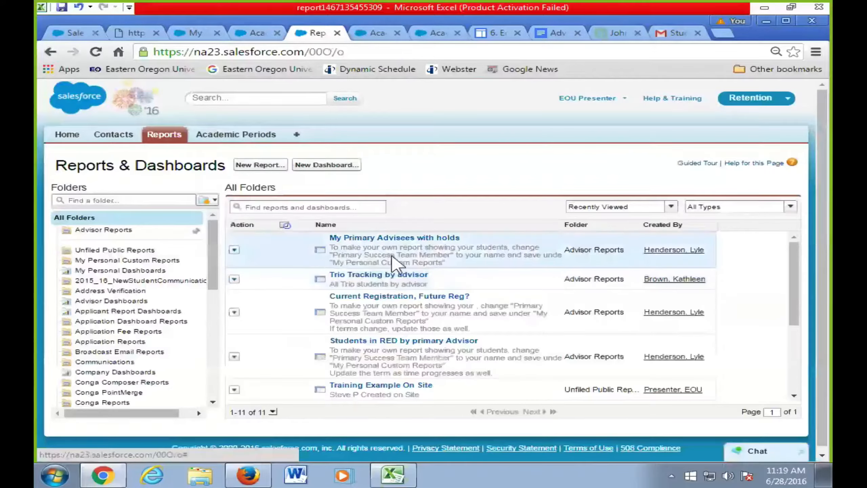
click(428, 238)
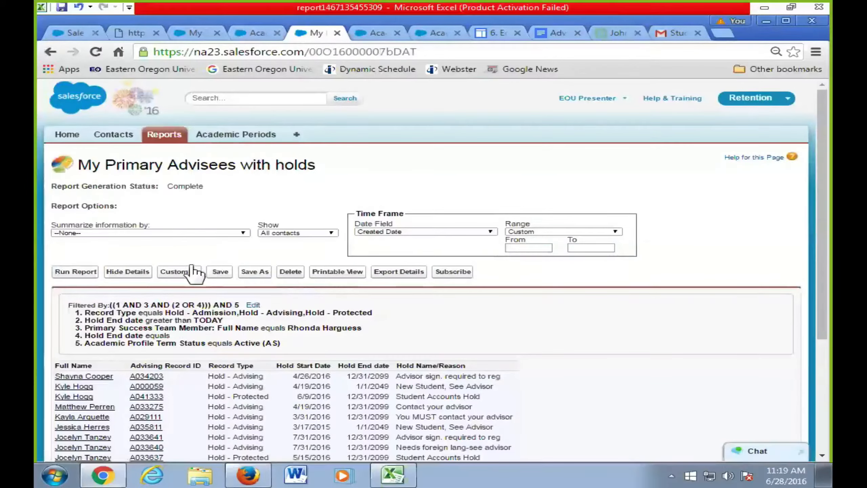
click(179, 272)
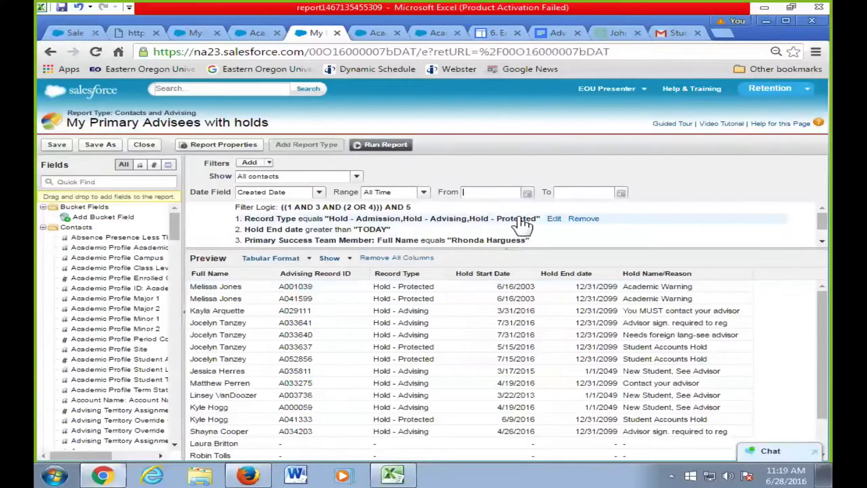
- Change the Record Type filter to 'Hold - Advising' and run the report
click(554, 219)
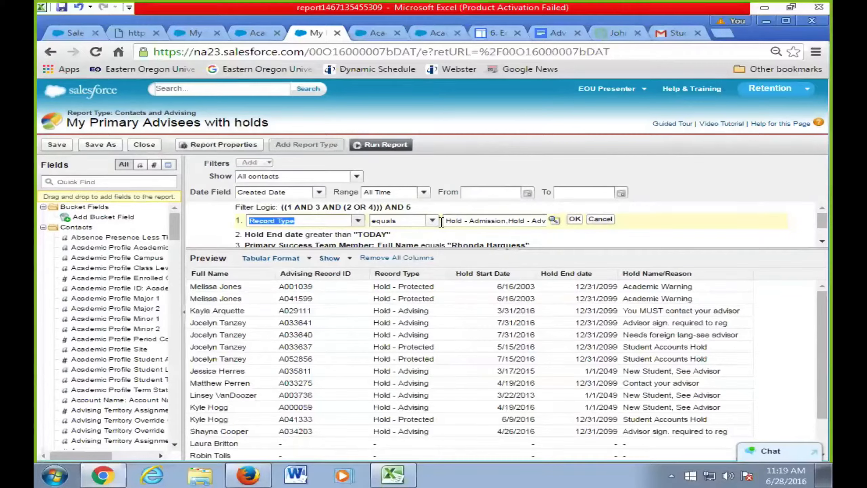
click(453, 217)
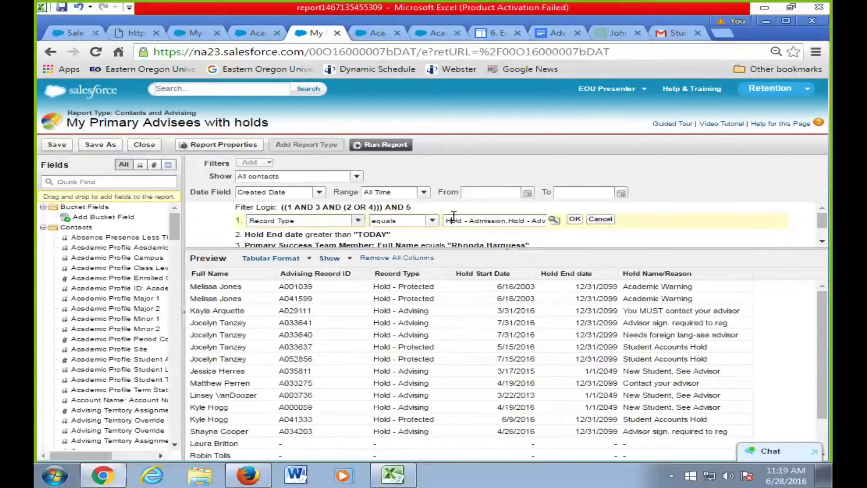
key(shift+Right)
key(shift+Right)
key(shift+Right)
key(shift+Right)
key(shift+Right)
key(shift+Right)
key(shift+Right)
key(shift+Right)
key(shift+Right)
key(shift+Right)
key(shift+Right)
key(shift+Right)
key(shift+Right)
key(shift+Right)
key(shift+Right)
key(shift+Right)
key(shift+Right)
key(shift+Right)
key(shift+Right)
key(shift+Right)
key(shift+Right)
key(shift+Right)
key(shift+Right)
key(shift+Right)
key(shift+Right)
key(shift+Right)
key(shift+Right)
key(shift+Right)
key(shift+Right)
key(shift+Right)
key(shift+Right)
key(shift+Right)
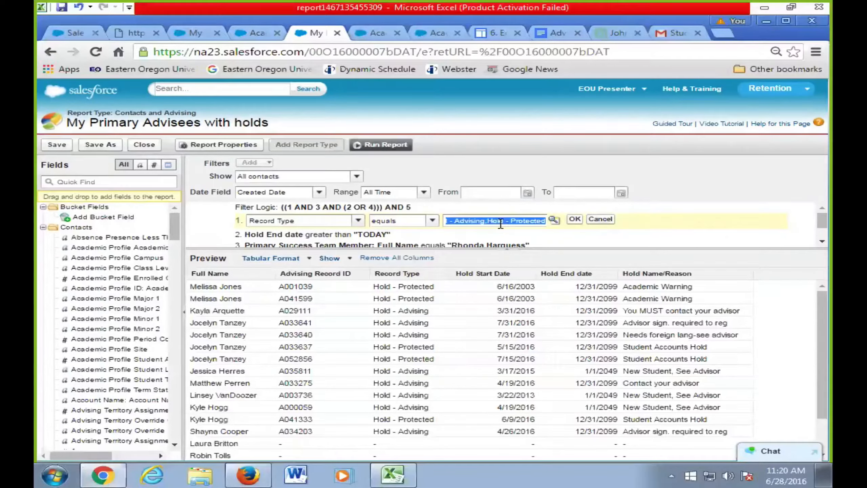
click(554, 220)
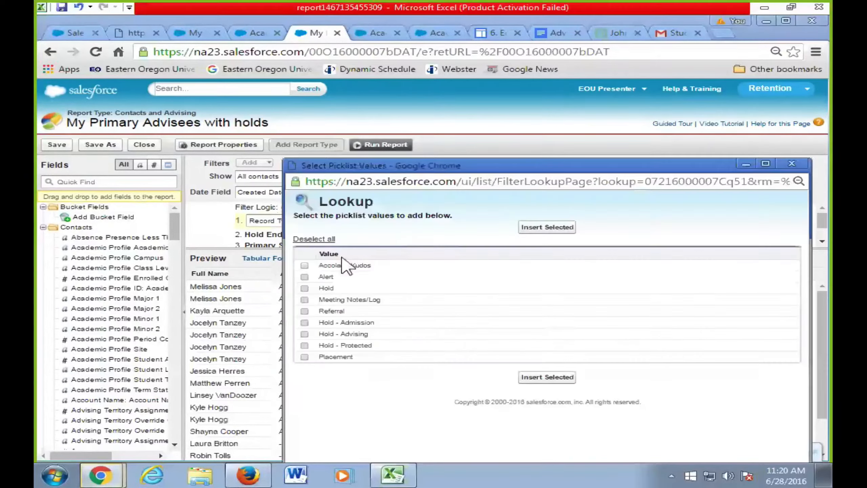
click(305, 333)
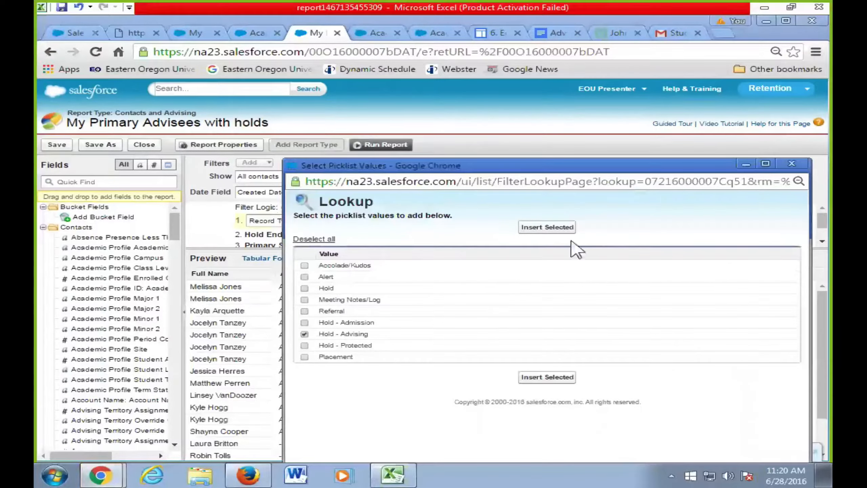
click(565, 228)
click(576, 221)
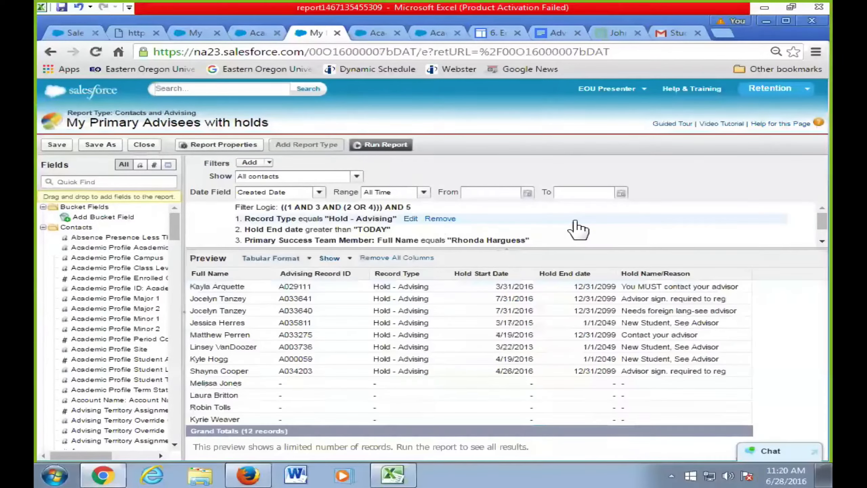
click(379, 147)
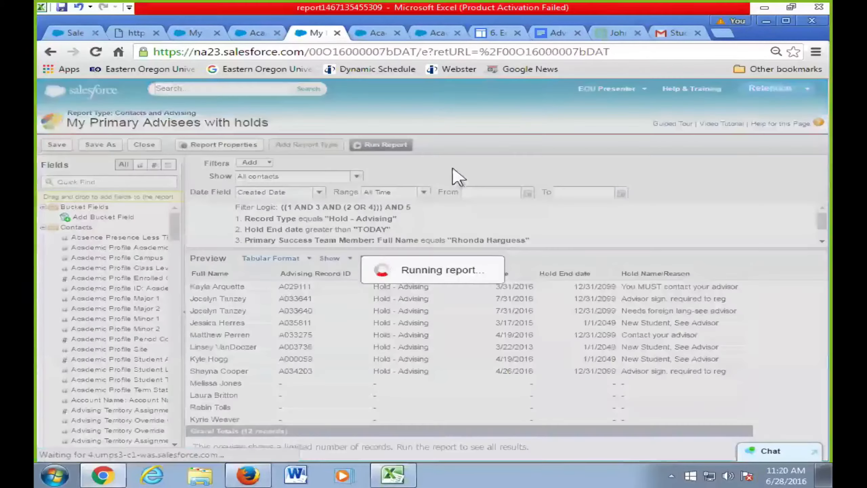
- Scroll through the 12 Hold - Advising results, then switch to the Retention diagram tab
scroll(576, 352, down, 2)
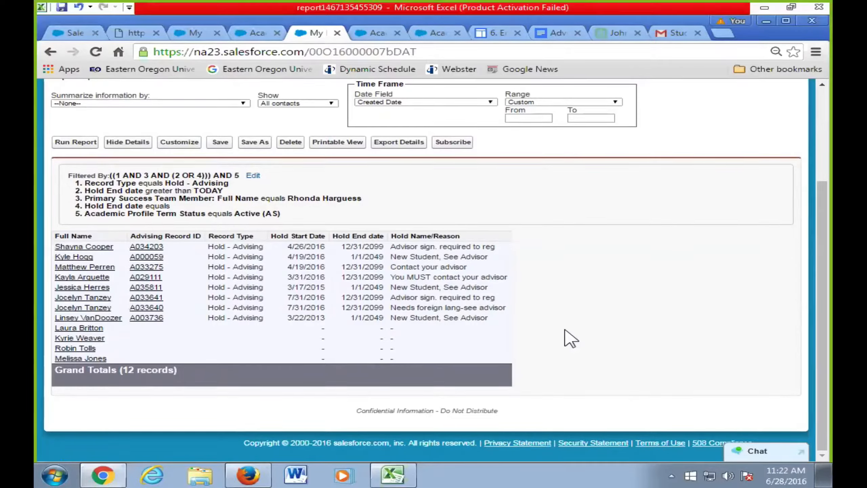
click(136, 33)
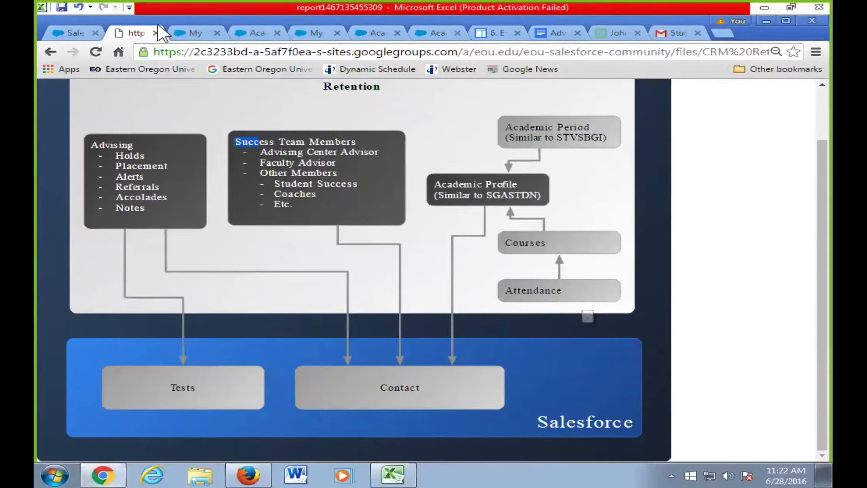
- Return to the holds report tab and go to the Reports & Dashboards list
click(197, 33)
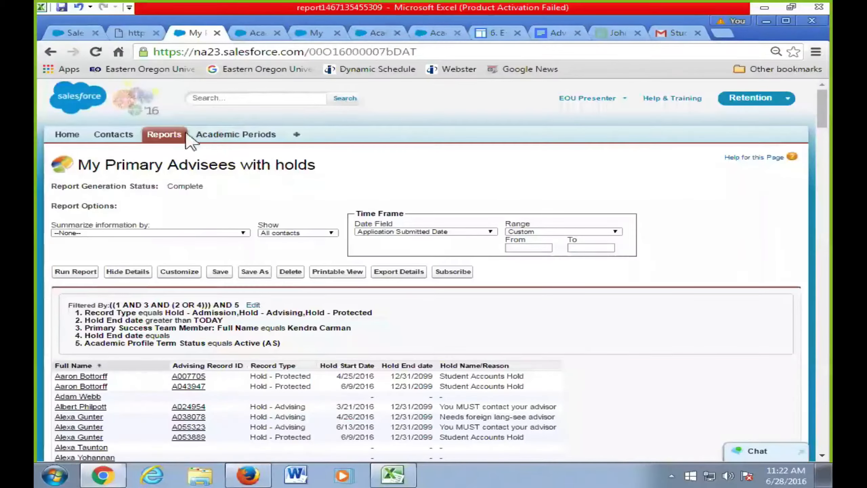
click(176, 136)
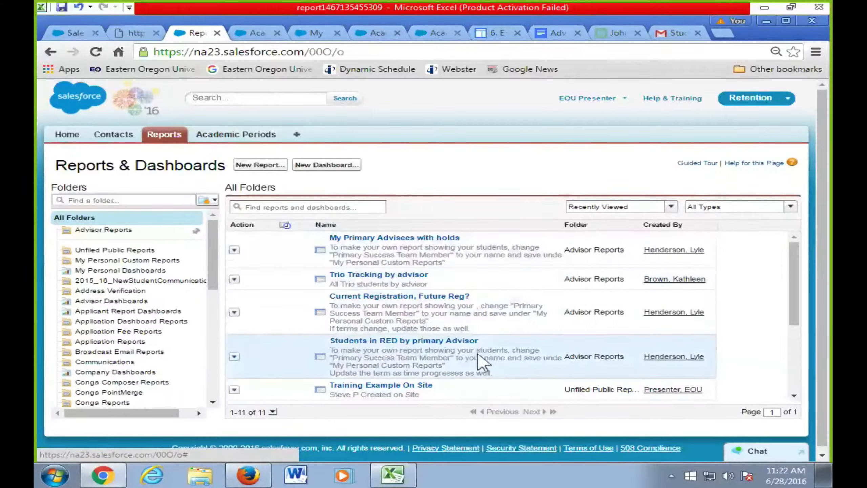
- Open the All my Advisees report and scroll through its student list
scroll(495, 354, down, 4)
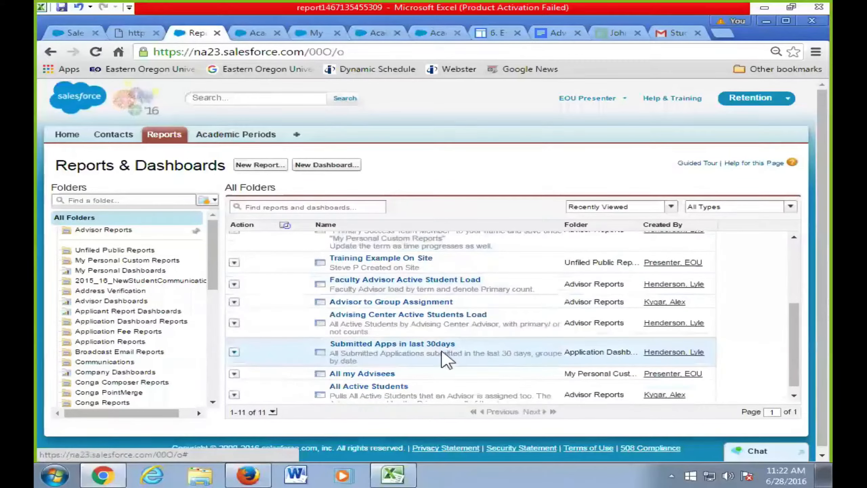
scroll(478, 364, down, 1)
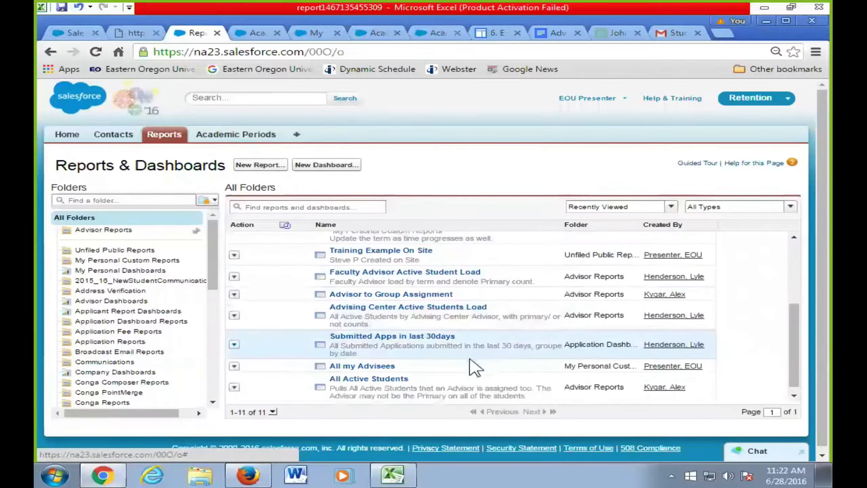
click(363, 365)
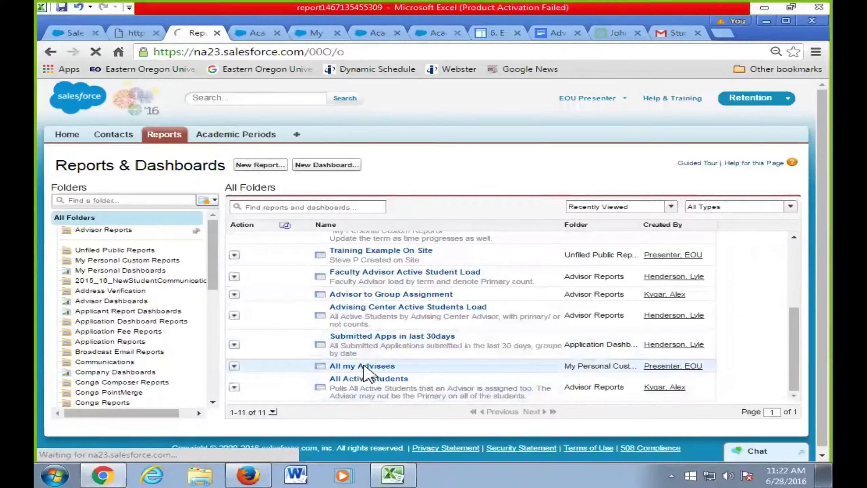
scroll(336, 312, down, 2)
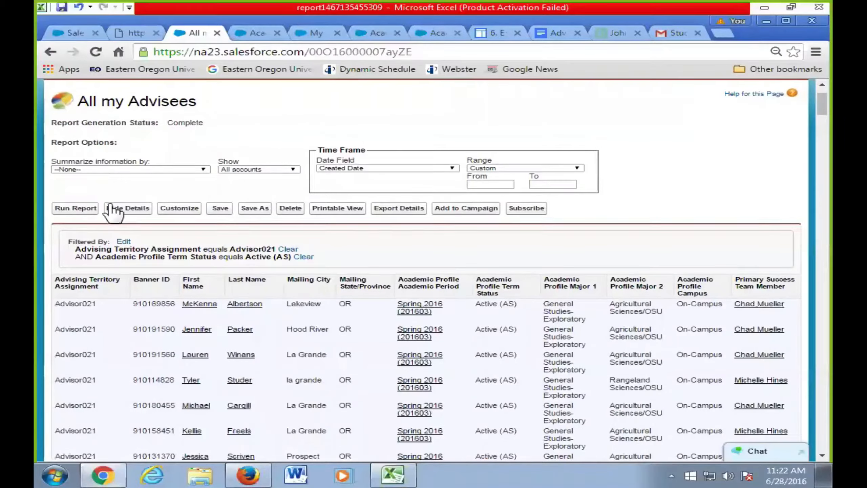
- Go back to the reports list and open the Trio Tracking by advisor report
click(50, 53)
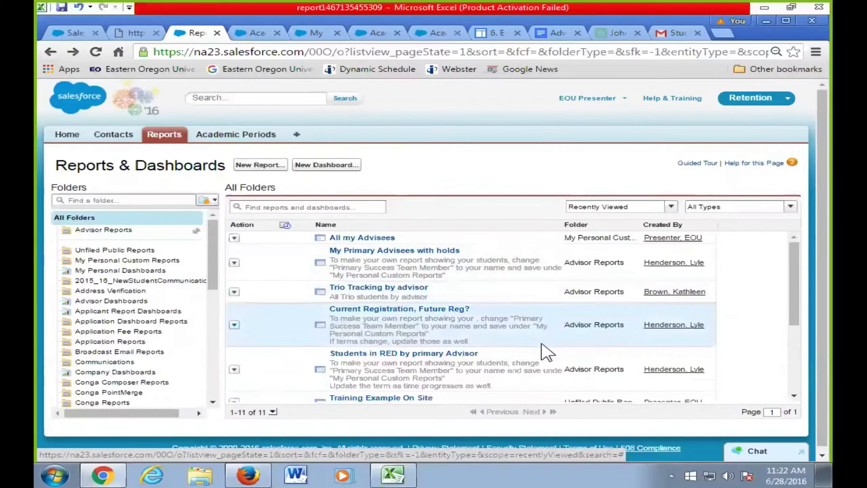
scroll(543, 349, down, 2)
scroll(543, 349, up, 2)
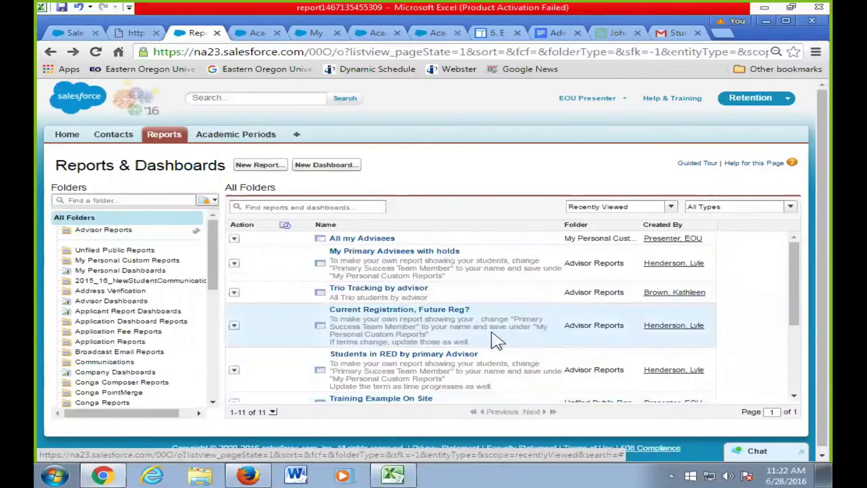
click(404, 289)
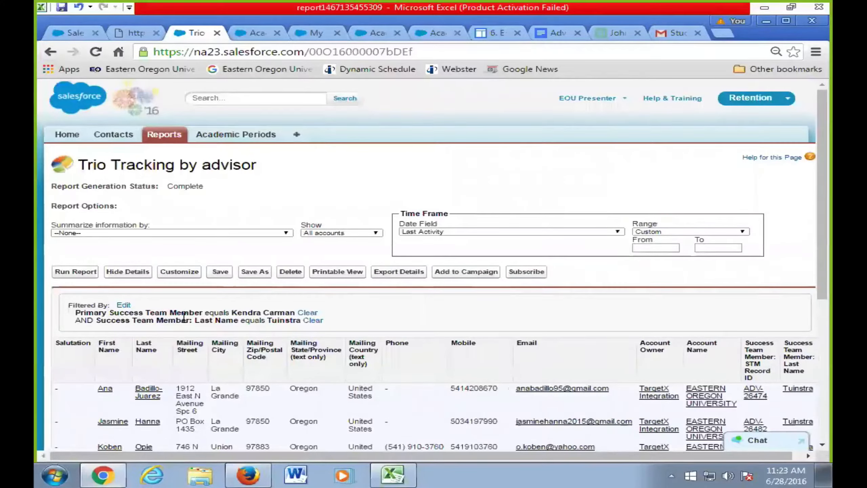
- Highlight the second filter condition, scroll the Trio Tracking report, then return to Reports
drag(137, 320, 372, 321)
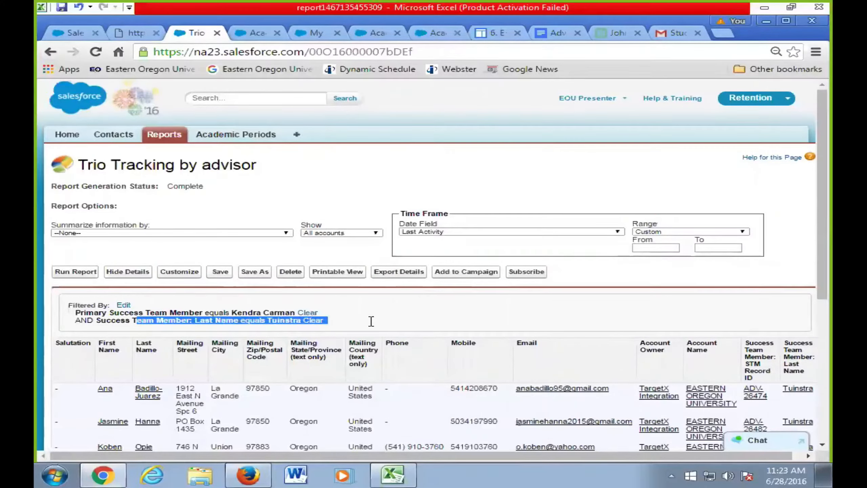
scroll(550, 356, down, 3)
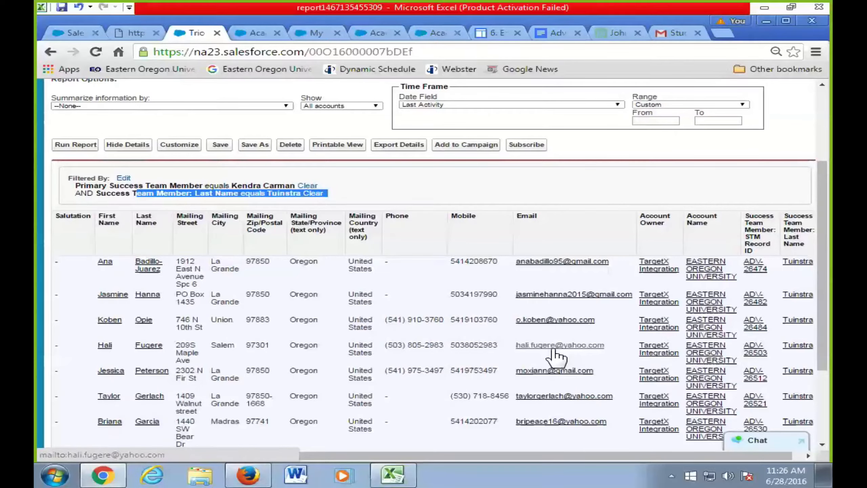
scroll(184, 128, up, 3)
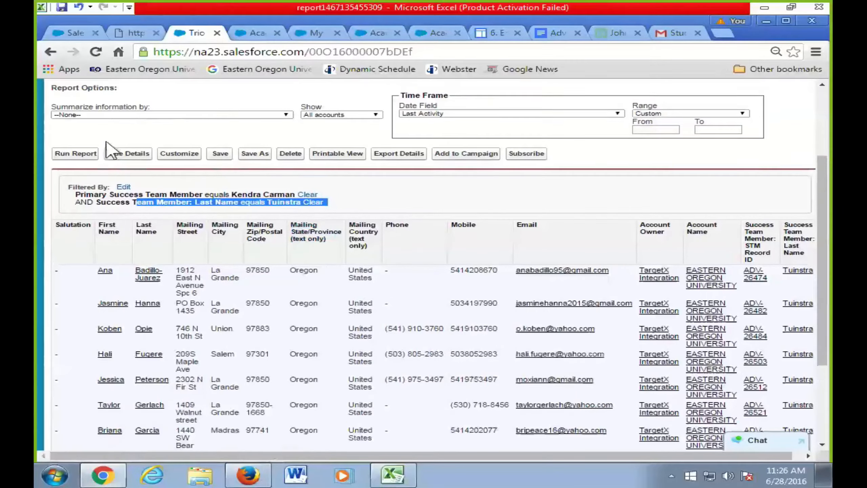
scroll(180, 127, up, 2)
click(164, 135)
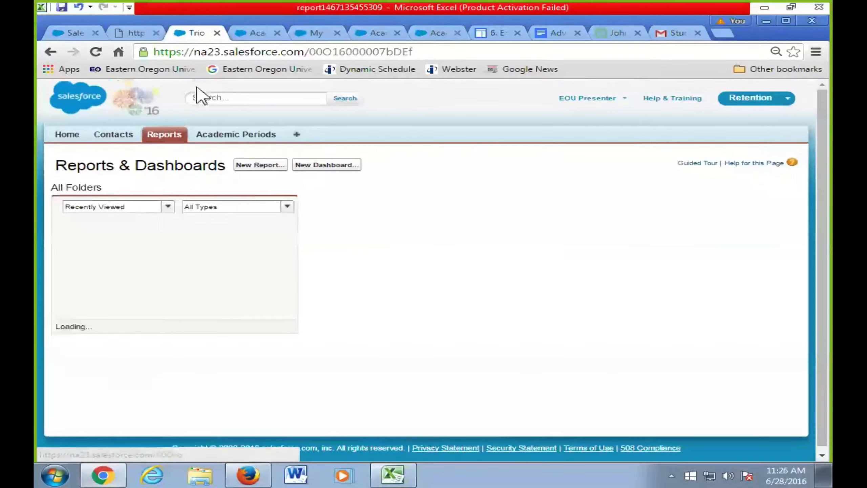